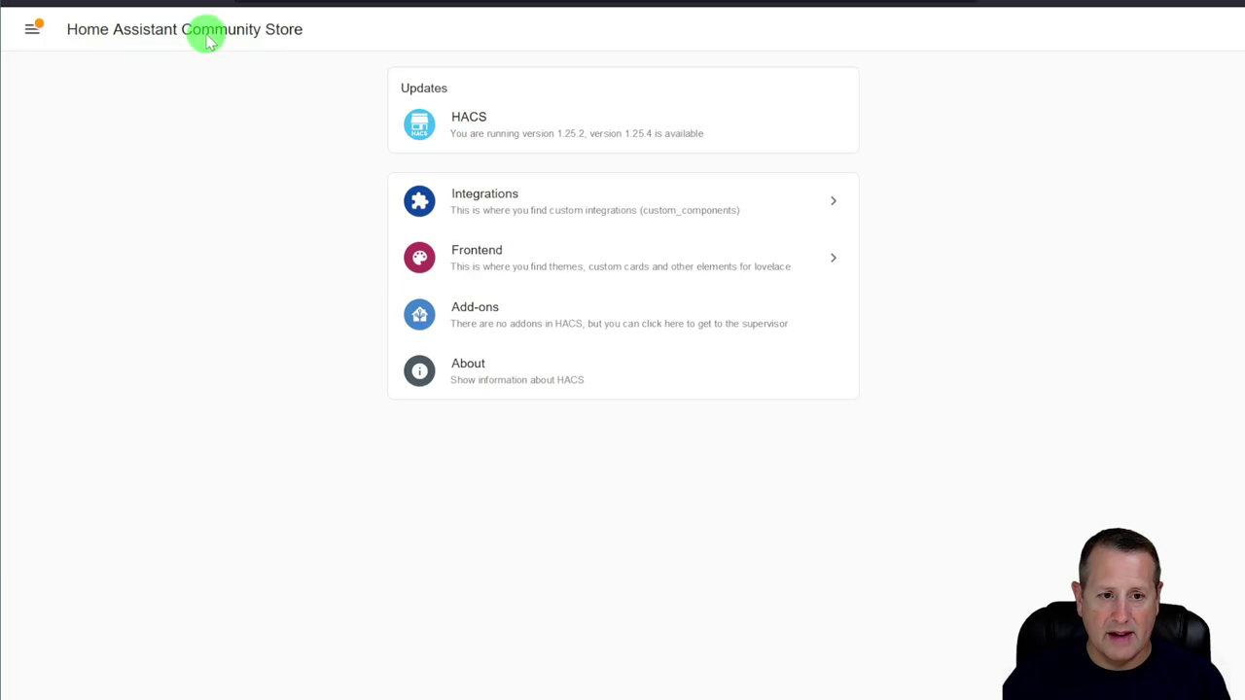
Search the HACS integration repositories for "dwa" and open the Dwains Dashboard repository.
{"action": "left_click", "coordinate": [564, 204]}
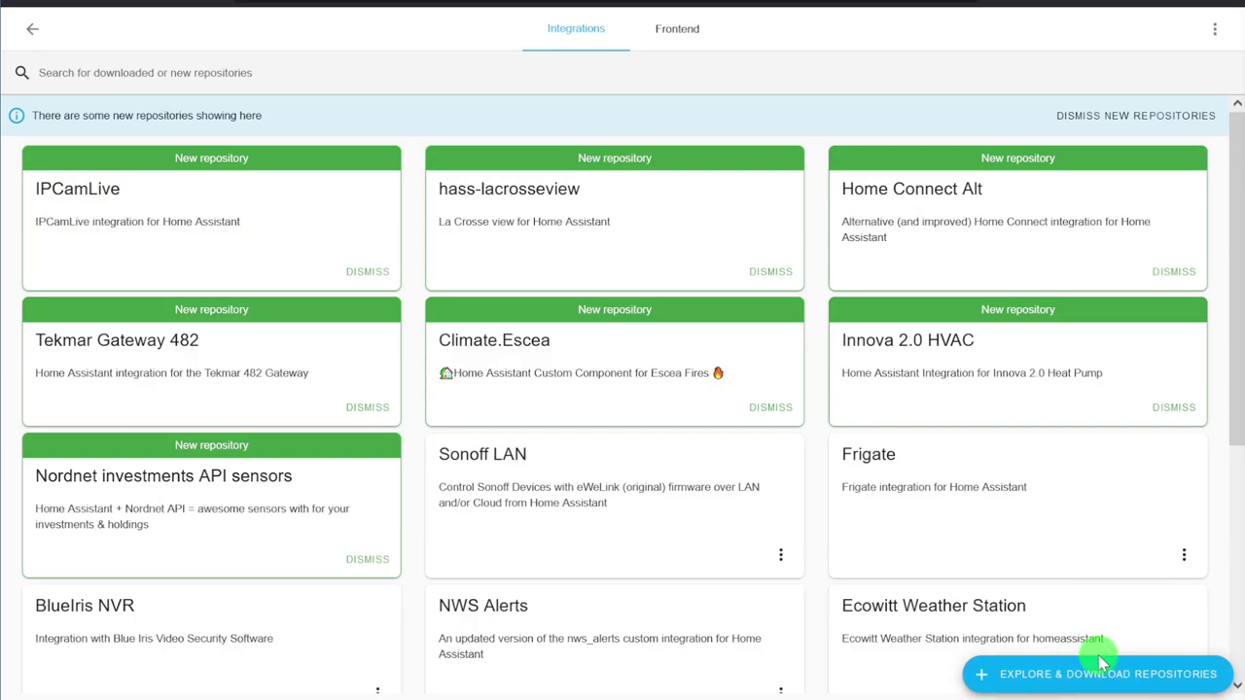
{"action": "left_click", "coordinate": [1102, 671]}
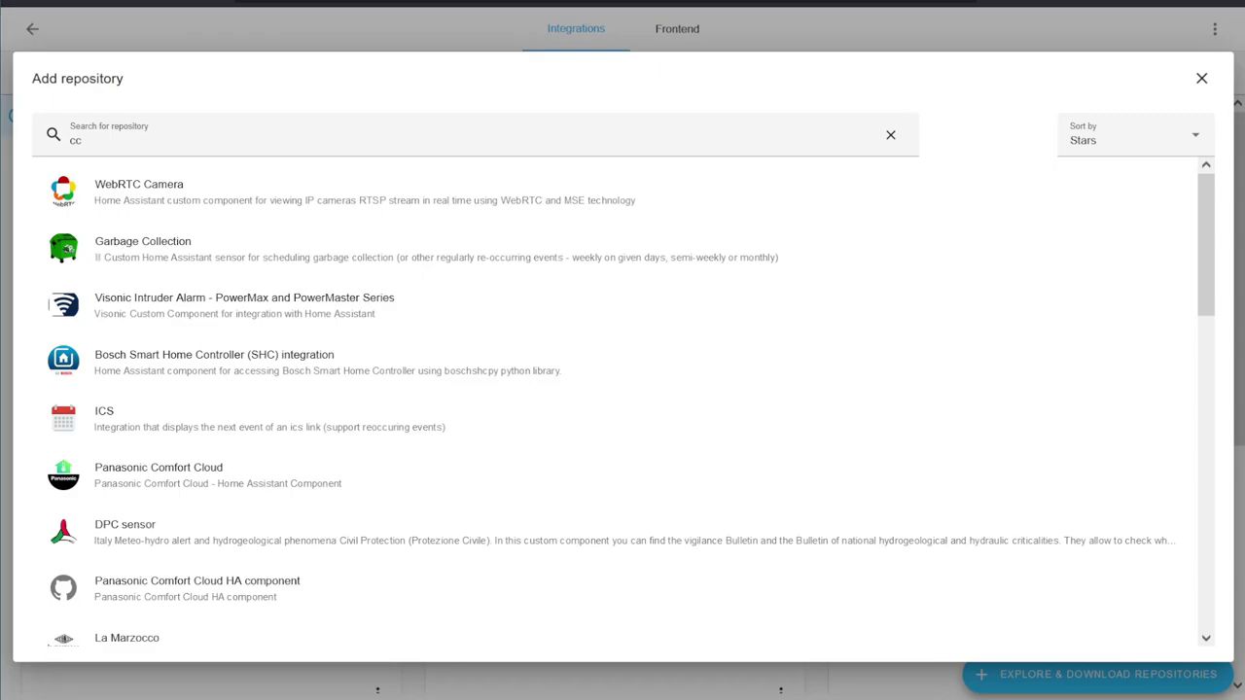
{"action": "left_click_drag", "start_coordinate": [312, 139], "coordinate": [54, 136]}
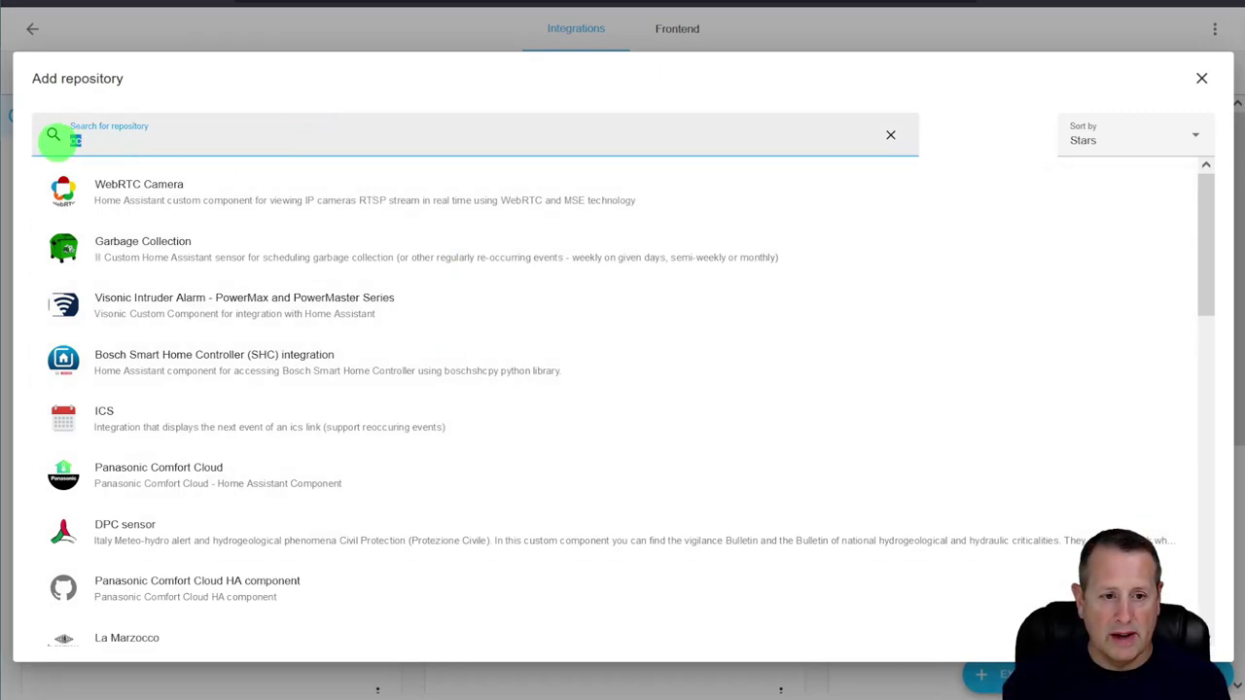
{"action": "key", "text": "BackSpace"}
{"action": "type", "text": "dwa"}
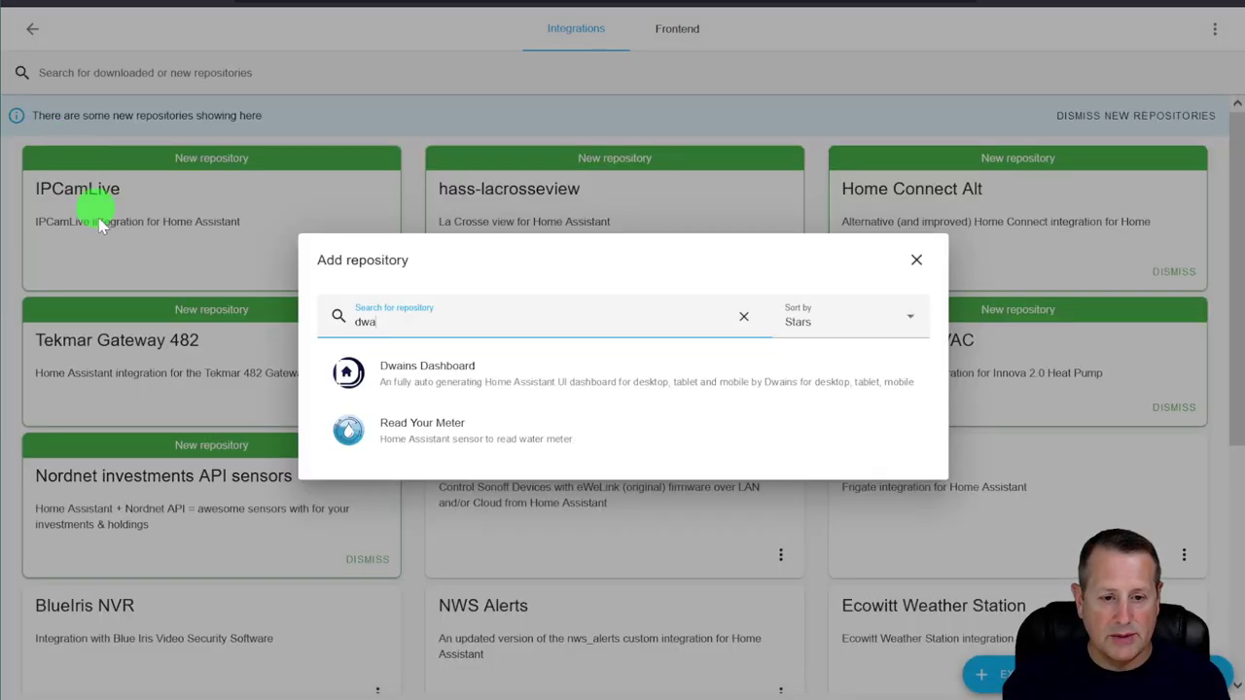
{"action": "left_click", "coordinate": [446, 383]}
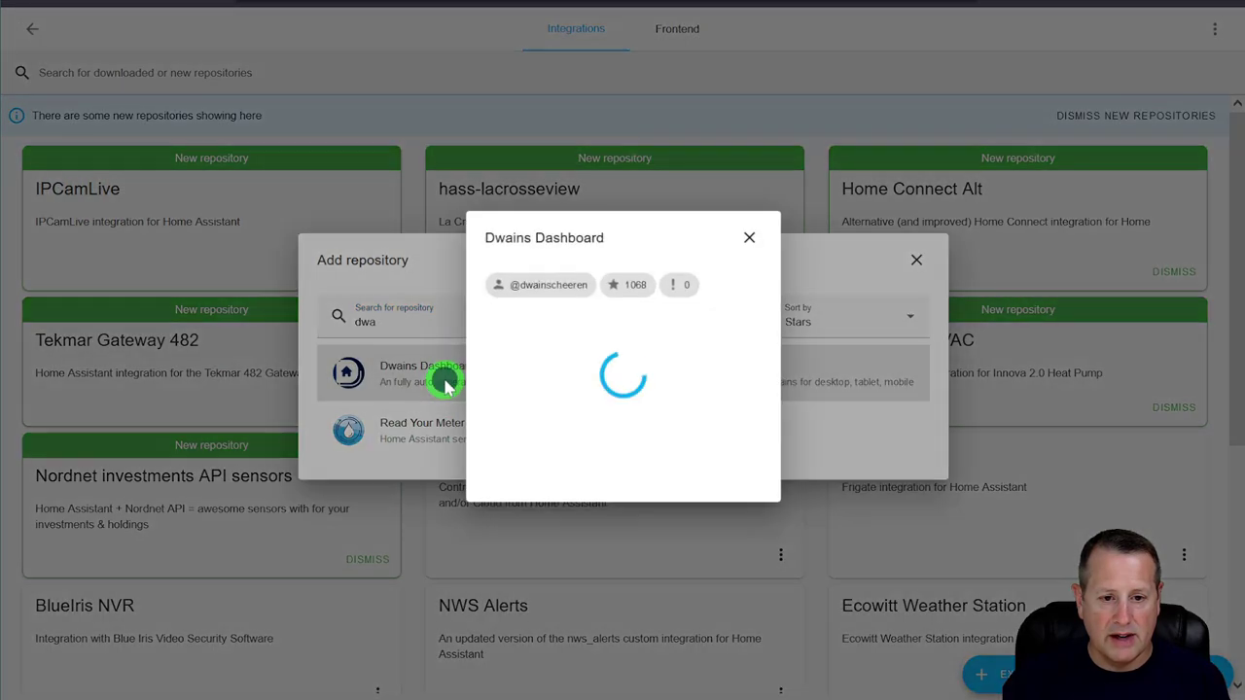
Read through the Dwains Dashboard description, download version v3.1.1, and check its card among the downloaded integrations.
{"action": "scroll", "coordinate": [600, 396], "scroll_direction": "down", "scroll_amount": 5}
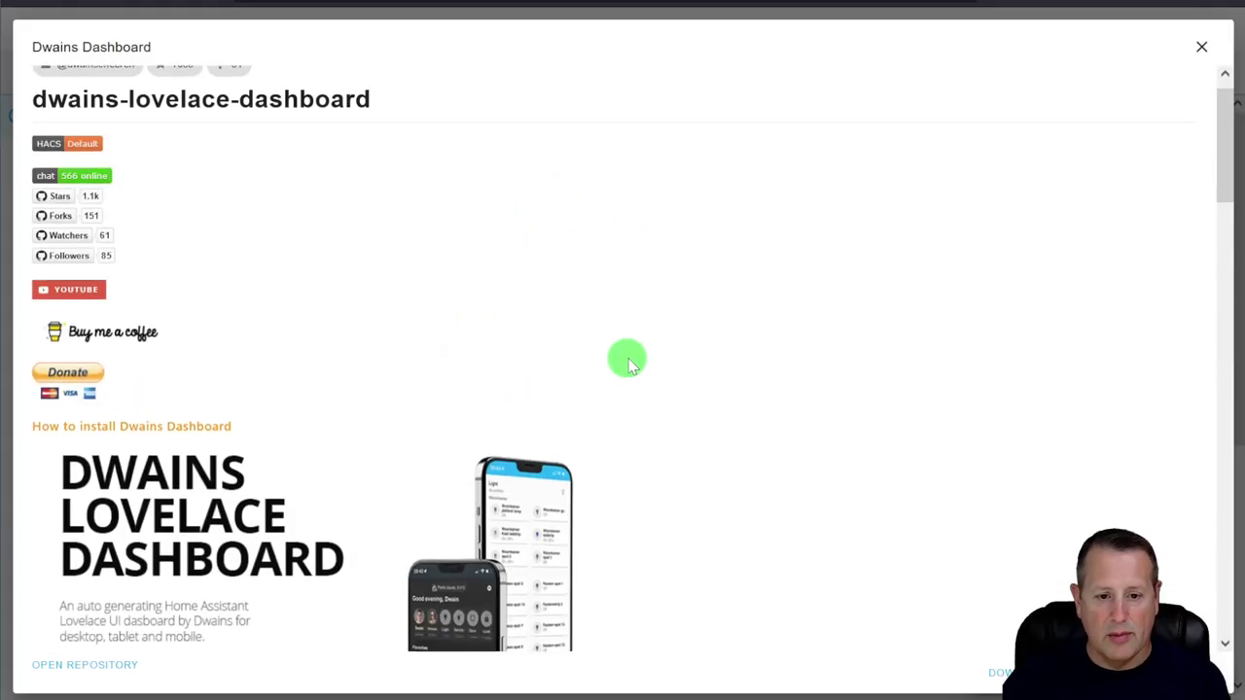
{"action": "scroll", "coordinate": [600, 396], "scroll_direction": "down", "scroll_amount": 15}
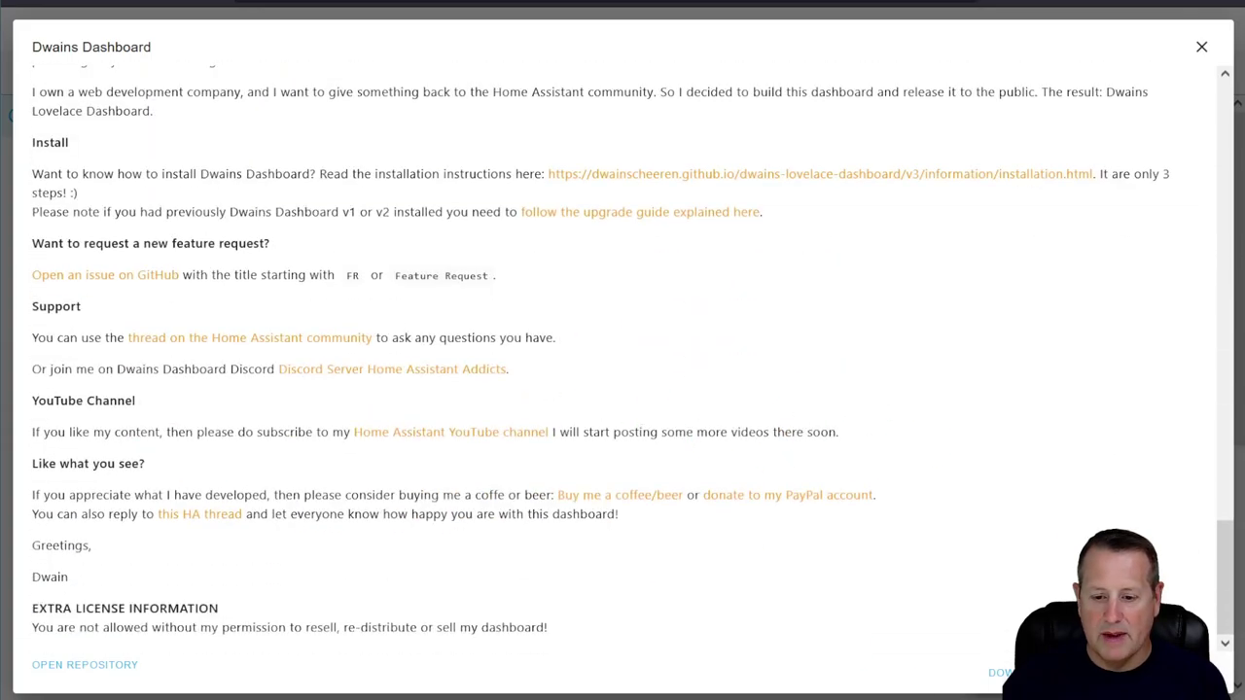
{"action": "left_click", "coordinate": [1042, 683]}
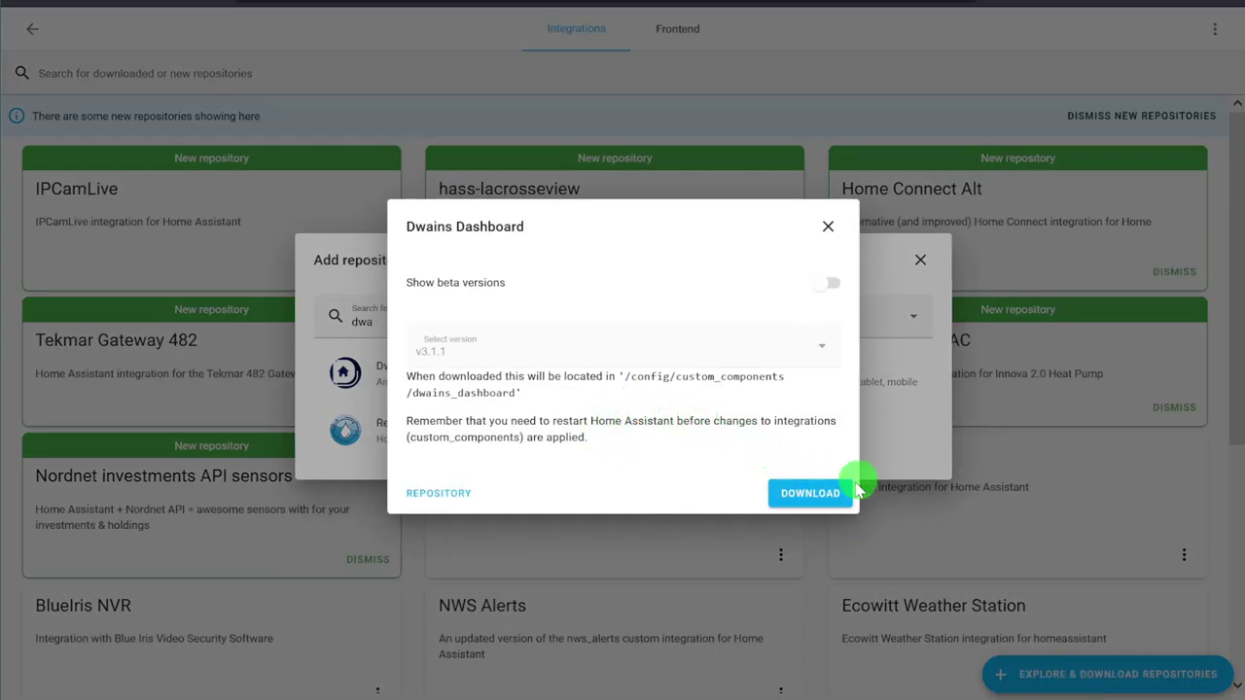
{"action": "left_click", "coordinate": [822, 496]}
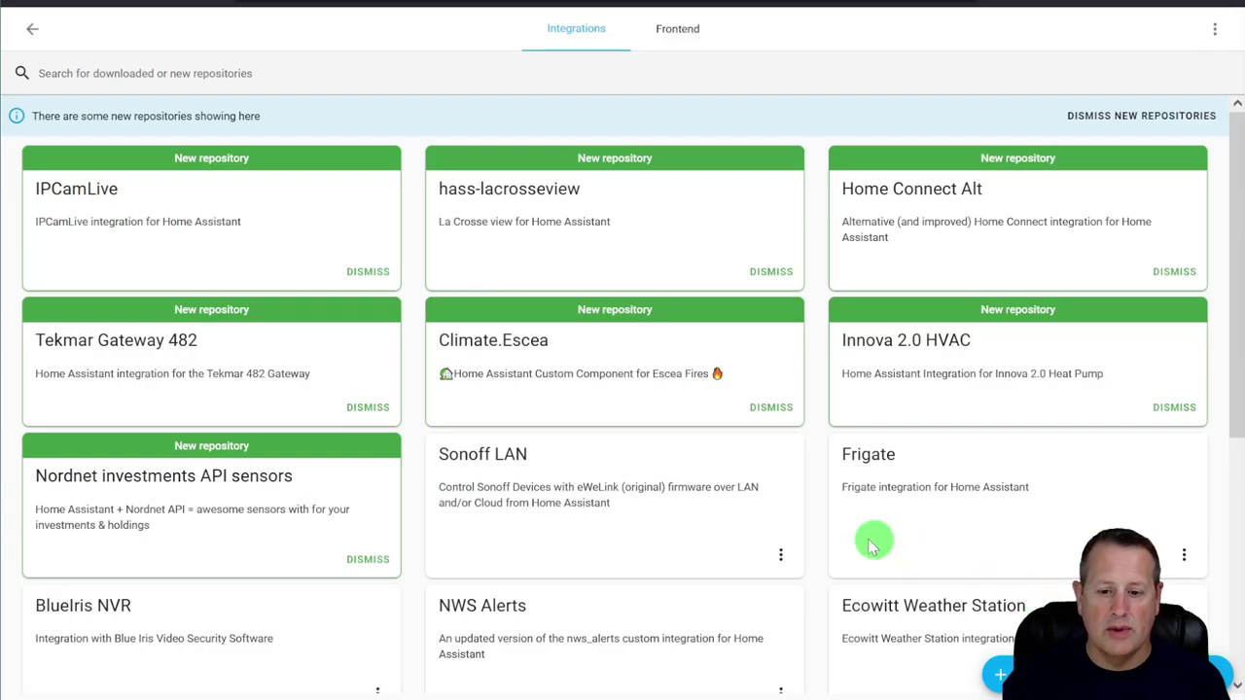
{"action": "scroll", "coordinate": [872, 545], "scroll_direction": "down", "scroll_amount": 4}
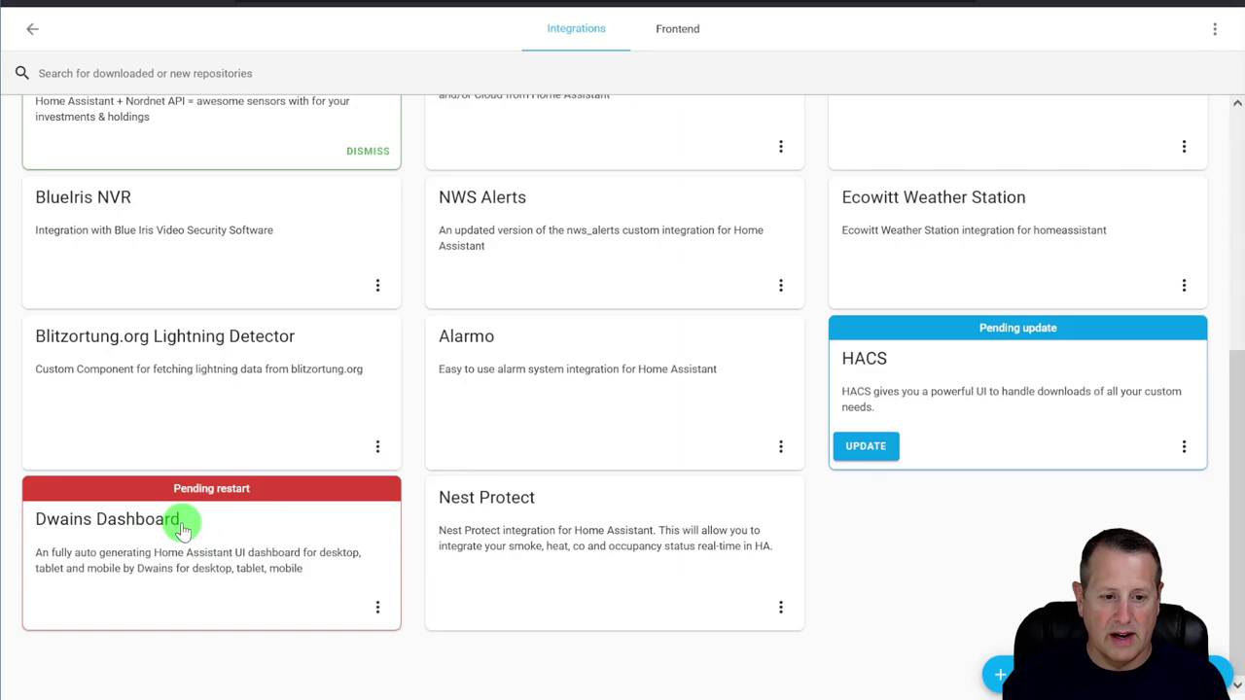
{"action": "scroll", "coordinate": [226, 552], "scroll_direction": "up", "scroll_amount": 4}
{"action": "scroll", "coordinate": [226, 559], "scroll_direction": "down", "scroll_amount": 4}
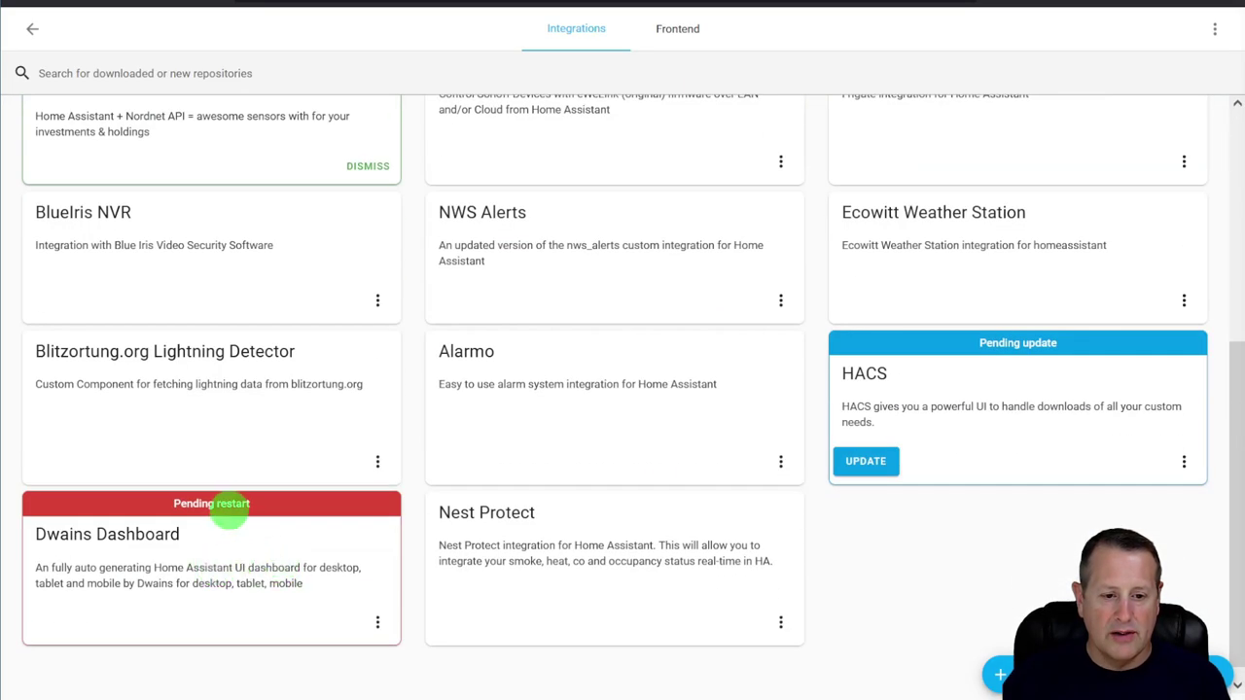
{"action": "scroll", "coordinate": [323, 455], "scroll_direction": "up", "scroll_amount": 3}
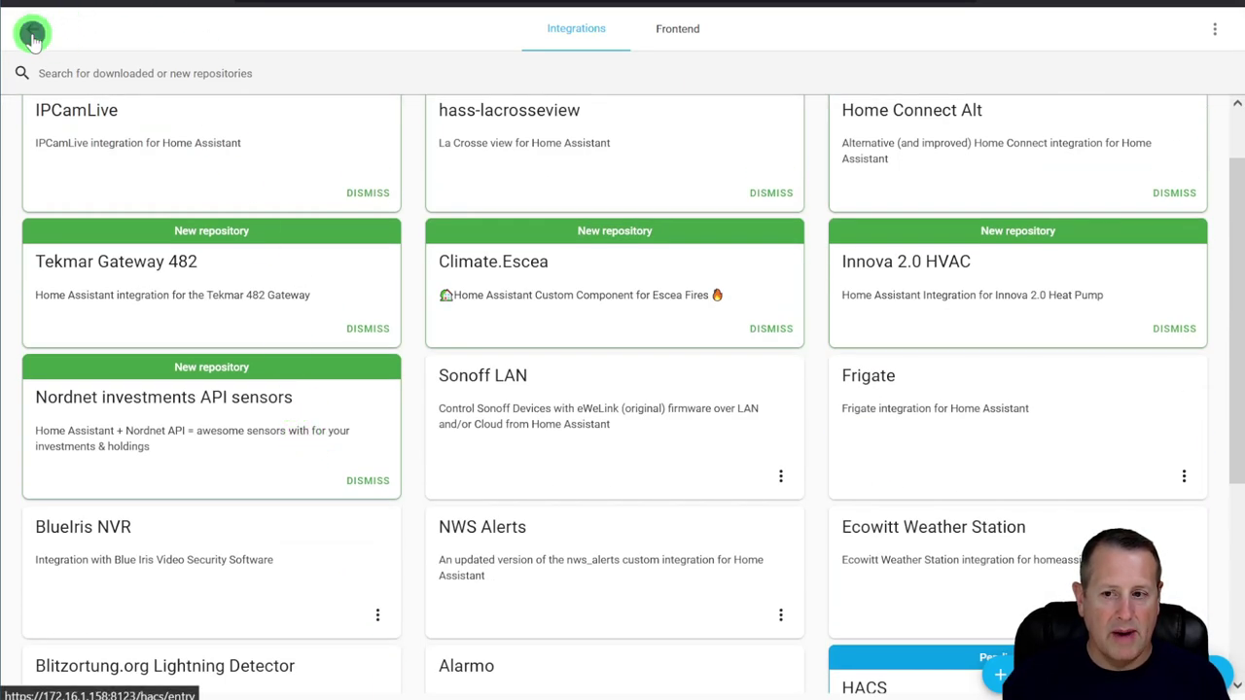
Leave HACS for the YAML developer tools, check the configuration and restart Home Assistant.
{"action": "left_click", "coordinate": [32, 28]}
{"action": "left_click", "coordinate": [823, 115]}
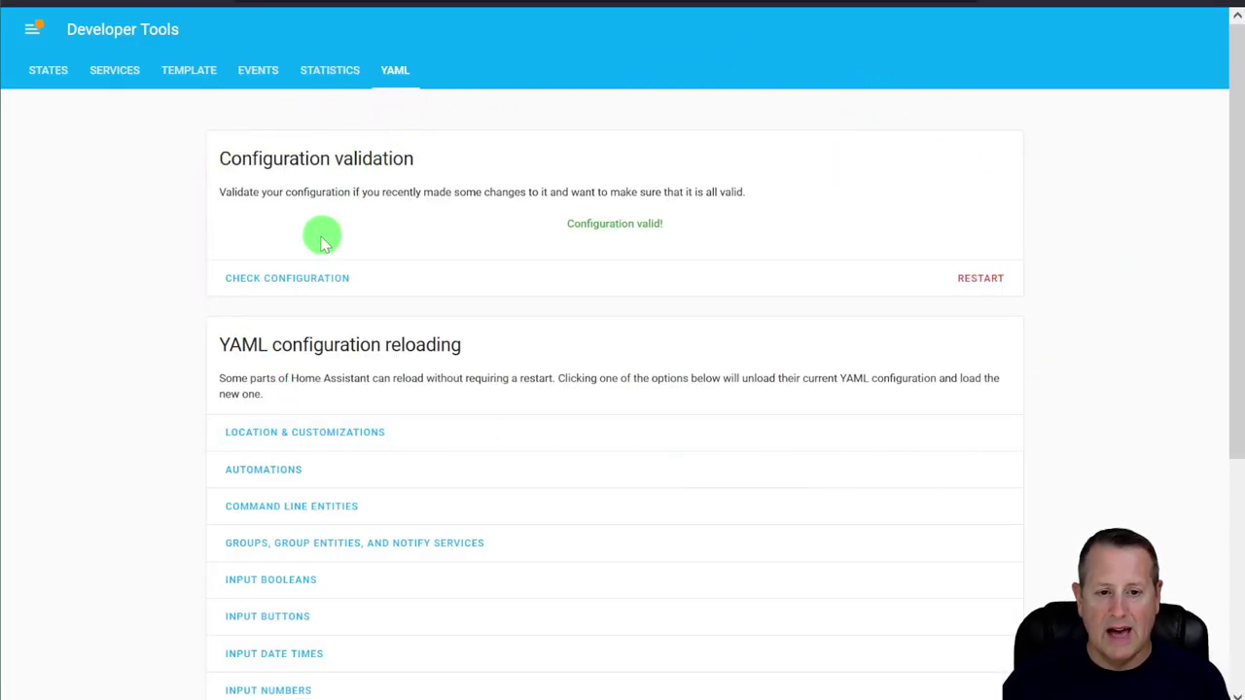
{"action": "left_click", "coordinate": [312, 280]}
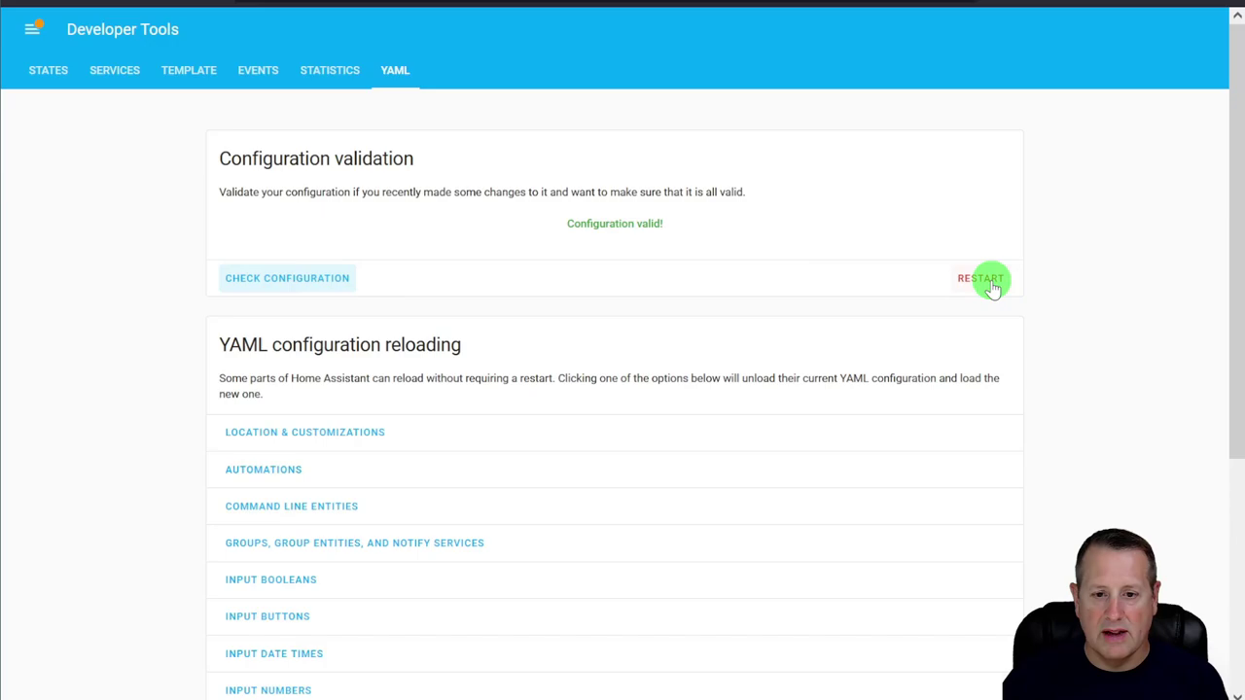
{"action": "left_click", "coordinate": [976, 268]}
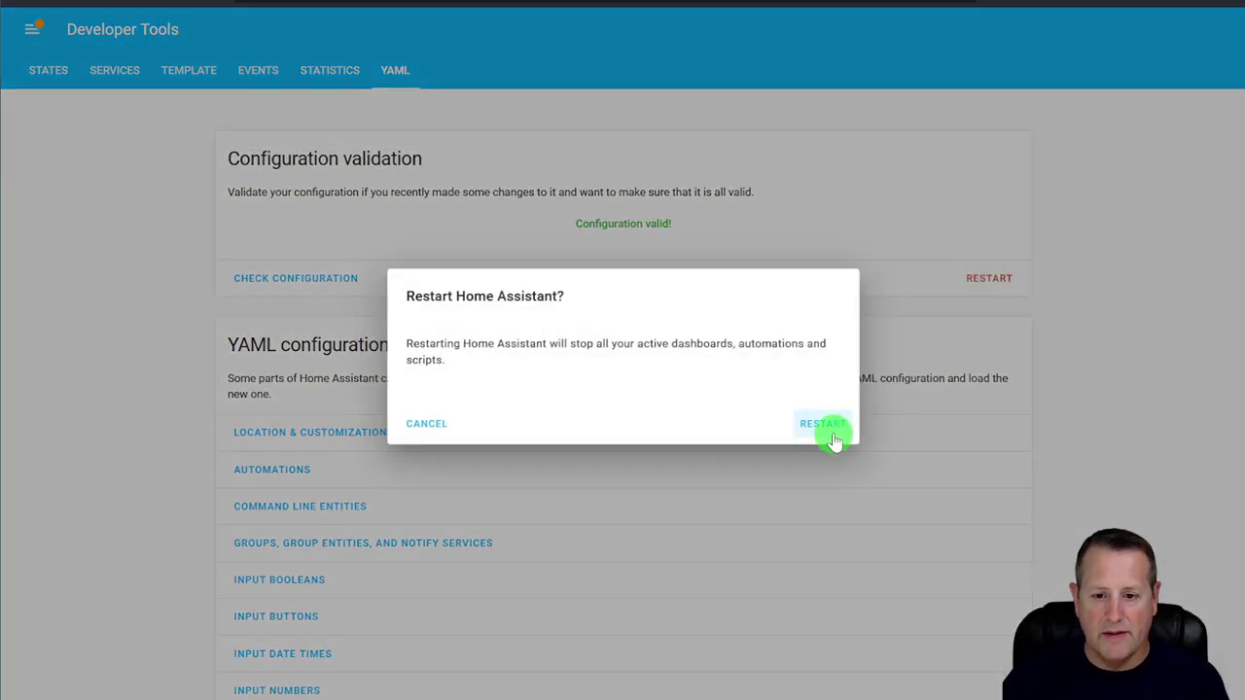
{"action": "left_click", "coordinate": [827, 426]}
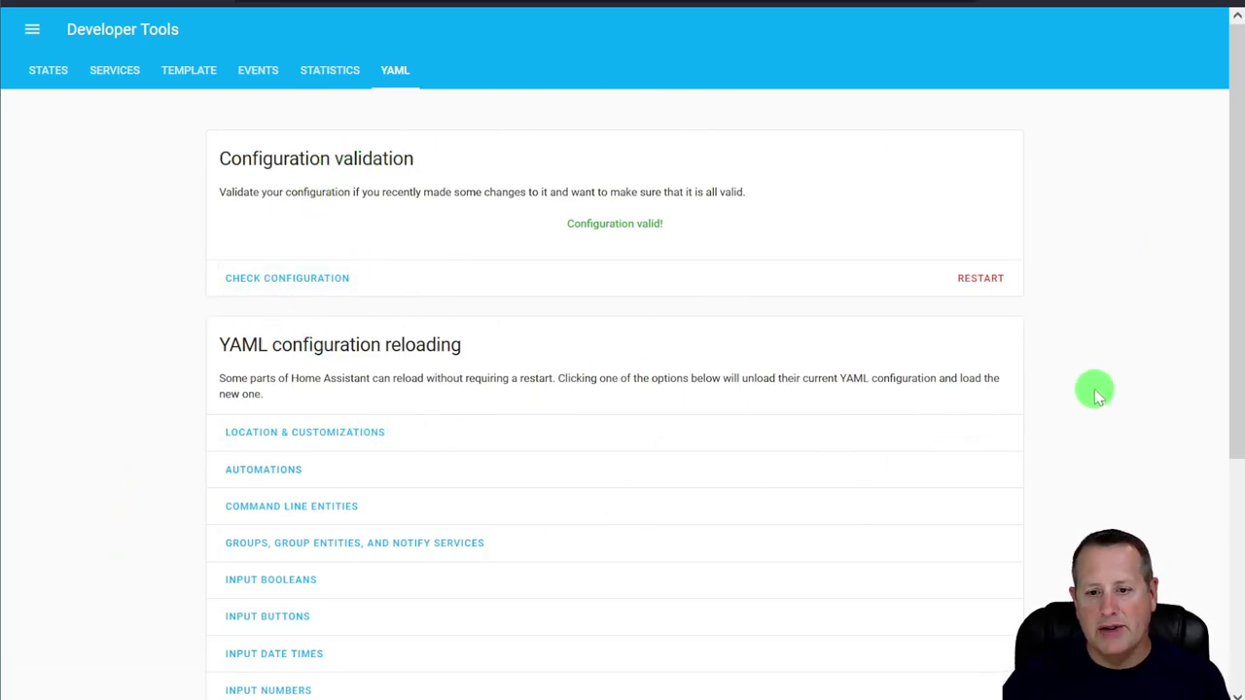
Go to the Integrations page and add the Dwains Dashboard integration, finishing its setup.
{"action": "key", "text": "c"}
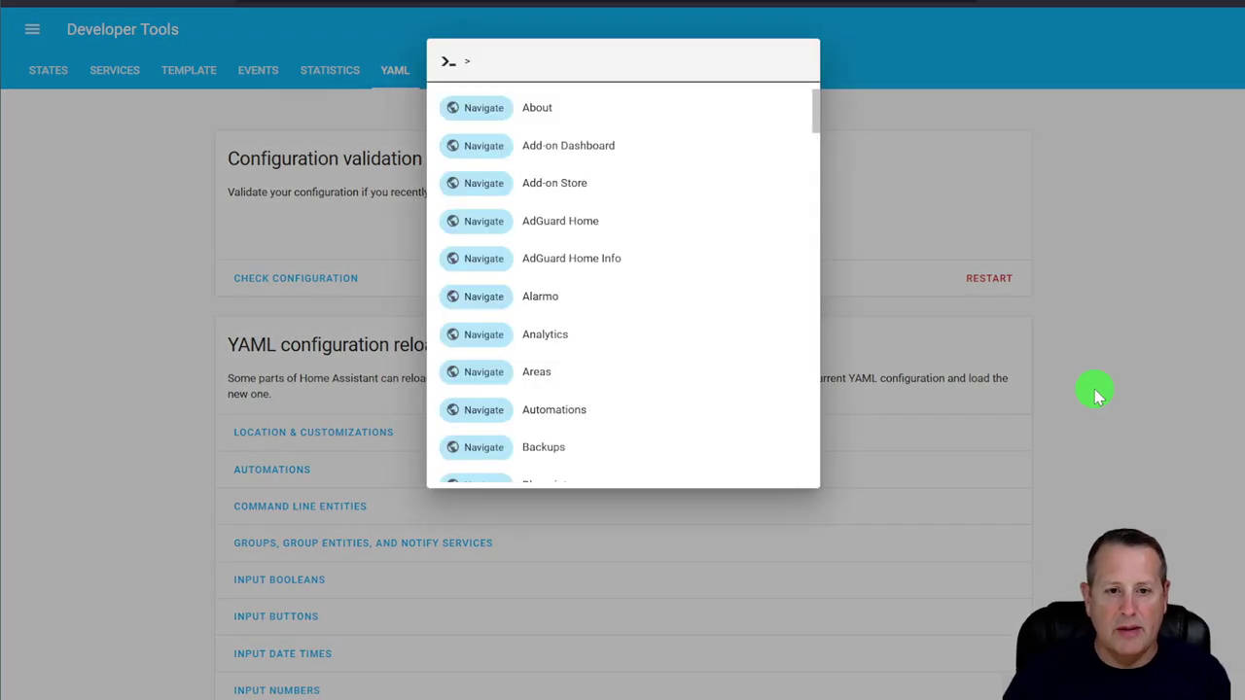
{"action": "type", "text": "intega"}
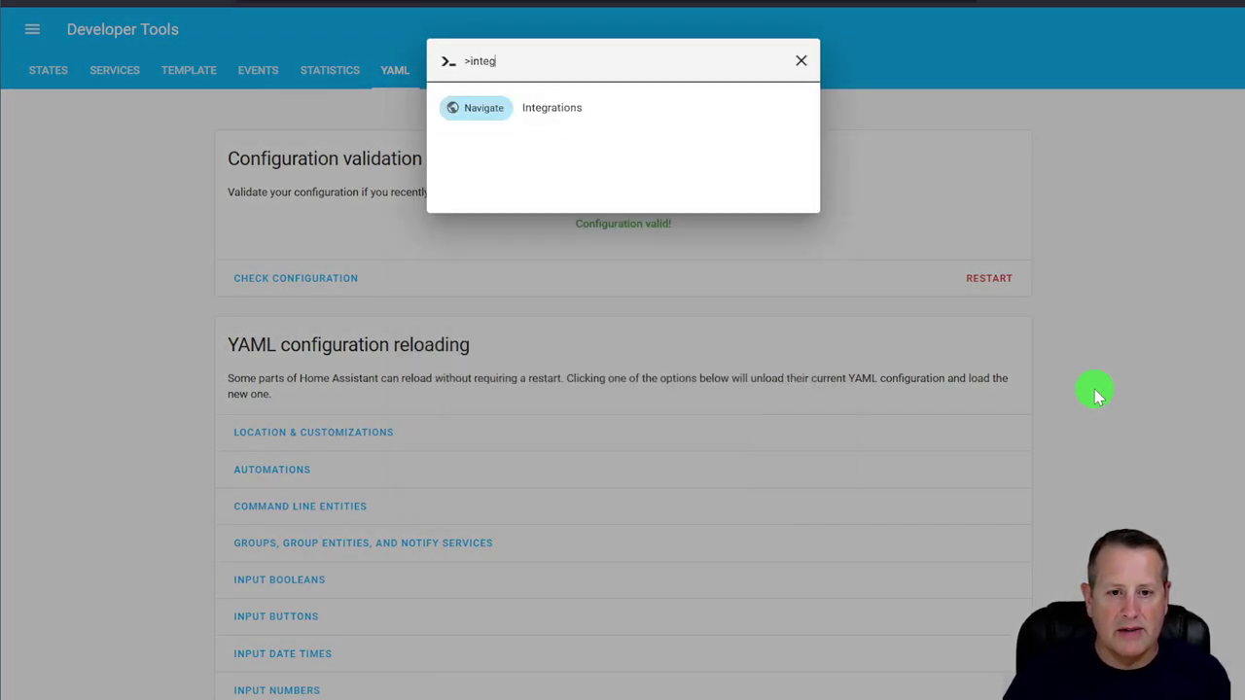
{"action": "left_click", "coordinate": [520, 105]}
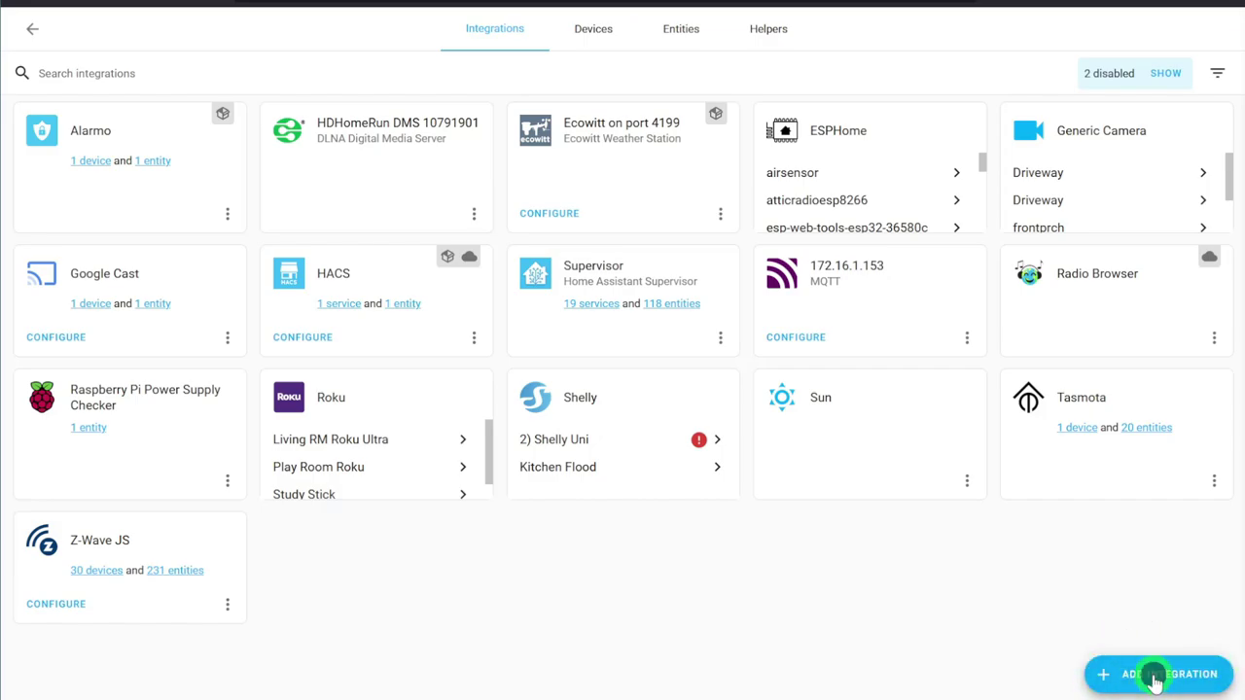
{"action": "left_click", "coordinate": [1155, 681]}
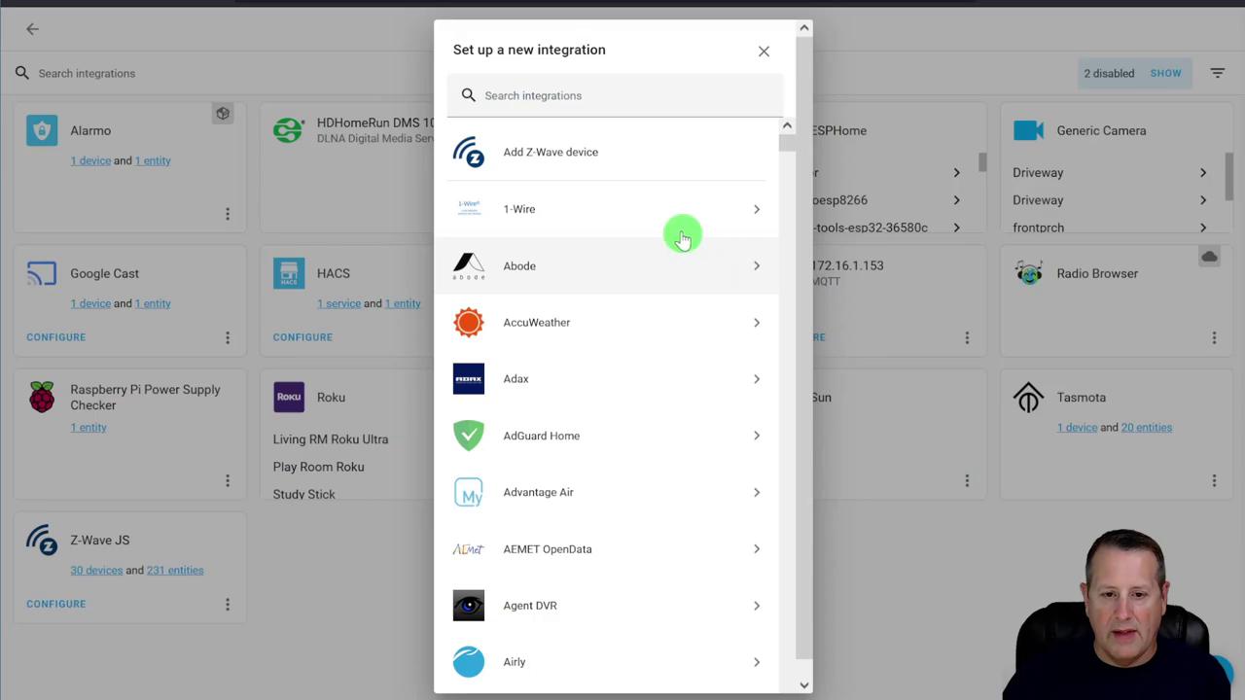
{"action": "left_click", "coordinate": [603, 105]}
{"action": "type", "text": "dw"}
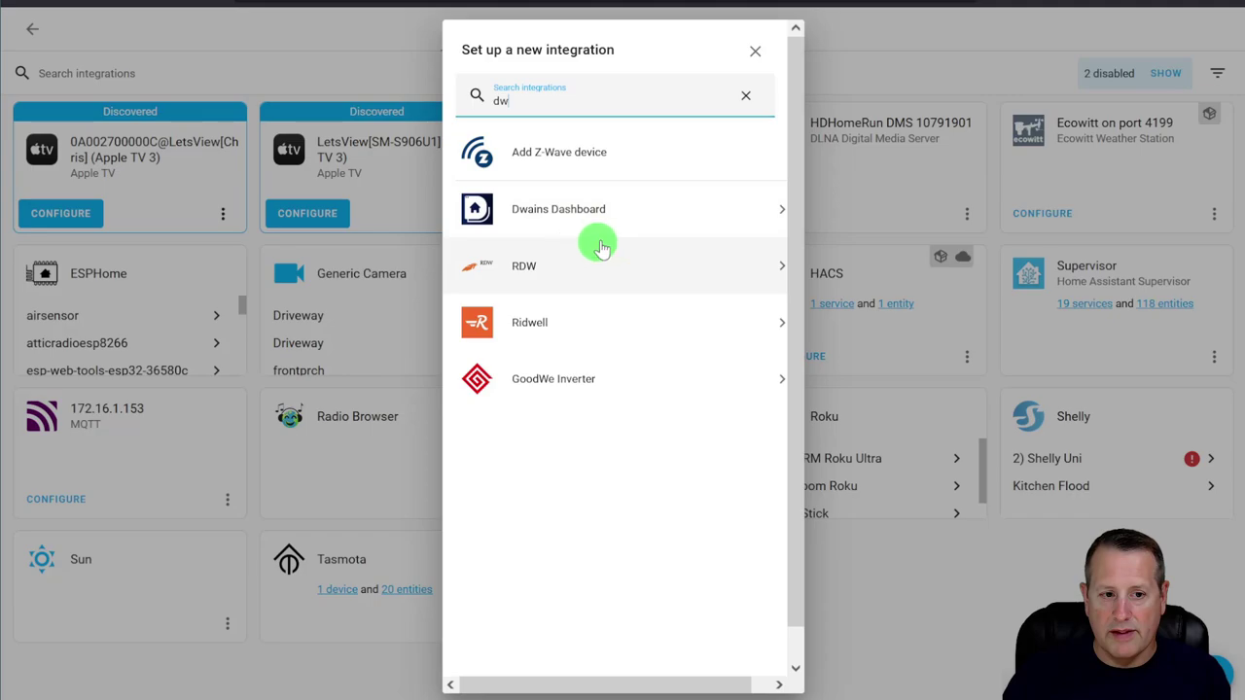
{"action": "left_click", "coordinate": [595, 212]}
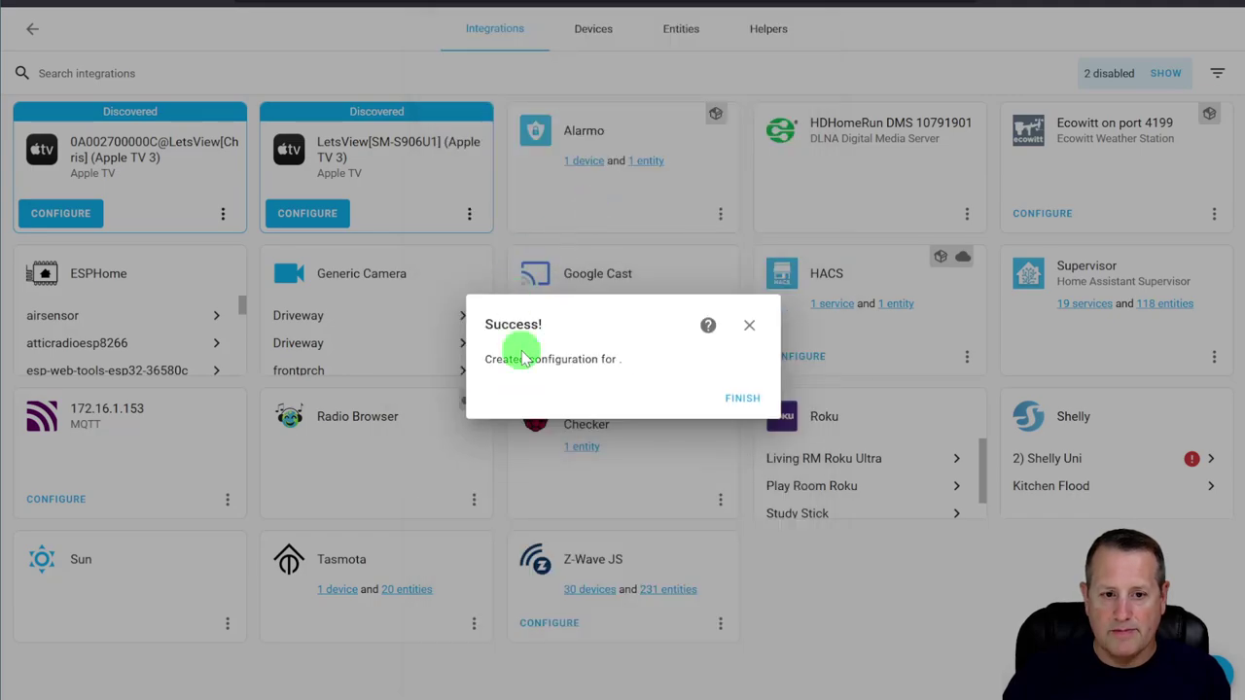
{"action": "left_click", "coordinate": [745, 398]}
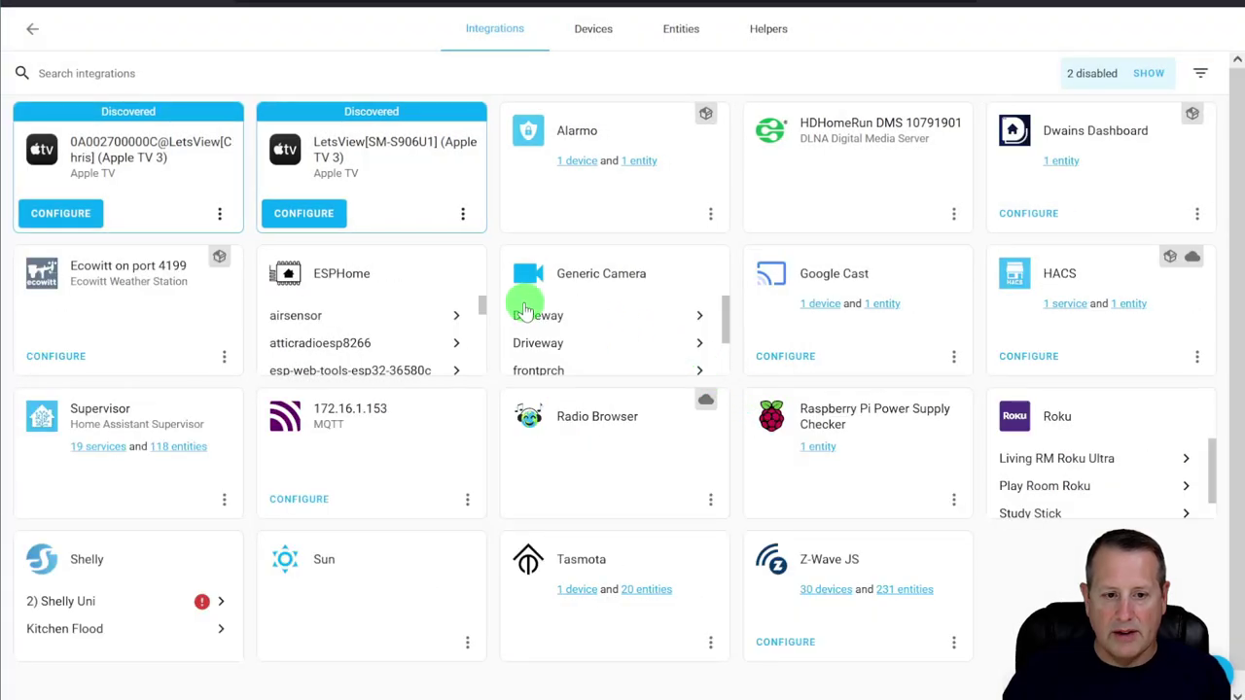
View the entity of the Dwains Dashboard integration and open the generated Dwains Dashboard.
{"action": "left_click", "coordinate": [1066, 167]}
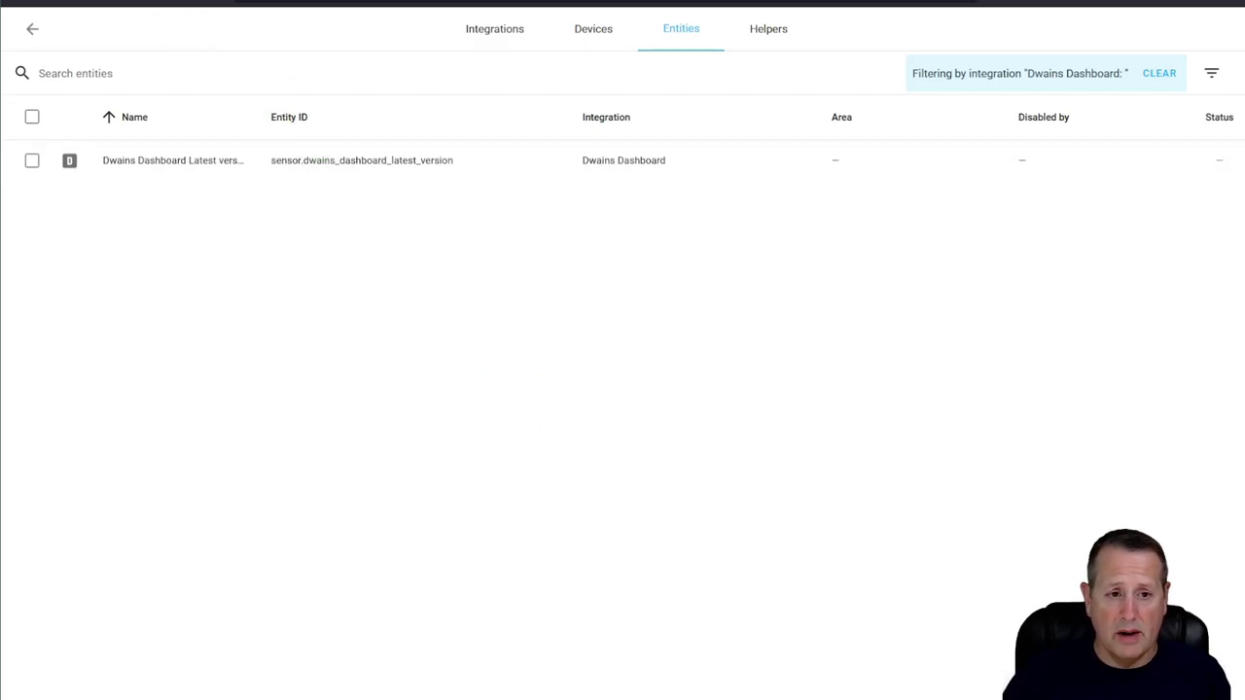
{"action": "left_click", "coordinate": [39, 31]}
{"action": "left_click", "coordinate": [34, 31]}
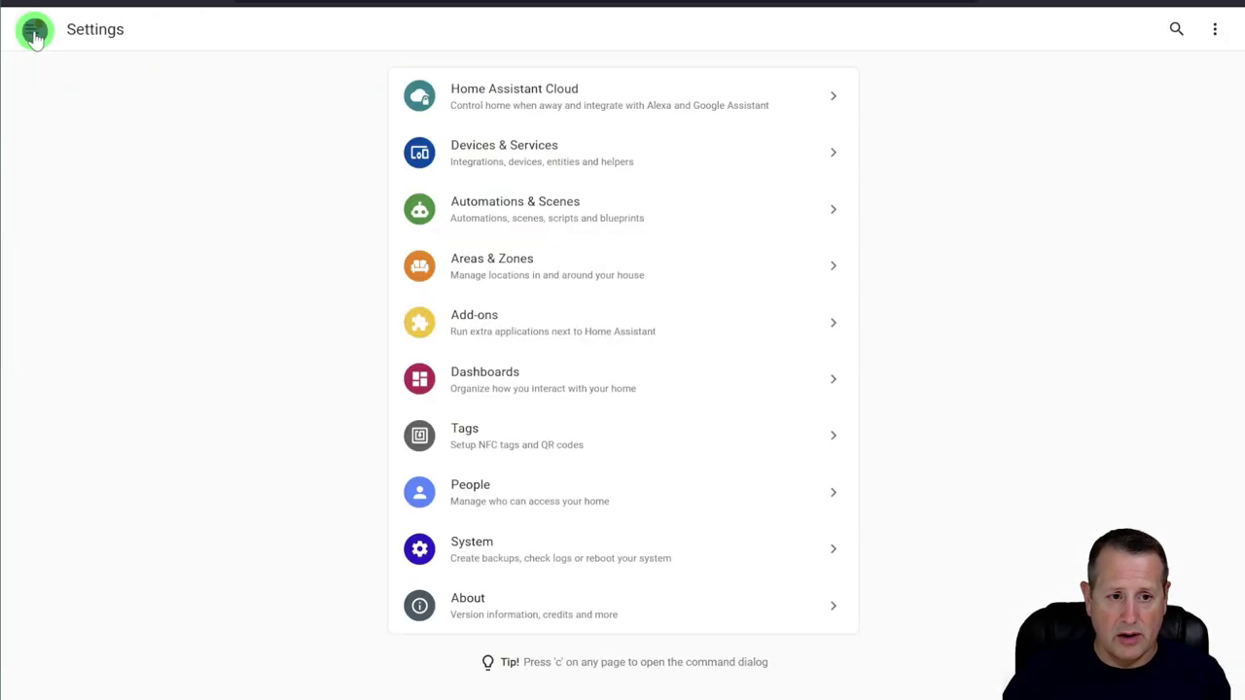
{"action": "left_click", "coordinate": [34, 31]}
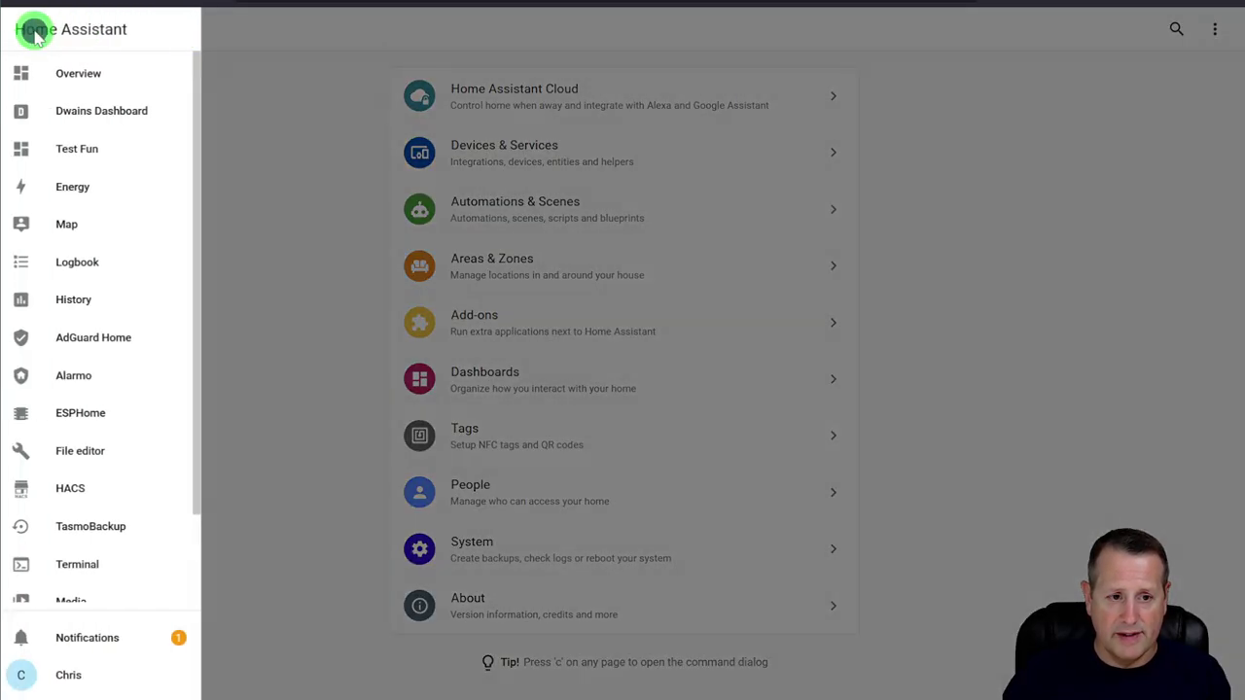
{"action": "left_click", "coordinate": [105, 115]}
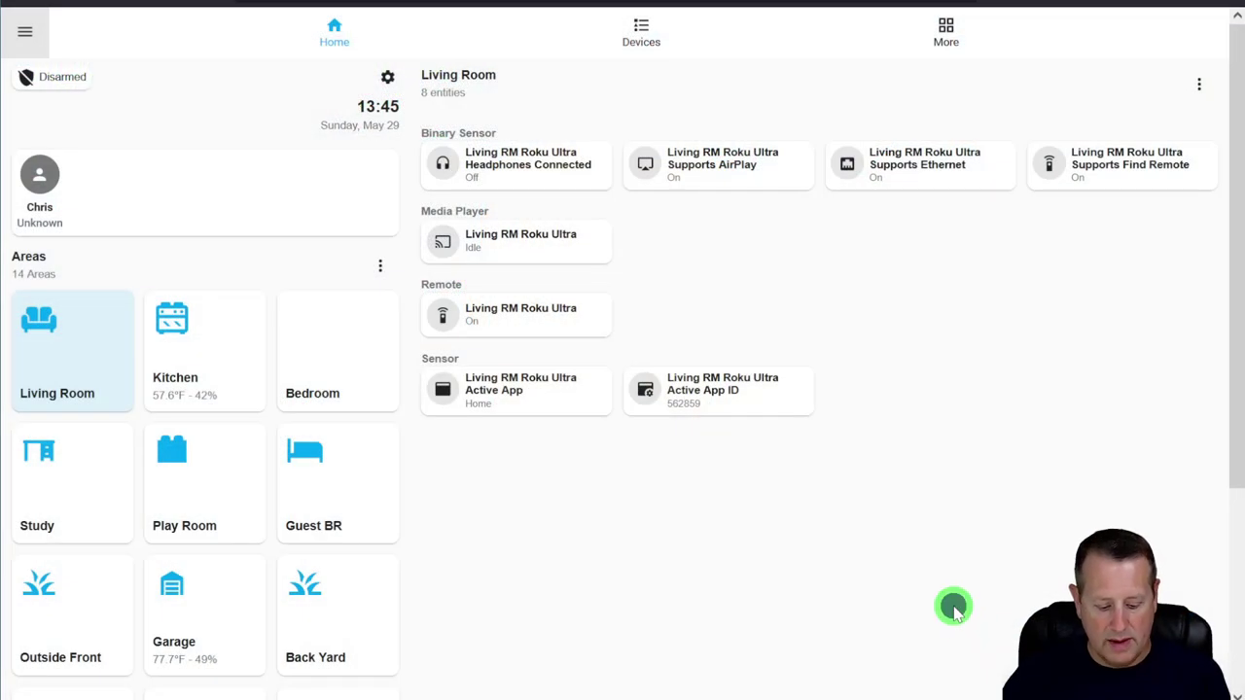
Go to the Areas page and open the Garage area to view its assigned devices.
{"action": "type", "text": "carea"}
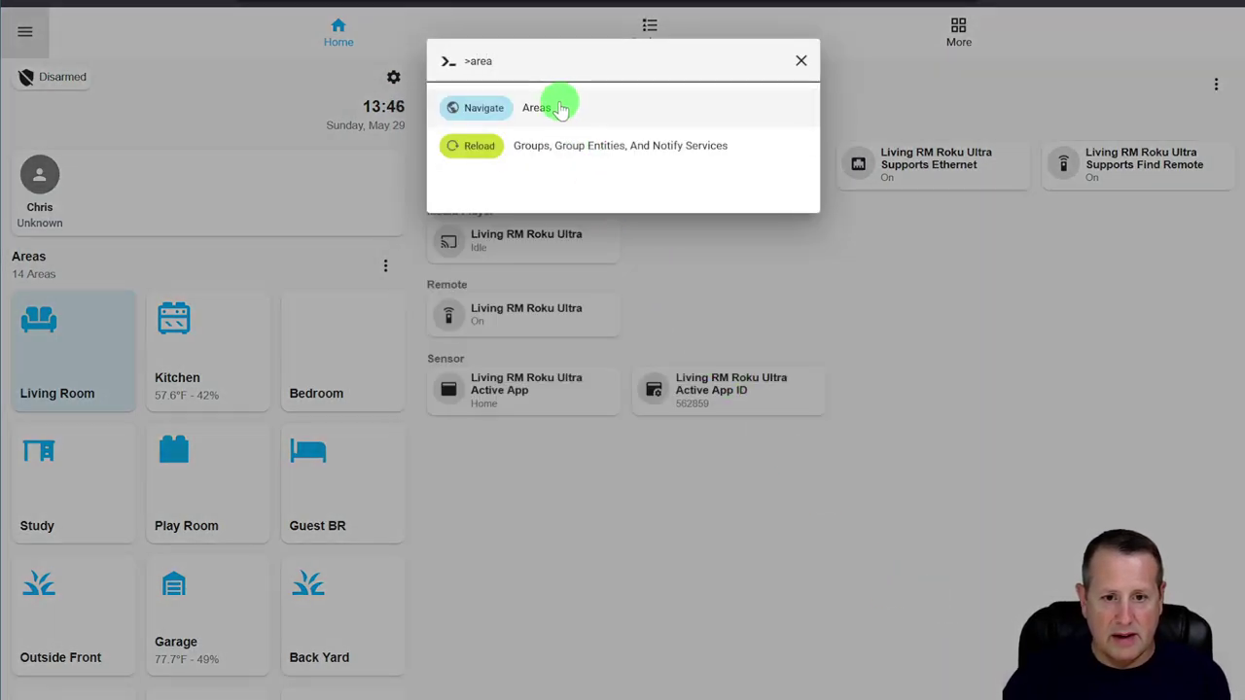
{"action": "left_click", "coordinate": [550, 106]}
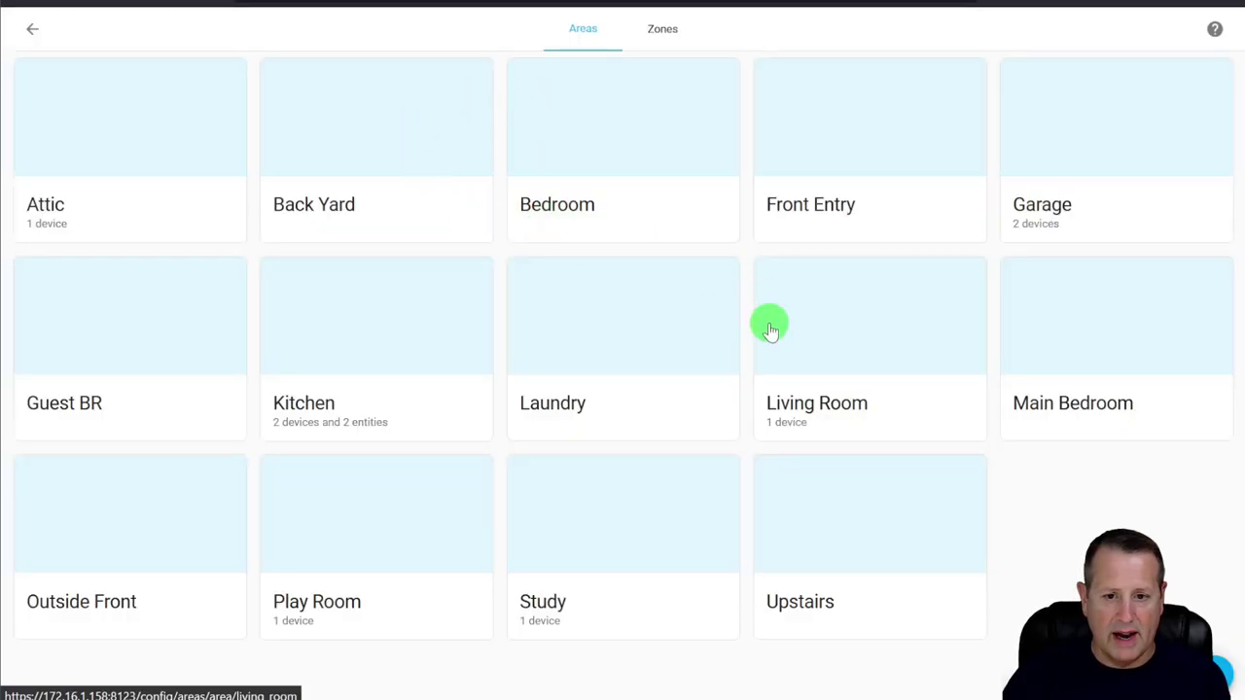
{"action": "left_click", "coordinate": [1082, 155]}
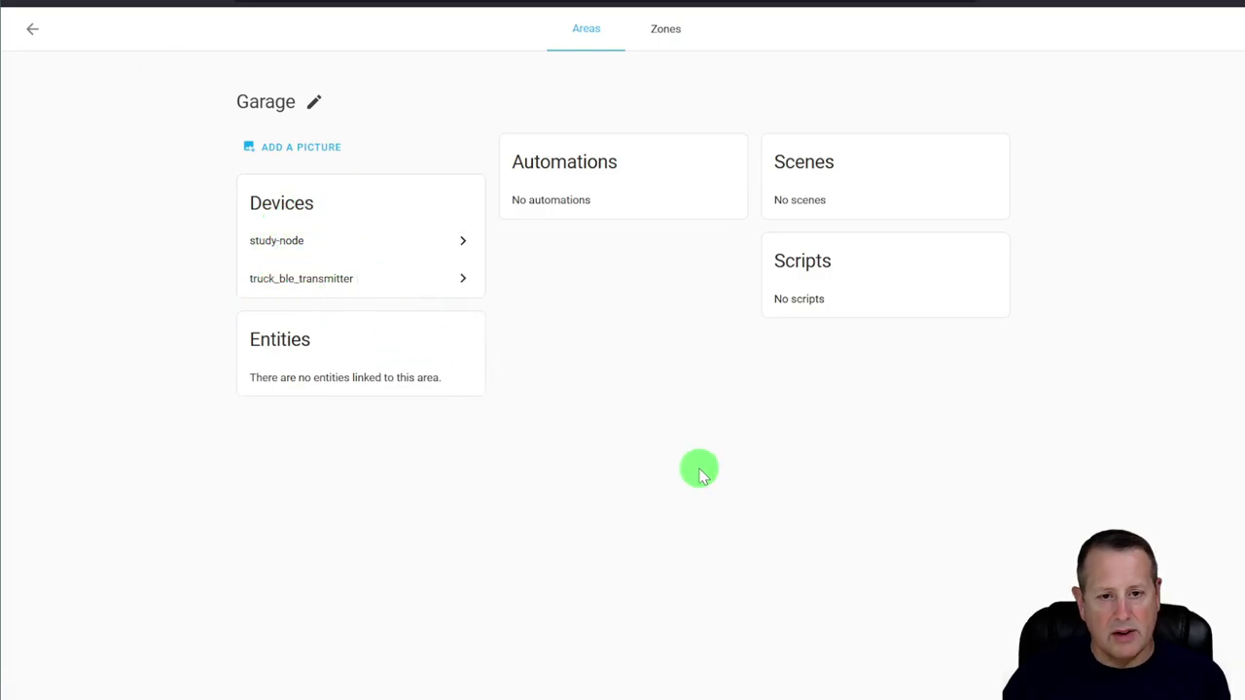
Open the Entities page and examine the area assignments of the listed entities.
{"action": "type", "text": "centi"}
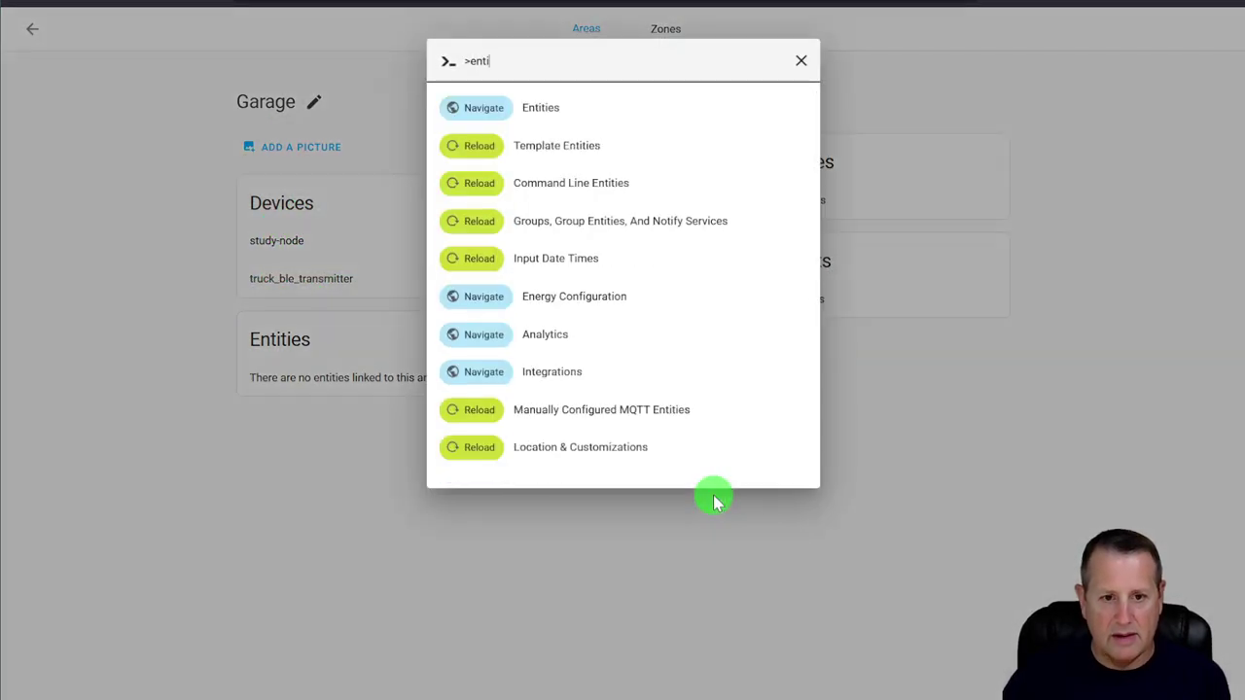
{"action": "left_click", "coordinate": [566, 107]}
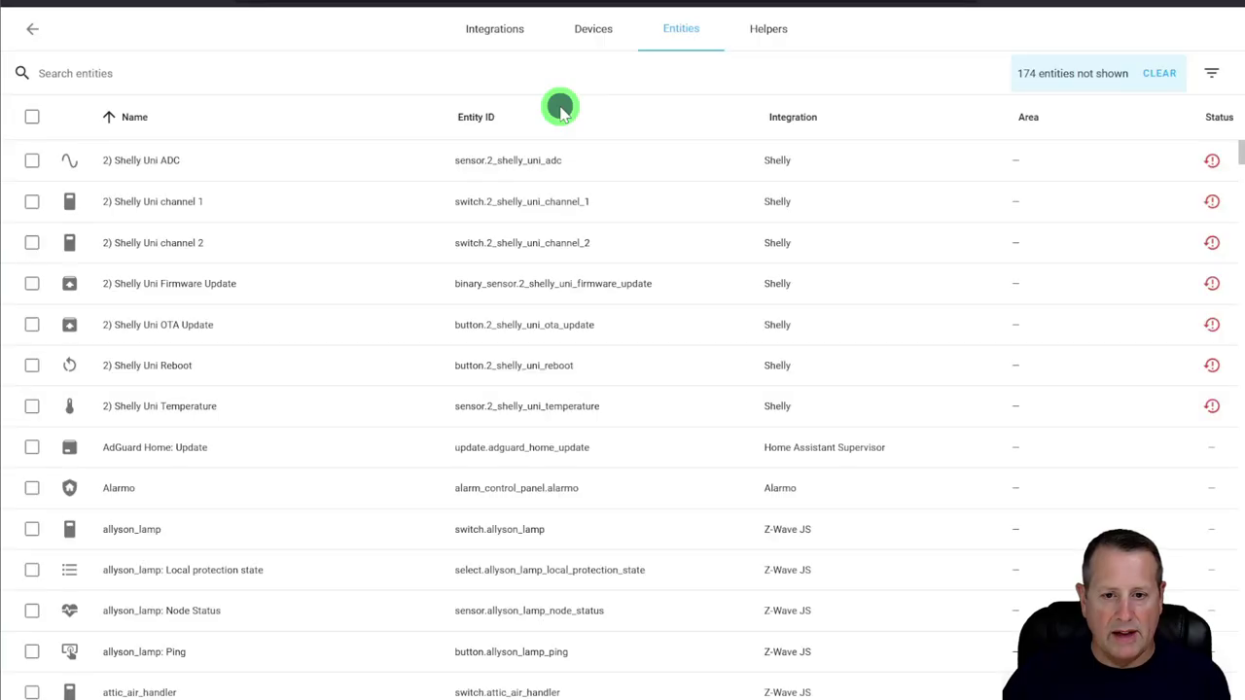
{"action": "scroll", "coordinate": [1004, 344], "scroll_direction": "down", "scroll_amount": 3}
{"action": "scroll", "coordinate": [1004, 344], "scroll_direction": "down", "scroll_amount": 20}
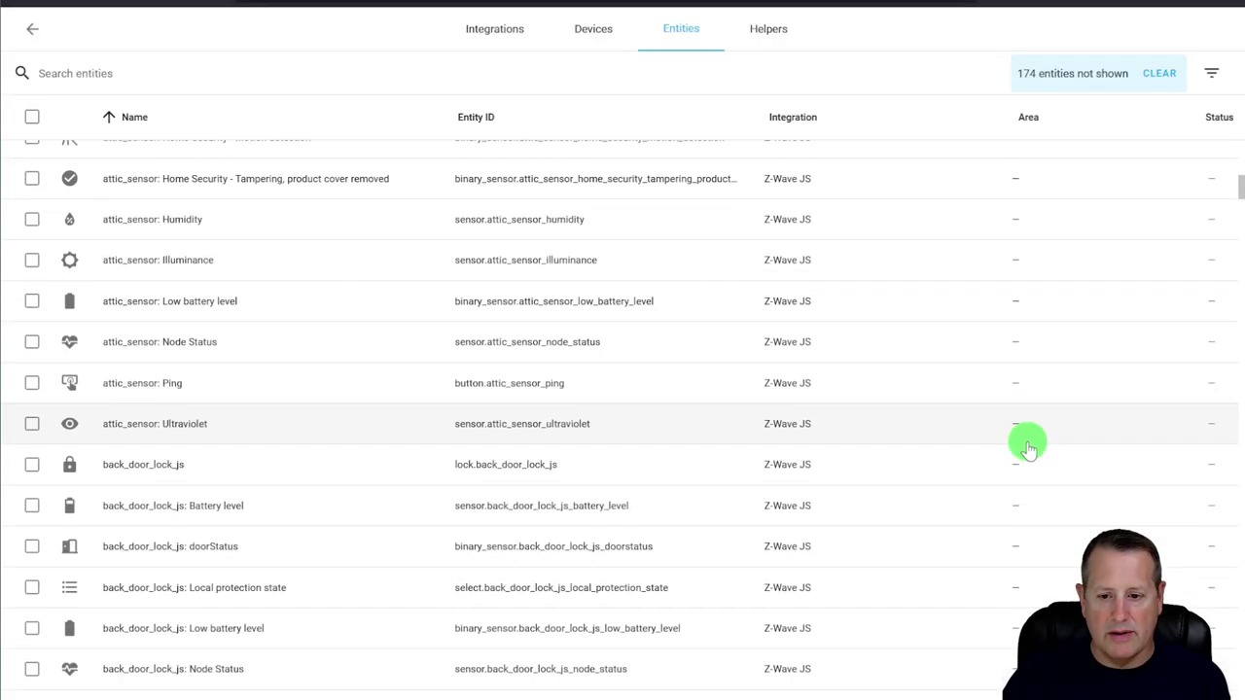
{"action": "scroll", "coordinate": [1004, 490], "scroll_direction": "down", "scroll_amount": 3}
{"action": "scroll", "coordinate": [1004, 490], "scroll_direction": "up", "scroll_amount": 15}
{"action": "scroll", "coordinate": [1004, 491], "scroll_direction": "up", "scroll_amount": 7}
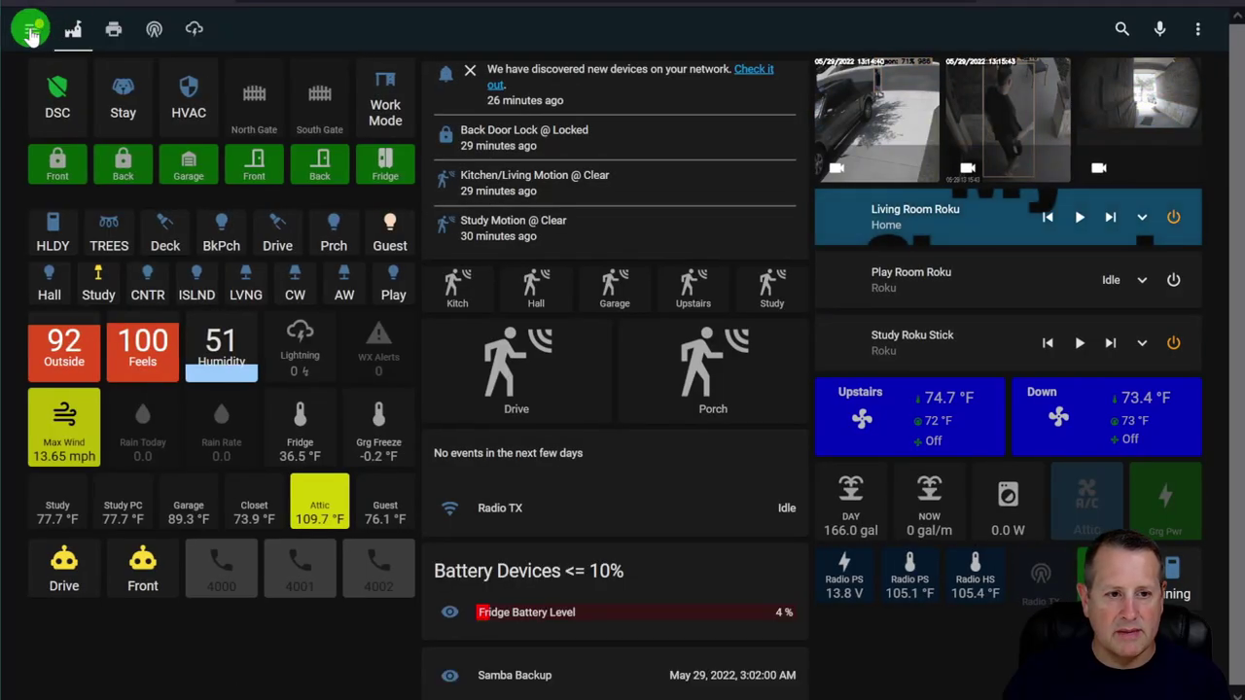
Bring up the full Entities list and look through the area and status values from the attic sensors to the printer entities.
{"action": "type", "text": "carea"}
{"action": "key", "text": "BackSpace"}
{"action": "key", "text": "BackSpace"}
{"action": "key", "text": "BackSpace"}
{"action": "key", "text": "BackSpace"}
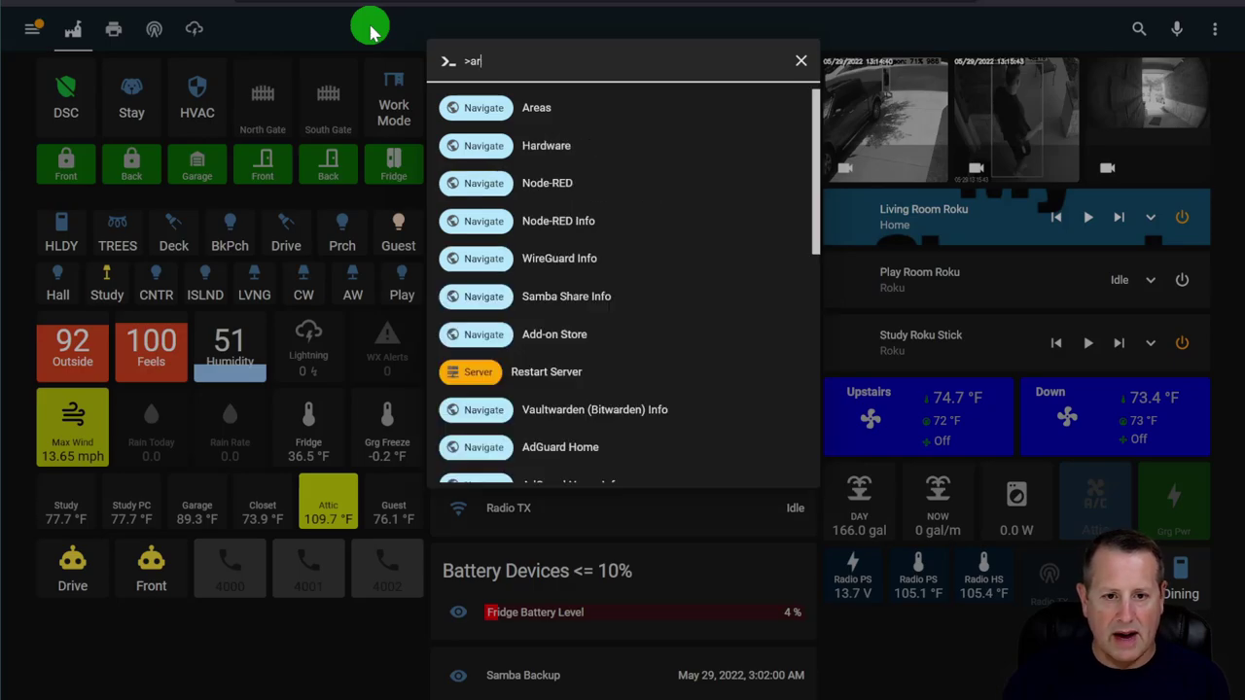
{"action": "type", "text": "enti"}
{"action": "key", "text": "Return"}
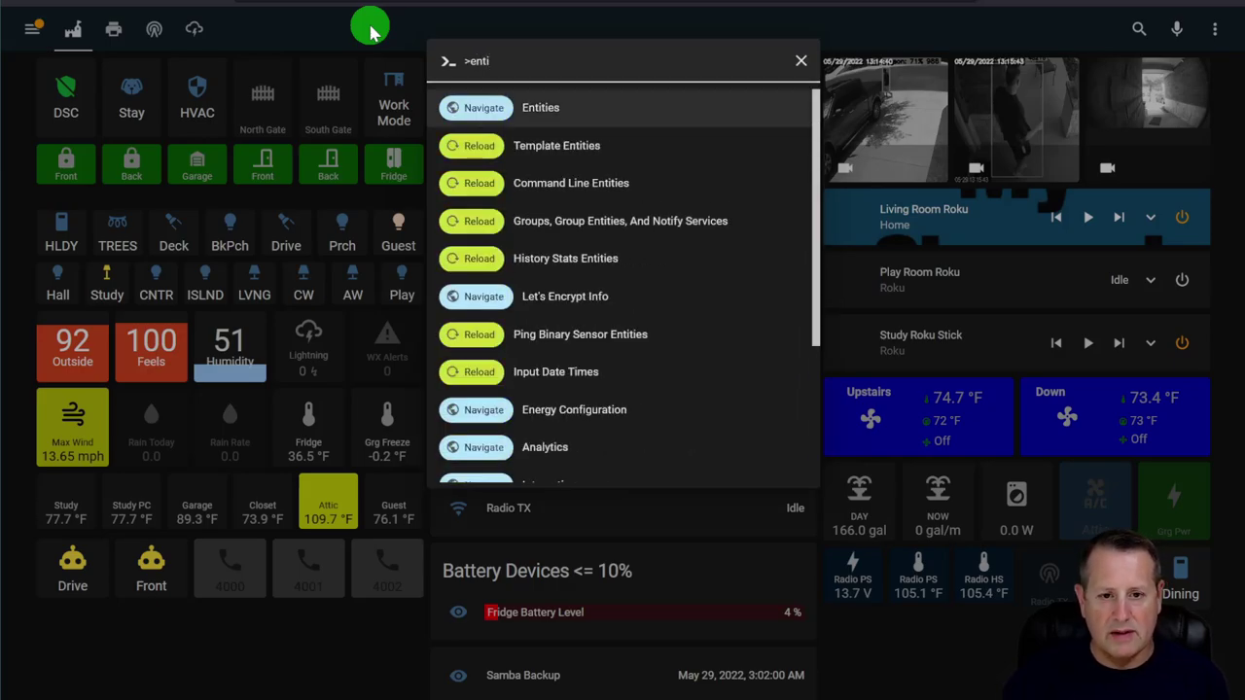
{"action": "scroll", "coordinate": [1100, 350], "scroll_direction": "down", "scroll_amount": 15}
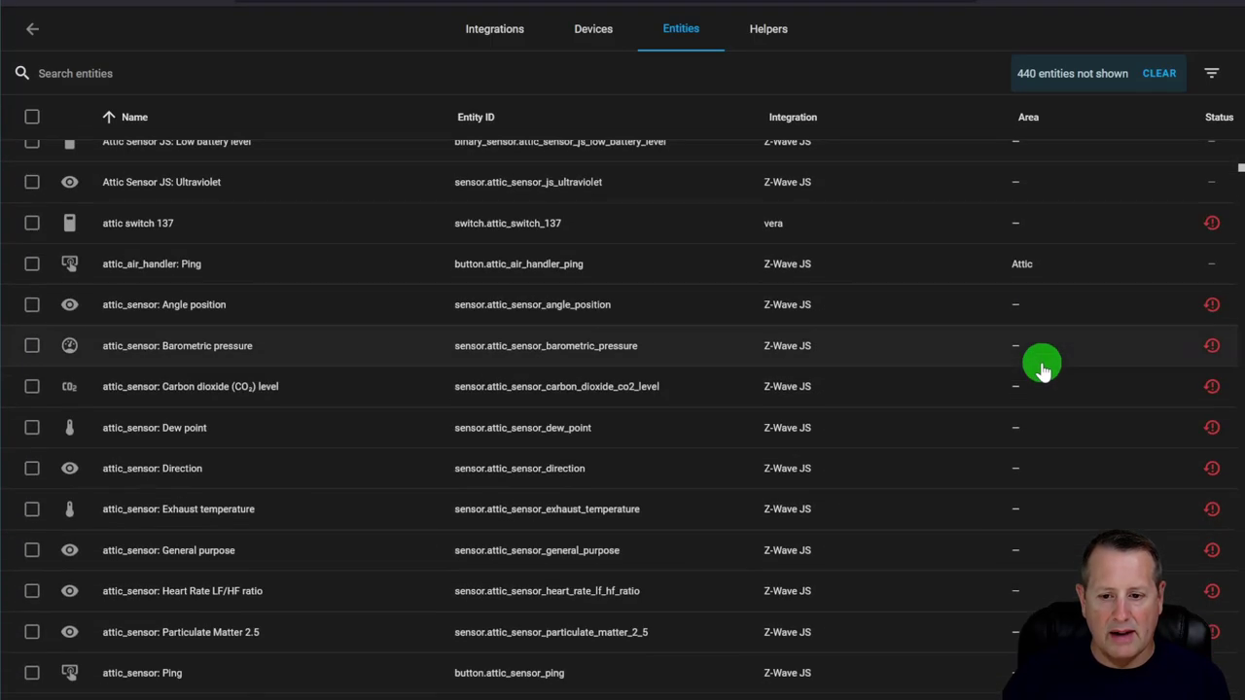
{"action": "scroll", "coordinate": [1043, 370], "scroll_direction": "down", "scroll_amount": 4}
{"action": "scroll", "coordinate": [1024, 386], "scroll_direction": "down", "scroll_amount": 4}
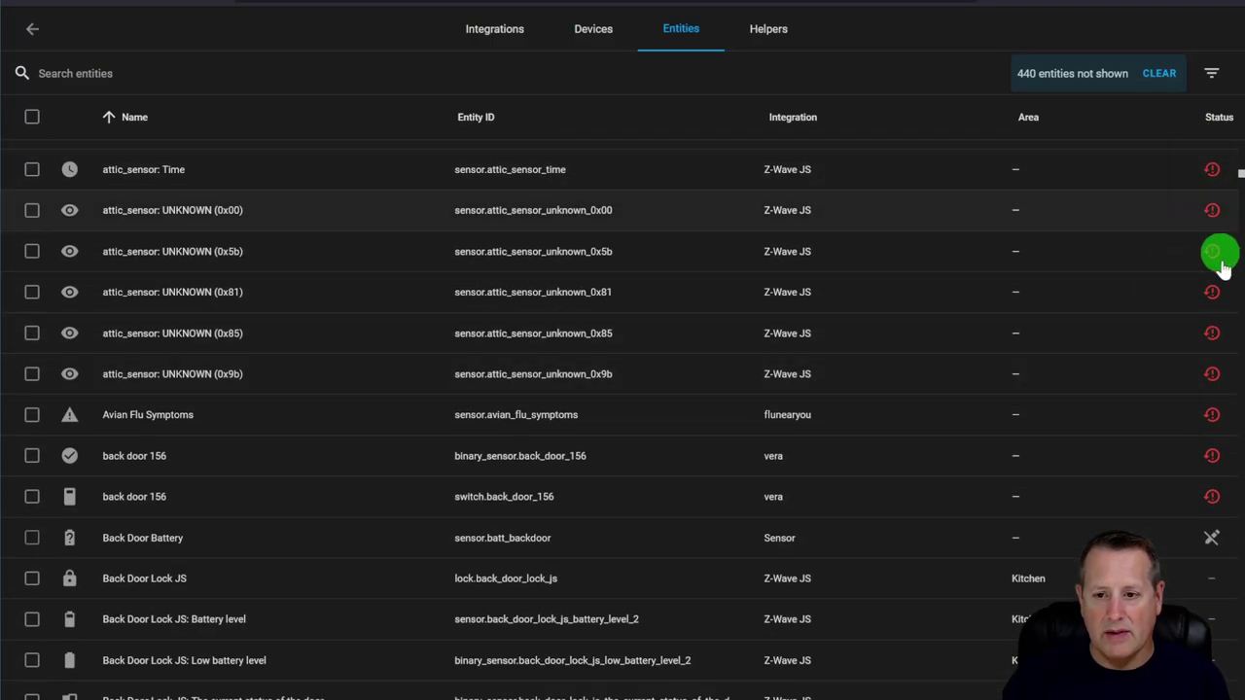
{"action": "scroll", "coordinate": [1022, 376], "scroll_direction": "down", "scroll_amount": 10}
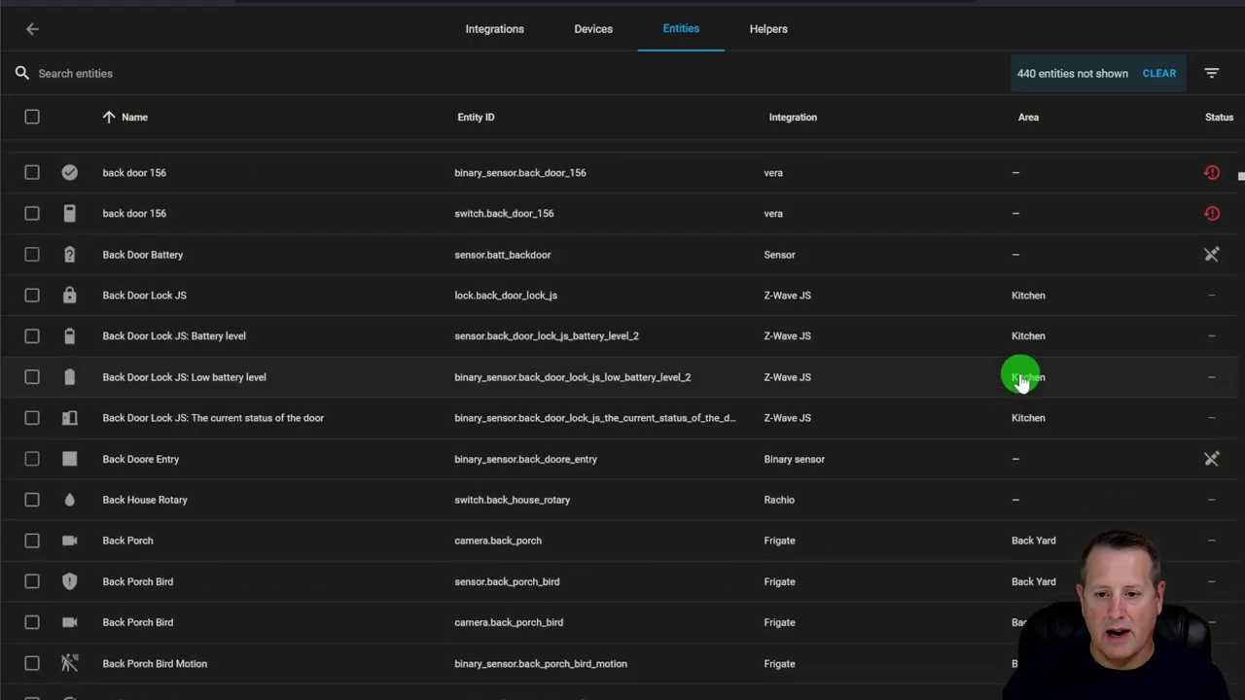
{"action": "scroll", "coordinate": [1013, 380], "scroll_direction": "down", "scroll_amount": 3}
{"action": "scroll", "coordinate": [1013, 384], "scroll_direction": "down", "scroll_amount": 20}
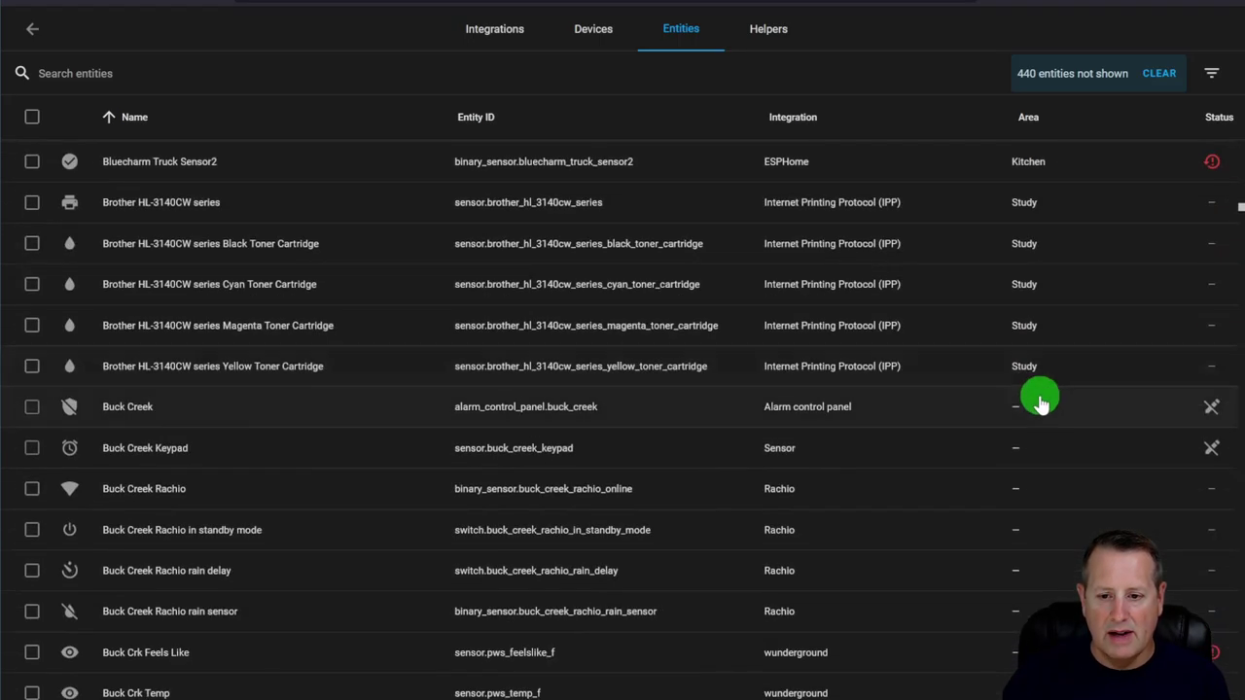
Sort the entities by area and look through those assigned to the Front Yard and Garage.
{"action": "left_click", "coordinate": [1025, 119]}
{"action": "scroll", "coordinate": [1048, 321], "scroll_direction": "up", "scroll_amount": 10}
{"action": "scroll", "coordinate": [1048, 321], "scroll_direction": "up", "scroll_amount": 10}
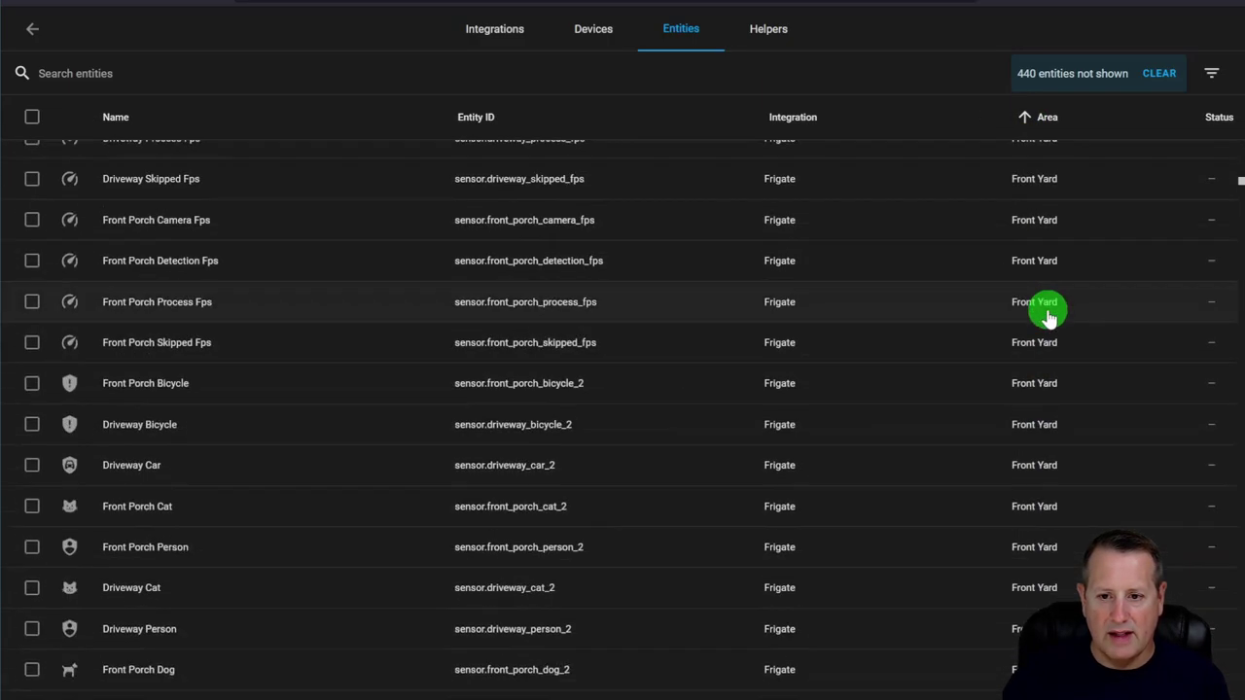
{"action": "scroll", "coordinate": [1022, 253], "scroll_direction": "down", "scroll_amount": 10}
{"action": "scroll", "coordinate": [1033, 292], "scroll_direction": "down", "scroll_amount": 15}
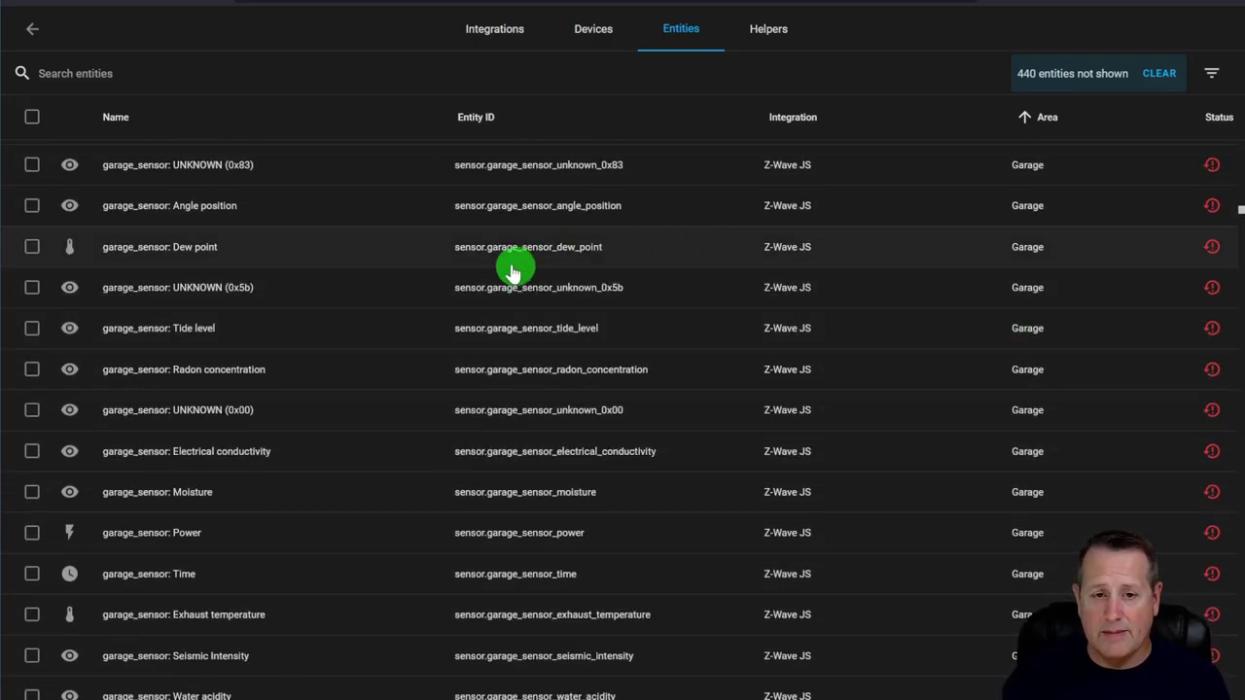
Return to the Dwains Dashboard and look over its home view with the favorites, areas and Kitchen entities.
{"action": "left_click", "coordinate": [32, 31]}
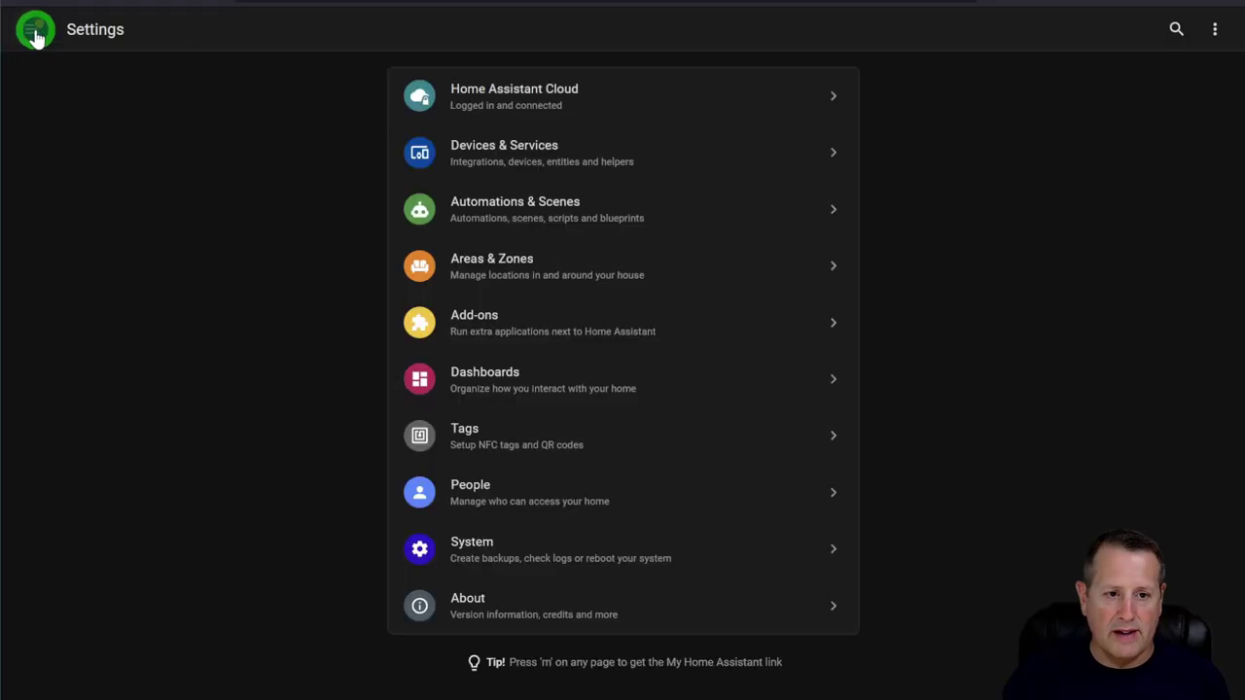
{"action": "left_click", "coordinate": [34, 32]}
{"action": "left_click", "coordinate": [96, 153]}
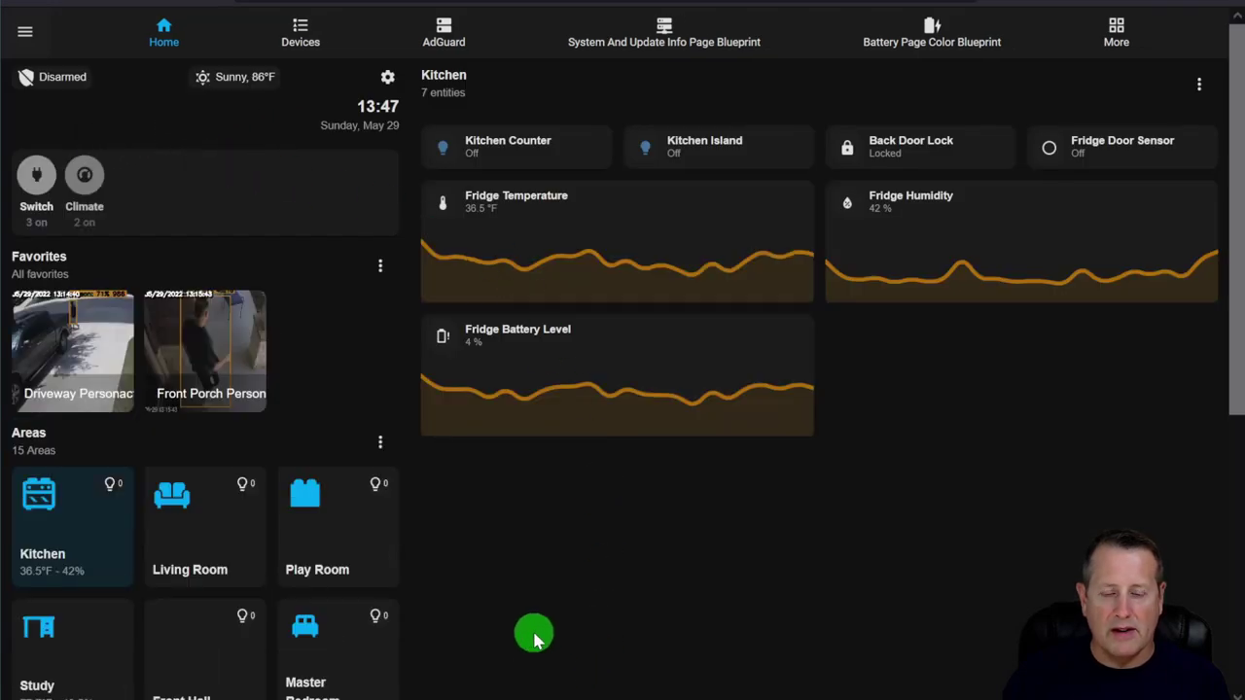
{"action": "scroll", "coordinate": [564, 591], "scroll_direction": "down", "scroll_amount": 1}
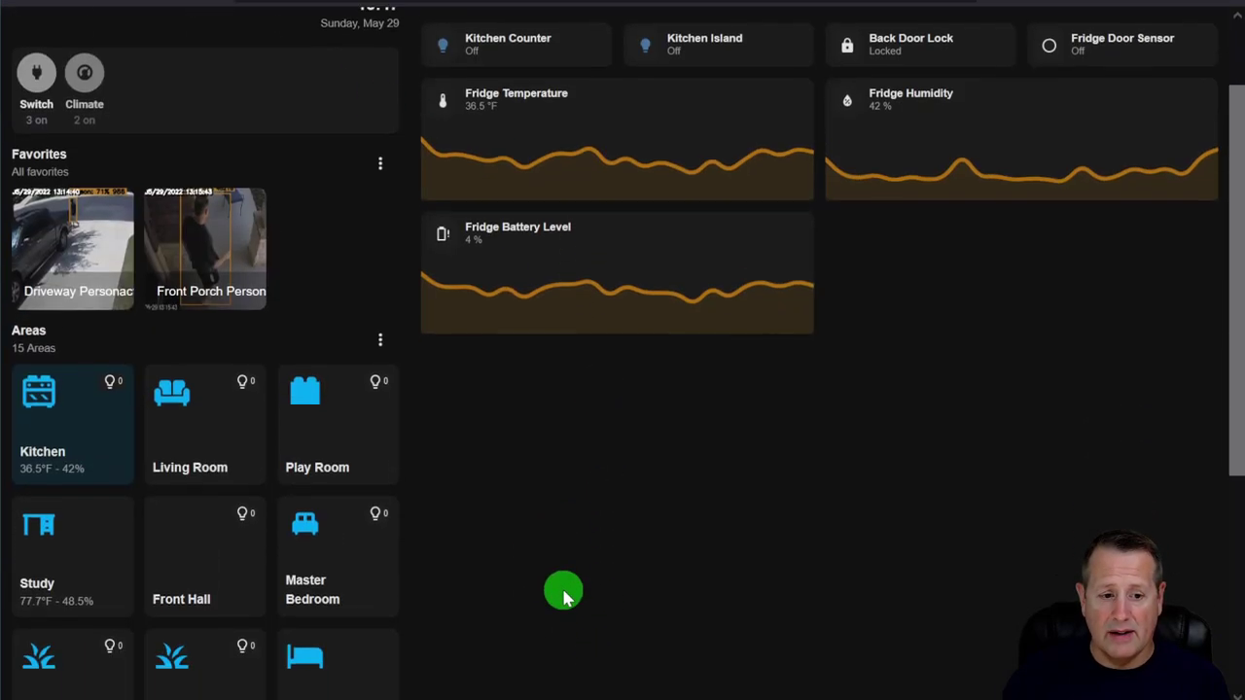
{"action": "scroll", "coordinate": [564, 591], "scroll_direction": "up", "scroll_amount": 1}
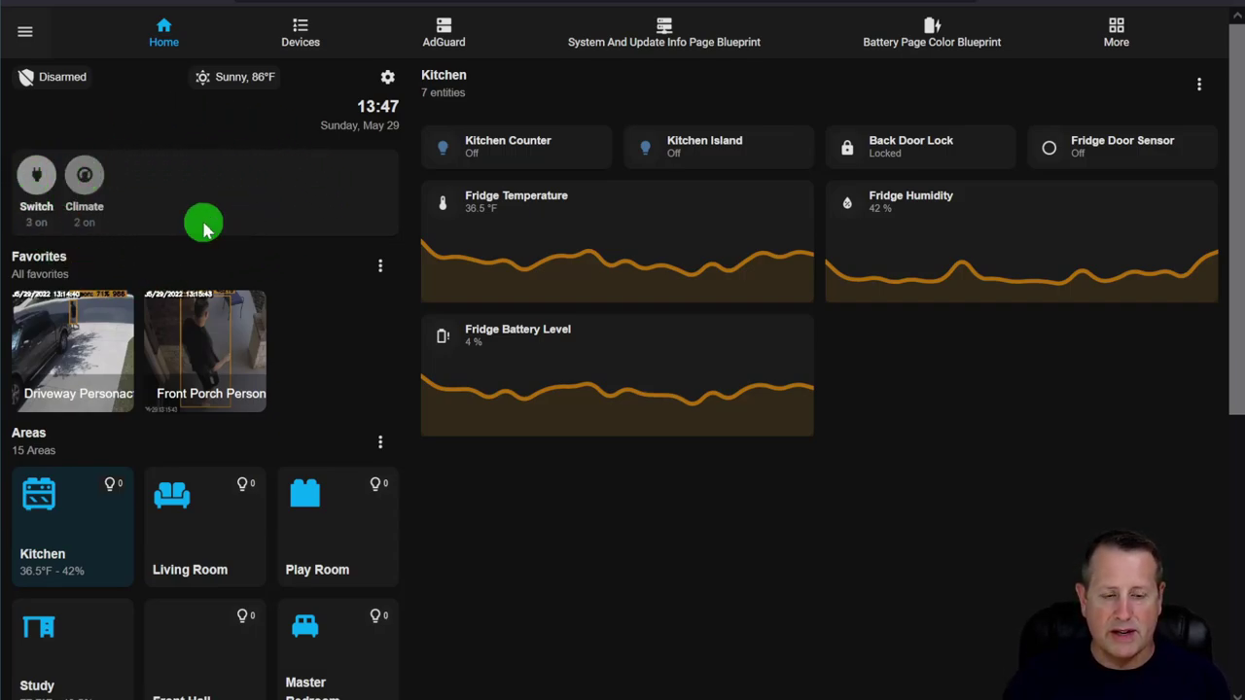
View the active climate devices, close their list, and look over all area cards on the dashboard.
{"action": "left_click", "coordinate": [89, 178]}
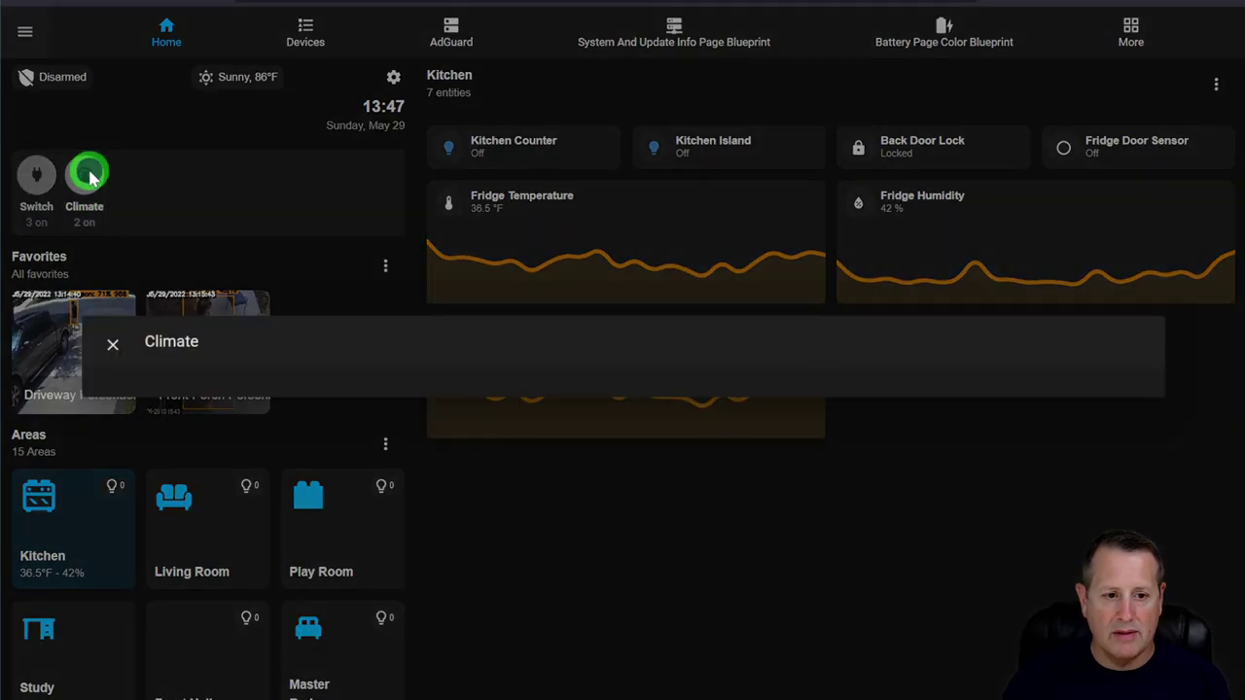
{"action": "left_click", "coordinate": [115, 265]}
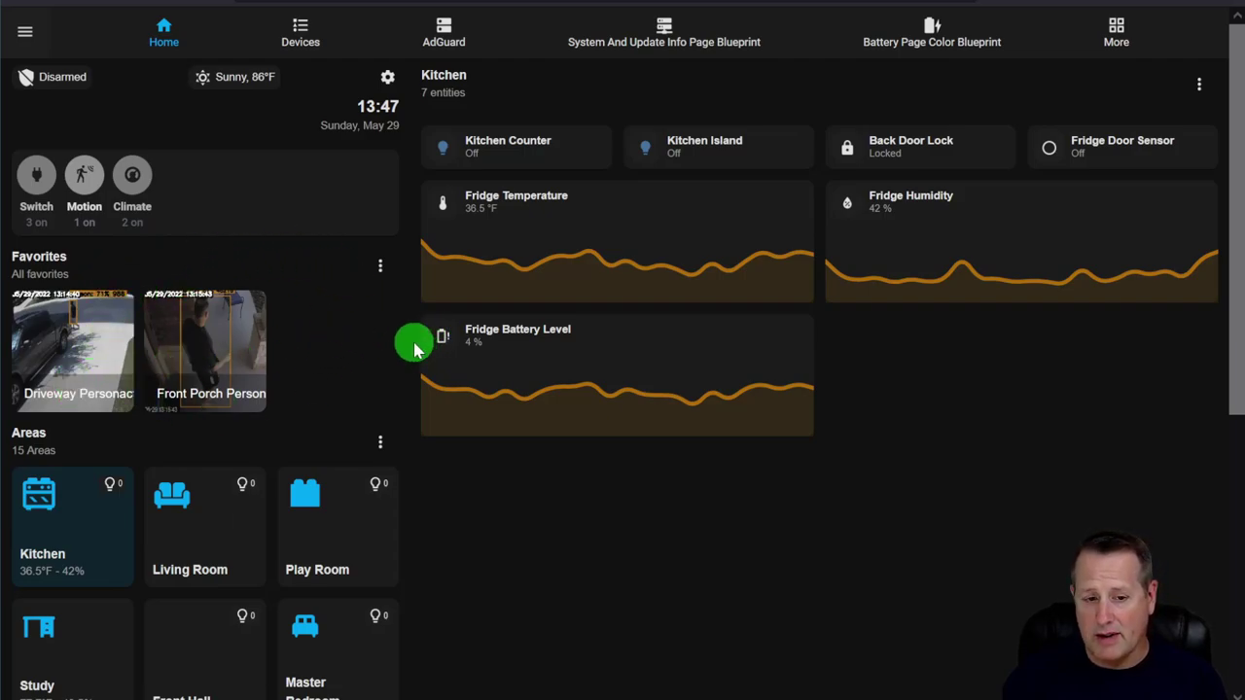
{"action": "scroll", "coordinate": [413, 348], "scroll_direction": "down", "scroll_amount": 3}
{"action": "scroll", "coordinate": [500, 408], "scroll_direction": "down", "scroll_amount": 1}
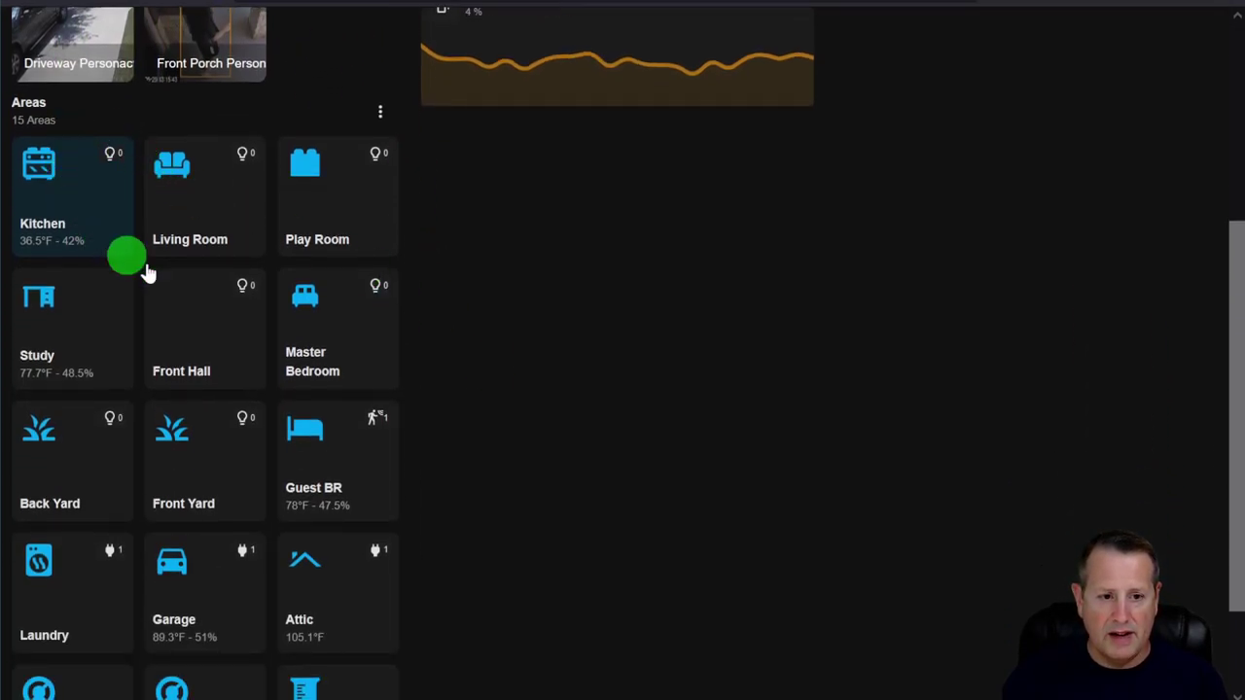
{"action": "scroll", "coordinate": [184, 374], "scroll_direction": "down", "scroll_amount": 2}
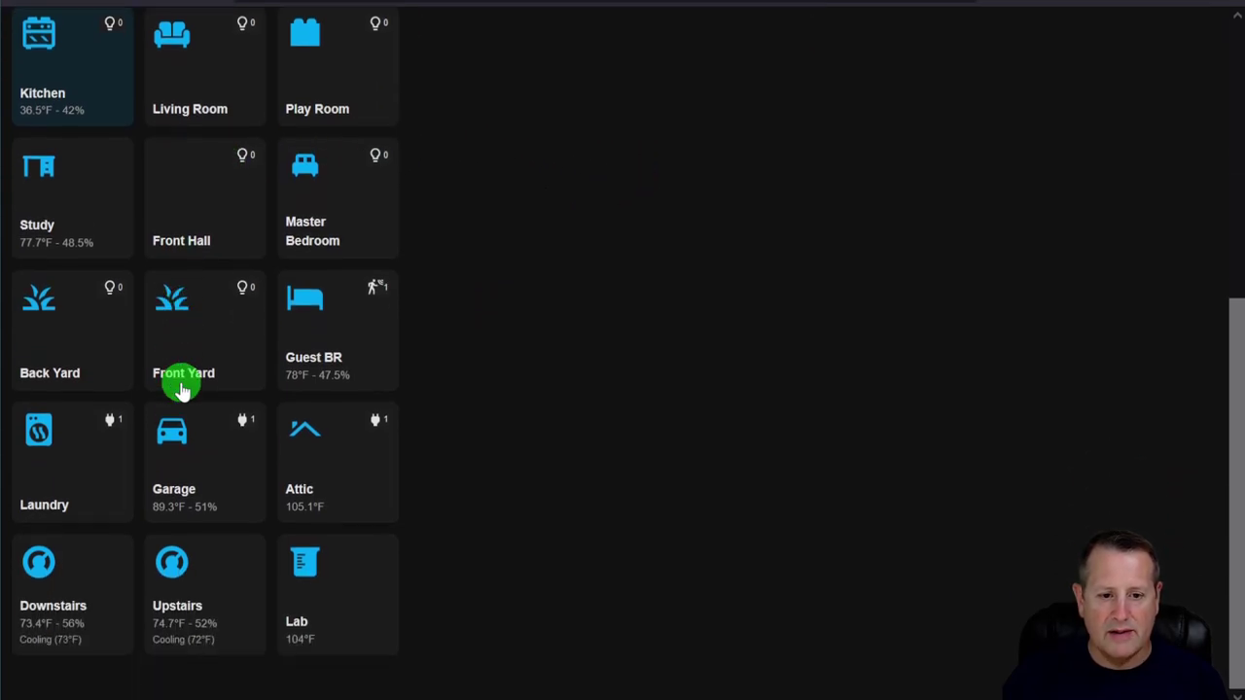
Go to the Areas page, view the form for creating a new area and close it without creating one.
{"action": "type", "text": "carea"}
{"action": "left_click", "coordinate": [548, 108]}
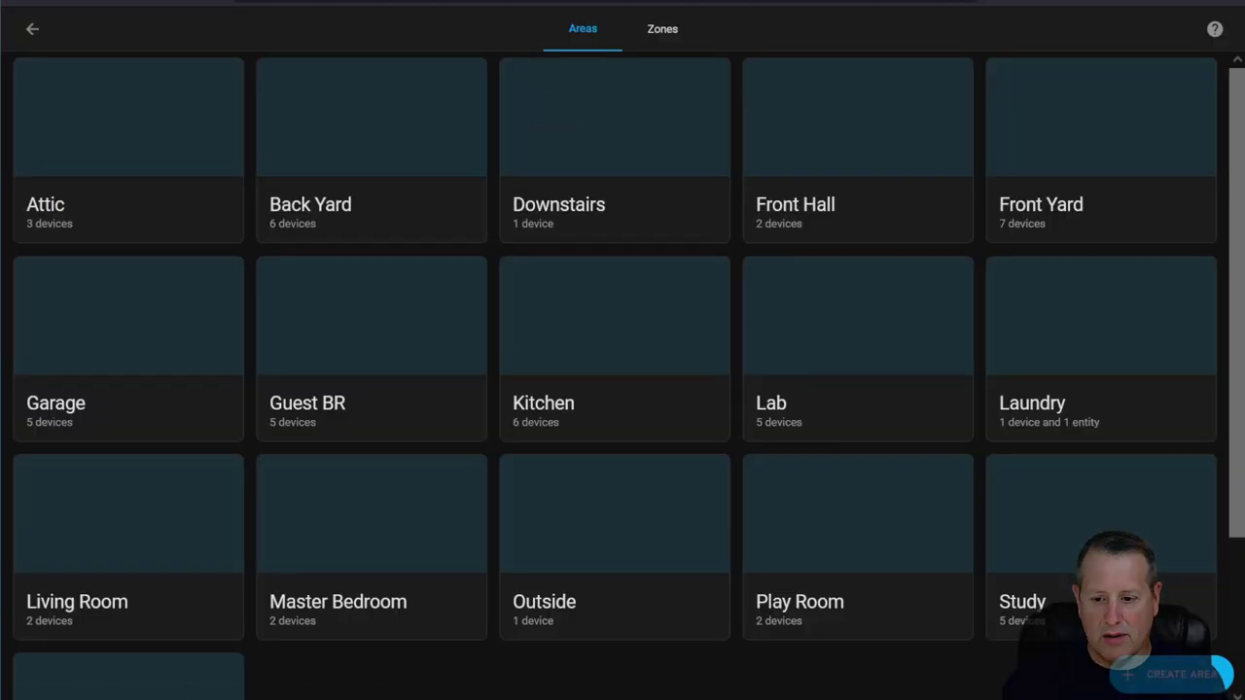
{"action": "left_click", "coordinate": [1157, 685]}
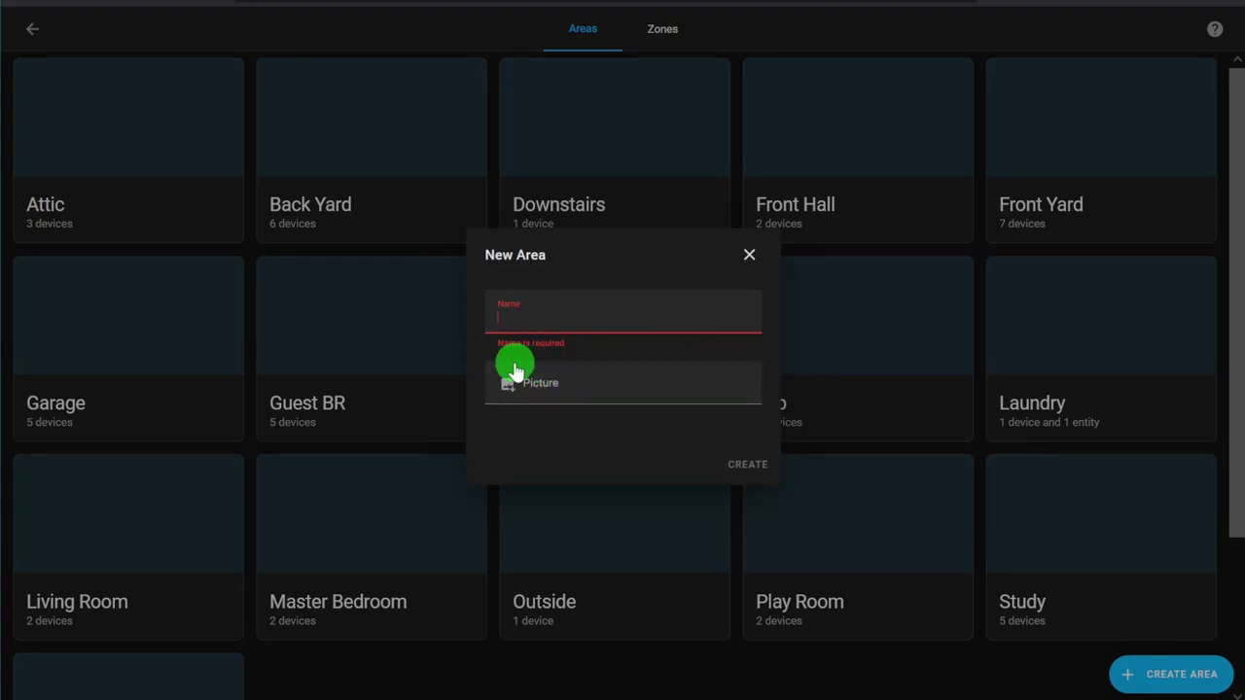
{"action": "left_click", "coordinate": [749, 257]}
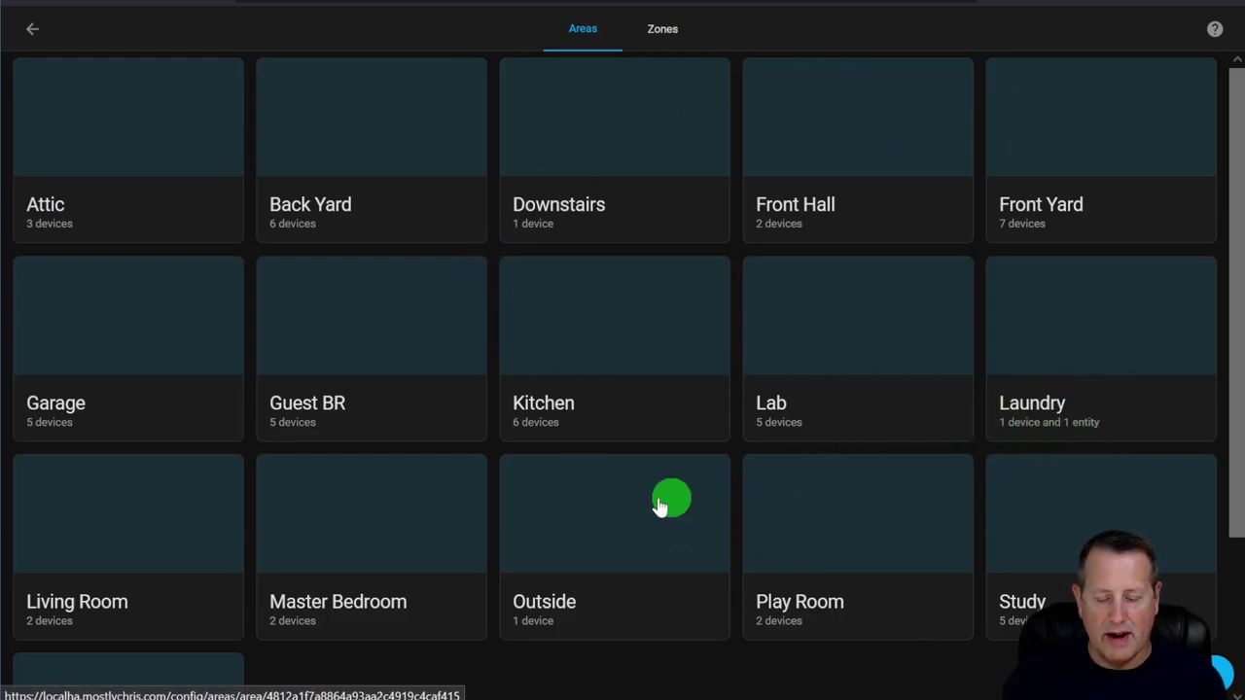
{"action": "scroll", "coordinate": [866, 555], "scroll_direction": "down", "scroll_amount": 2}
{"action": "scroll", "coordinate": [801, 528], "scroll_direction": "up", "scroll_amount": 2}
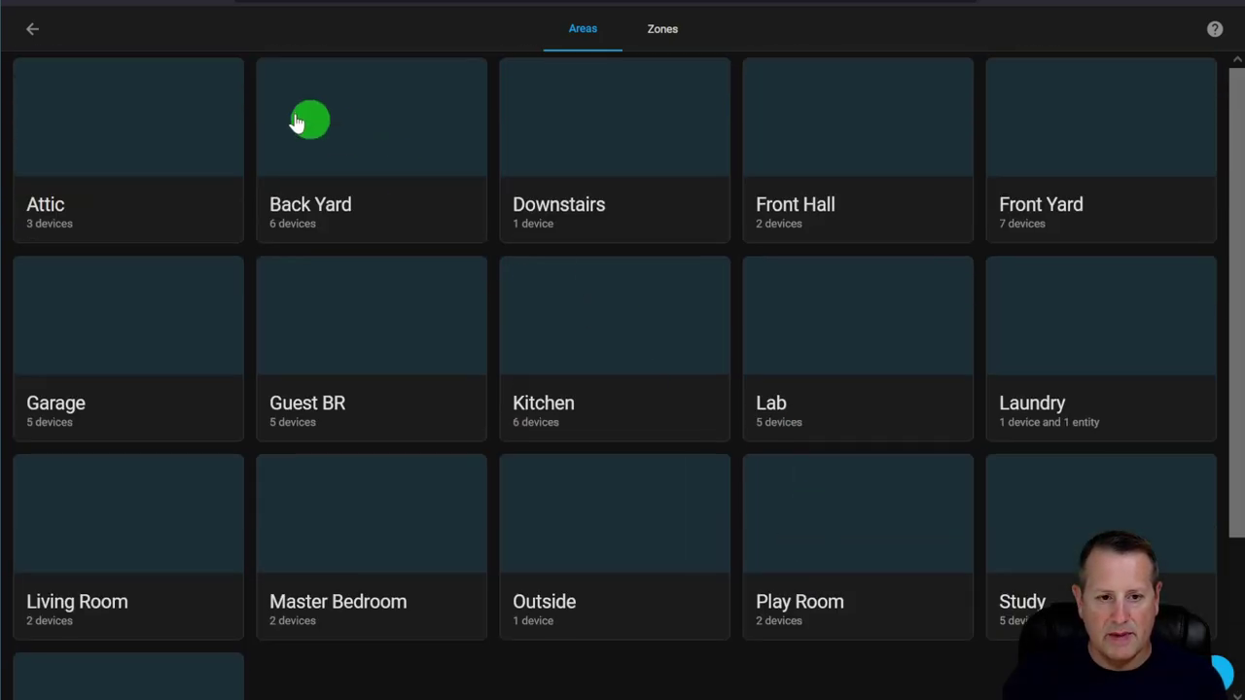
Return to the Dwains Dashboard and examine the light, motion and switch indicators on the area cards.
{"action": "left_click", "coordinate": [32, 37]}
{"action": "left_click", "coordinate": [32, 37]}
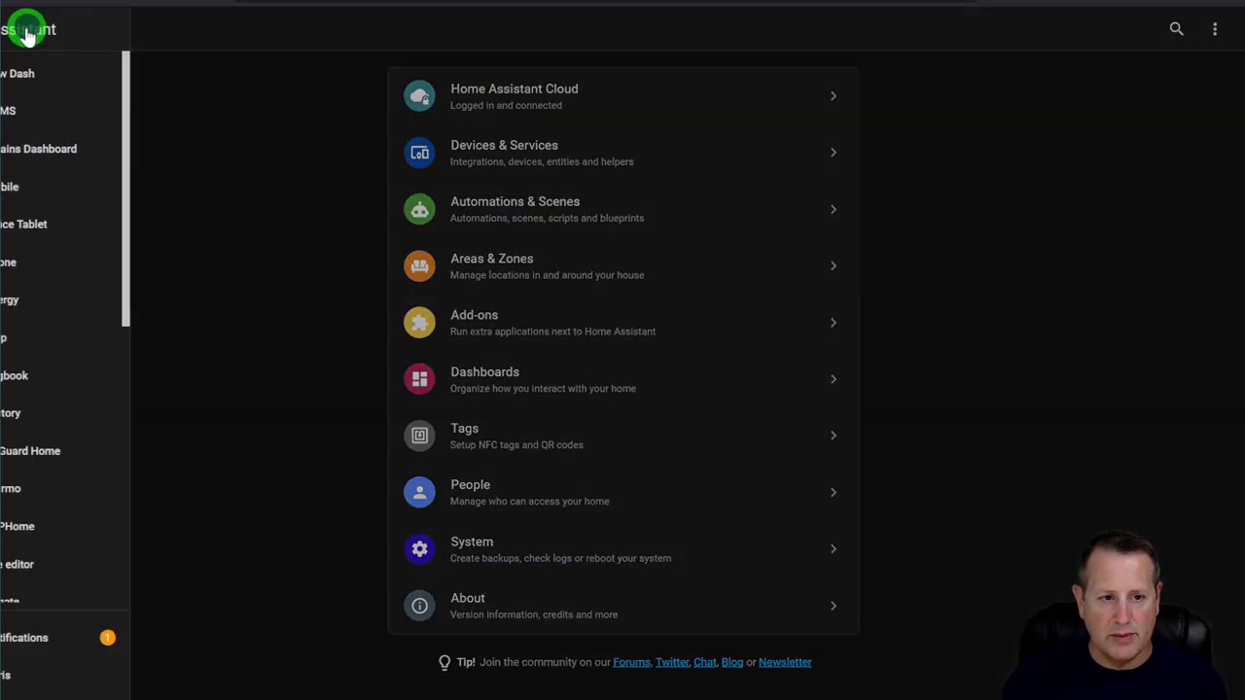
{"action": "left_click", "coordinate": [77, 152]}
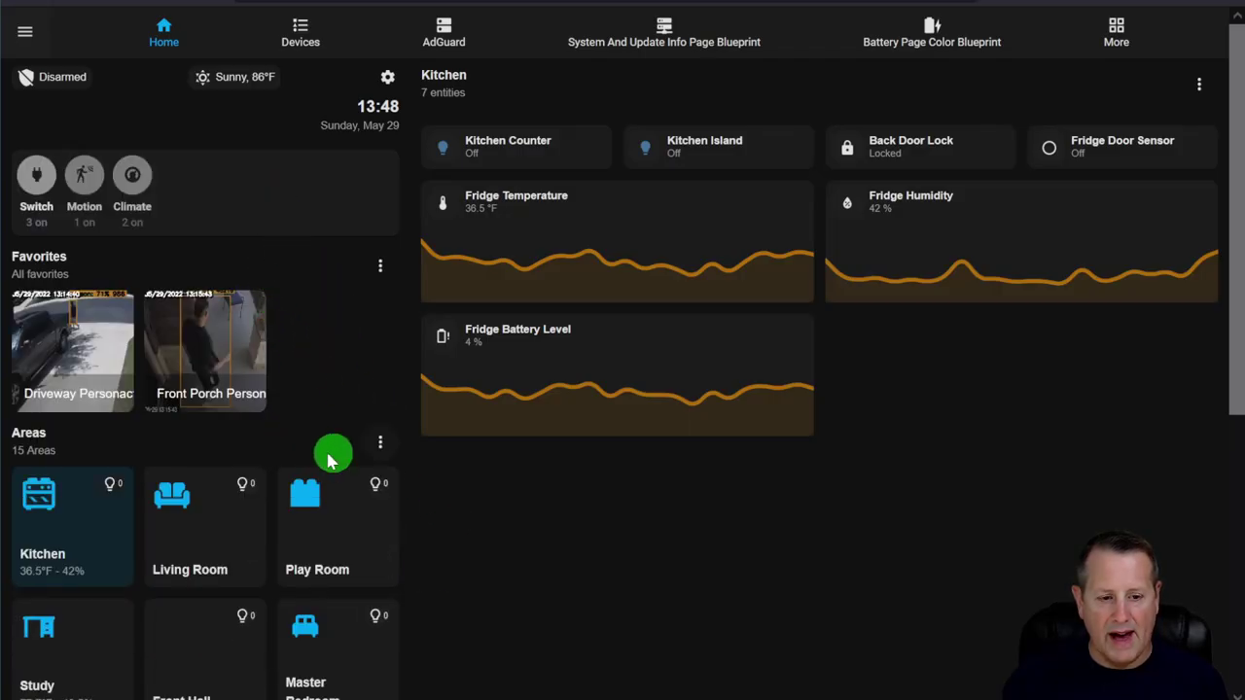
{"action": "scroll", "coordinate": [342, 454], "scroll_direction": "down", "scroll_amount": 4}
{"action": "scroll", "coordinate": [562, 457], "scroll_direction": "up", "scroll_amount": 1}
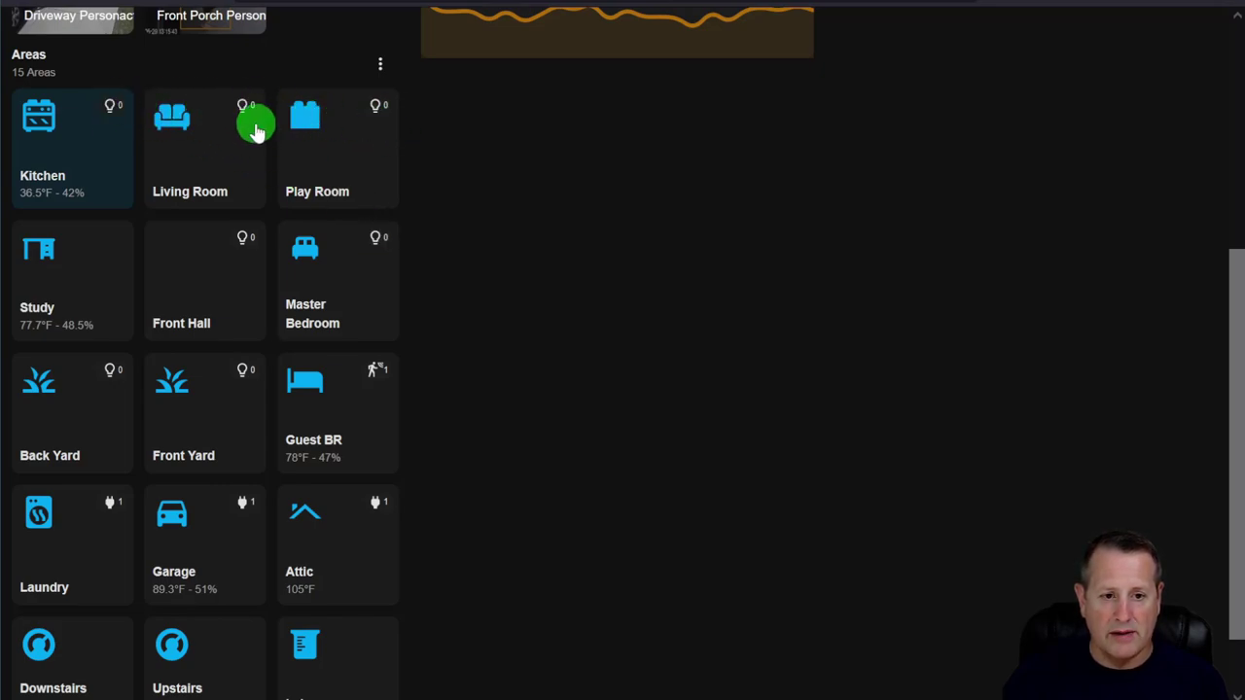
{"action": "scroll", "coordinate": [347, 322], "scroll_direction": "down", "scroll_amount": 1}
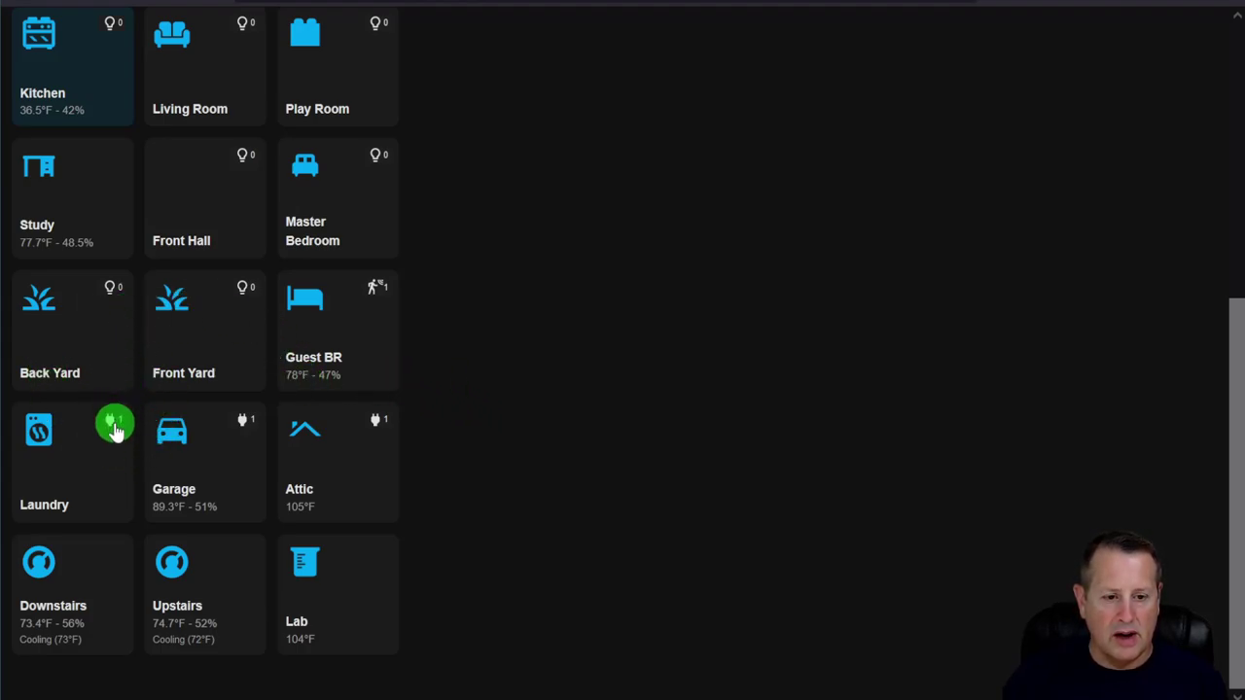
Open the Laundry area to view its washing machine entities, and check the remaining area cards.
{"action": "left_click", "coordinate": [86, 489]}
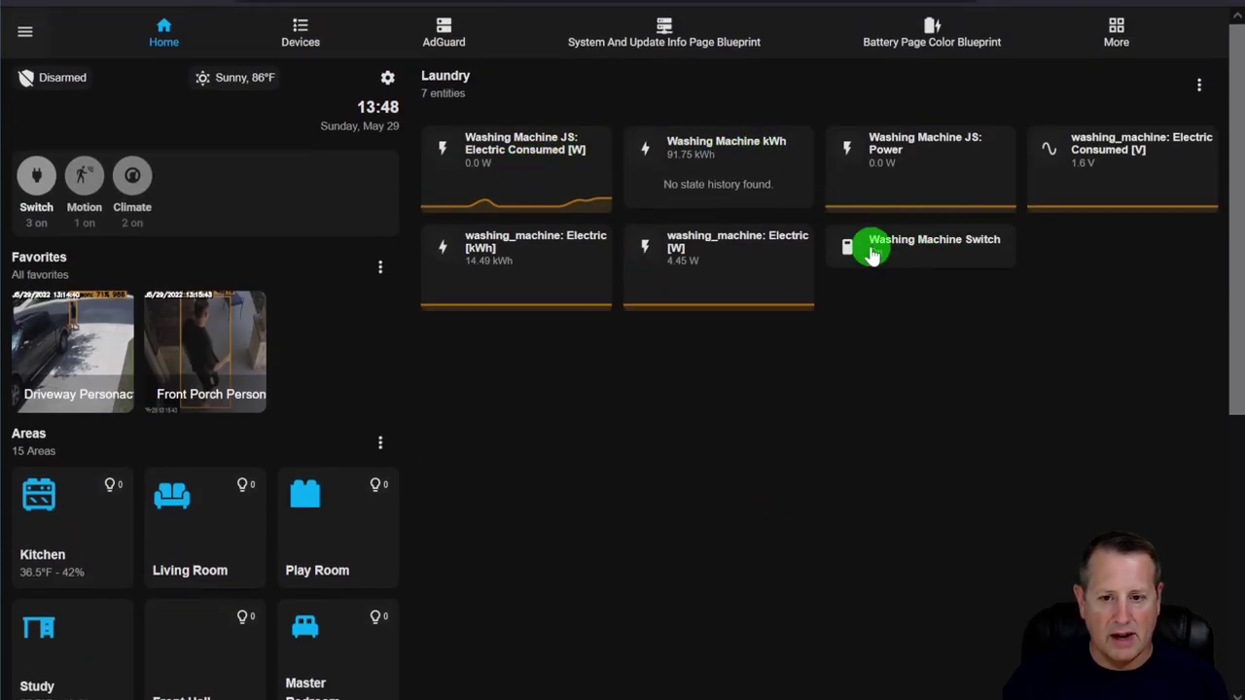
{"action": "scroll", "coordinate": [309, 478], "scroll_direction": "down", "scroll_amount": 5}
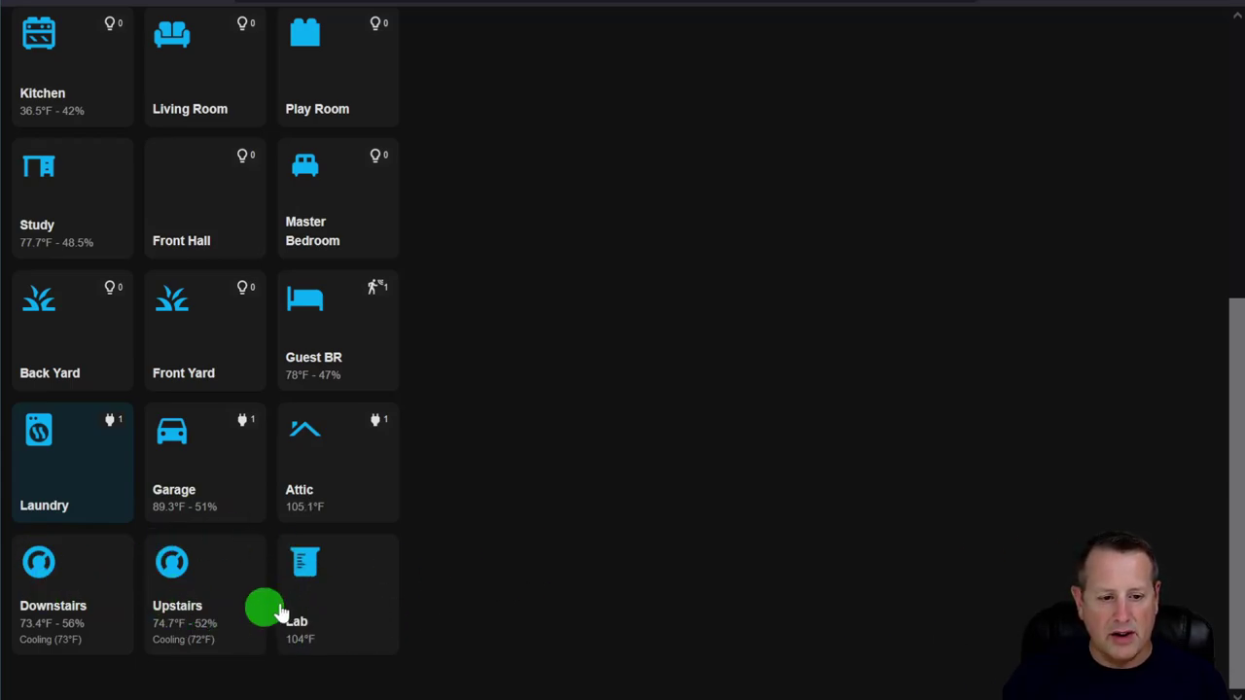
{"action": "scroll", "coordinate": [499, 583], "scroll_direction": "up", "scroll_amount": 1}
{"action": "scroll", "coordinate": [499, 583], "scroll_direction": "up", "scroll_amount": 4}
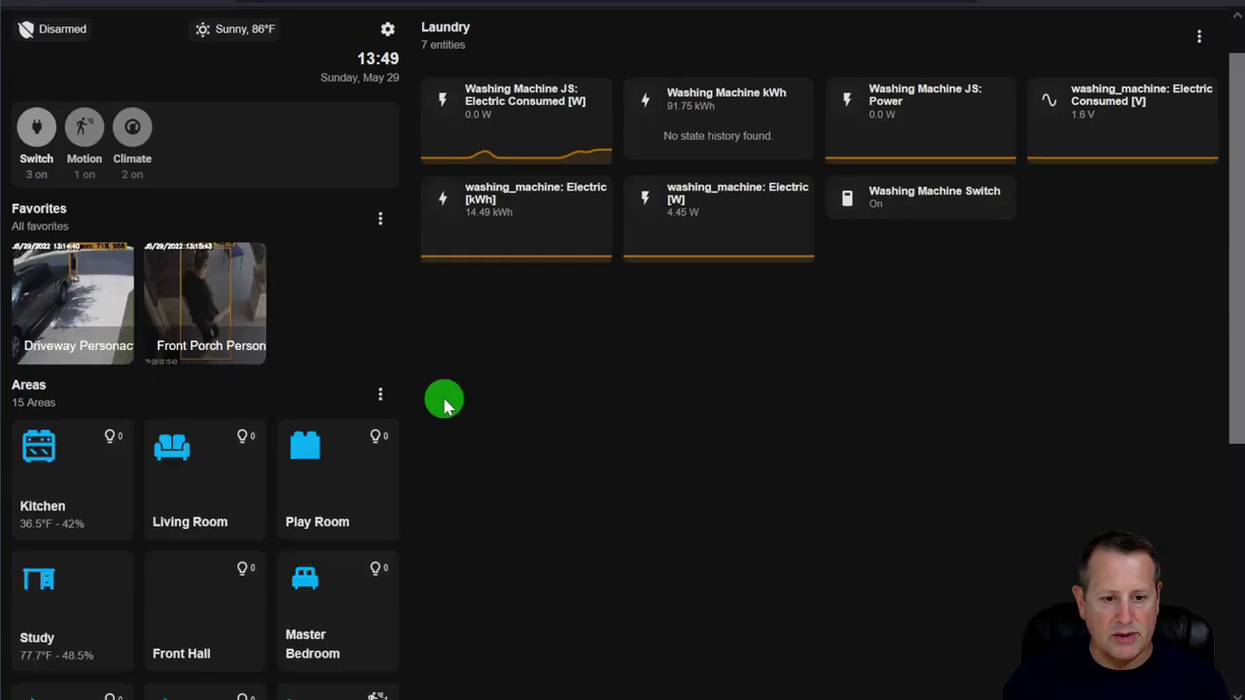
Enable edit mode for the areas and view the Play Room button's icon, floor and disable settings without changing them.
{"action": "left_click", "coordinate": [381, 396]}
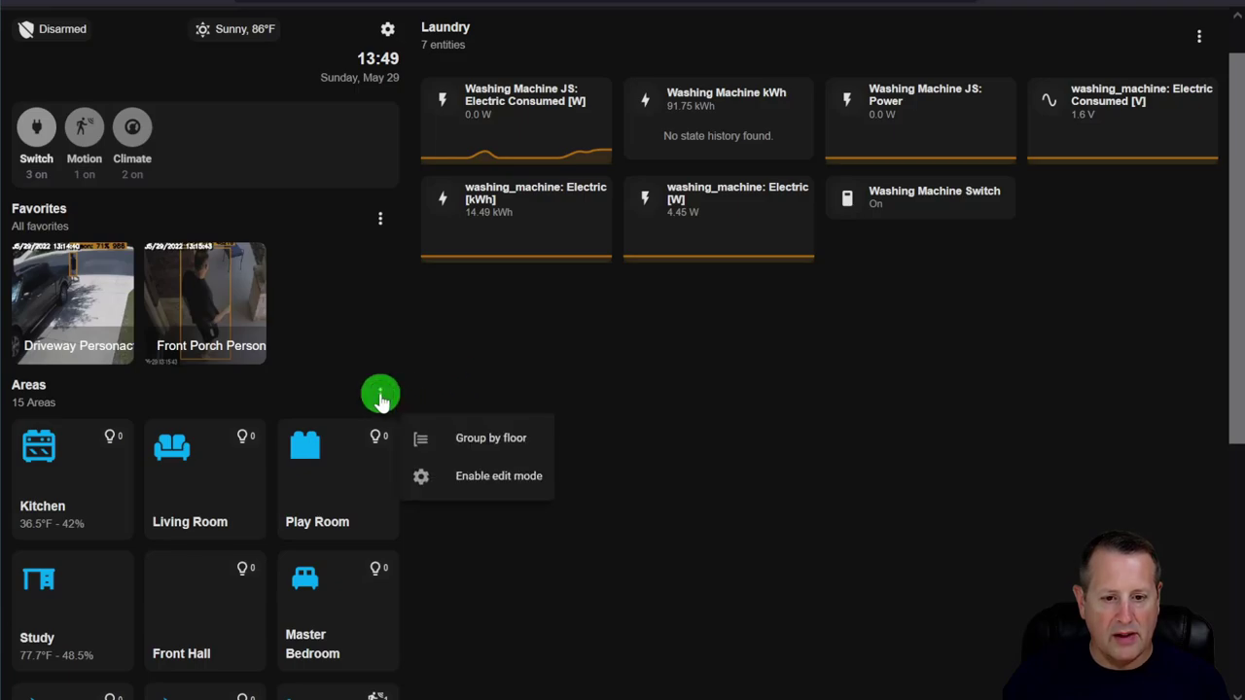
{"action": "left_click", "coordinate": [507, 476]}
{"action": "scroll", "coordinate": [749, 472], "scroll_direction": "down", "scroll_amount": 3}
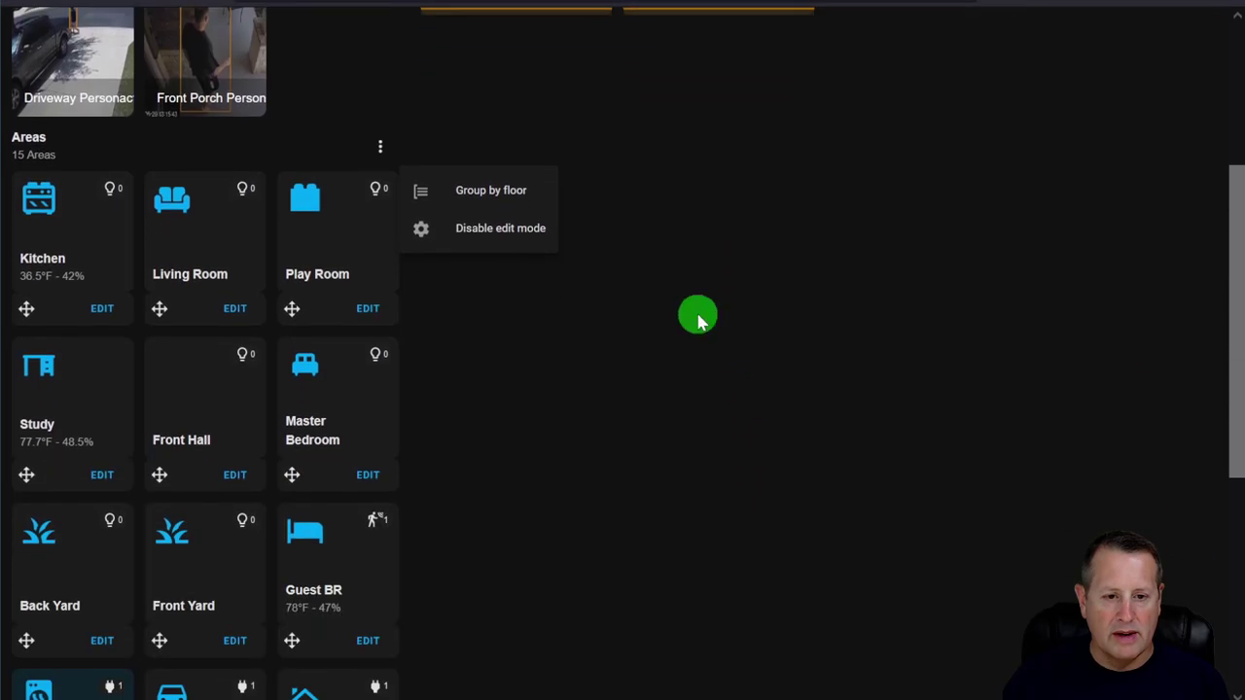
{"action": "left_click", "coordinate": [369, 312]}
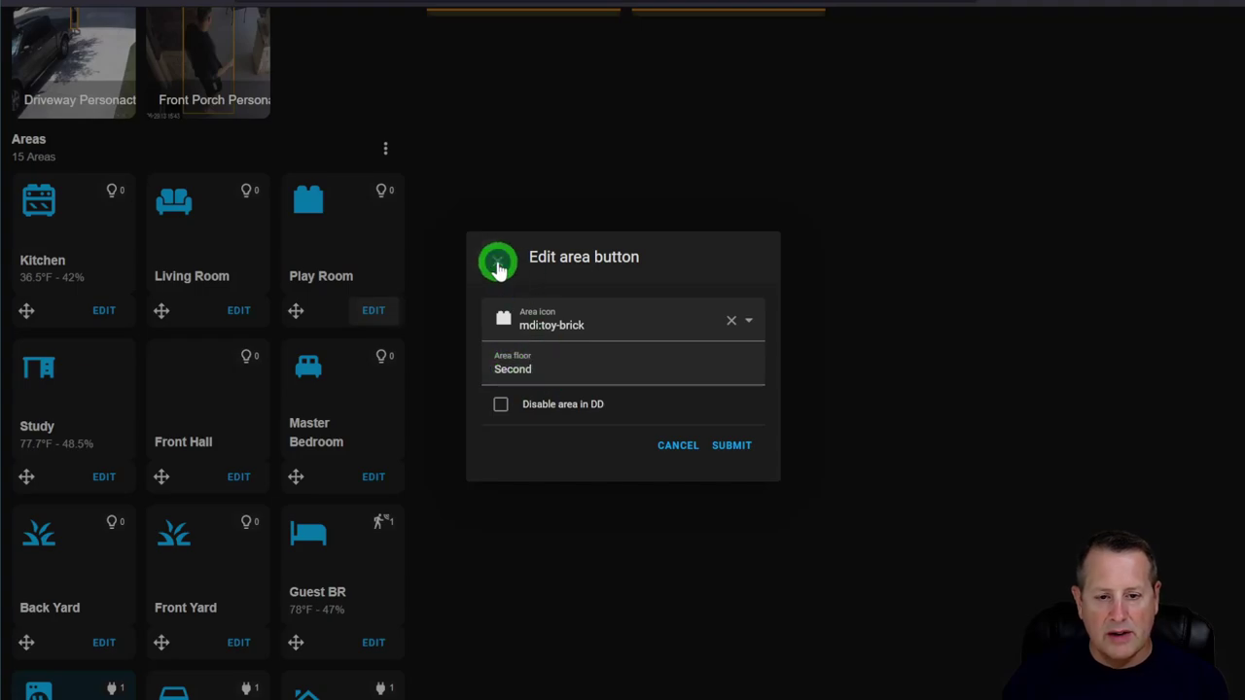
{"action": "left_click", "coordinate": [498, 268]}
Disable edit mode for the areas.
{"action": "scroll", "coordinate": [438, 341], "scroll_direction": "up", "scroll_amount": 2}
{"action": "left_click", "coordinate": [382, 313]}
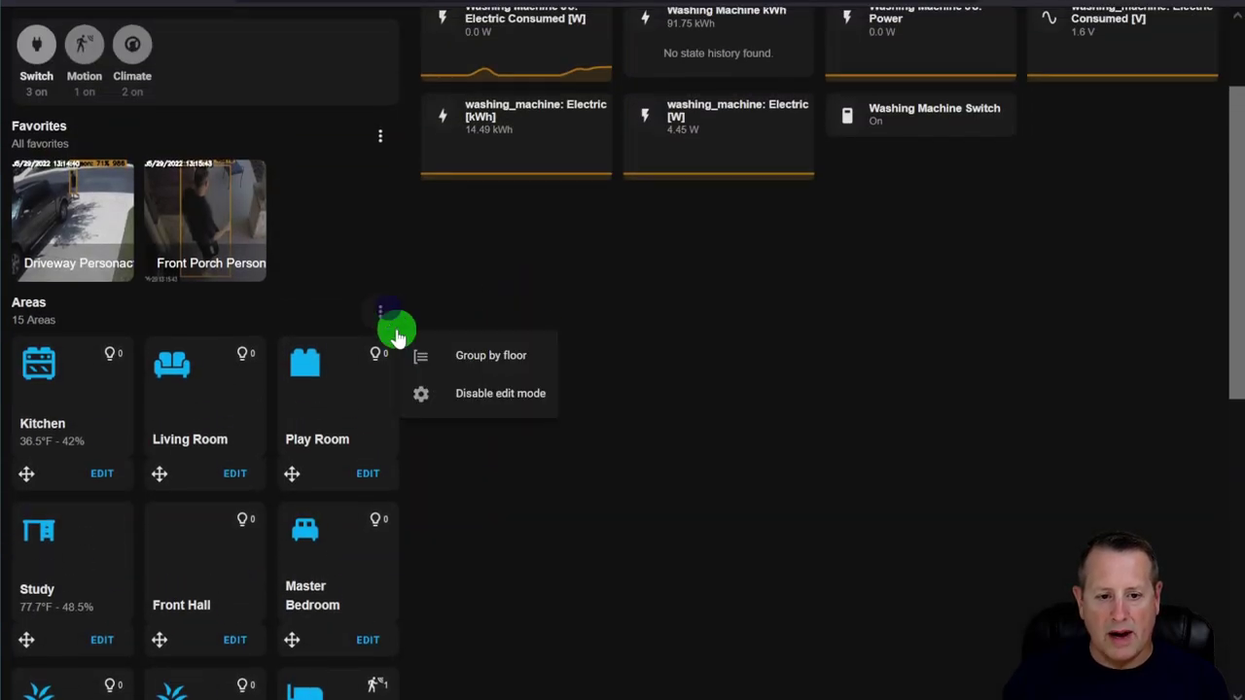
{"action": "left_click", "coordinate": [476, 389]}
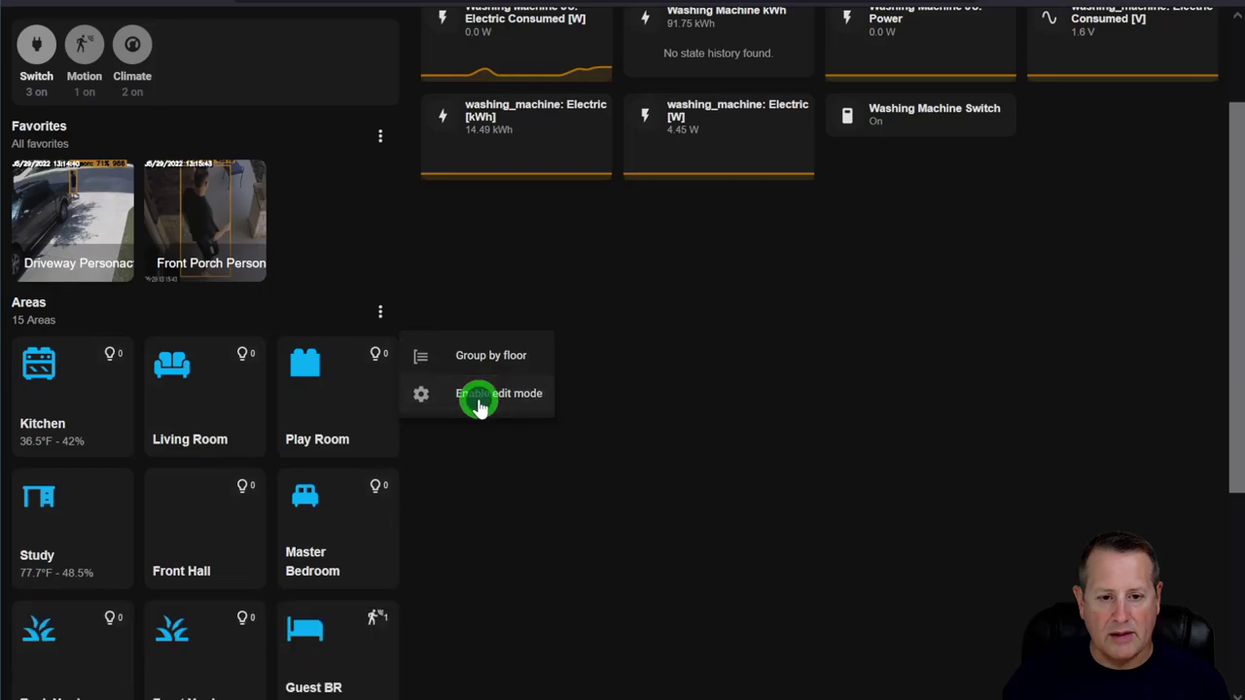
Group the area cards by floor and look through the resulting floor groups.
{"action": "left_click", "coordinate": [393, 316]}
{"action": "left_click", "coordinate": [383, 314]}
{"action": "left_click", "coordinate": [383, 314]}
{"action": "left_click", "coordinate": [487, 355]}
{"action": "scroll", "coordinate": [694, 412], "scroll_direction": "down", "scroll_amount": 2}
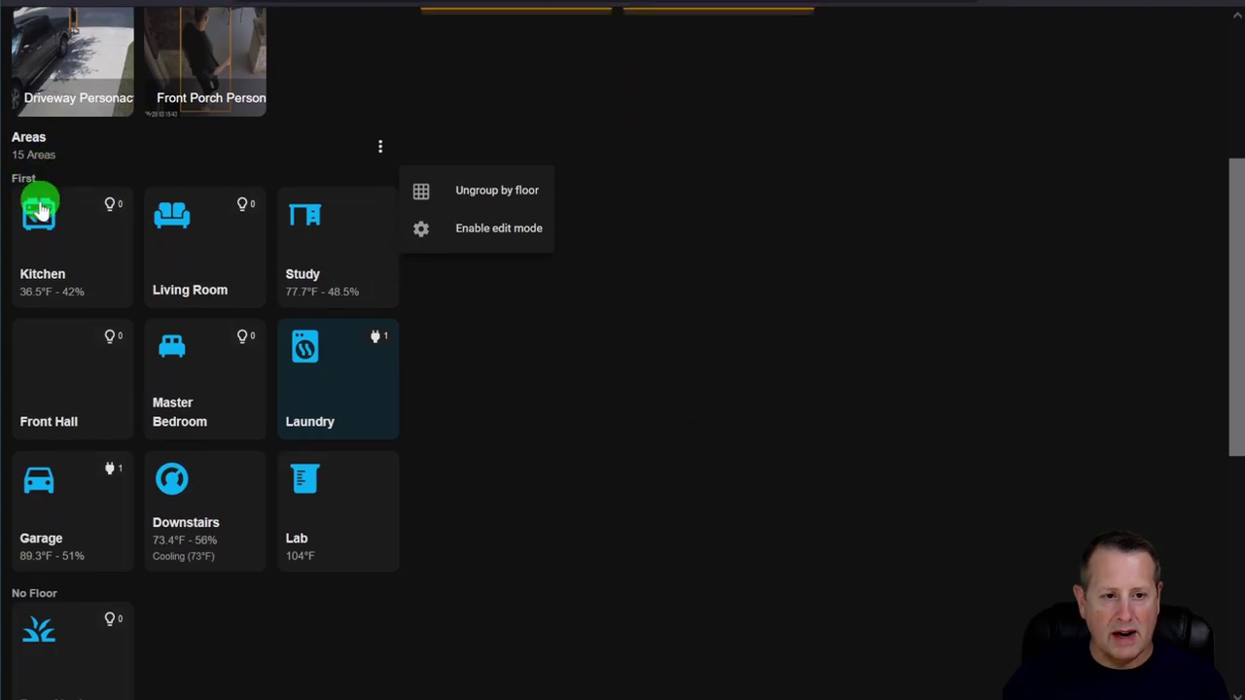
{"action": "scroll", "coordinate": [577, 392], "scroll_direction": "down", "scroll_amount": 3}
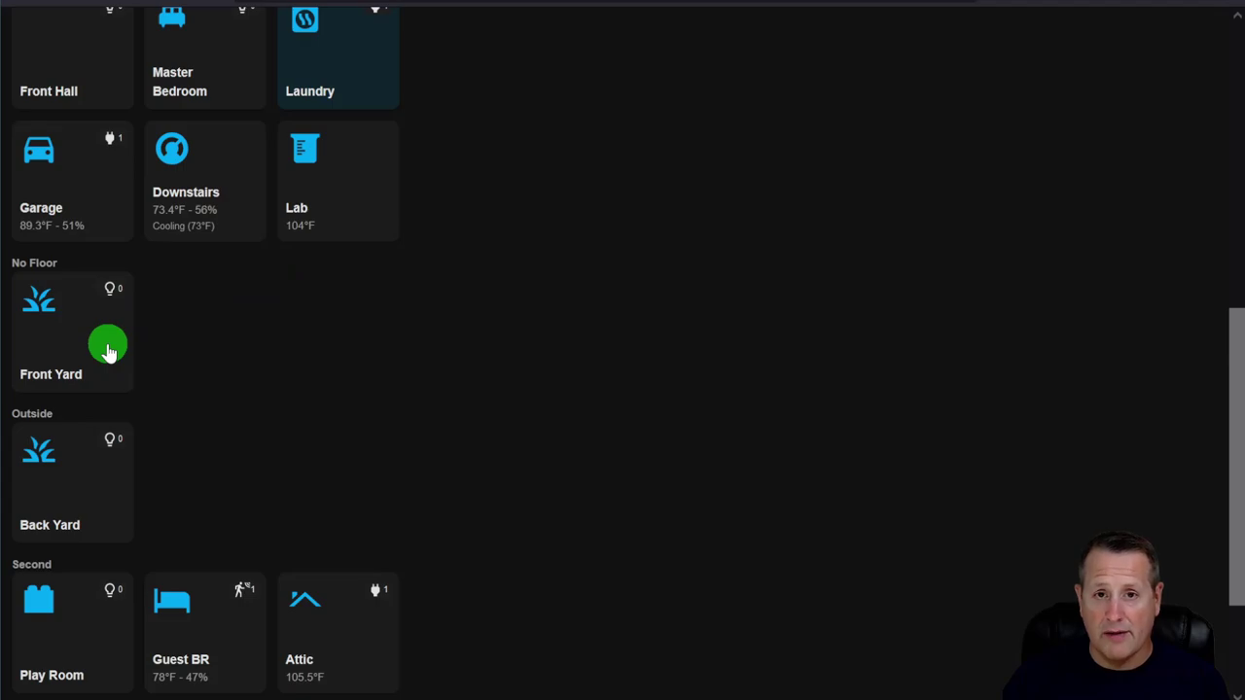
{"action": "scroll", "coordinate": [117, 355], "scroll_direction": "down", "scroll_amount": 2}
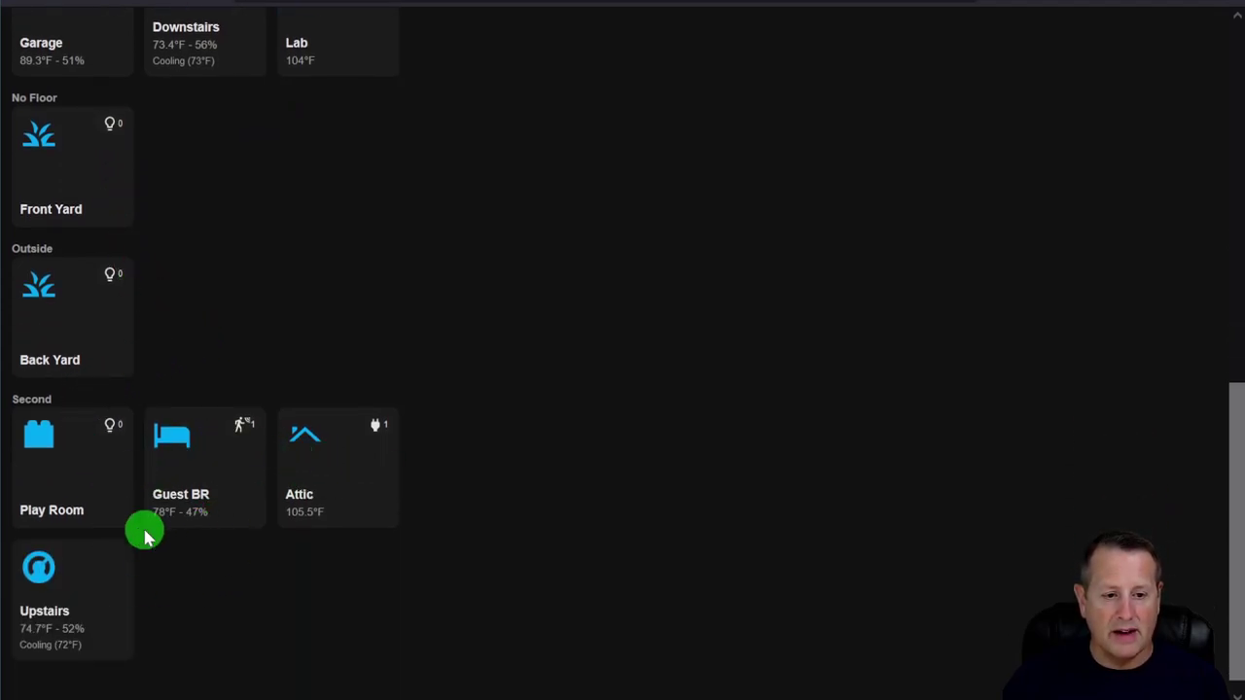
Remove the floor grouping so all area cards appear in one ungrouped list.
{"action": "scroll", "coordinate": [564, 457], "scroll_direction": "up", "scroll_amount": 3}
{"action": "scroll", "coordinate": [564, 457], "scroll_direction": "up", "scroll_amount": 4}
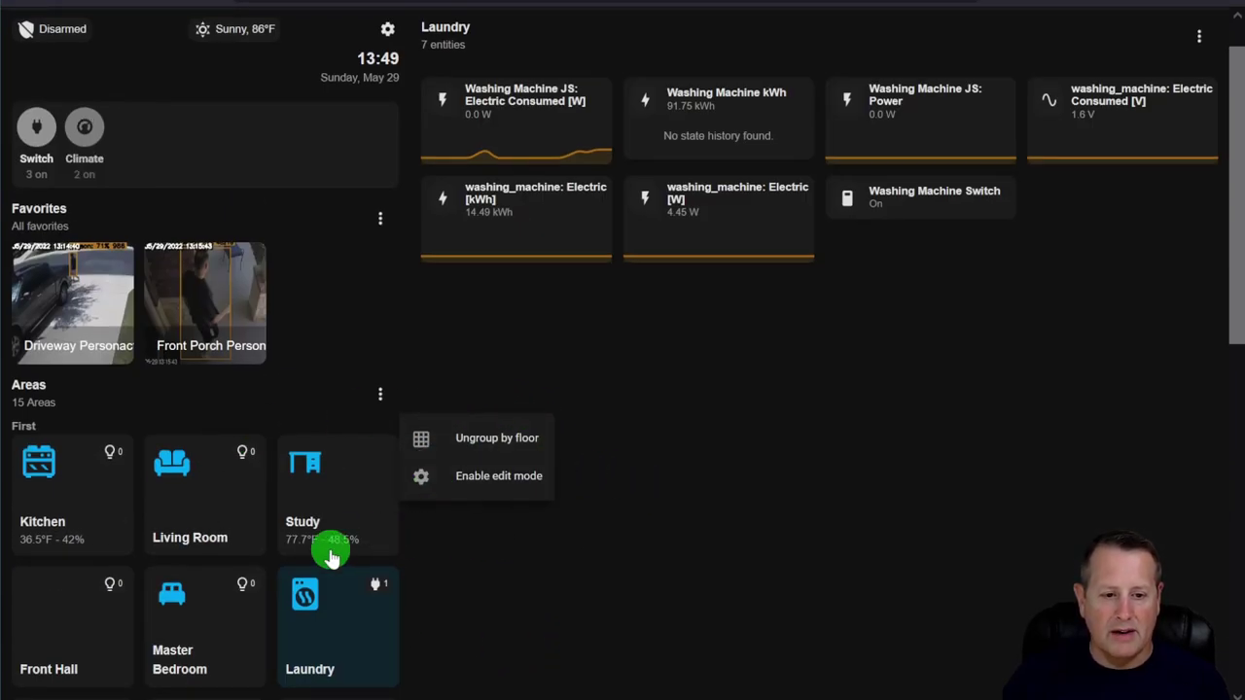
{"action": "scroll", "coordinate": [316, 553], "scroll_direction": "down", "scroll_amount": 4}
{"action": "scroll", "coordinate": [307, 554], "scroll_direction": "down", "scroll_amount": 4}
{"action": "scroll", "coordinate": [302, 556], "scroll_direction": "up", "scroll_amount": 8}
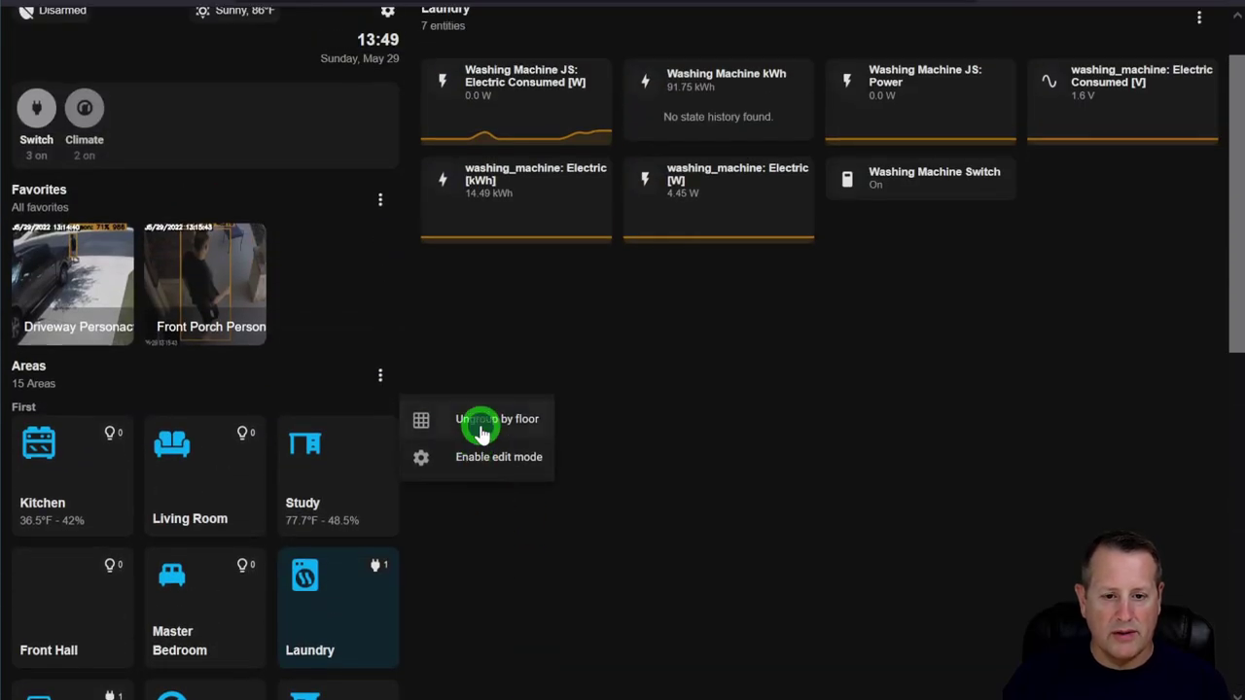
{"action": "left_click", "coordinate": [482, 428]}
{"action": "scroll", "coordinate": [647, 481], "scroll_direction": "down", "scroll_amount": 3}
{"action": "left_click", "coordinate": [647, 472]}
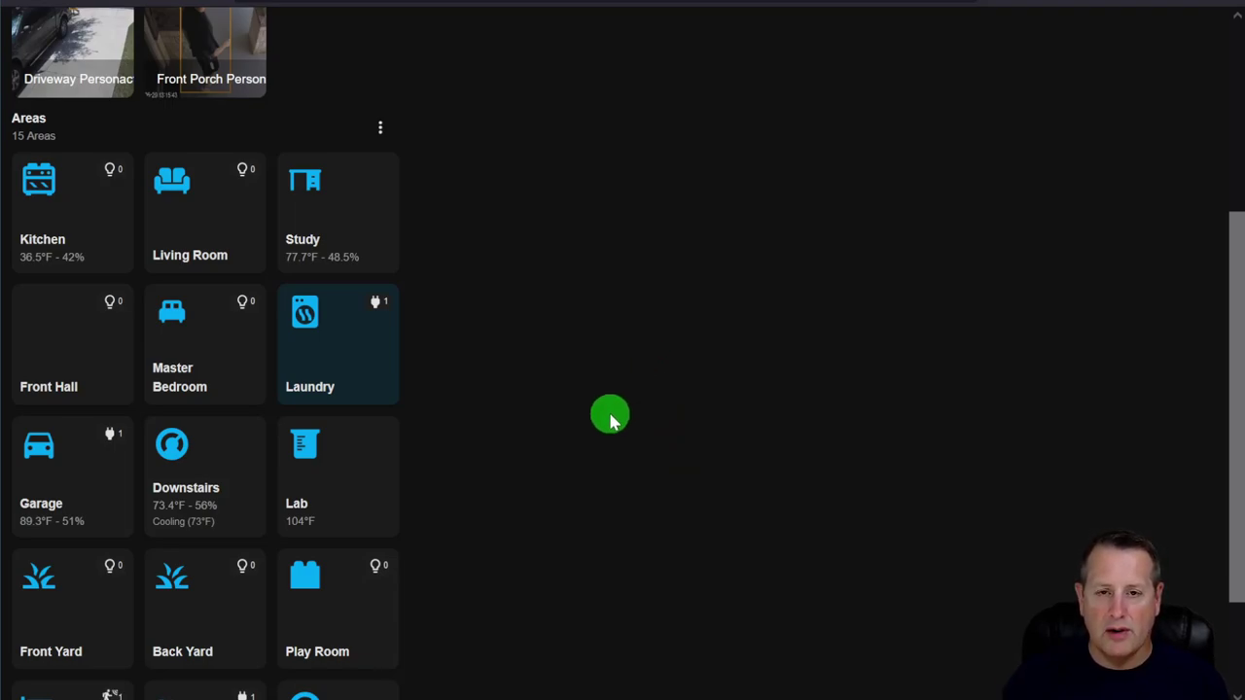
Enable edit mode for the areas and move Master Bedroom to first place and Front Hall to second.
{"action": "scroll", "coordinate": [544, 416], "scroll_direction": "up", "scroll_amount": 2}
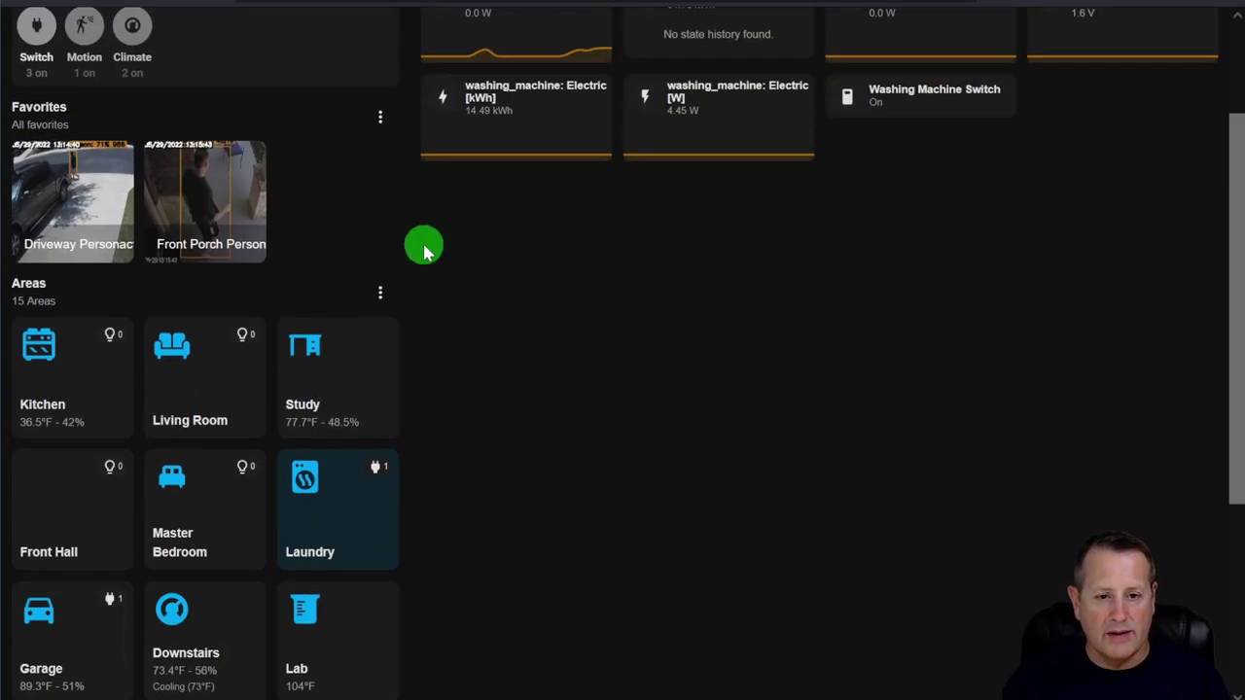
{"action": "left_click", "coordinate": [380, 304]}
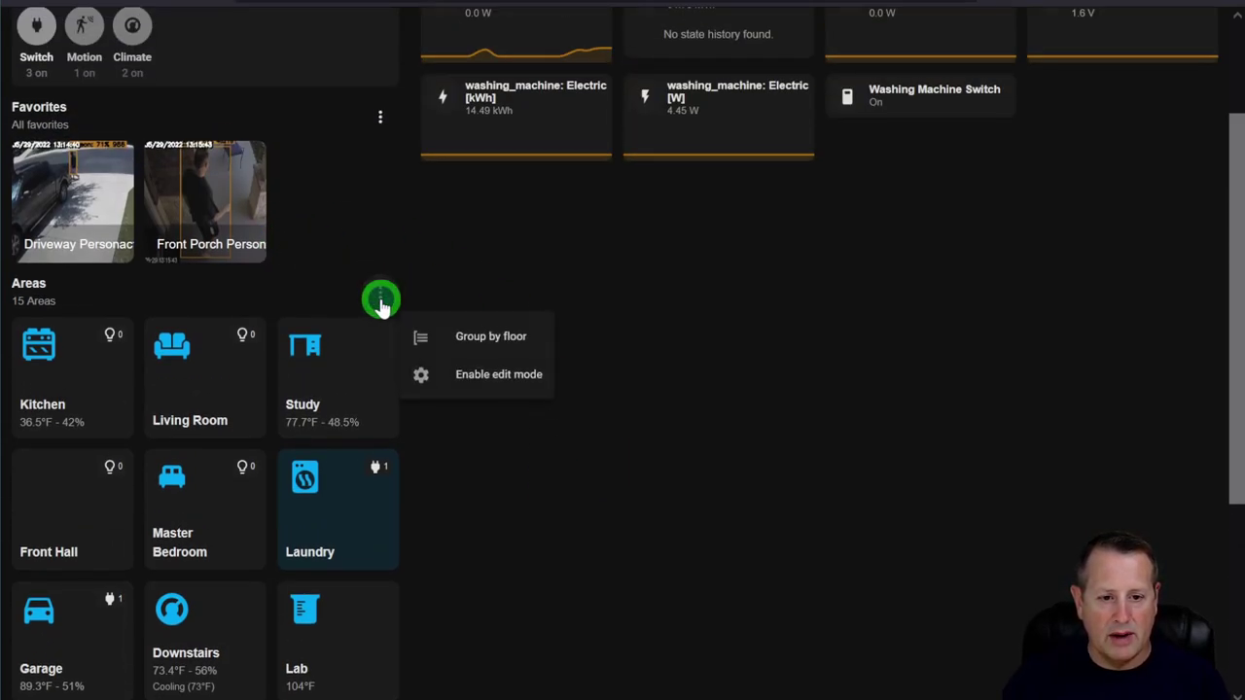
{"action": "left_click", "coordinate": [494, 378]}
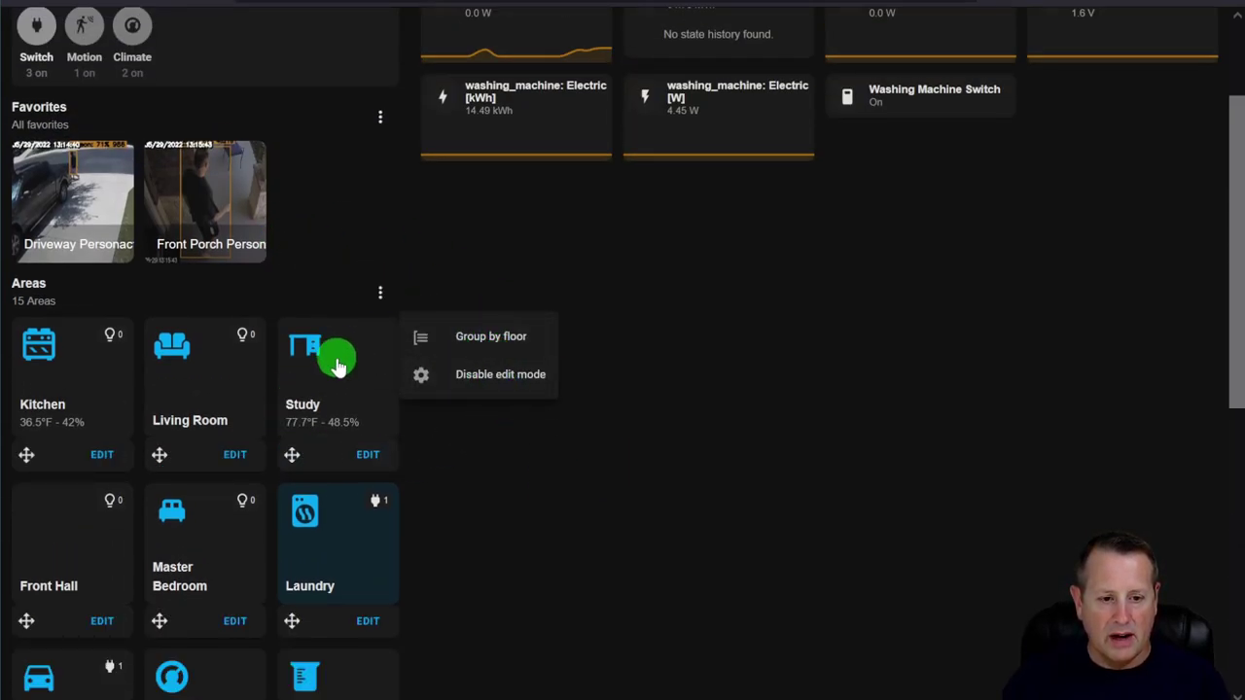
{"action": "scroll", "coordinate": [603, 471], "scroll_direction": "down", "scroll_amount": 2}
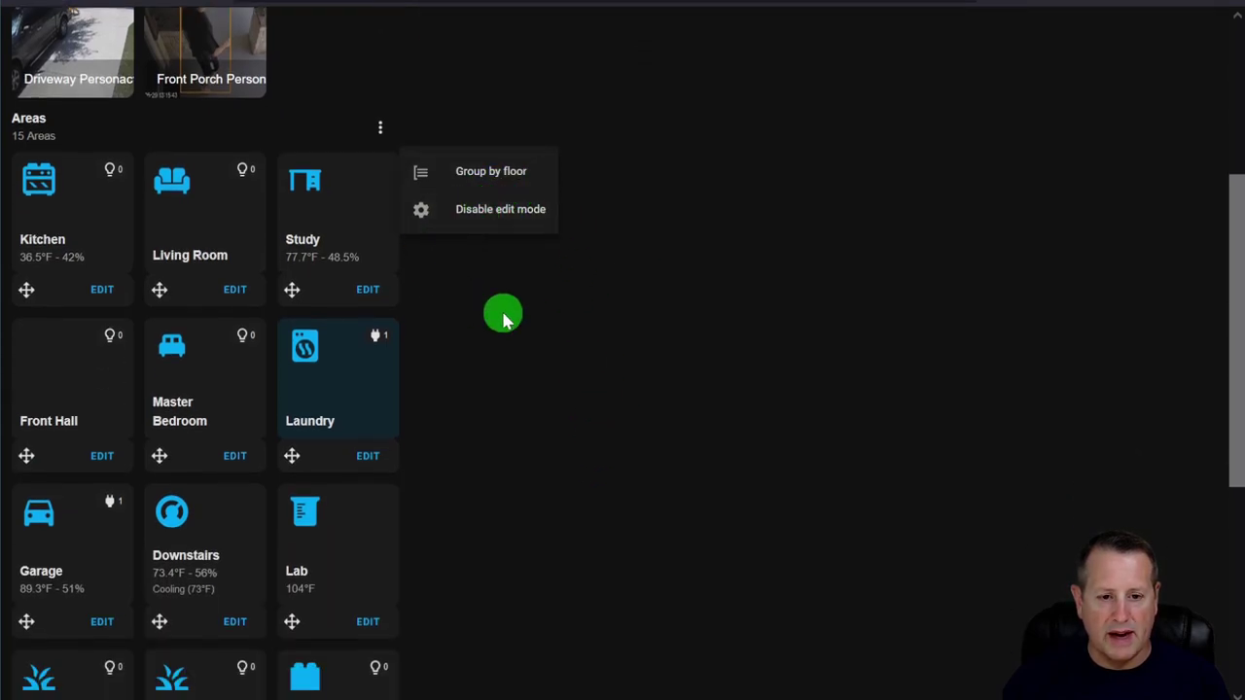
{"action": "left_click", "coordinate": [568, 326]}
{"action": "left_click_drag", "start_coordinate": [163, 462], "coordinate": [100, 252]}
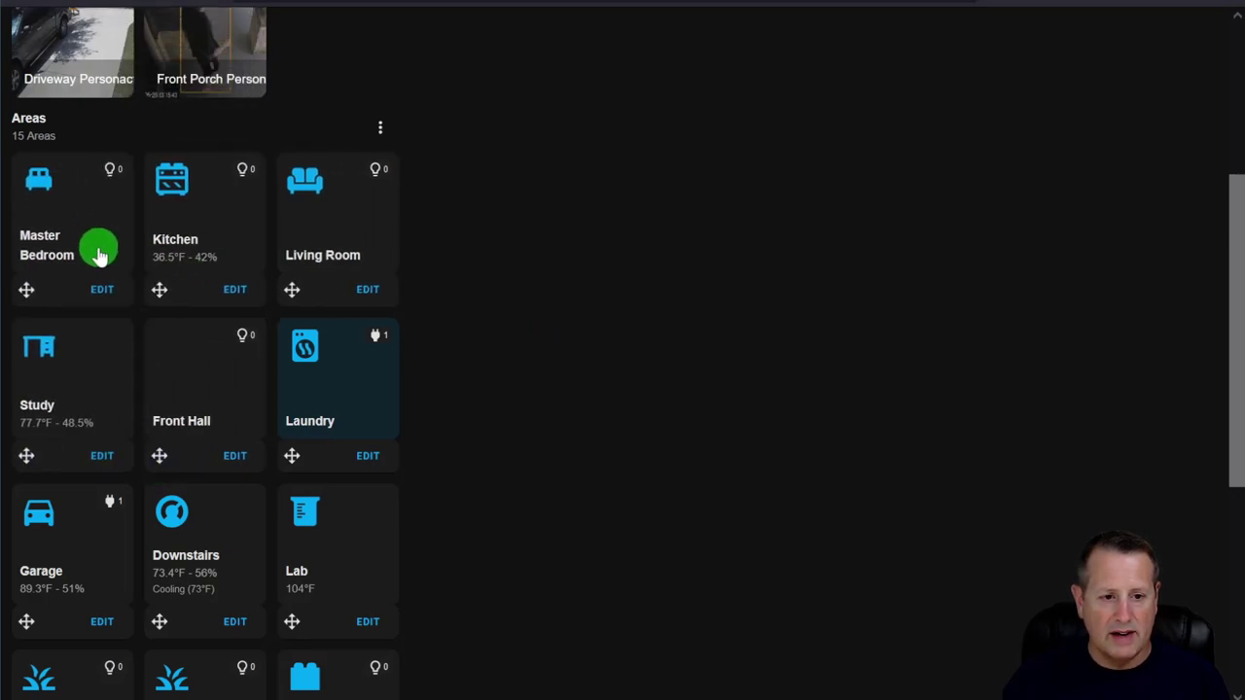
{"action": "left_click_drag", "start_coordinate": [160, 457], "coordinate": [222, 277]}
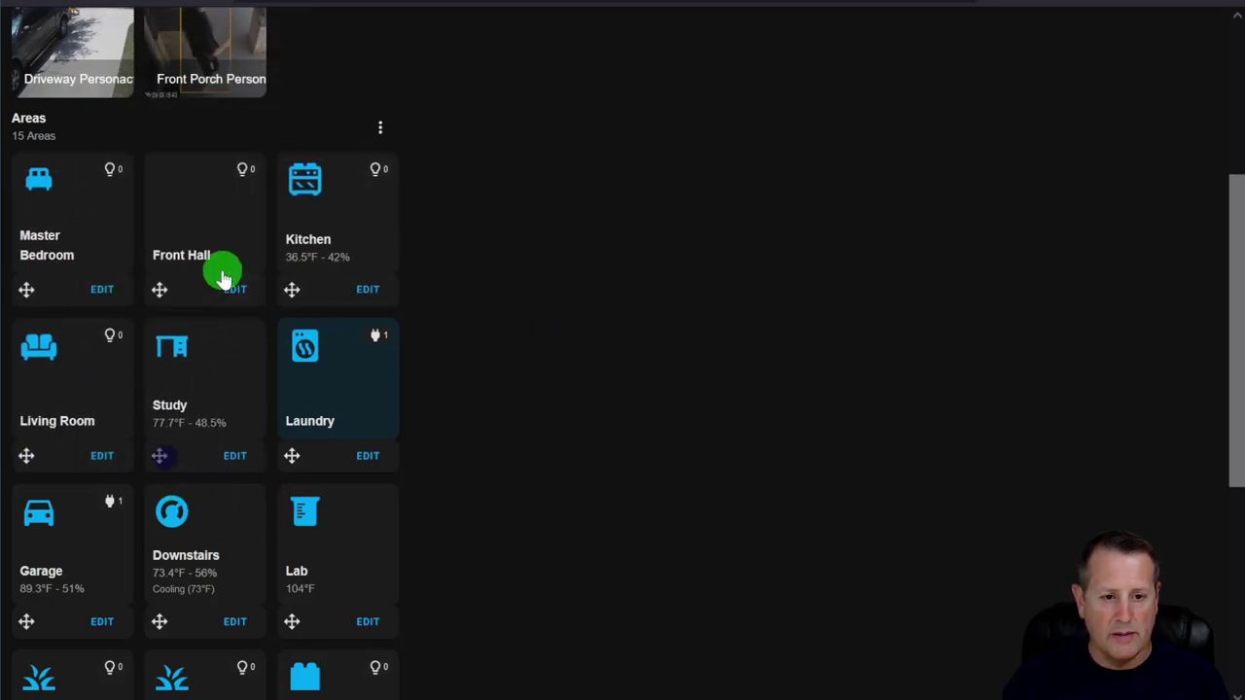
Move the Downstairs card to the start of the areas and place the Upstairs card directly after it.
{"action": "left_click_drag", "start_coordinate": [151, 613], "coordinate": [117, 296]}
{"action": "scroll", "coordinate": [314, 586], "scroll_direction": "down", "scroll_amount": 3}
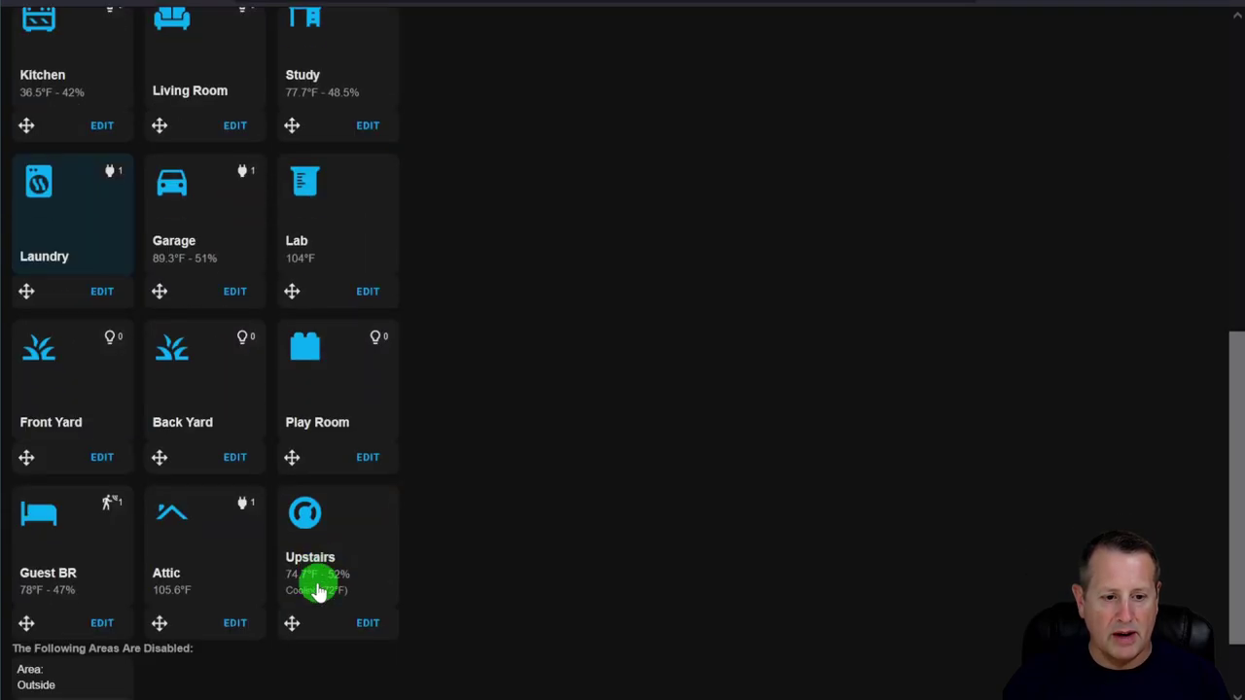
{"action": "scroll", "coordinate": [175, 598], "scroll_direction": "down", "scroll_amount": 1}
{"action": "scroll", "coordinate": [355, 594], "scroll_direction": "up", "scroll_amount": 1}
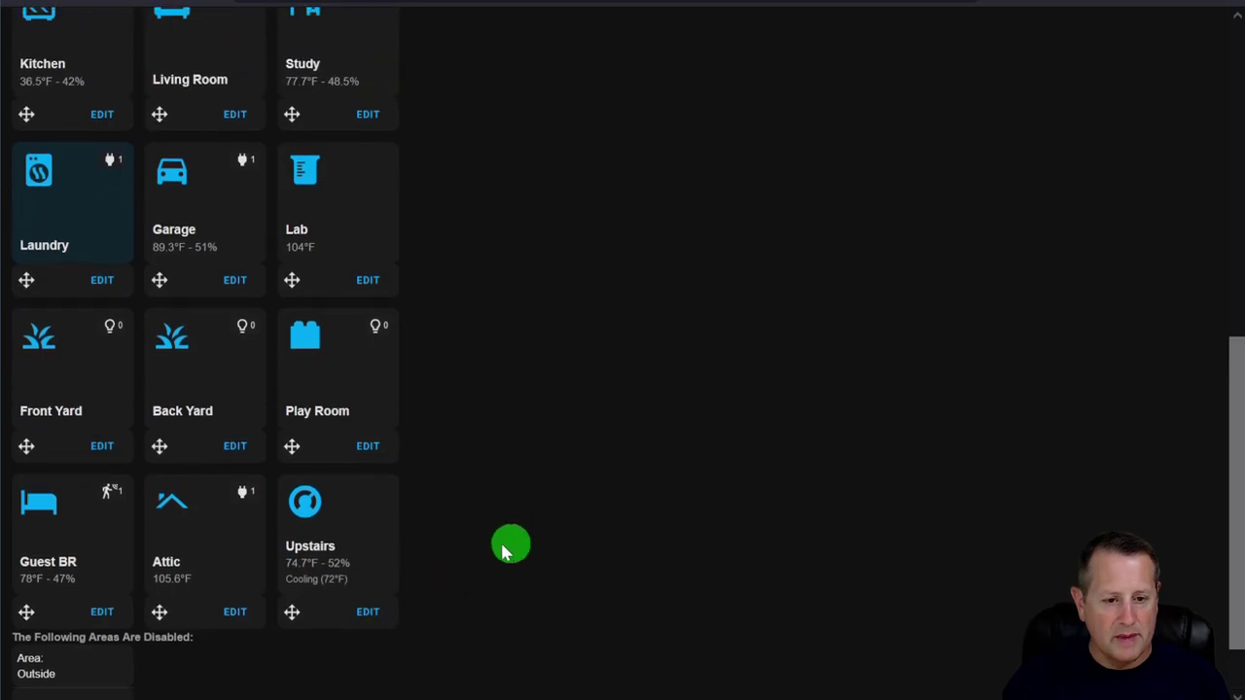
{"action": "left_click_drag", "start_coordinate": [294, 614], "coordinate": [256, 590]}
{"action": "scroll", "coordinate": [661, 453], "scroll_direction": "down", "scroll_amount": 3}
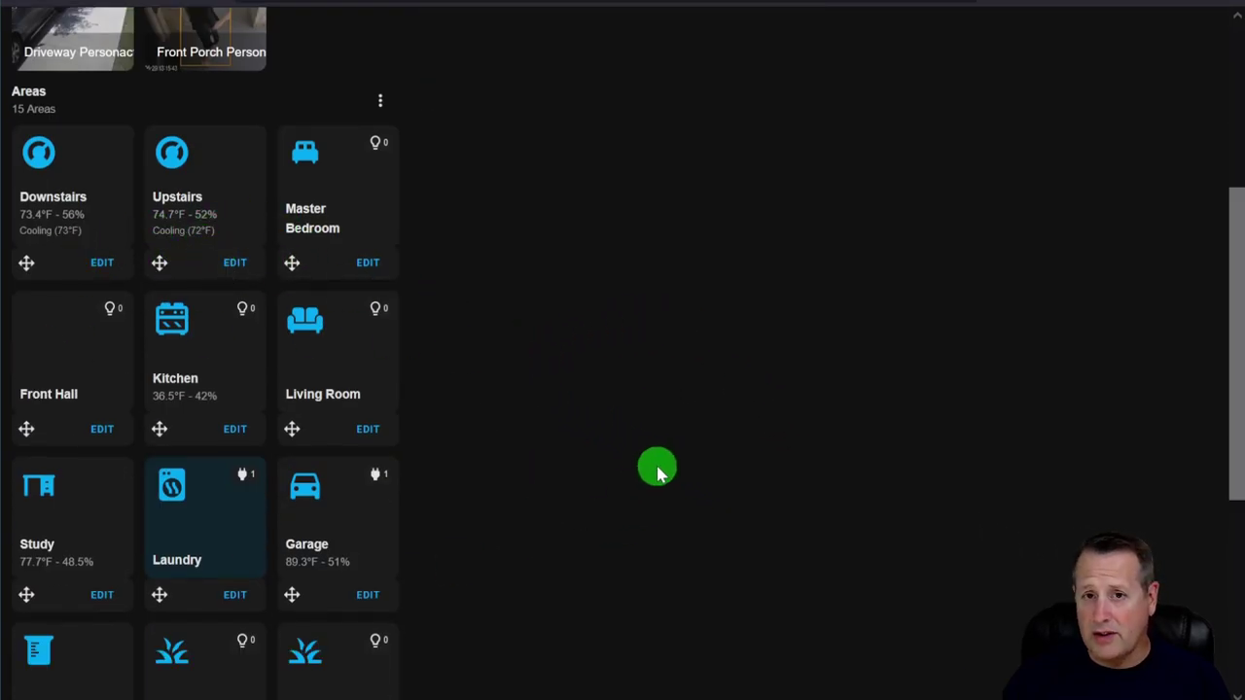
Disable edit mode for the areas and check the new card order.
{"action": "scroll", "coordinate": [671, 486], "scroll_direction": "up", "scroll_amount": 2}
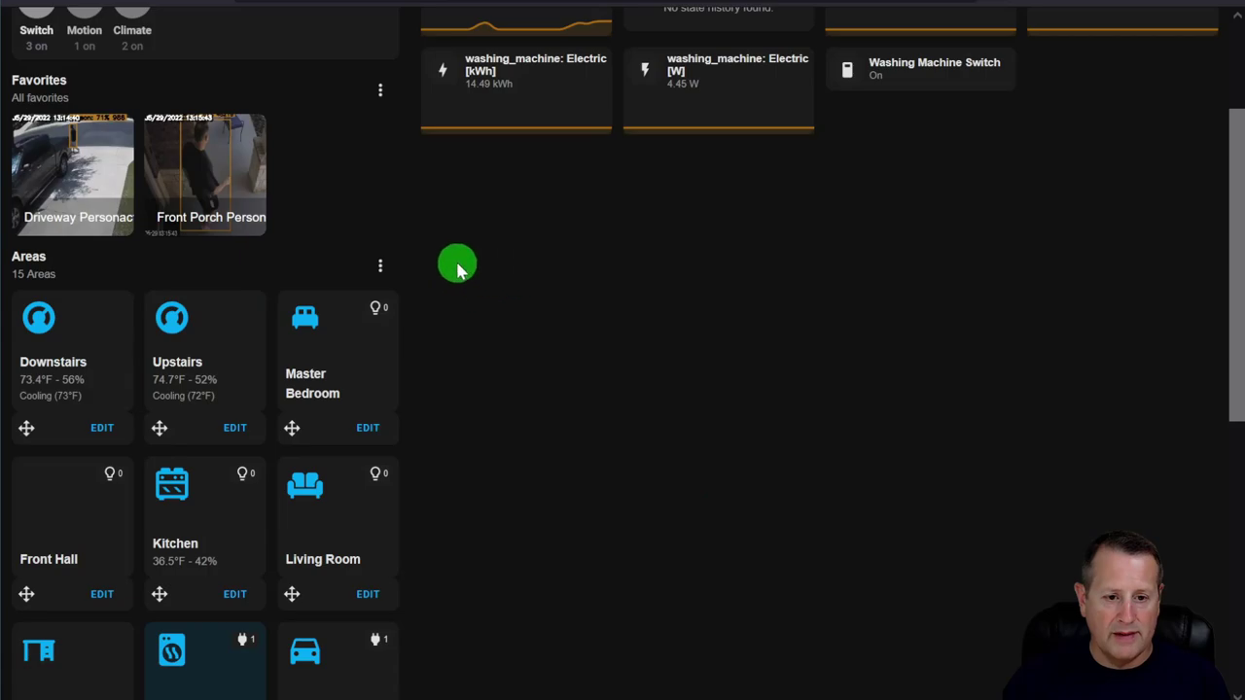
{"action": "left_click", "coordinate": [380, 266]}
{"action": "left_click", "coordinate": [493, 352]}
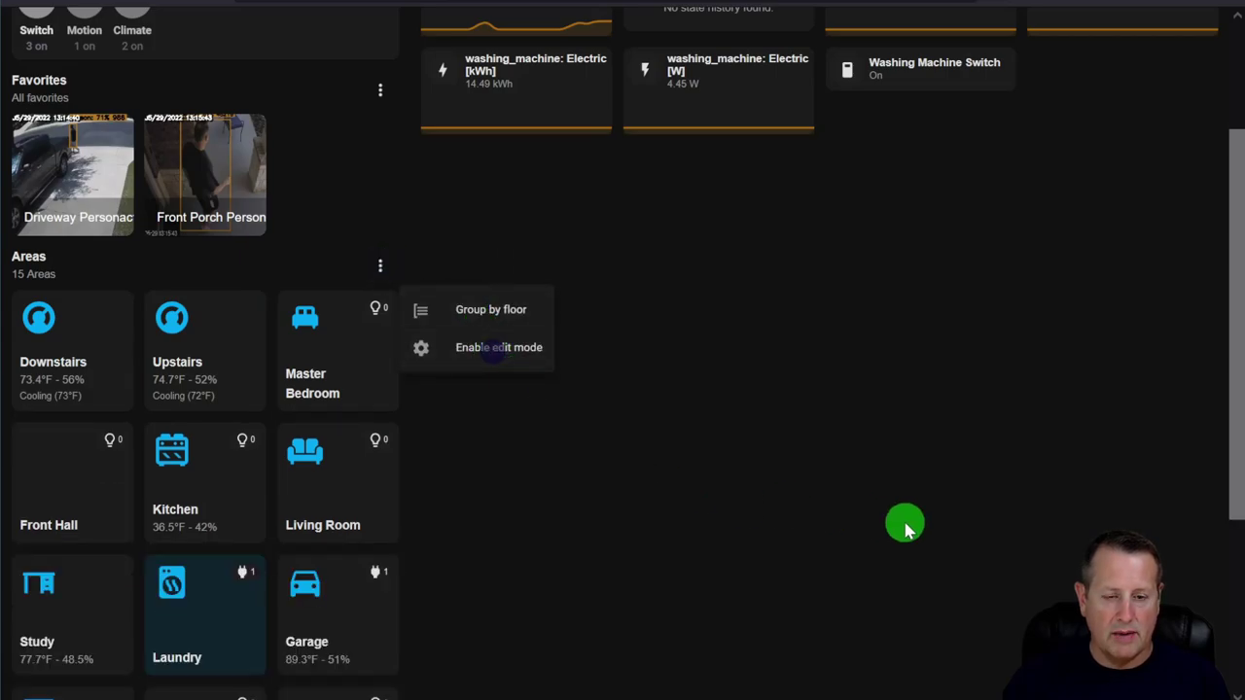
{"action": "scroll", "coordinate": [972, 545], "scroll_direction": "down", "scroll_amount": 3}
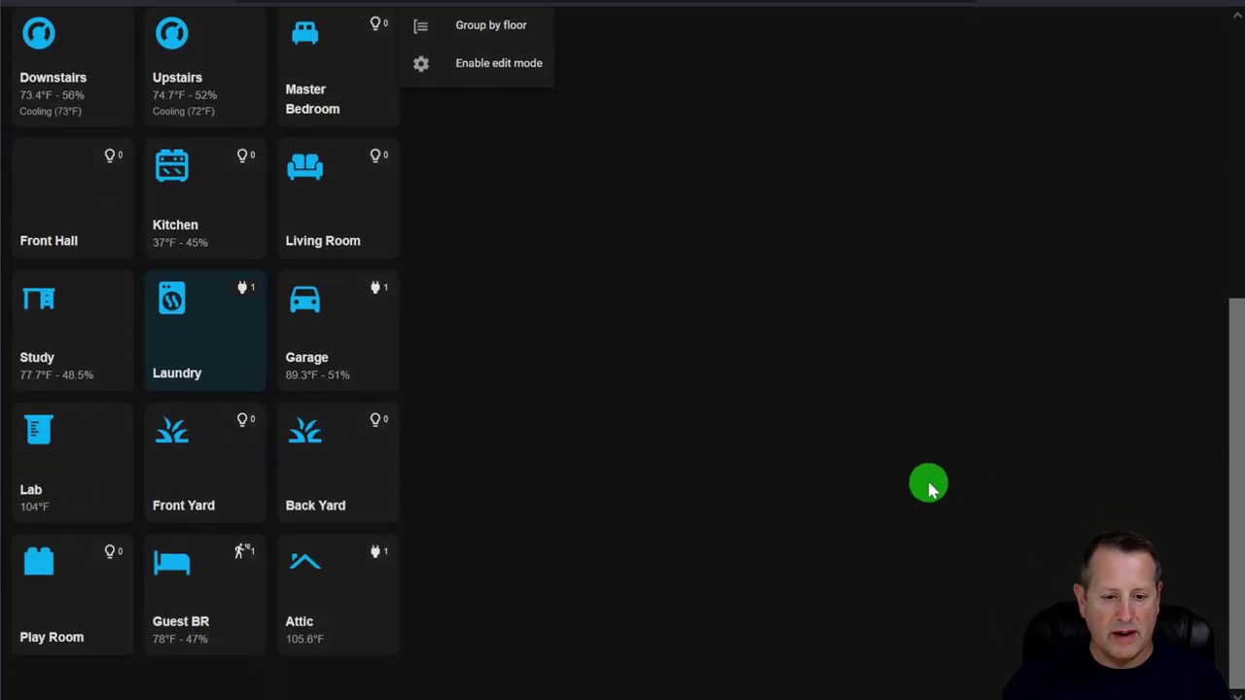
Open the Attic area and the Lab area, and look through the Lab's Synology entities.
{"action": "left_click", "coordinate": [320, 607]}
{"action": "scroll", "coordinate": [900, 583], "scroll_direction": "down", "scroll_amount": 3}
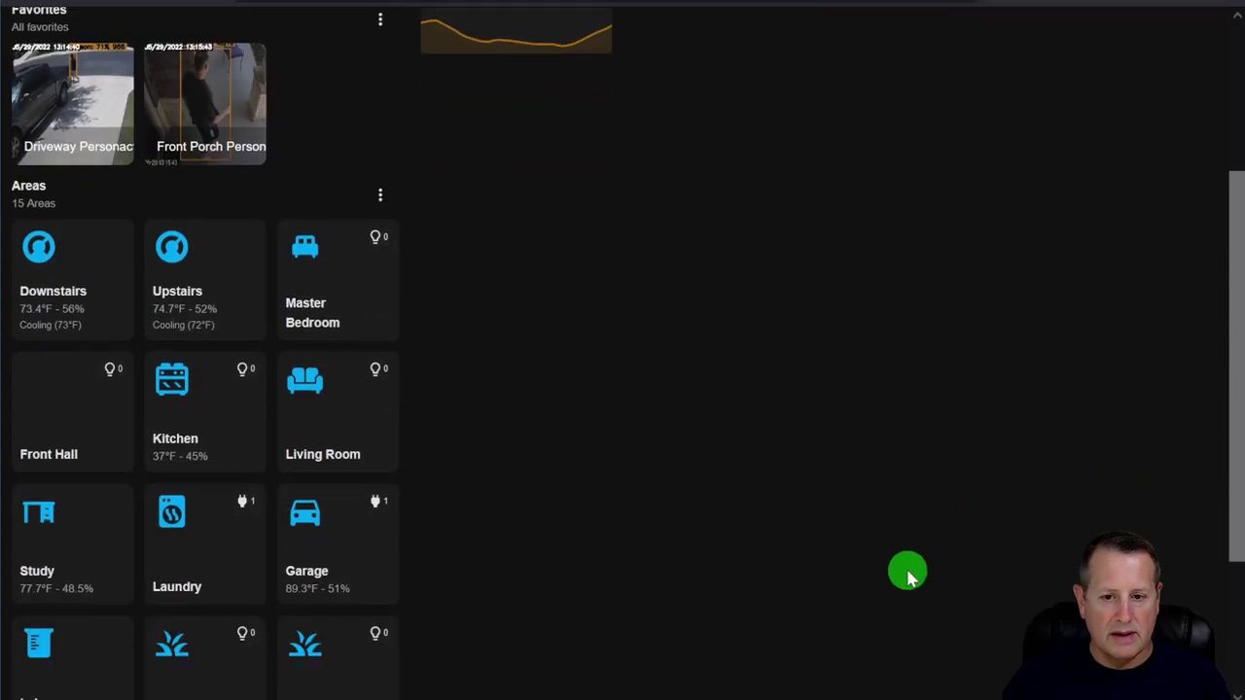
{"action": "scroll", "coordinate": [837, 496], "scroll_direction": "down", "scroll_amount": 2}
{"action": "left_click", "coordinate": [55, 477]}
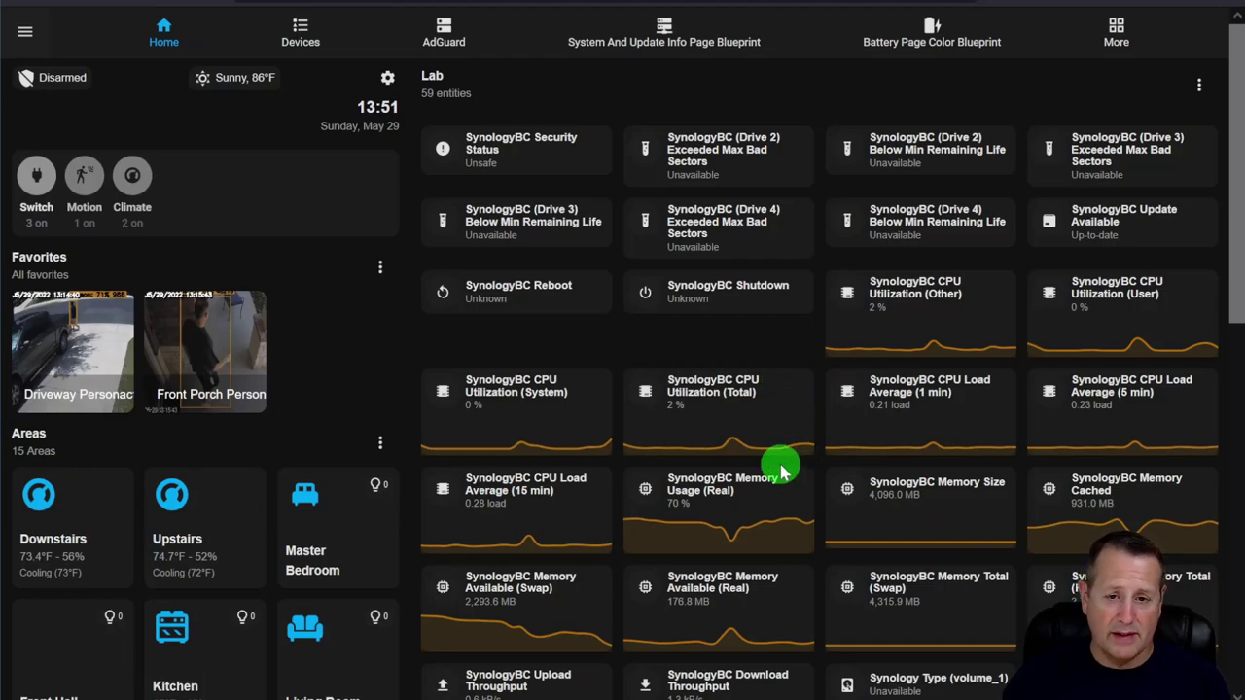
{"action": "scroll", "coordinate": [778, 466], "scroll_direction": "down", "scroll_amount": 7}
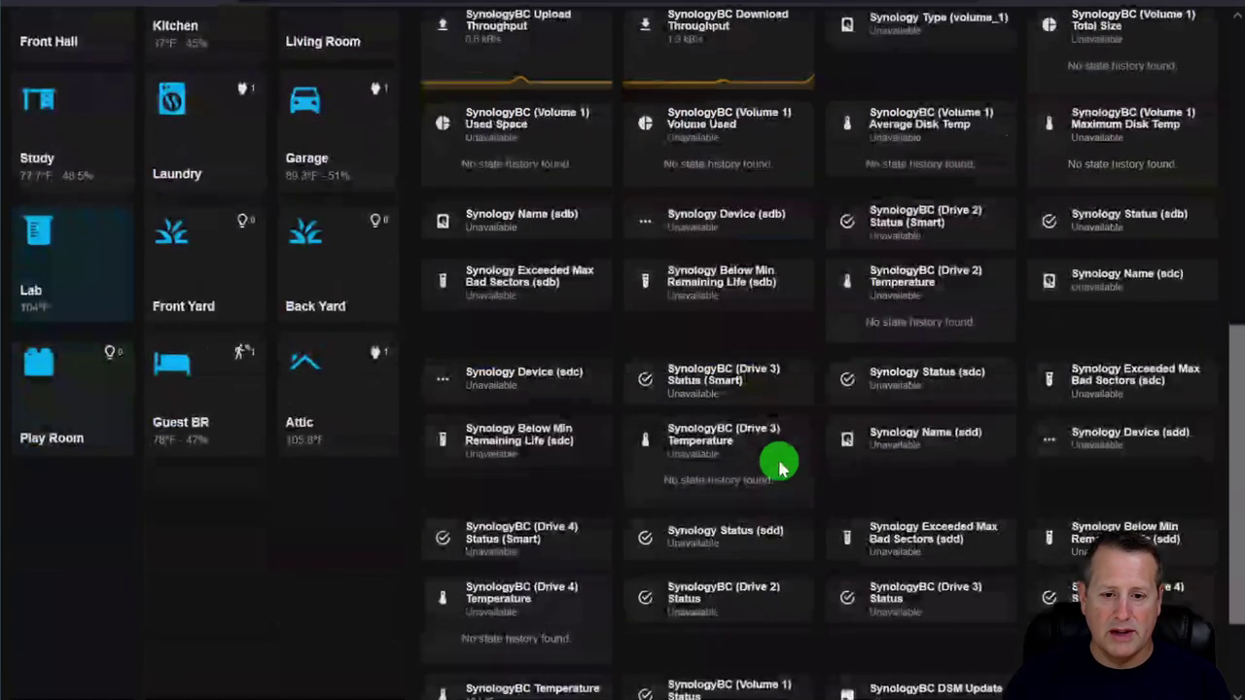
{"action": "scroll", "coordinate": [778, 467], "scroll_direction": "down", "scroll_amount": 2}
{"action": "scroll", "coordinate": [834, 529], "scroll_direction": "up", "scroll_amount": 5}
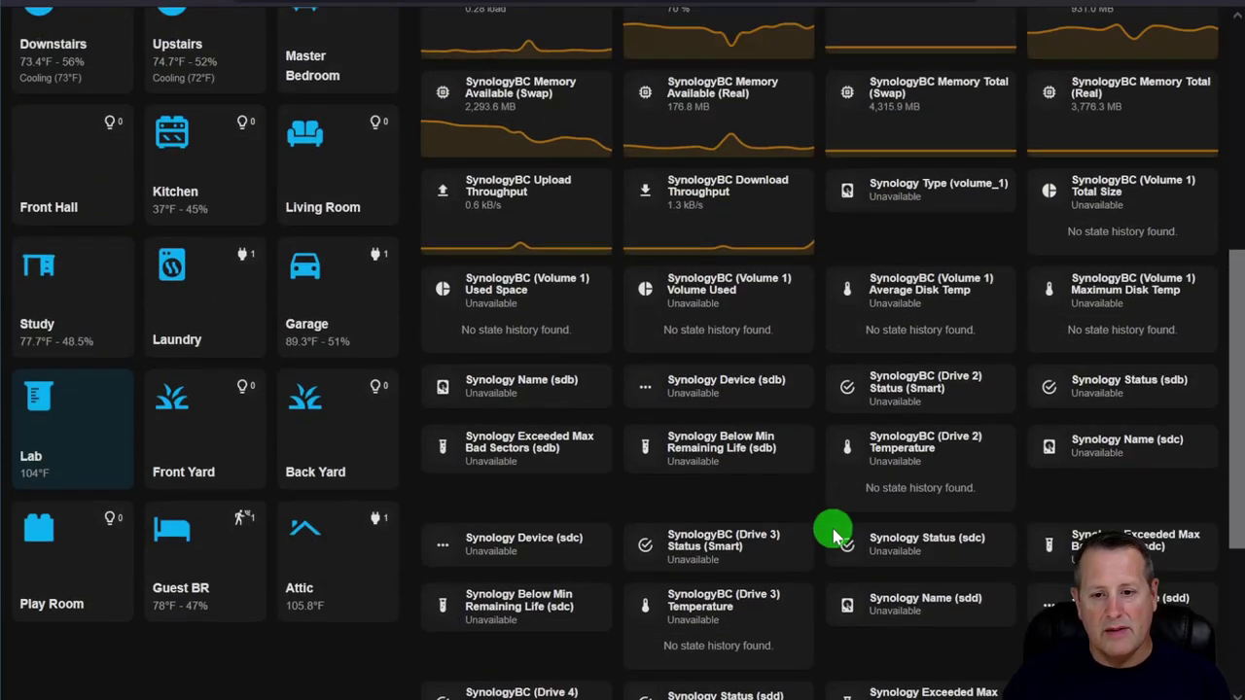
{"action": "scroll", "coordinate": [875, 501], "scroll_direction": "up", "scroll_amount": 3}
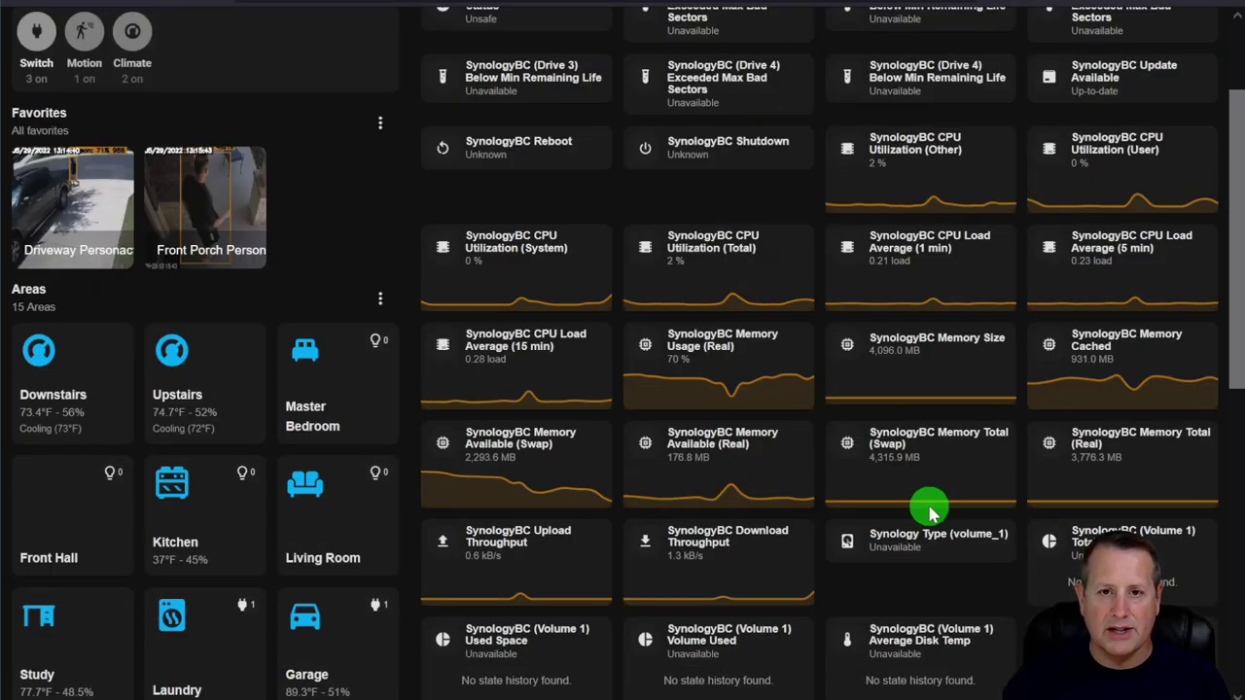
{"action": "scroll", "coordinate": [960, 589], "scroll_direction": "up", "scroll_amount": 2}
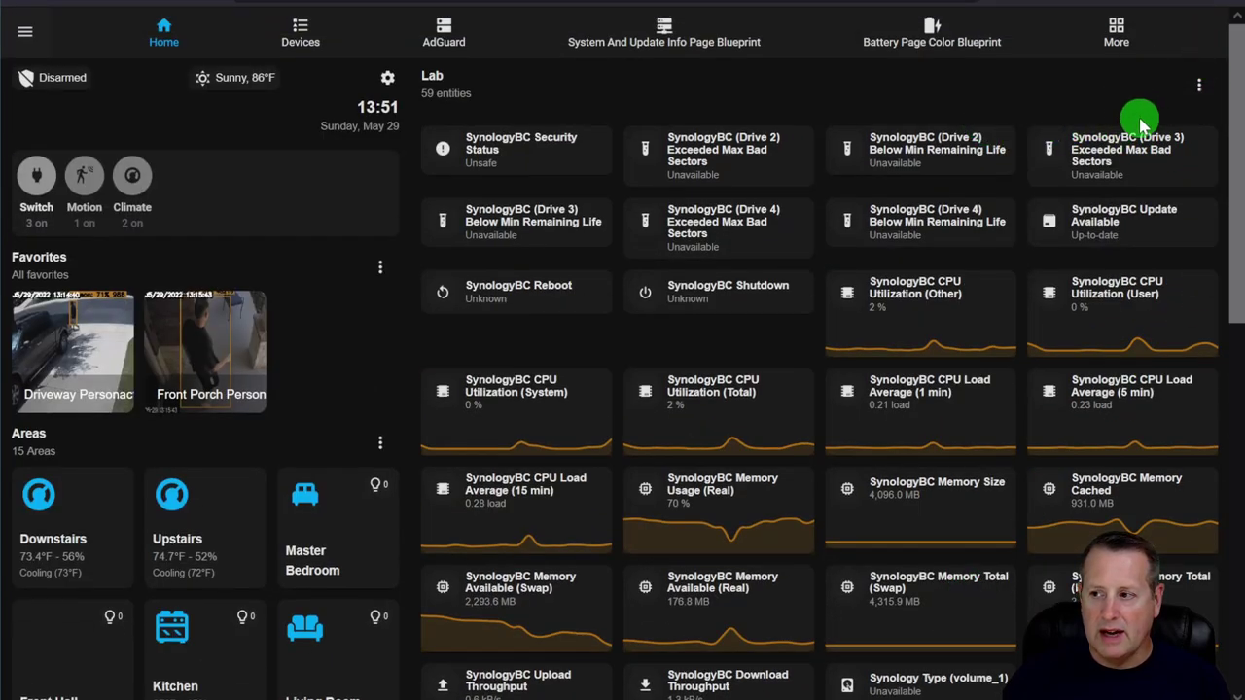
Enable edit mode for the Lab area and look through its entity cards and the unavailable entities list.
{"action": "left_click", "coordinate": [1200, 89]}
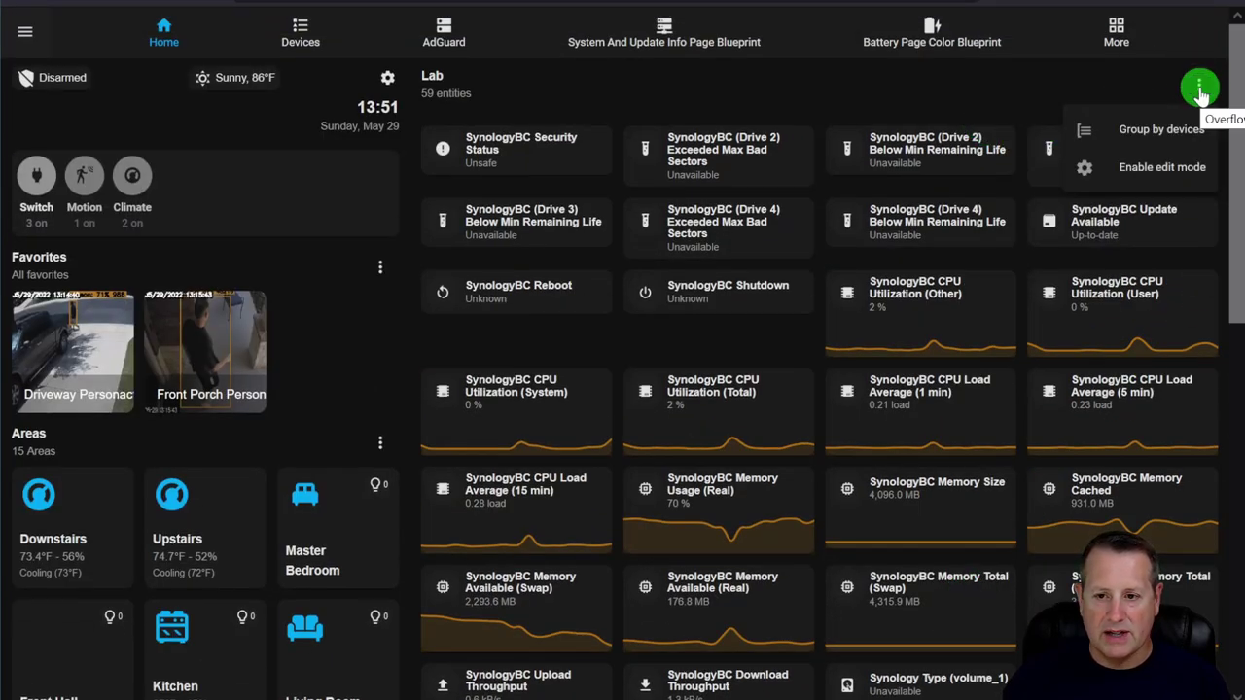
{"action": "left_click", "coordinate": [1188, 185]}
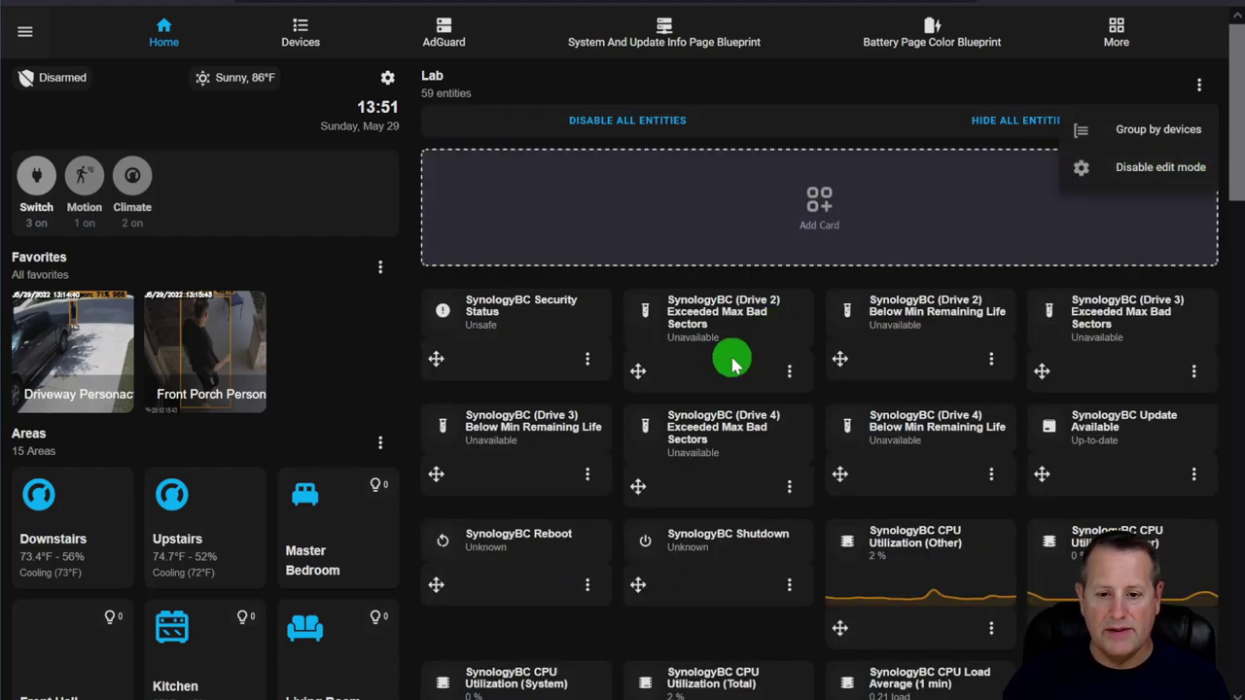
{"action": "scroll", "coordinate": [732, 362], "scroll_direction": "down", "scroll_amount": 3}
{"action": "scroll", "coordinate": [732, 362], "scroll_direction": "down", "scroll_amount": 5}
{"action": "scroll", "coordinate": [837, 428], "scroll_direction": "up", "scroll_amount": 5}
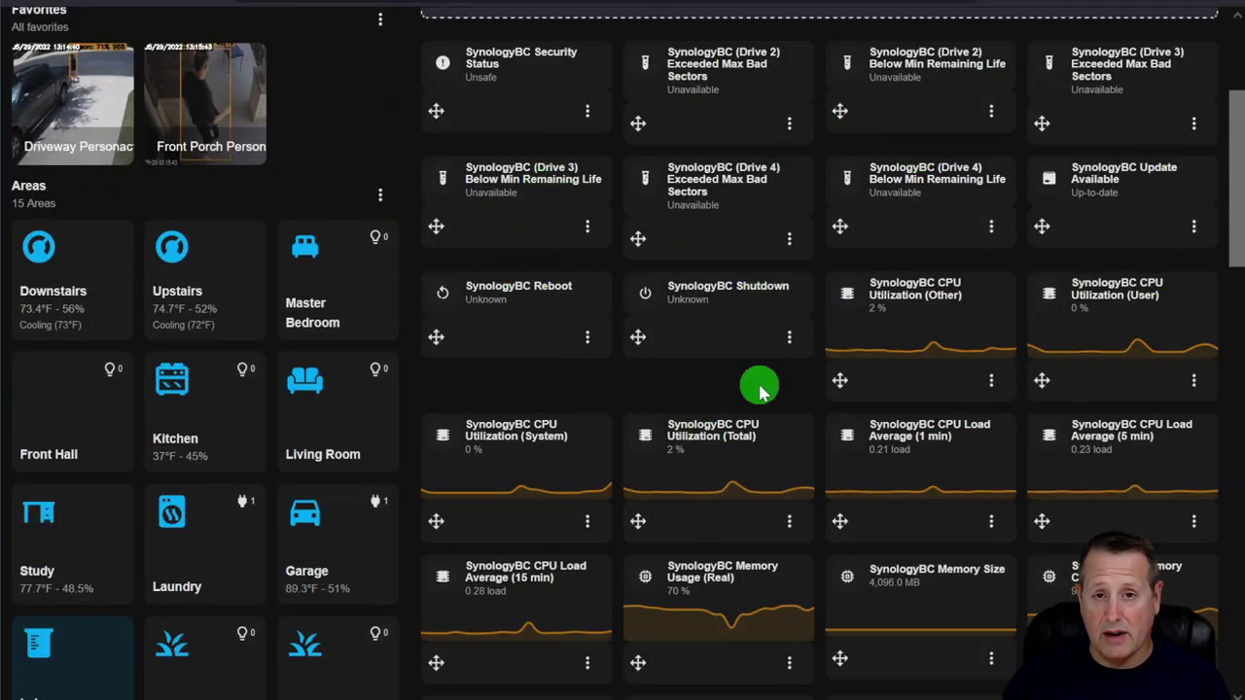
{"action": "scroll", "coordinate": [747, 370], "scroll_direction": "down", "scroll_amount": 10}
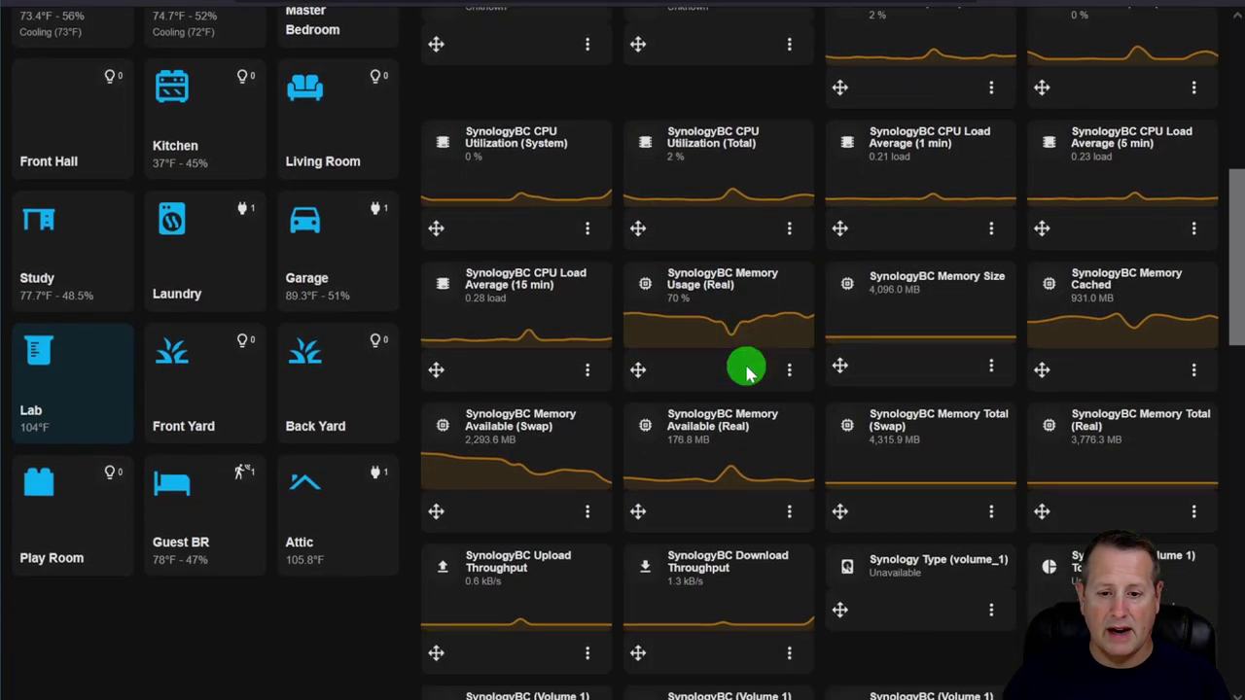
{"action": "scroll", "coordinate": [749, 367], "scroll_direction": "down", "scroll_amount": 2}
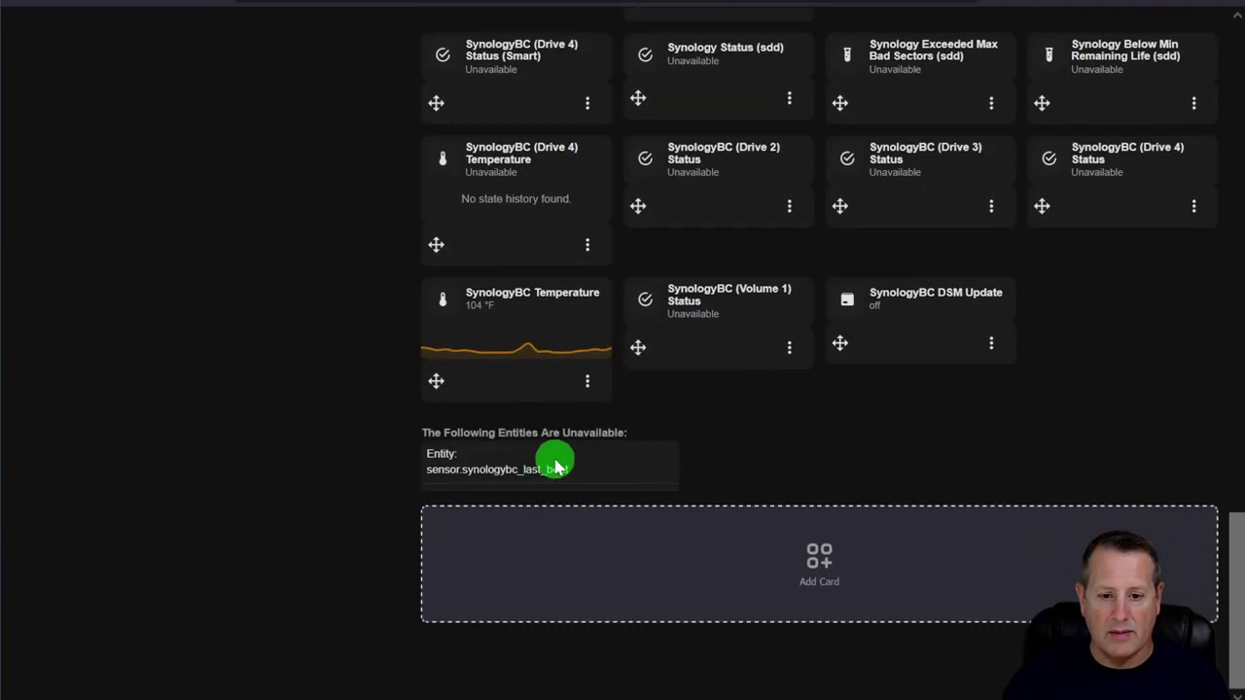
{"action": "scroll", "coordinate": [1116, 433], "scroll_direction": "up", "scroll_amount": 15}
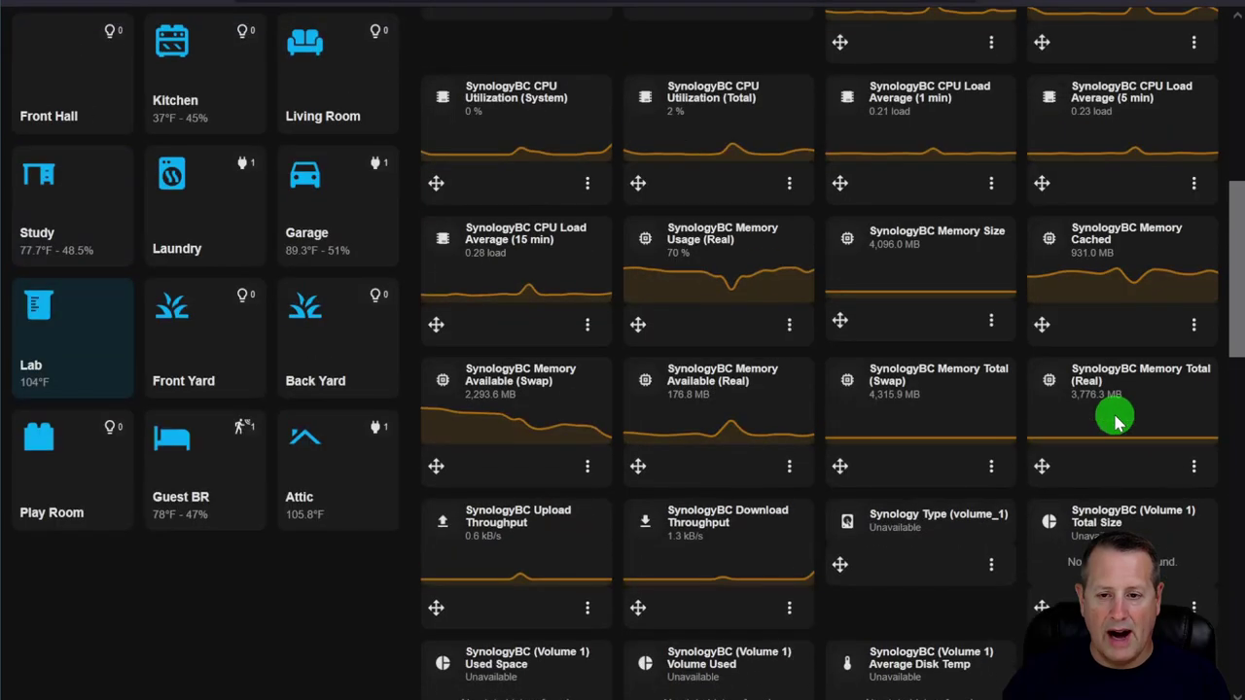
{"action": "scroll", "coordinate": [856, 466], "scroll_direction": "down", "scroll_amount": 3}
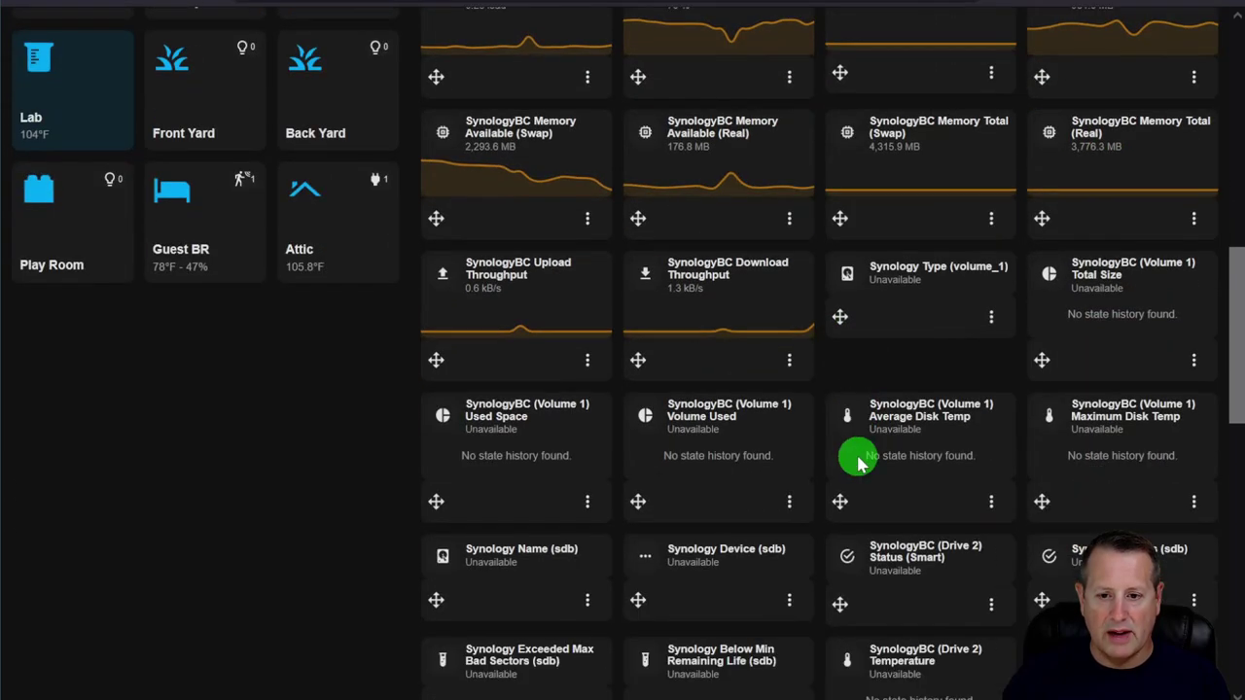
Hide the Synology Type (volume_1) entity in the Lab area and check the list of hidden entities.
{"action": "left_click", "coordinate": [993, 321]}
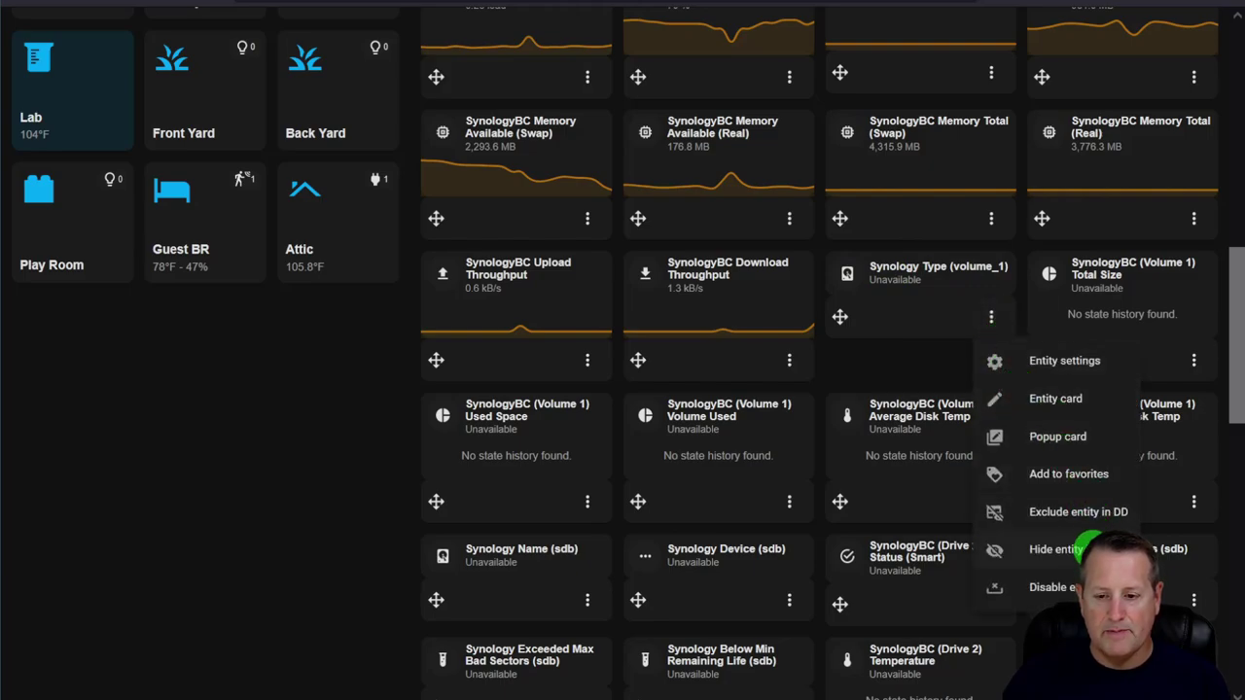
{"action": "left_click", "coordinate": [1089, 546]}
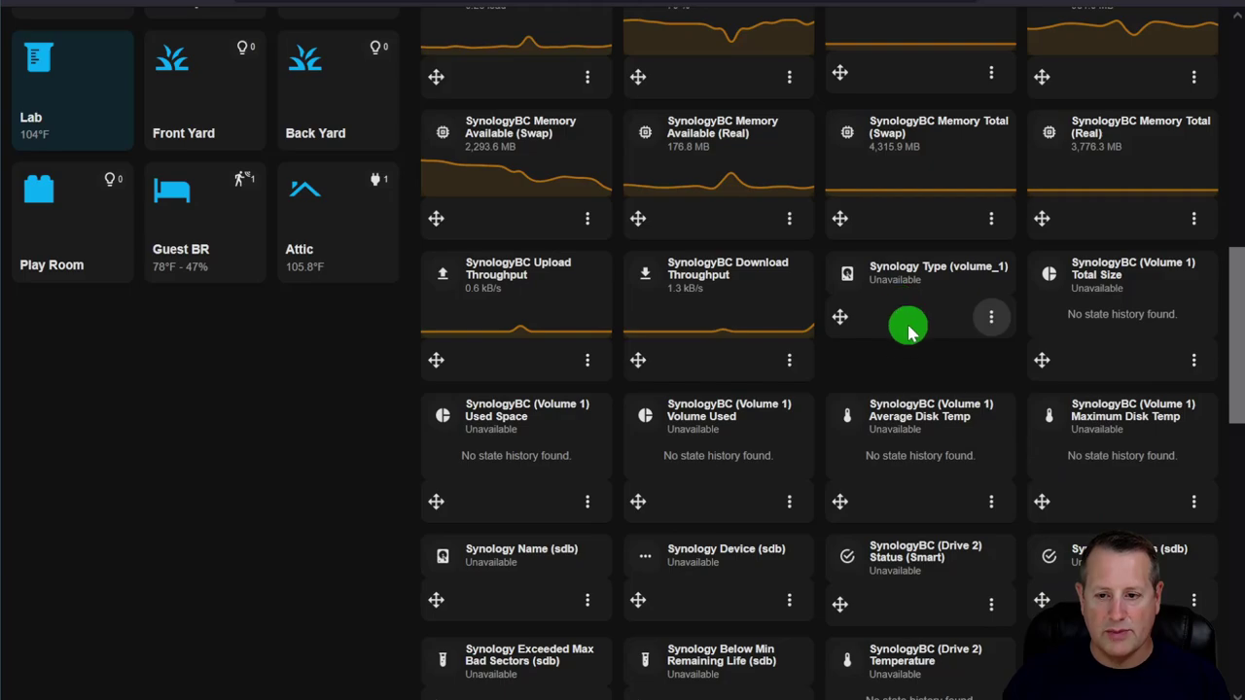
{"action": "scroll", "coordinate": [909, 331], "scroll_direction": "down", "scroll_amount": 10}
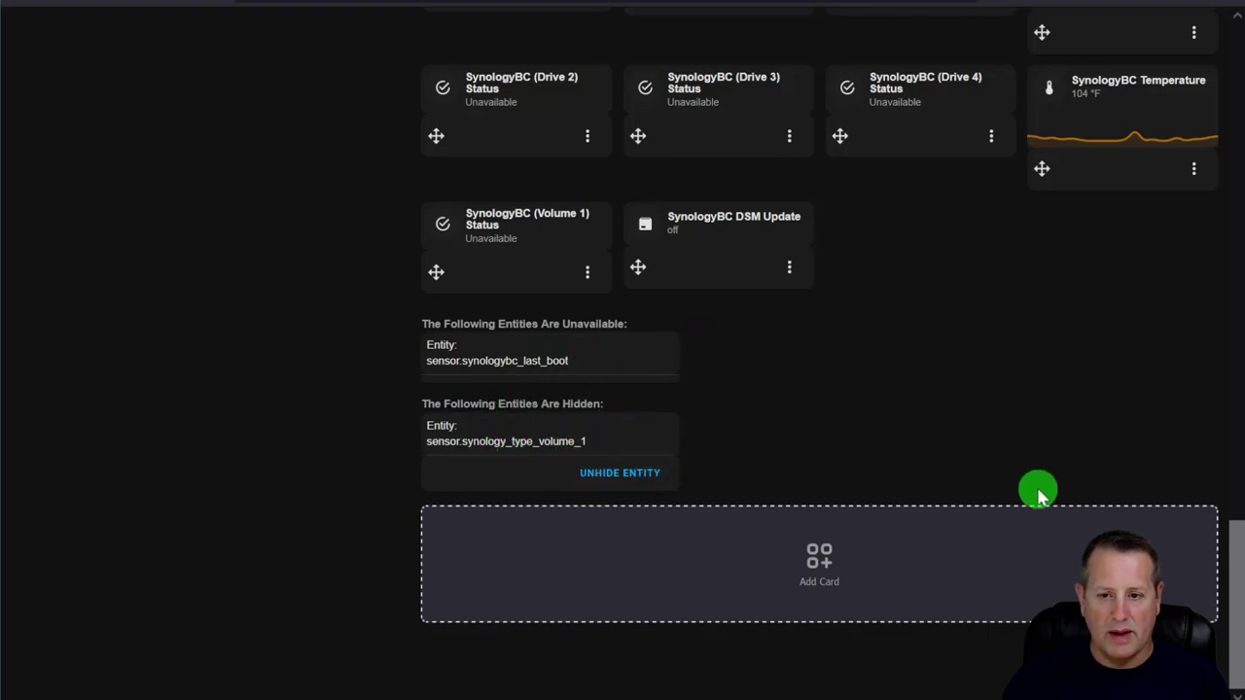
Hide all remaining entities of the Lab area at once.
{"action": "scroll", "coordinate": [1036, 494], "scroll_direction": "up", "scroll_amount": 10}
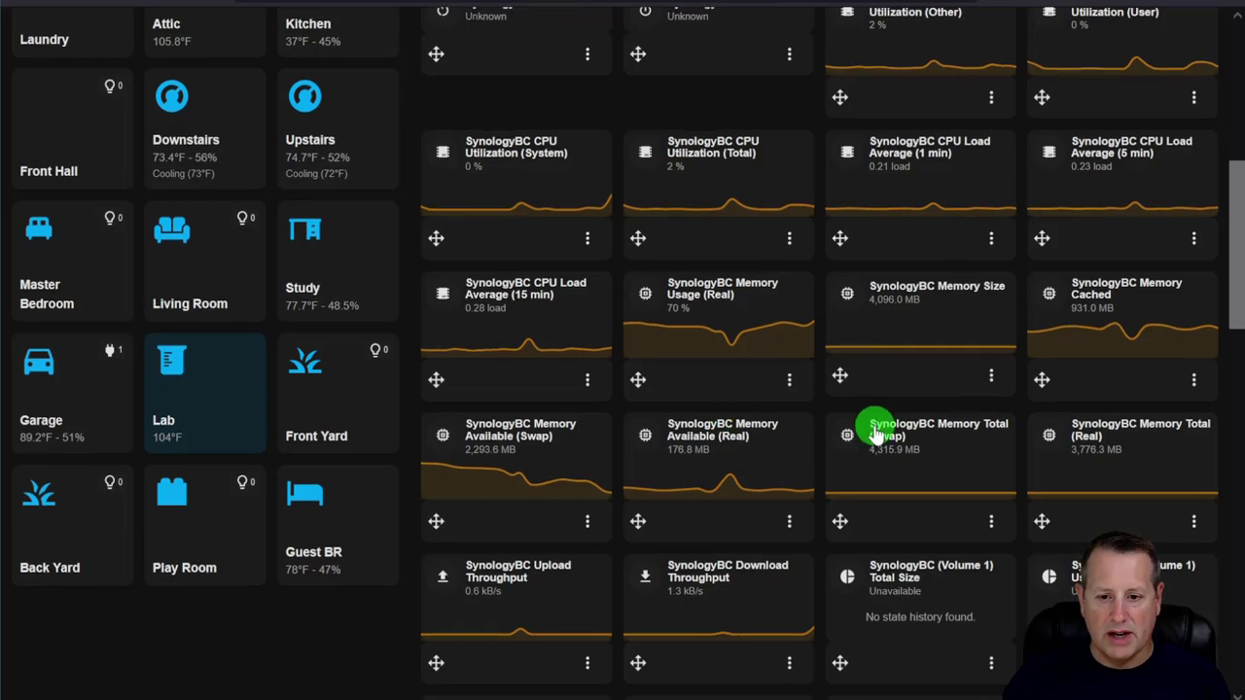
{"action": "scroll", "coordinate": [924, 433], "scroll_direction": "down", "scroll_amount": 3}
{"action": "scroll", "coordinate": [904, 353], "scroll_direction": "up", "scroll_amount": 7}
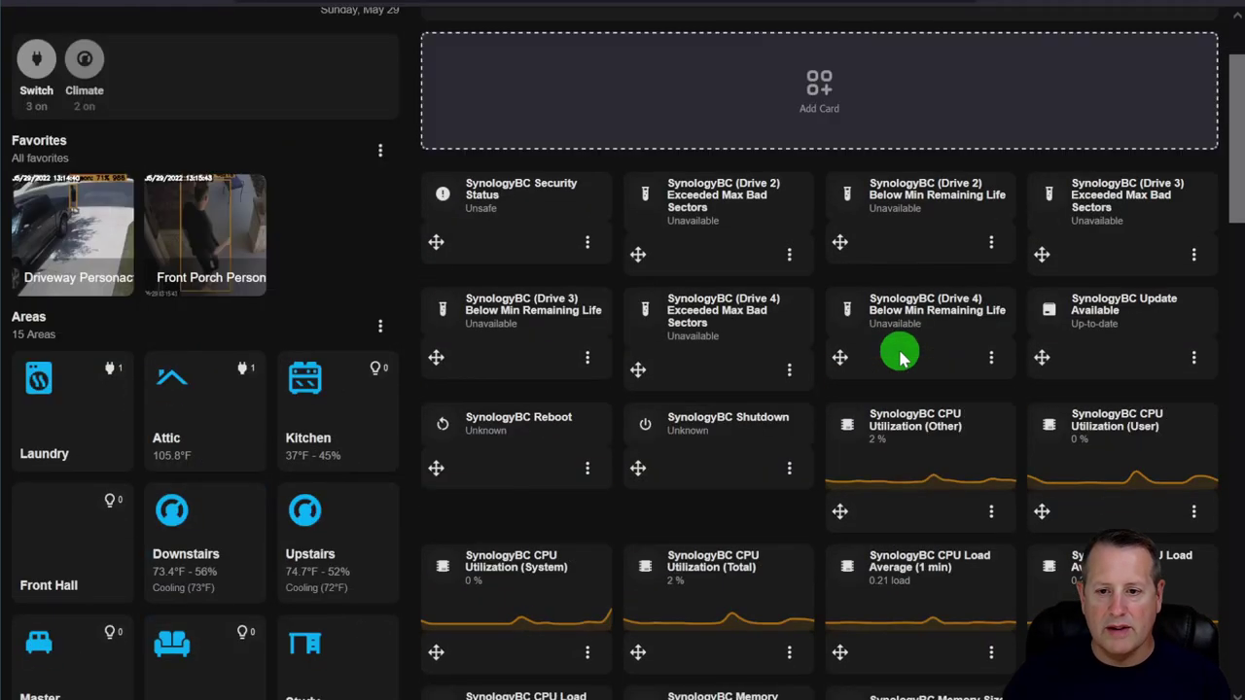
{"action": "scroll", "coordinate": [900, 357], "scroll_direction": "up", "scroll_amount": 2}
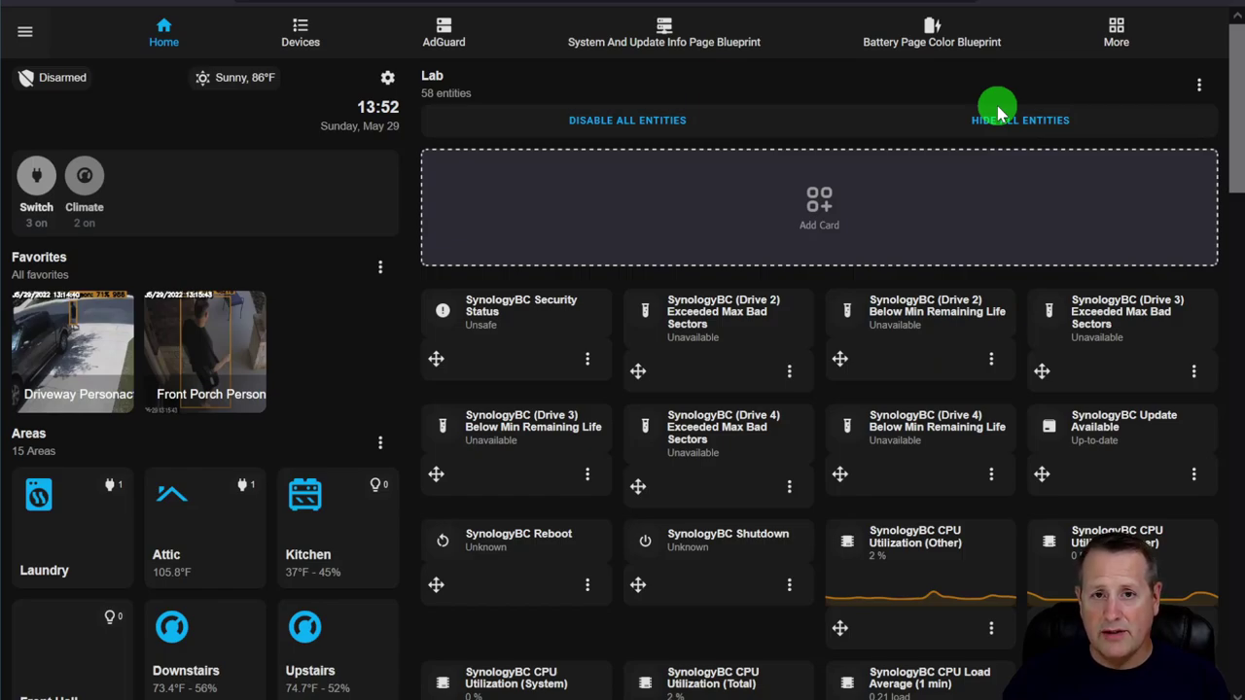
{"action": "left_click", "coordinate": [1034, 127]}
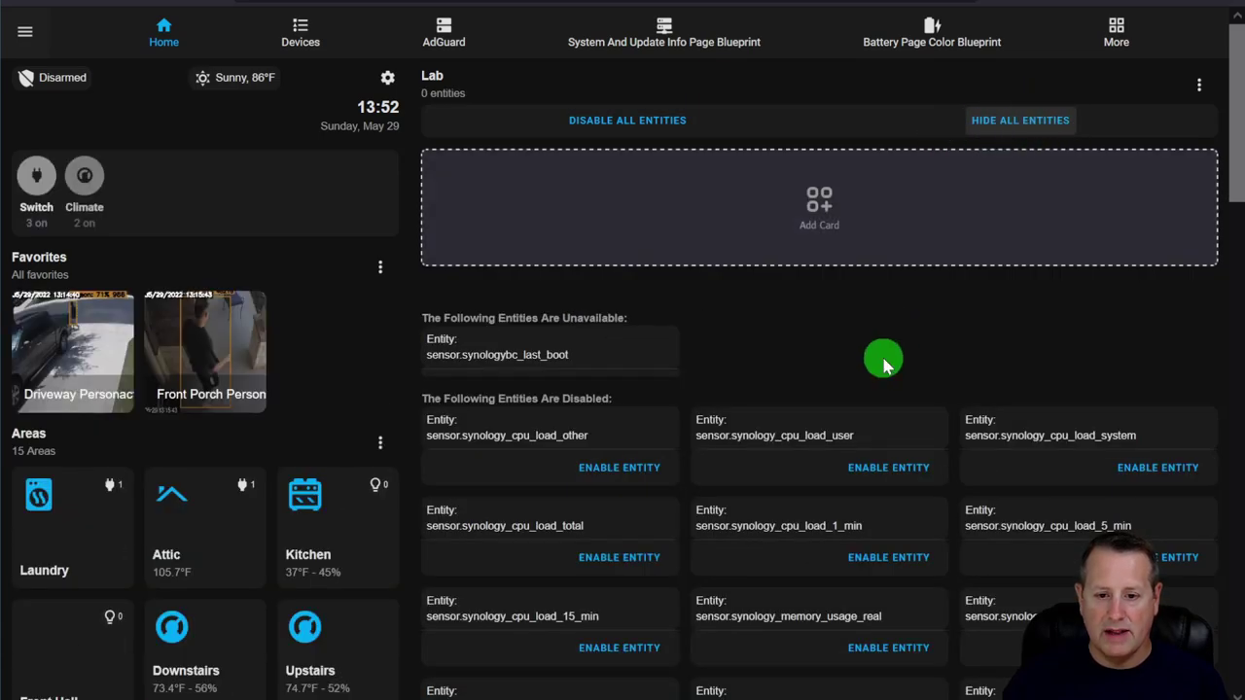
Look through the Lab area's disabled entities list and re-enable sensor.synology_cpu_load_other.
{"action": "scroll", "coordinate": [783, 360], "scroll_direction": "down", "scroll_amount": 4}
{"action": "scroll", "coordinate": [783, 360], "scroll_direction": "down", "scroll_amount": 15}
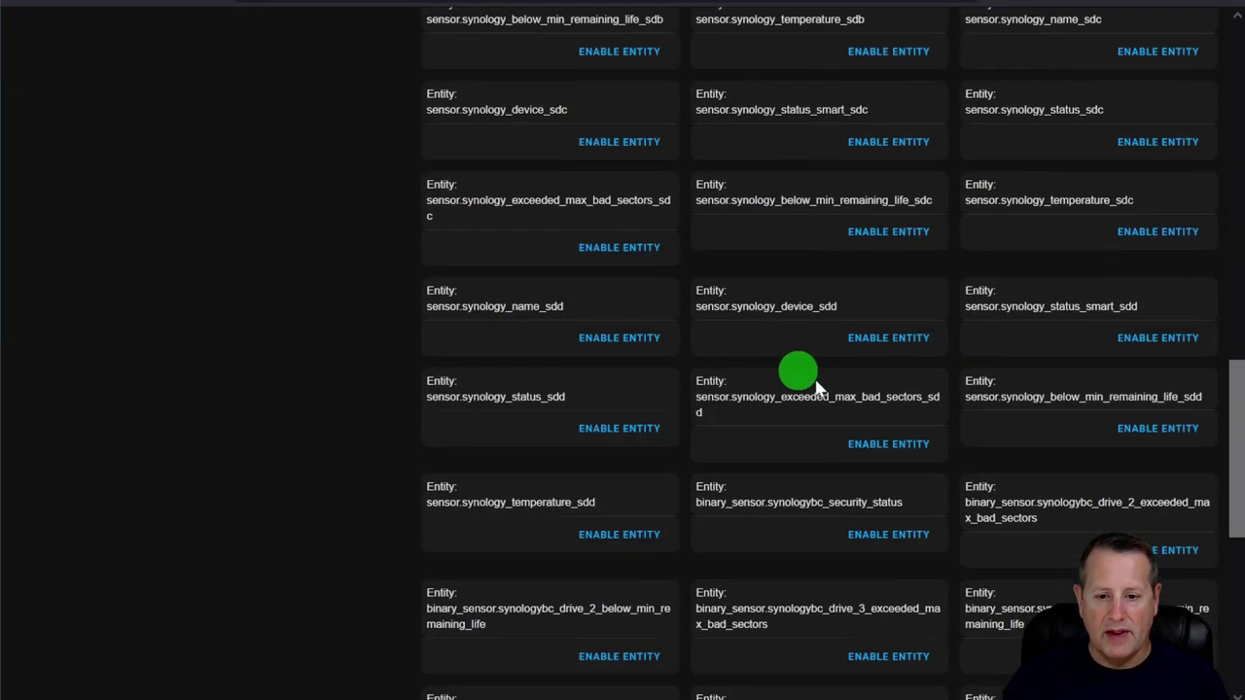
{"action": "scroll", "coordinate": [958, 496], "scroll_direction": "up", "scroll_amount": 12}
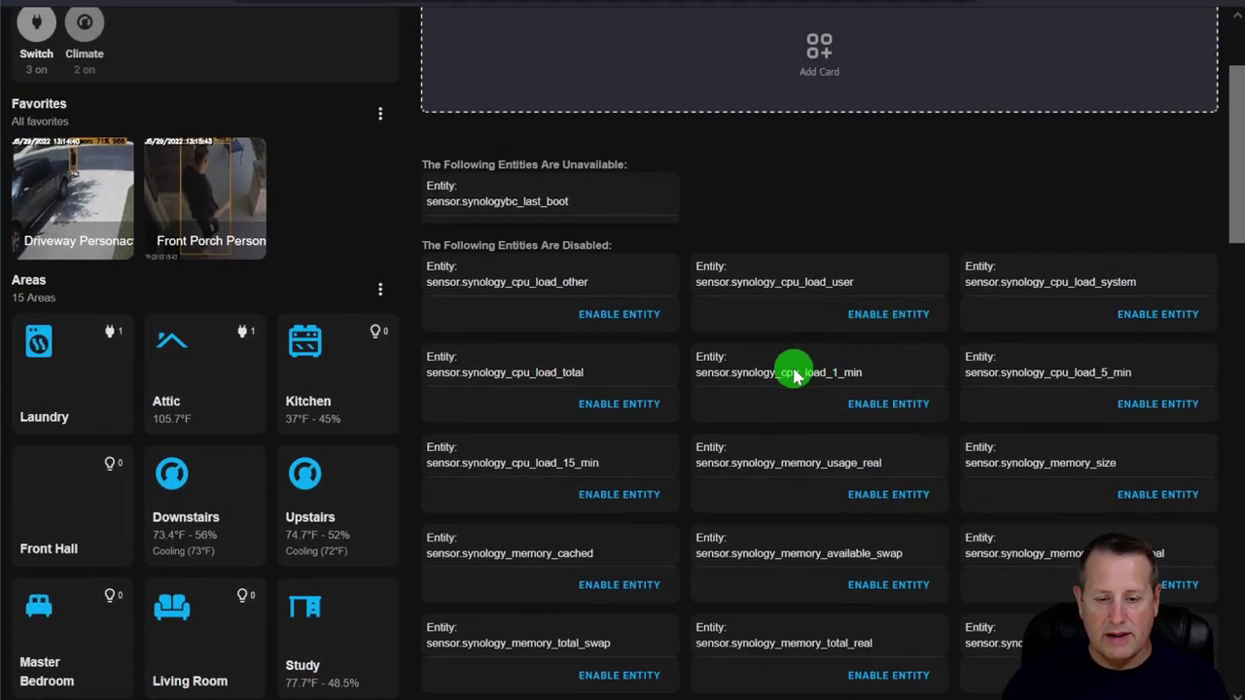
{"action": "left_click", "coordinate": [628, 316]}
Re-enable the sensor.synologybc_drive_2_status, drive_3_status and drive_4_status entities in the Lab area and check their cards.
{"action": "scroll", "coordinate": [729, 399], "scroll_direction": "down", "scroll_amount": 5}
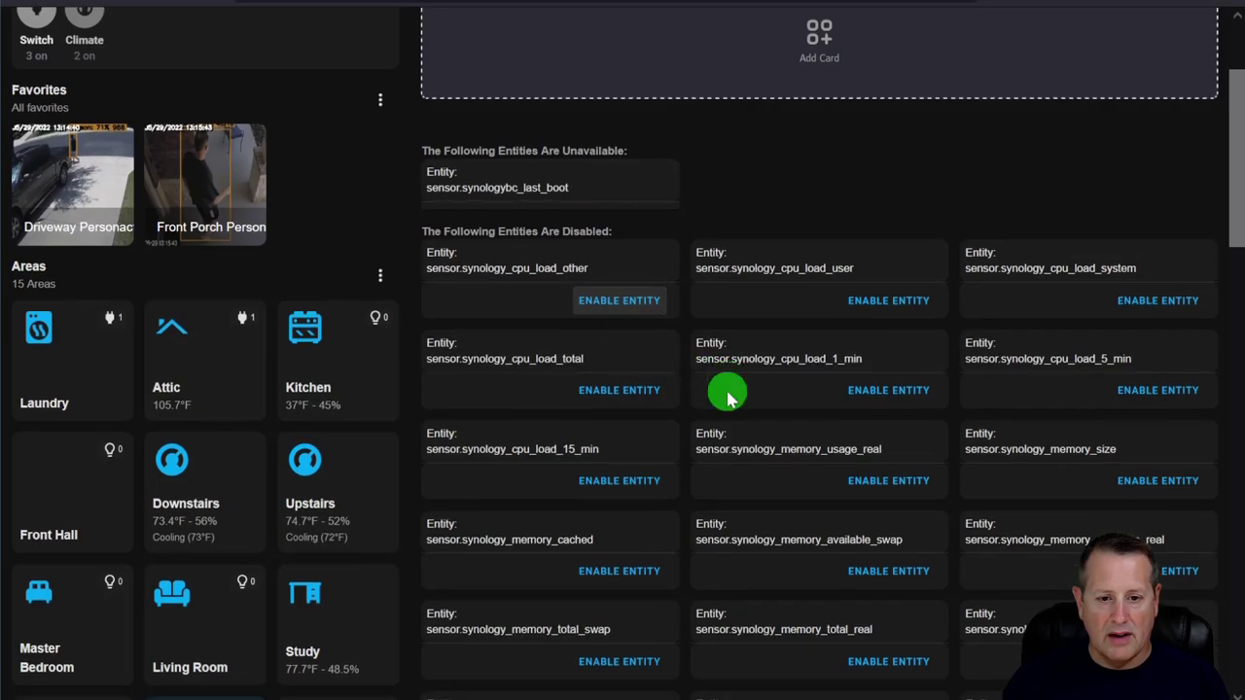
{"action": "scroll", "coordinate": [728, 396], "scroll_direction": "down", "scroll_amount": 2}
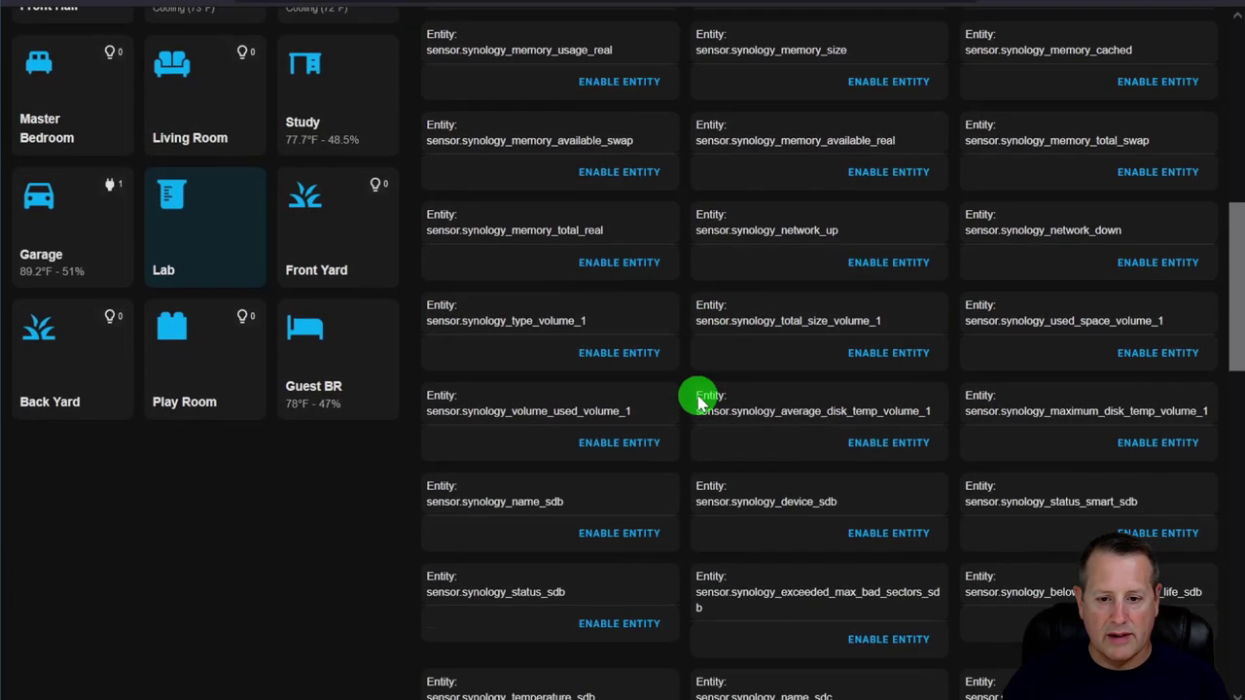
{"action": "scroll", "coordinate": [696, 385], "scroll_direction": "down", "scroll_amount": 2}
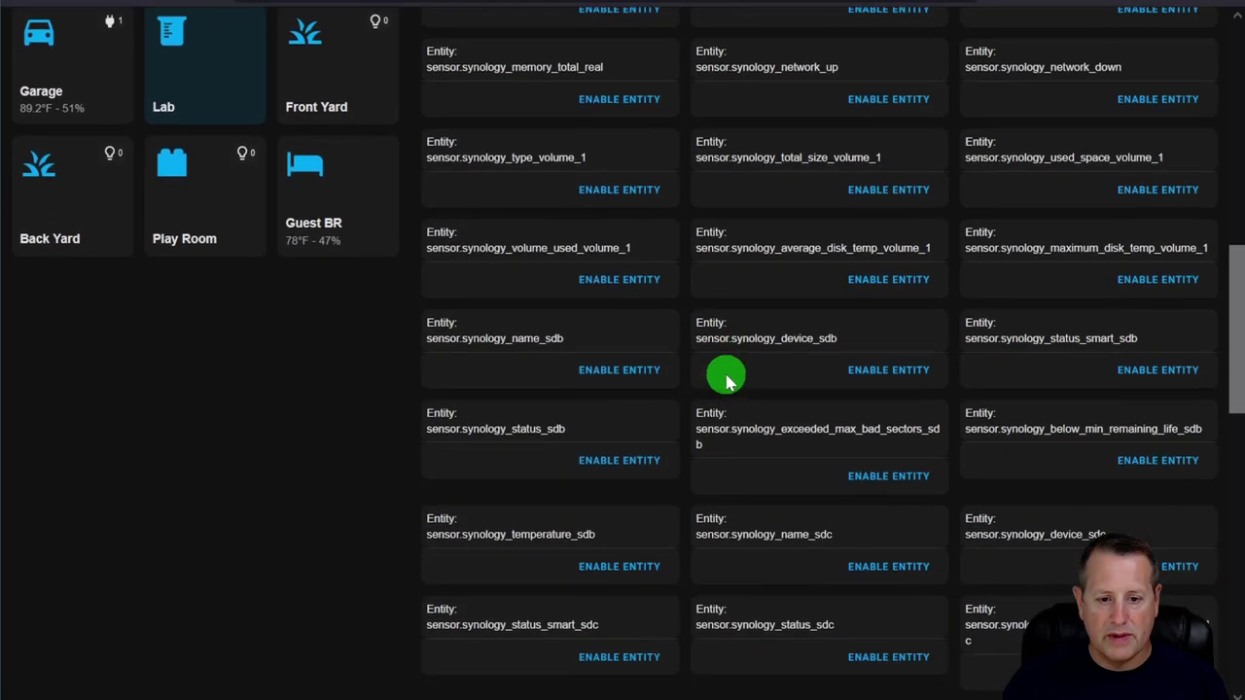
{"action": "scroll", "coordinate": [929, 402], "scroll_direction": "down", "scroll_amount": 4}
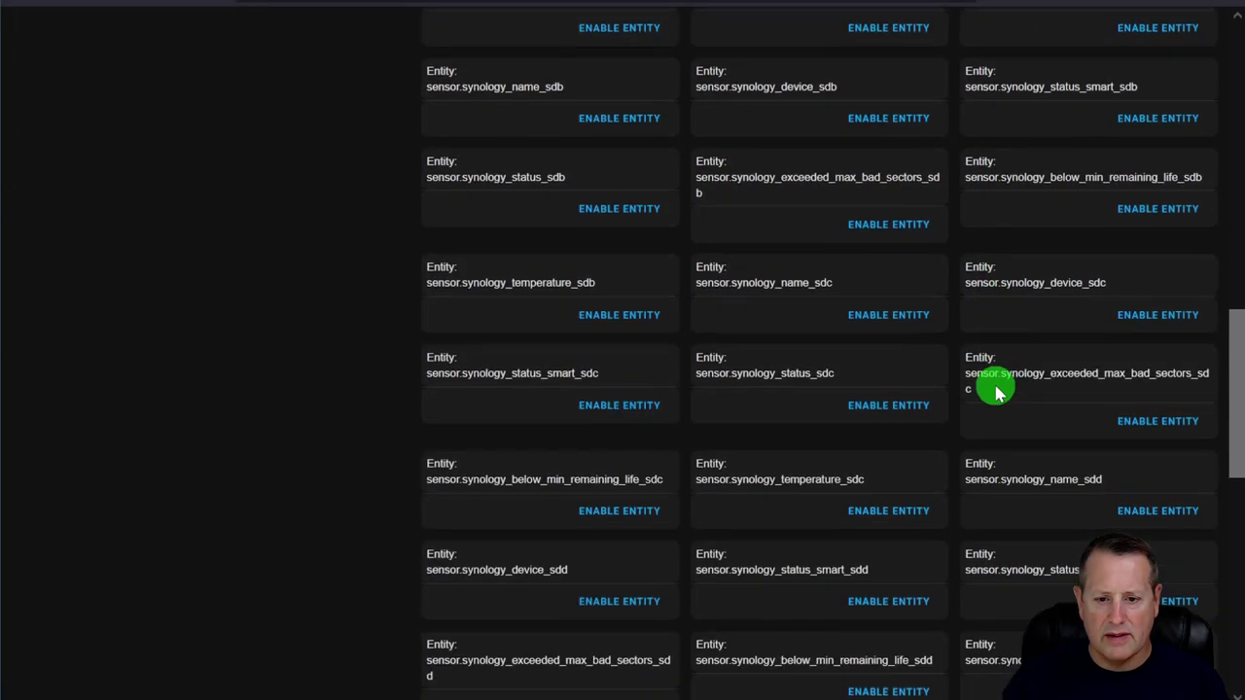
{"action": "scroll", "coordinate": [831, 476], "scroll_direction": "down", "scroll_amount": 5}
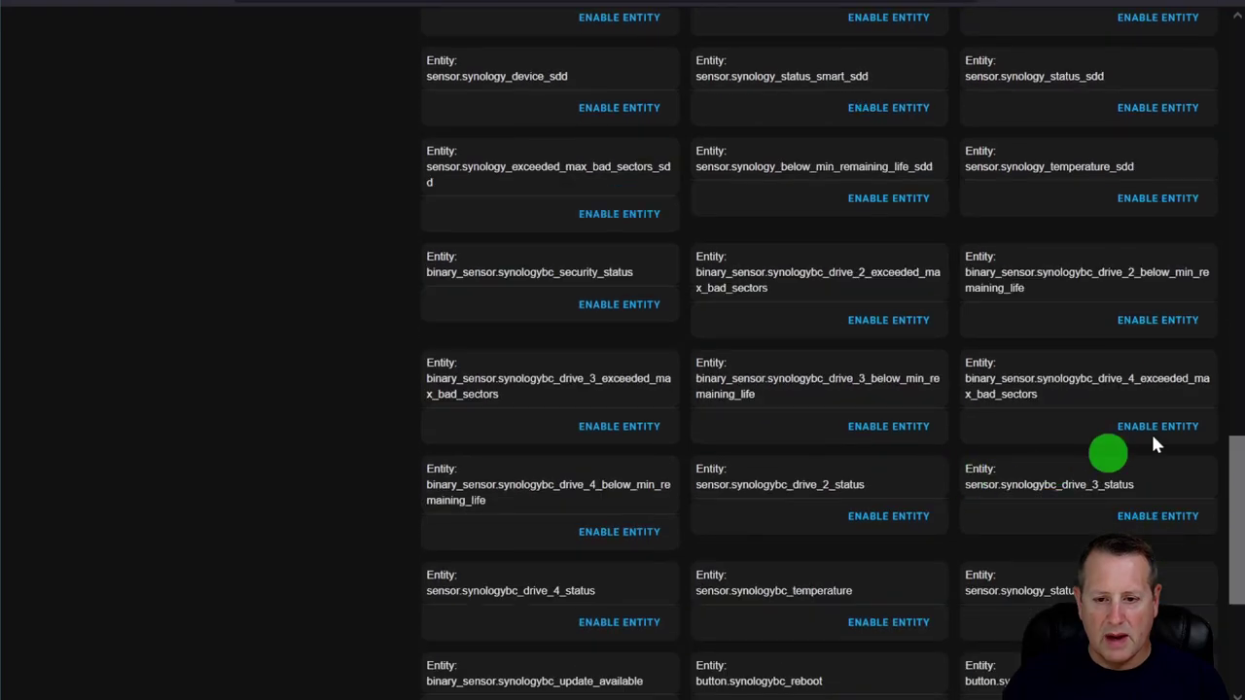
{"action": "left_click", "coordinate": [1157, 516]}
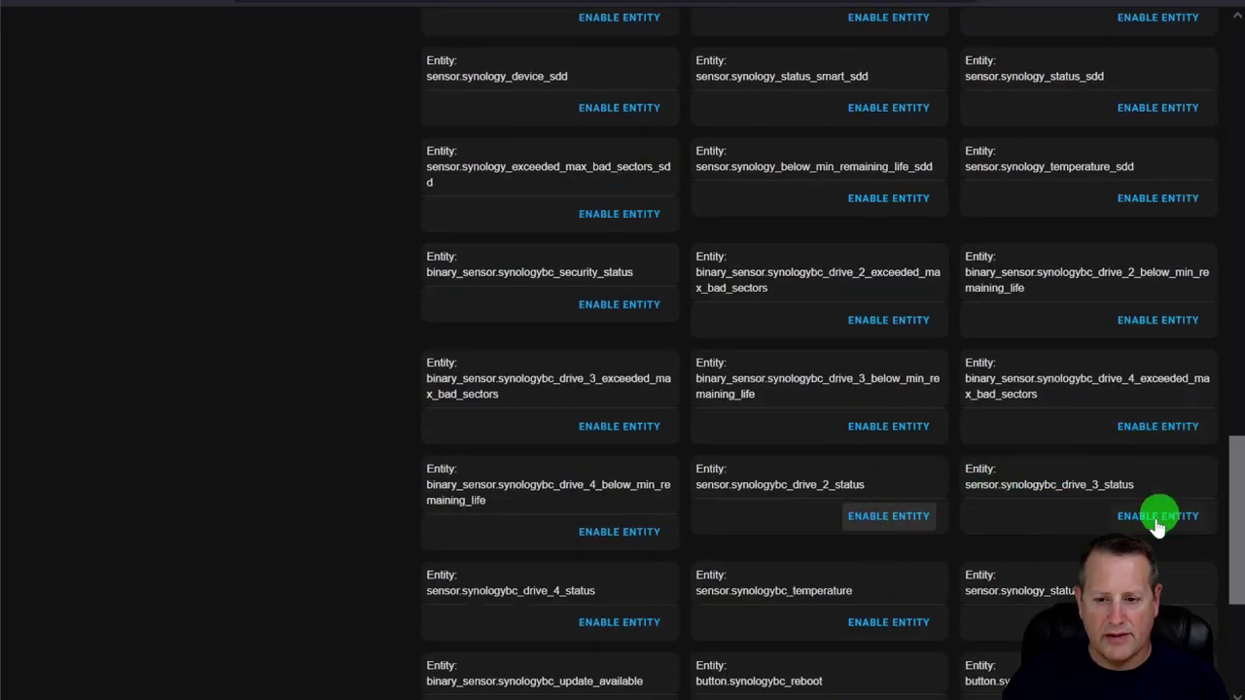
{"action": "left_click", "coordinate": [615, 623]}
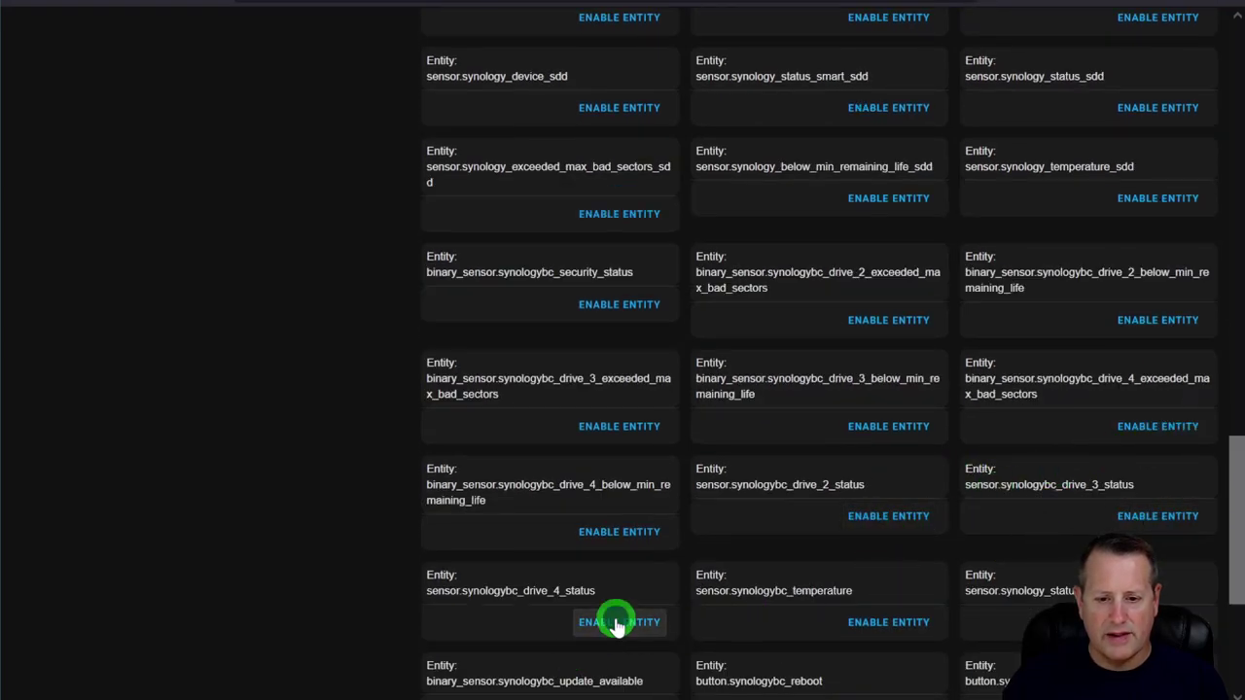
{"action": "scroll", "coordinate": [865, 549], "scroll_direction": "up", "scroll_amount": 15}
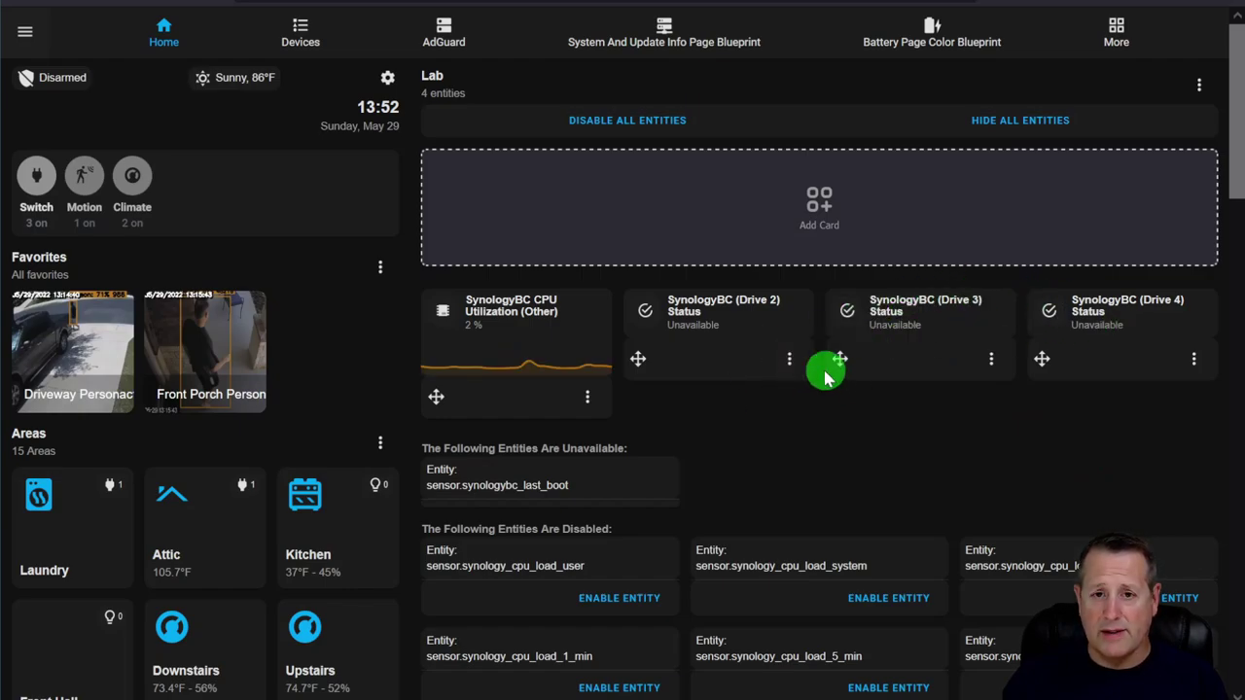
Re-enable the sensor.synologybc_temperature entity in the Lab area and check its card.
{"action": "scroll", "coordinate": [750, 431], "scroll_direction": "down", "scroll_amount": 15}
{"action": "scroll", "coordinate": [797, 457], "scroll_direction": "down", "scroll_amount": 4}
{"action": "scroll", "coordinate": [793, 462], "scroll_direction": "down", "scroll_amount": 3}
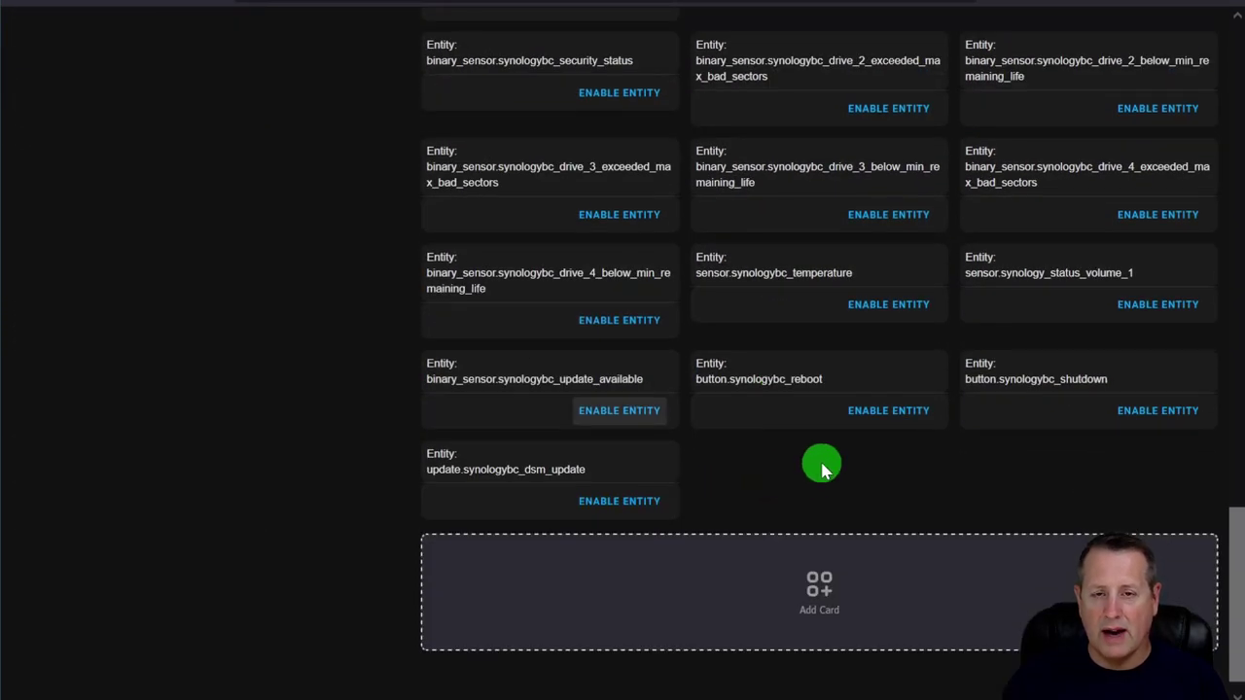
{"action": "left_click", "coordinate": [885, 307]}
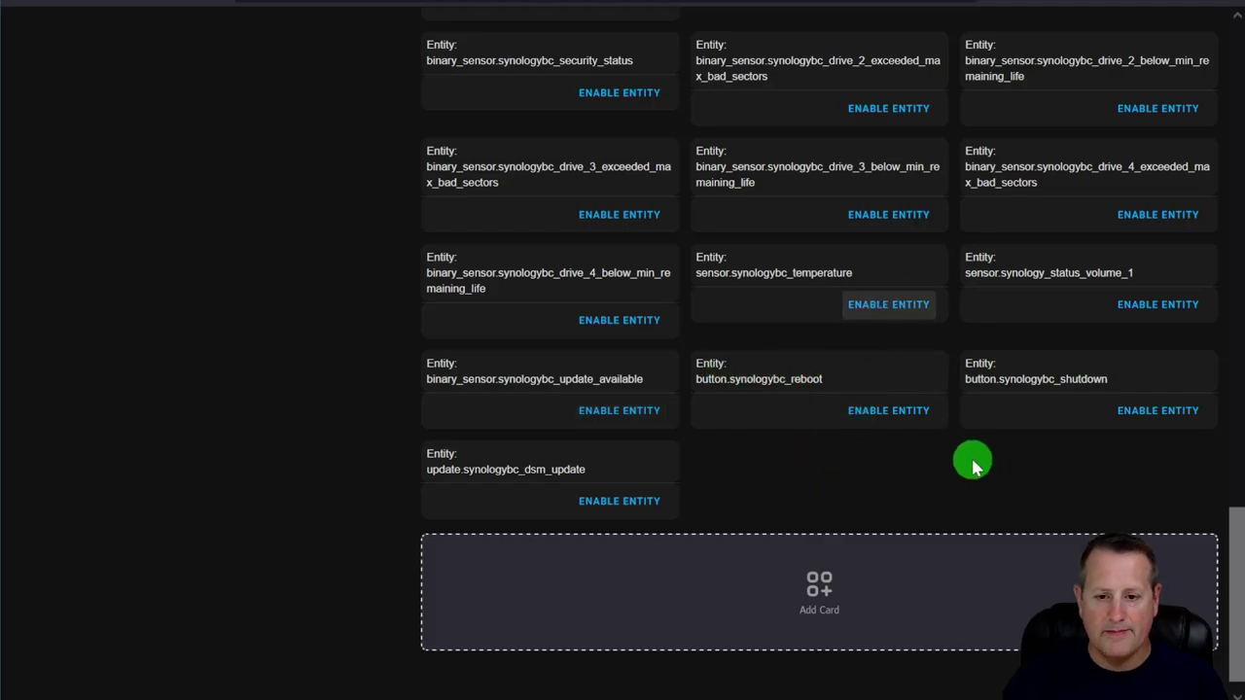
{"action": "scroll", "coordinate": [973, 465], "scroll_direction": "up", "scroll_amount": 15}
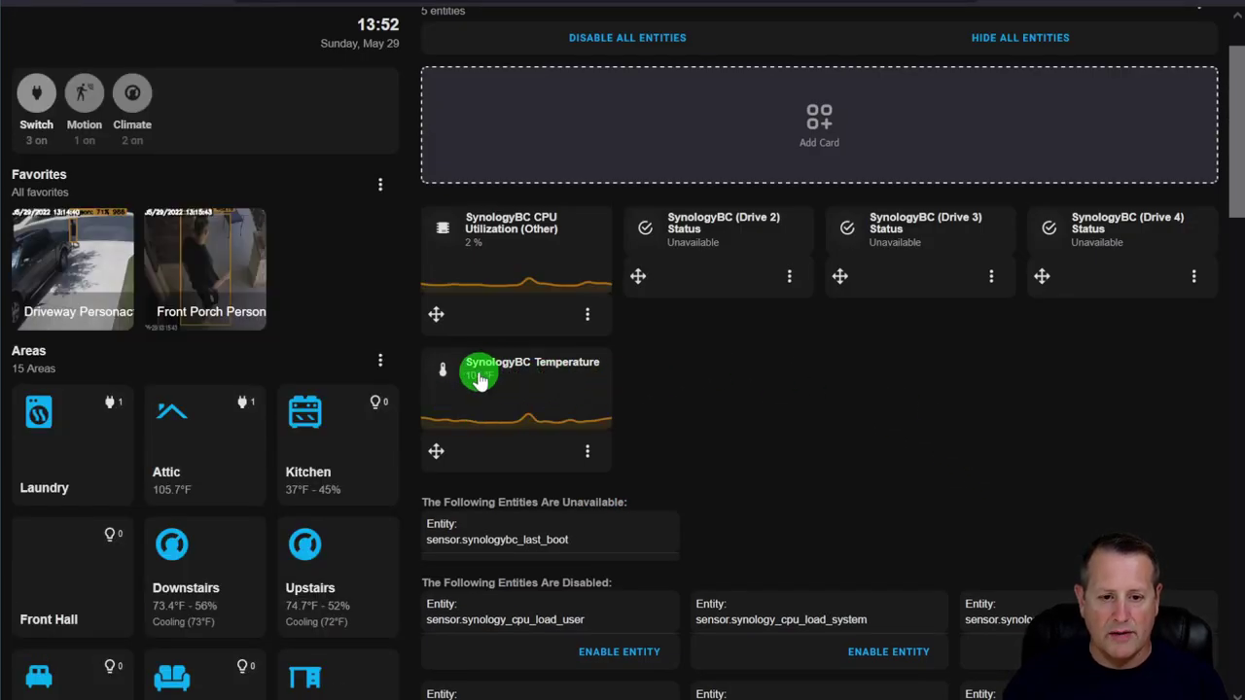
Compare the SynologyBC Temperature card with the temperature readings shown on the Lab and other area cards.
{"action": "key", "text": "ctrl+plus"}
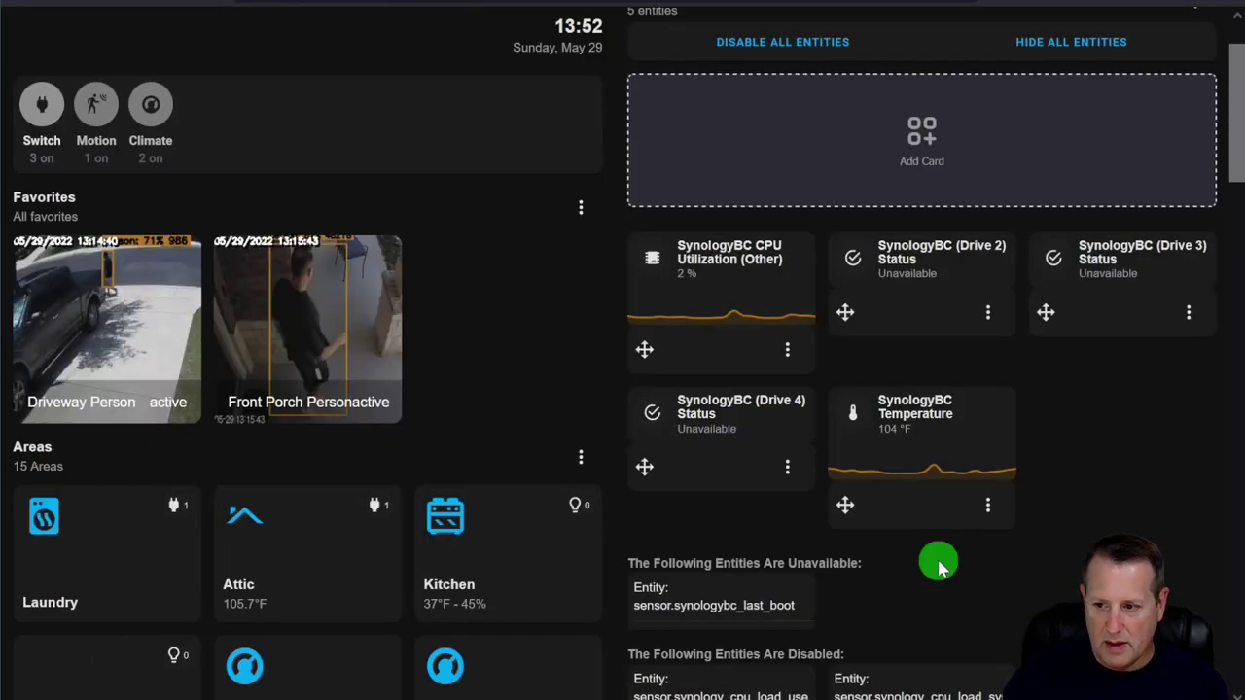
{"action": "key", "text": "ctrl+plus"}
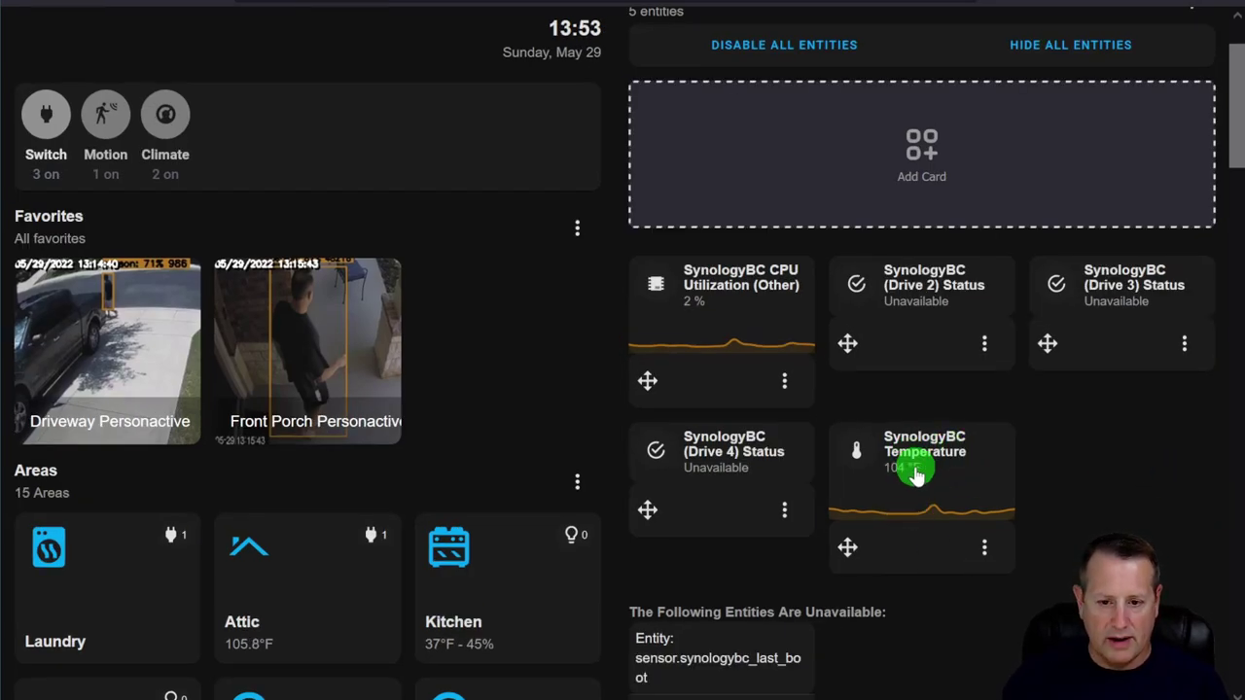
{"action": "scroll", "coordinate": [584, 501], "scroll_direction": "down", "scroll_amount": 4}
{"action": "scroll", "coordinate": [584, 501], "scroll_direction": "down", "scroll_amount": 3}
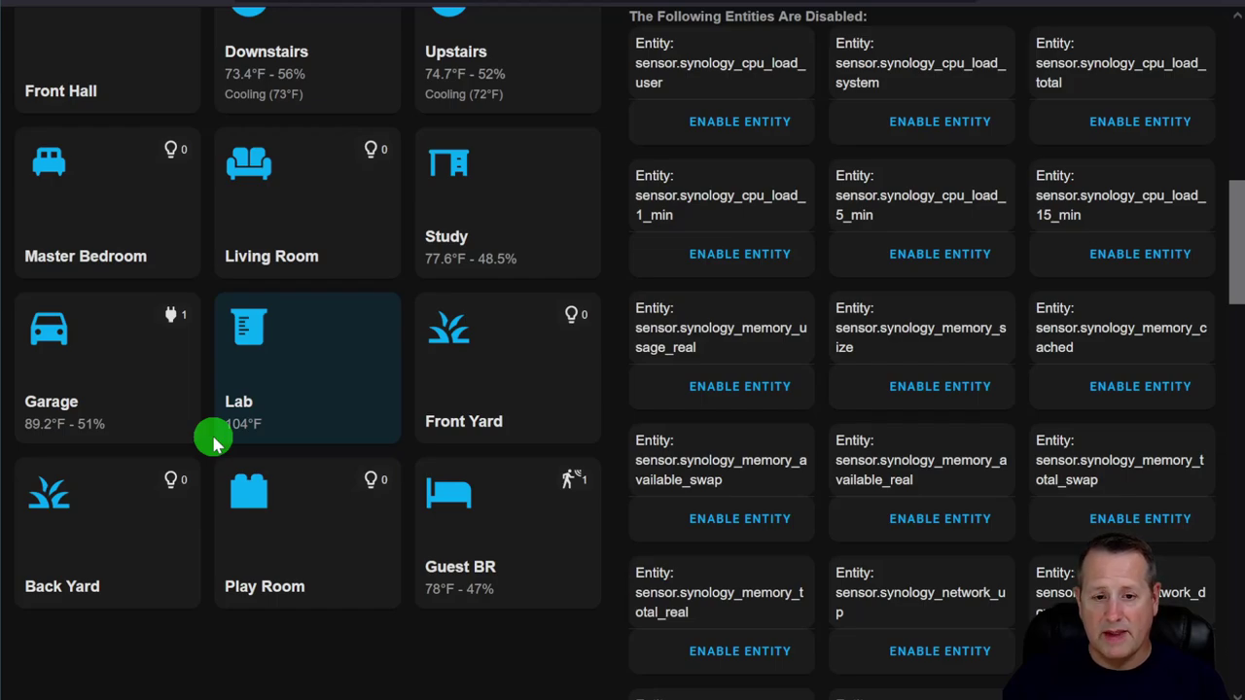
{"action": "scroll", "coordinate": [1022, 515], "scroll_direction": "up", "scroll_amount": 6}
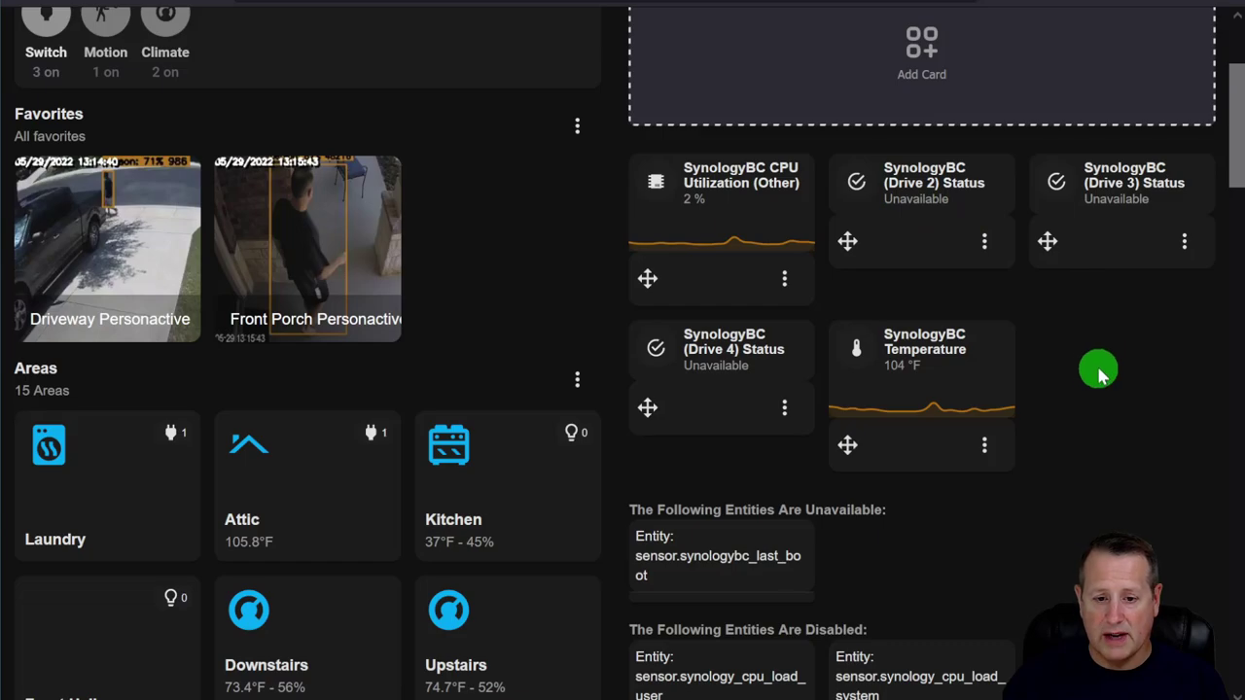
{"action": "scroll", "coordinate": [1099, 374], "scroll_direction": "down", "scroll_amount": 2}
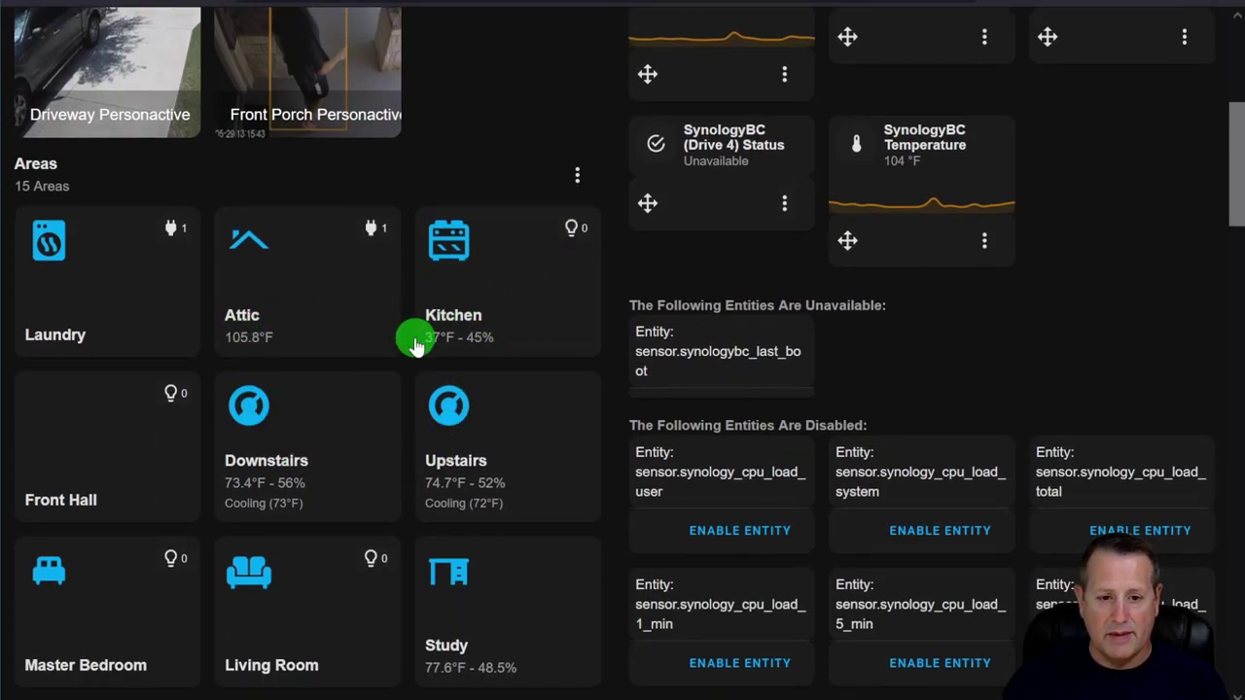
{"action": "scroll", "coordinate": [553, 345], "scroll_direction": "down", "scroll_amount": 1}
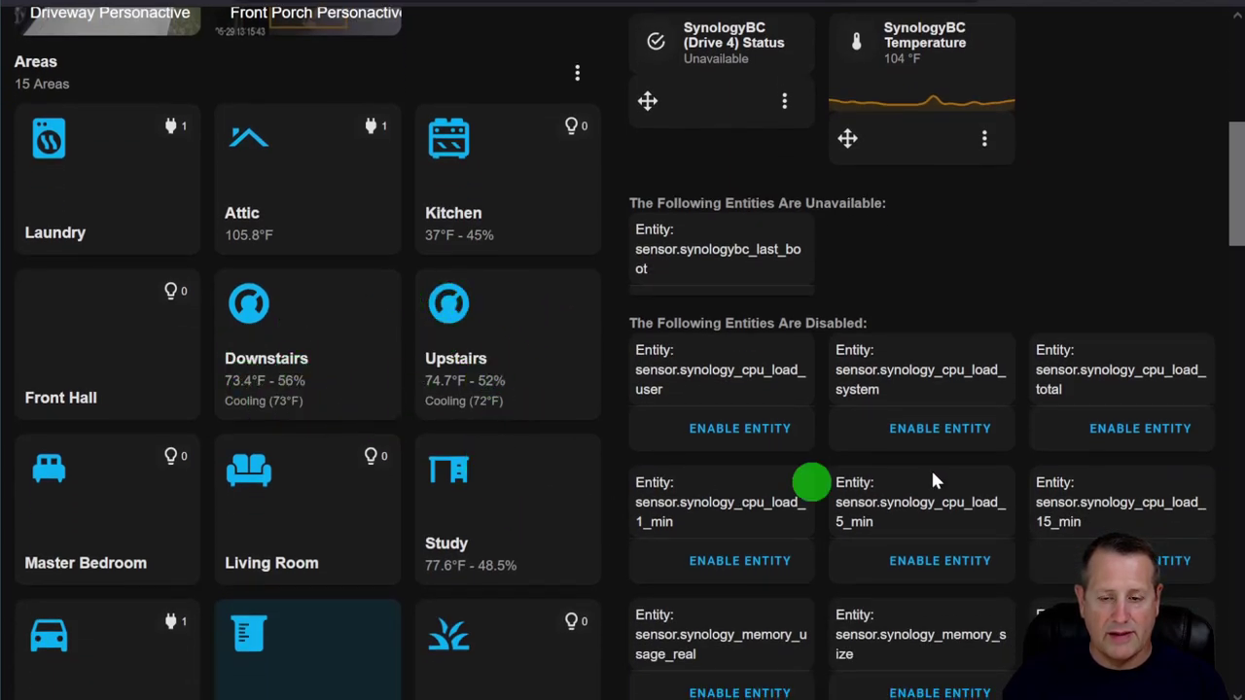
{"action": "scroll", "coordinate": [876, 486], "scroll_direction": "up", "scroll_amount": 4}
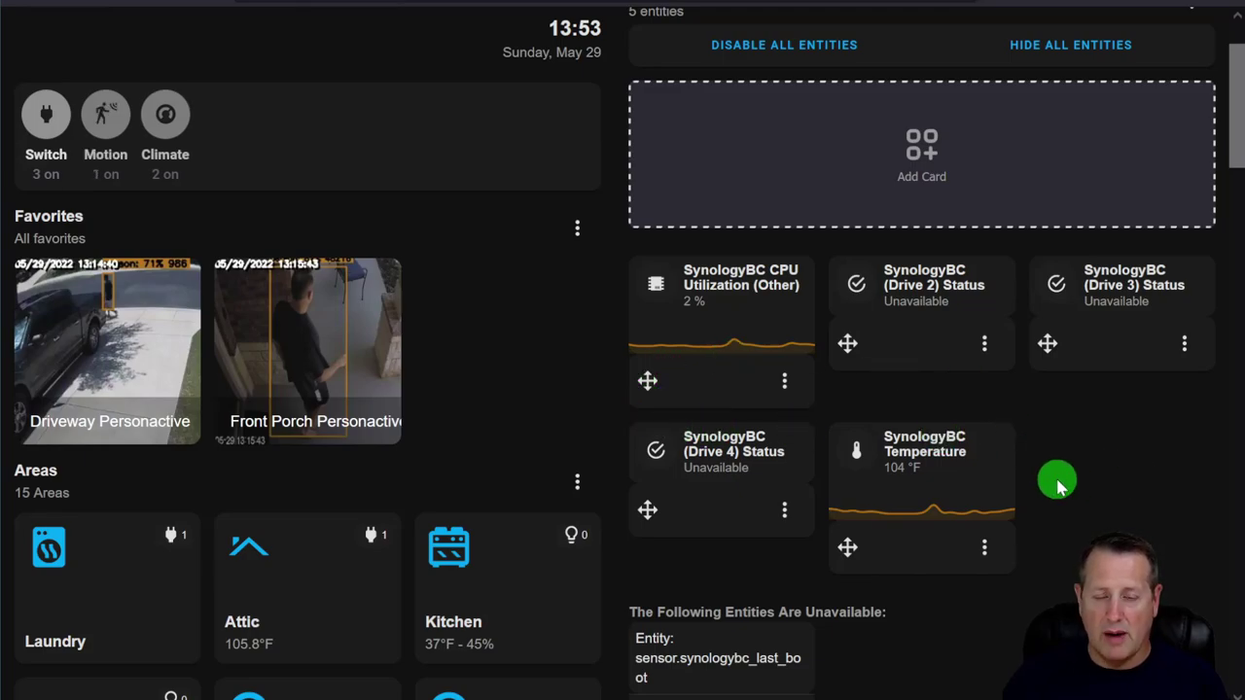
{"action": "scroll", "coordinate": [1078, 540], "scroll_direction": "down", "scroll_amount": 1}
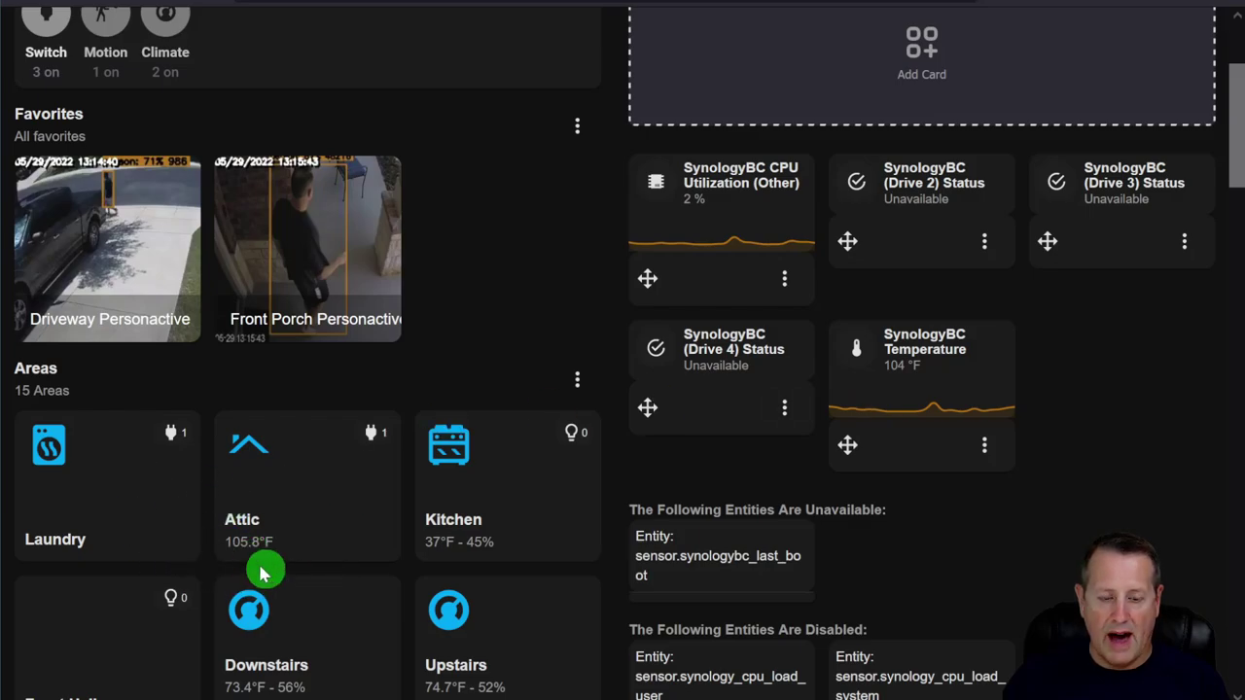
{"action": "scroll", "coordinate": [263, 574], "scroll_direction": "down", "scroll_amount": 2}
{"action": "scroll", "coordinate": [1148, 350], "scroll_direction": "up", "scroll_amount": 3}
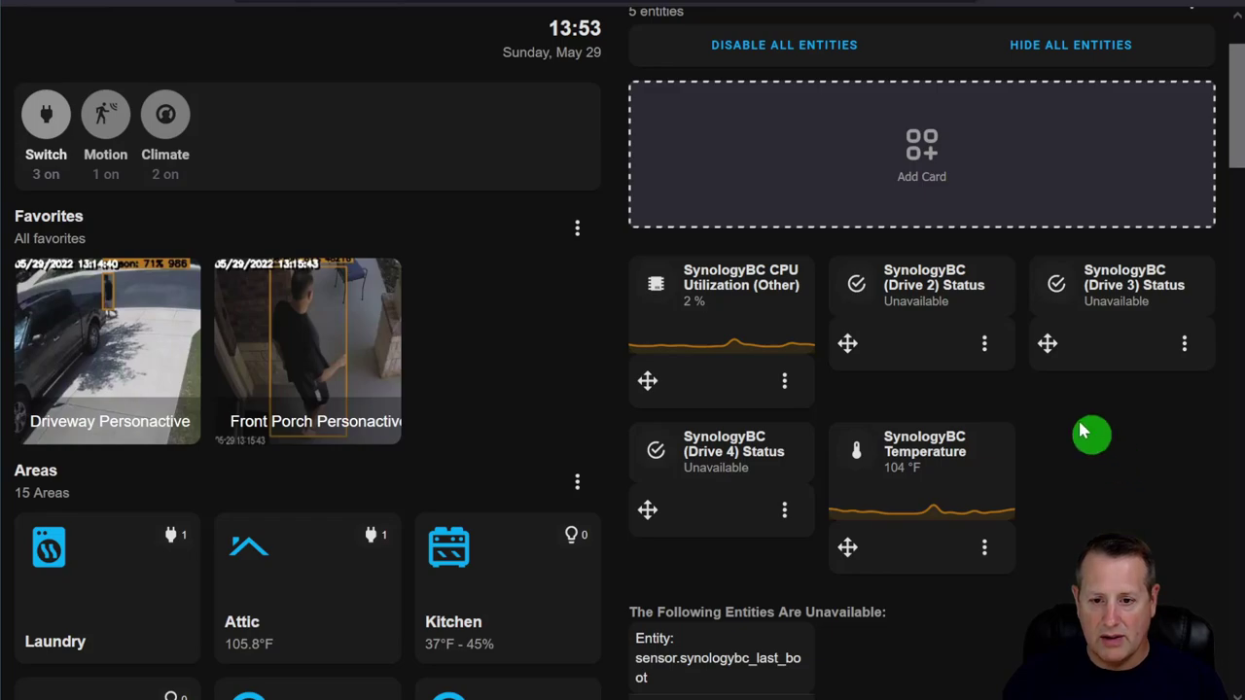
Review the entity options of SynologyBC (Drive 2) Status and remove it from the Lab area's cards.
{"action": "left_click", "coordinate": [984, 348]}
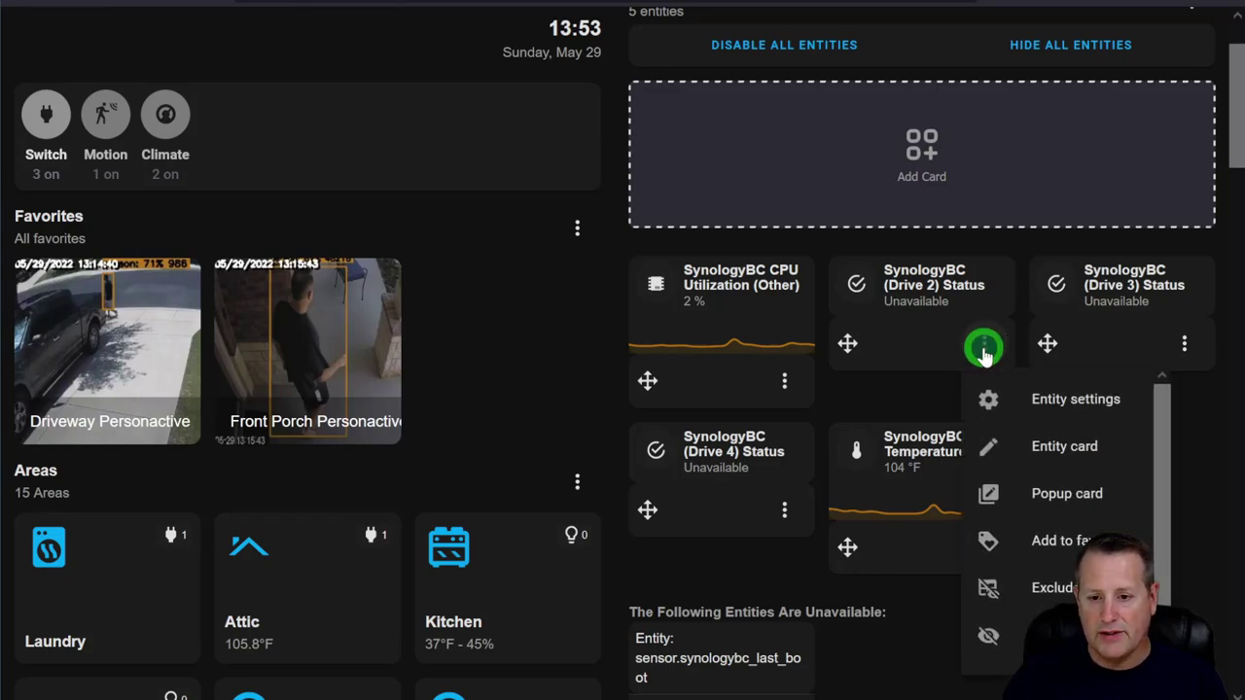
{"action": "left_click", "coordinate": [1104, 450]}
{"action": "scroll", "coordinate": [1060, 579], "scroll_direction": "down", "scroll_amount": 4}
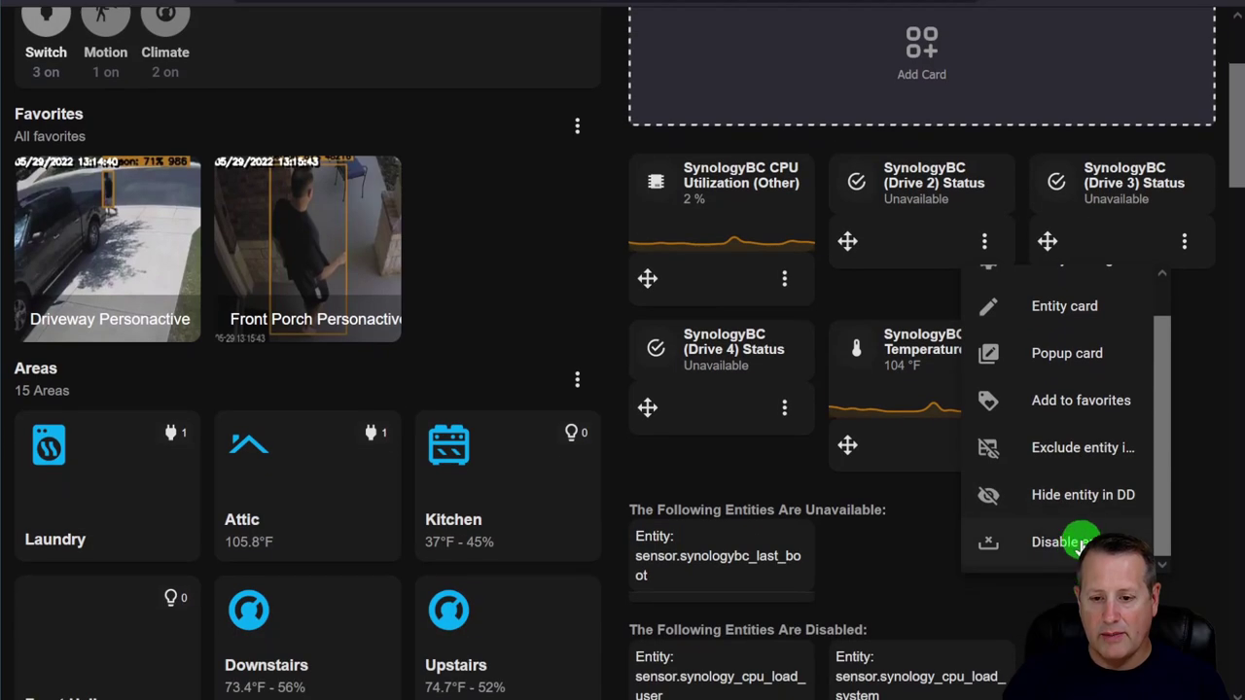
{"action": "key", "text": "ctrl+minus"}
{"action": "key", "text": "ctrl+minus"}
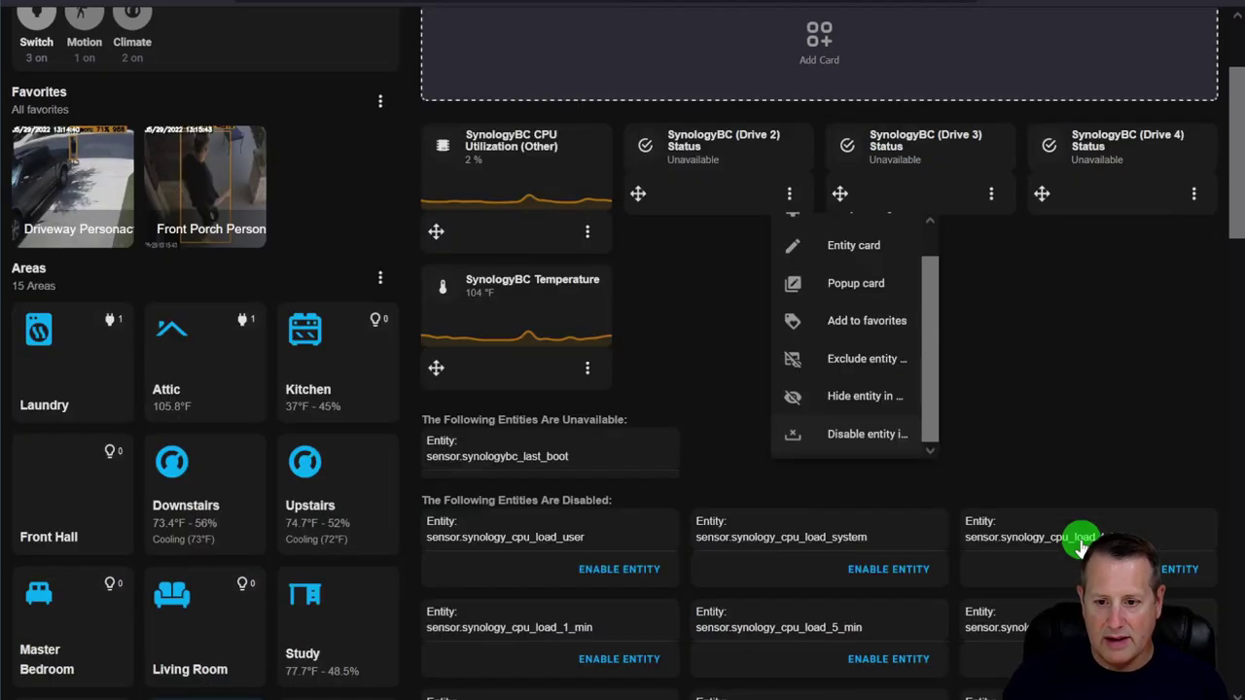
{"action": "left_click", "coordinate": [1064, 358]}
{"action": "left_click", "coordinate": [802, 206]}
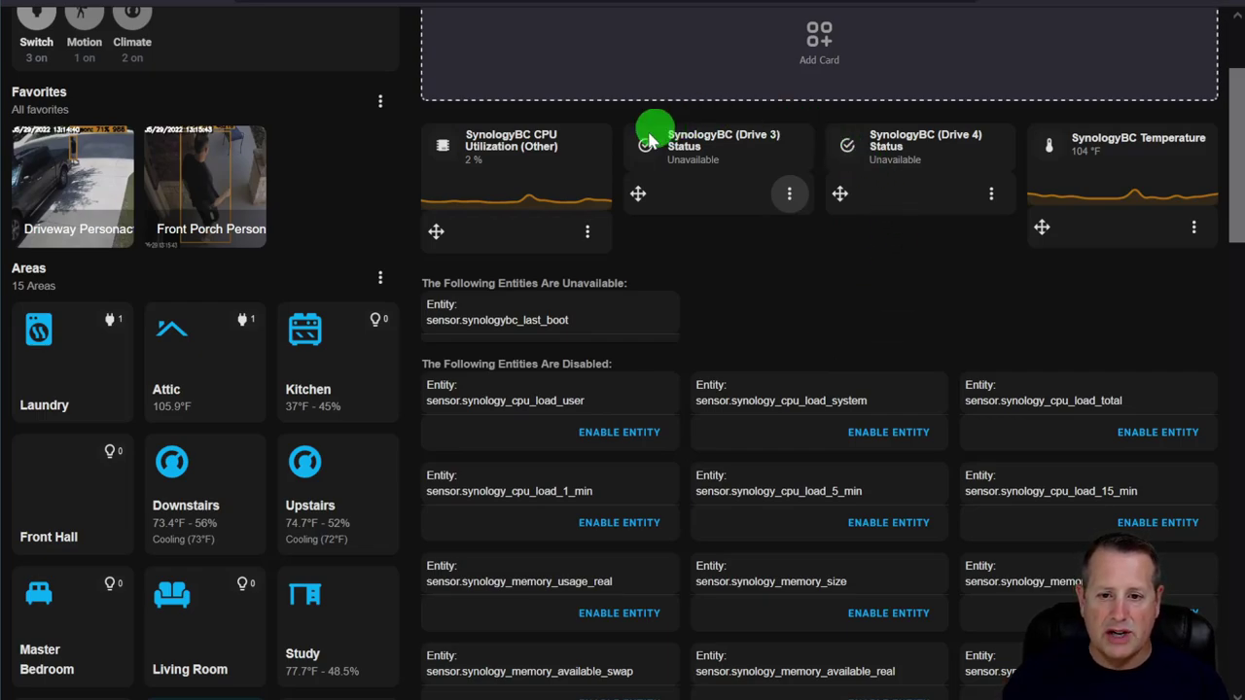
Check the Lab area card and look through the area's remaining entity cards and disabled entities list.
{"action": "scroll", "coordinate": [243, 526], "scroll_direction": "down", "scroll_amount": 2}
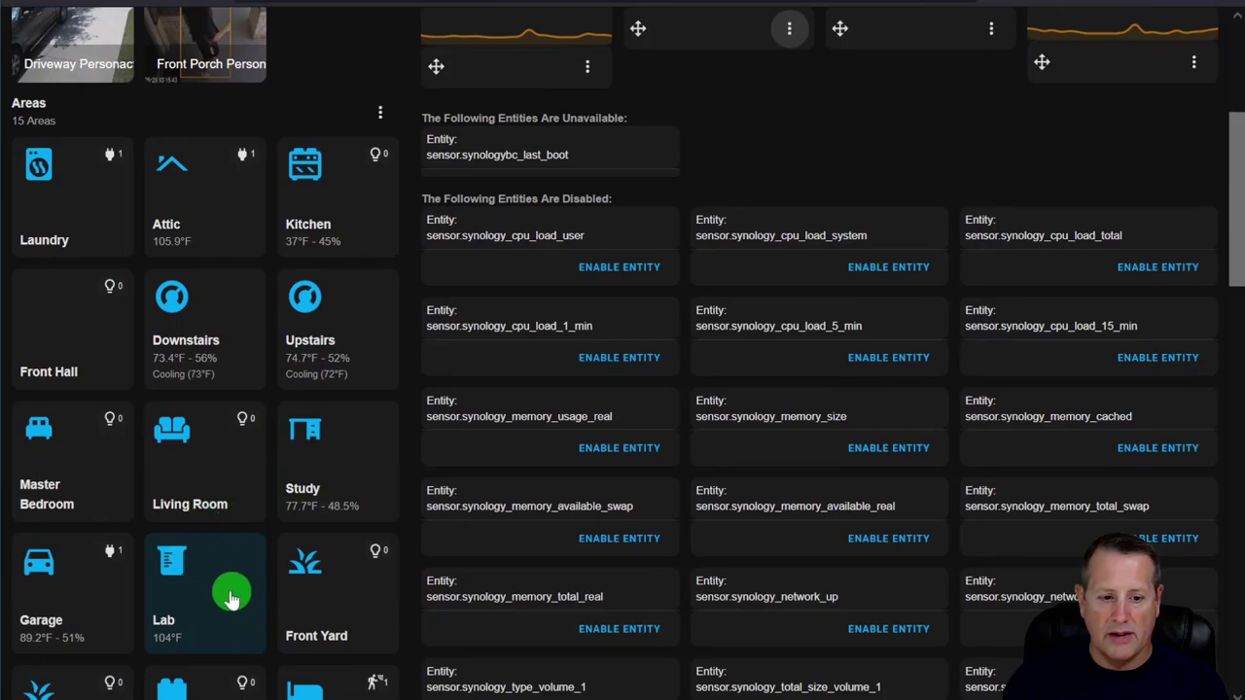
{"action": "scroll", "coordinate": [219, 564], "scroll_direction": "down", "scroll_amount": 1}
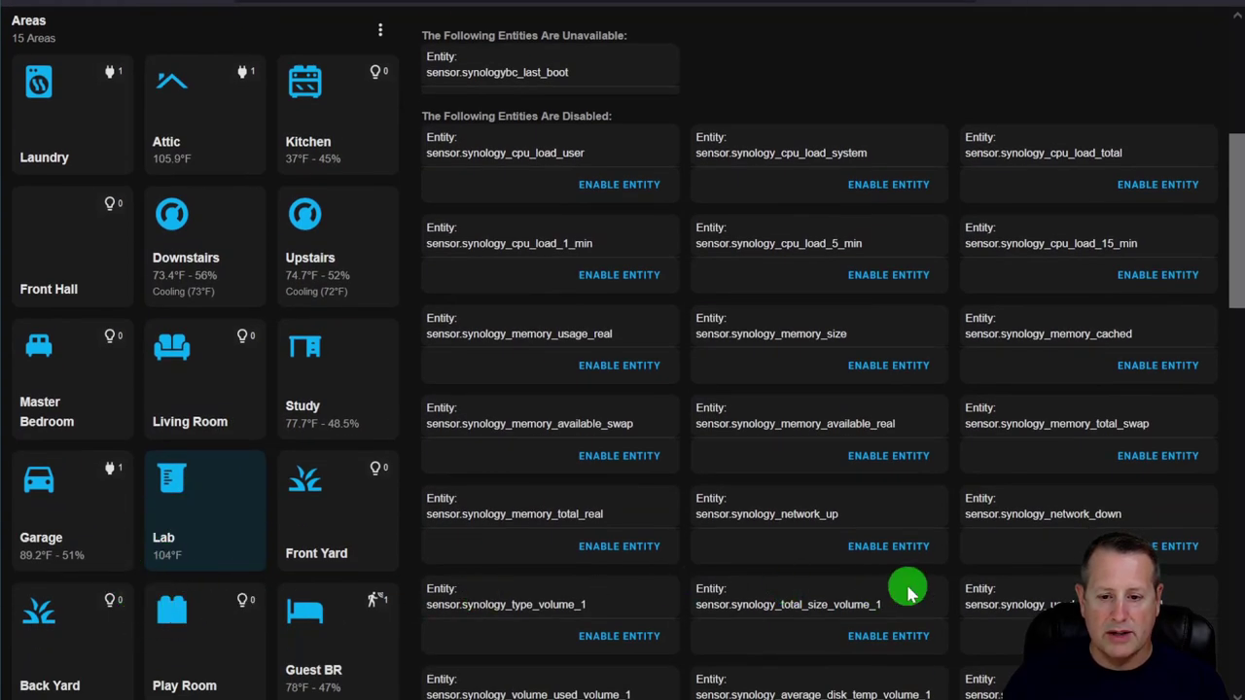
{"action": "scroll", "coordinate": [906, 586], "scroll_direction": "up", "scroll_amount": 4}
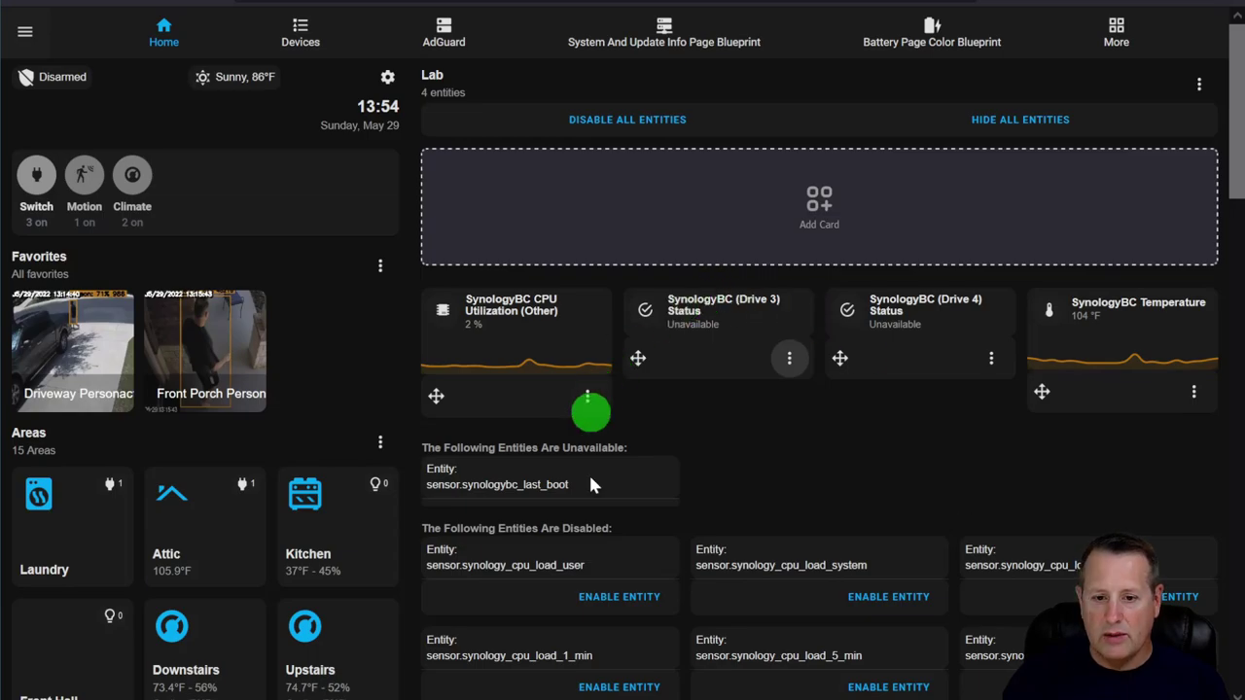
{"action": "scroll", "coordinate": [761, 484], "scroll_direction": "down", "scroll_amount": 3}
{"action": "scroll", "coordinate": [763, 495], "scroll_direction": "down", "scroll_amount": 6}
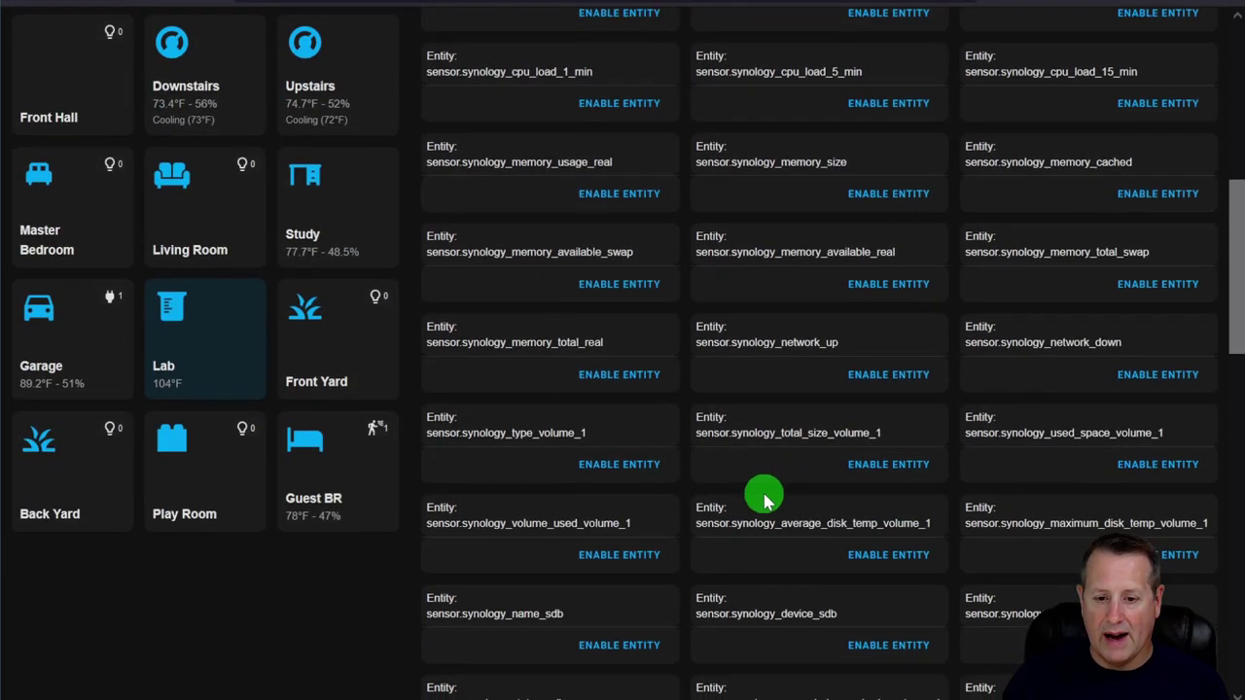
{"action": "scroll", "coordinate": [772, 509], "scroll_direction": "up", "scroll_amount": 8}
{"action": "scroll", "coordinate": [773, 508], "scroll_direction": "down", "scroll_amount": 2}
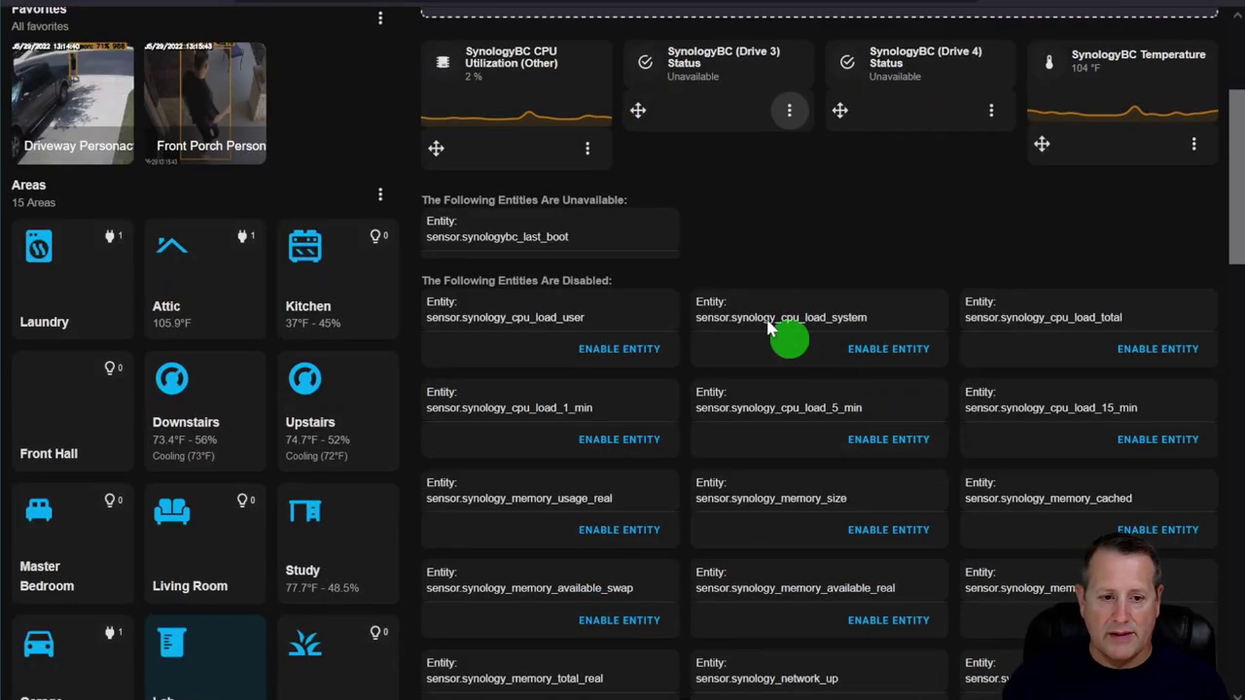
Open the Kitchen area and turn off edit mode to view its entity cards.
{"action": "left_click", "coordinate": [340, 301]}
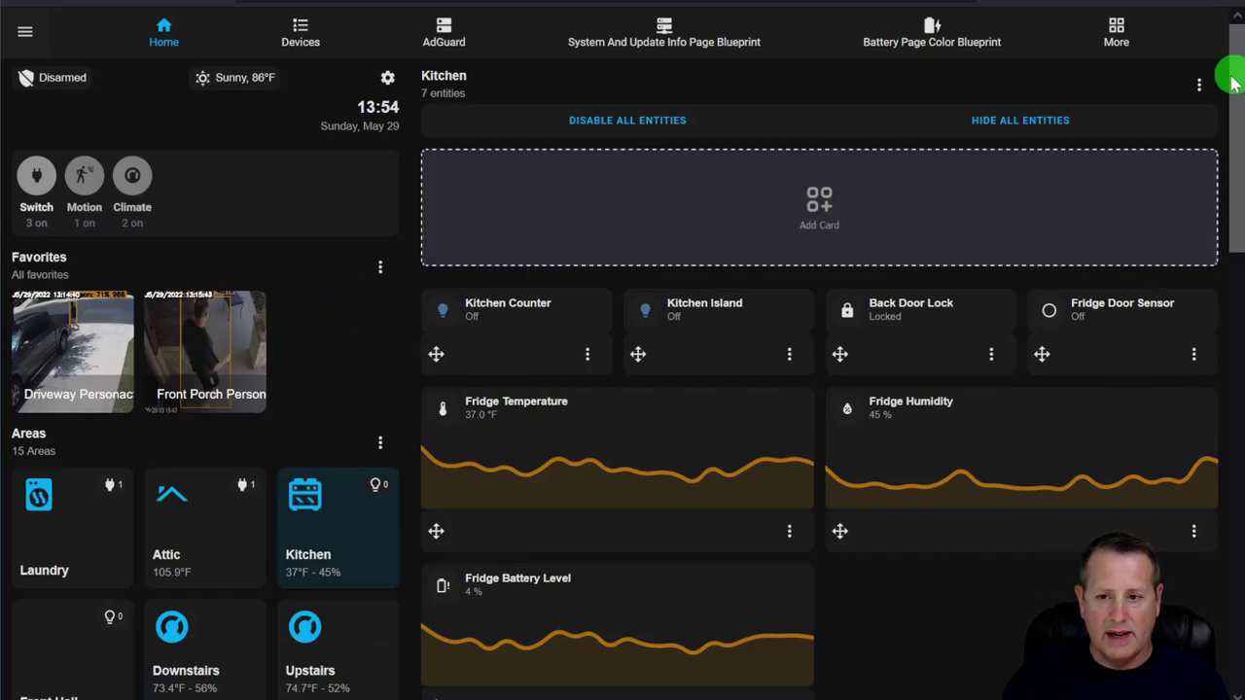
{"action": "left_click", "coordinate": [1199, 84]}
{"action": "left_click", "coordinate": [1165, 169]}
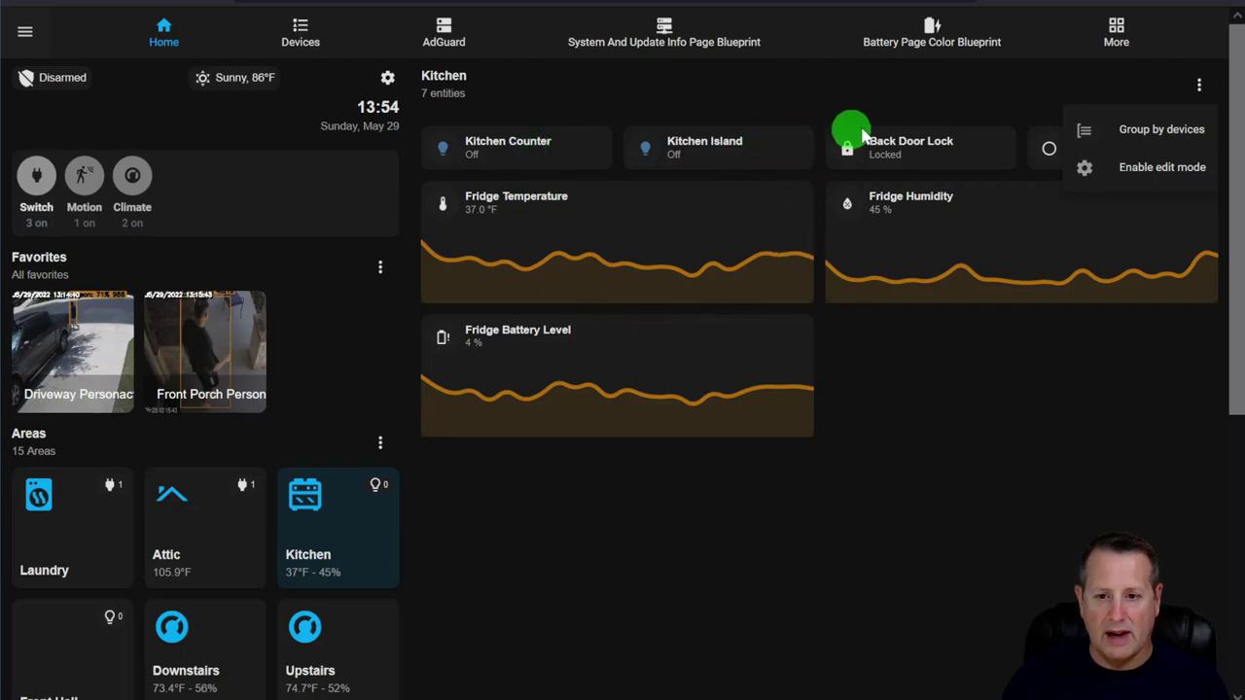
{"action": "left_click", "coordinate": [990, 437]}
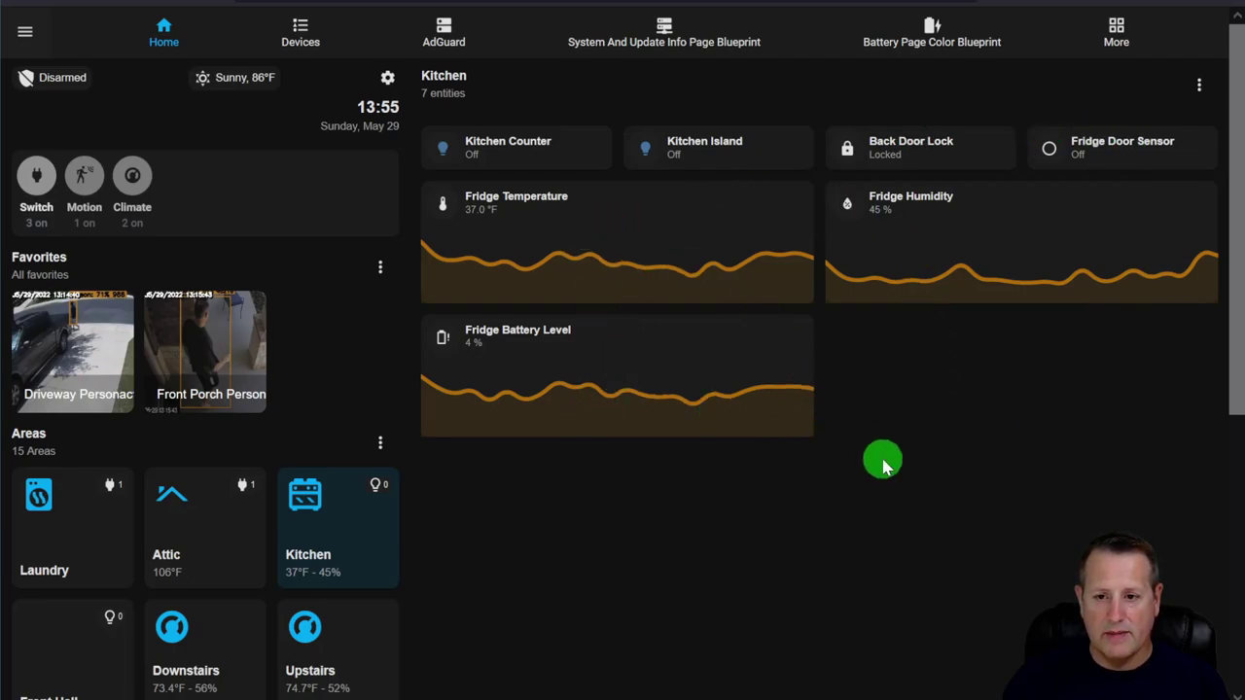
Enable edit mode for the Kitchen area and set the Fridge Temperature card's extra large screen column span to 1 Column.
{"action": "left_click", "coordinate": [1199, 85]}
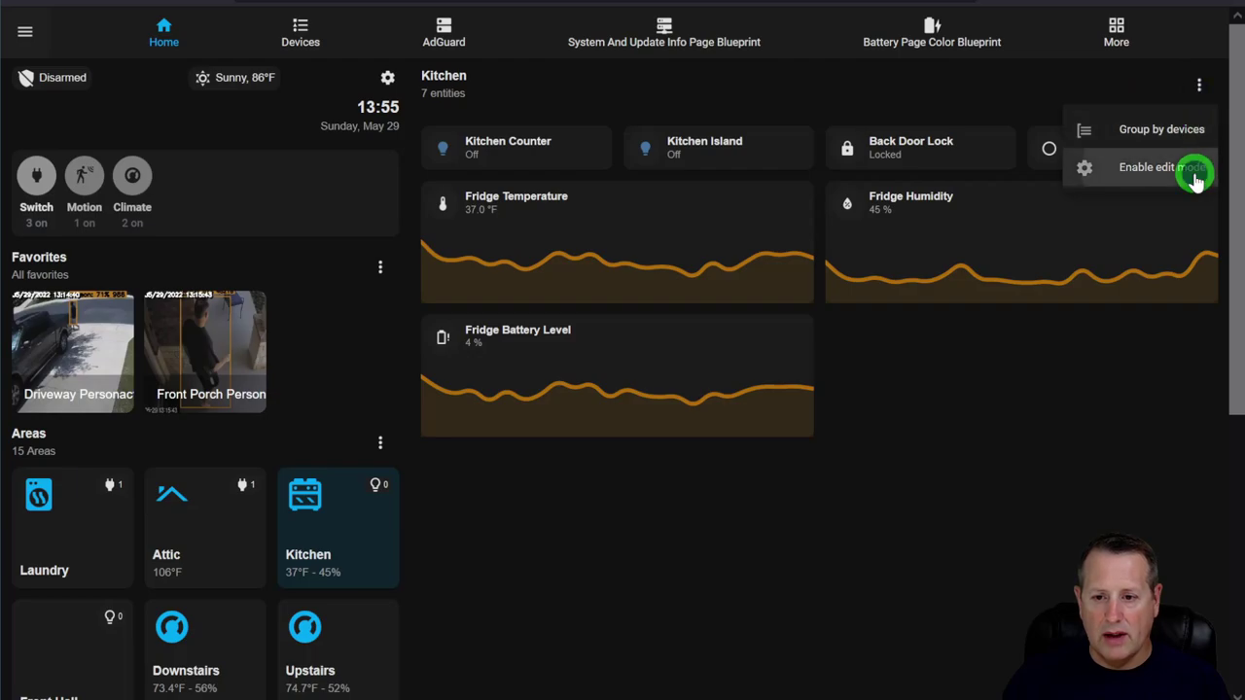
{"action": "left_click", "coordinate": [1196, 173]}
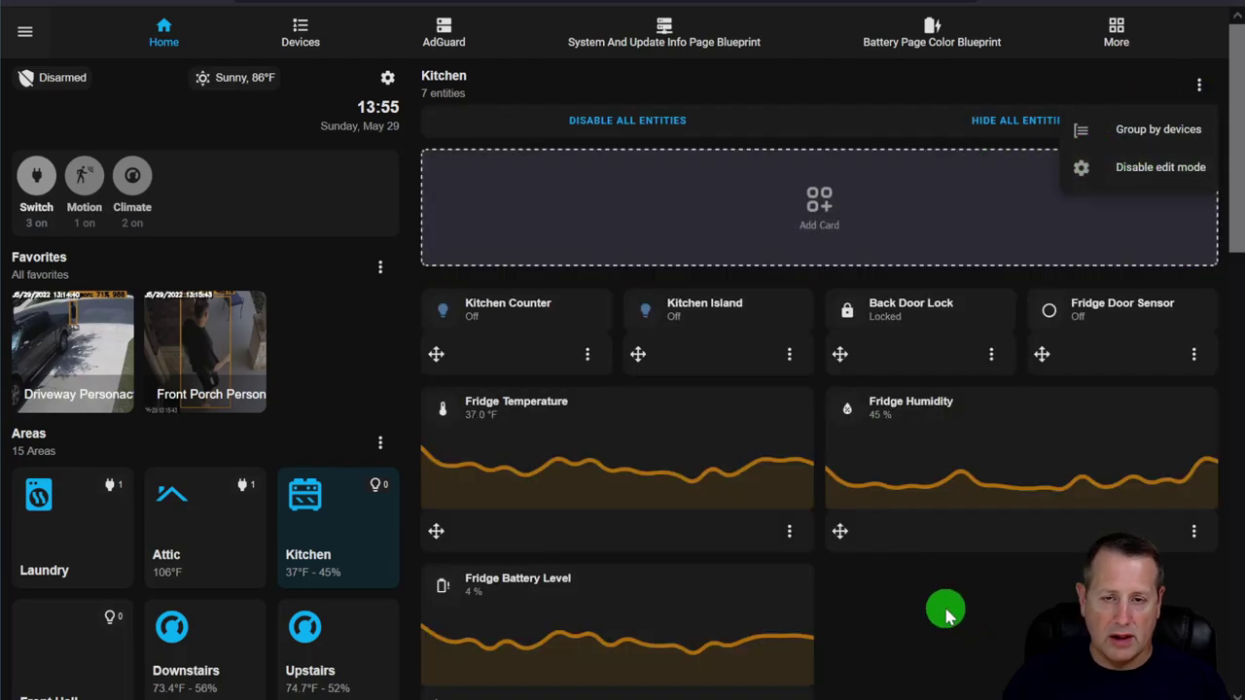
{"action": "scroll", "coordinate": [940, 603], "scroll_direction": "down", "scroll_amount": 1}
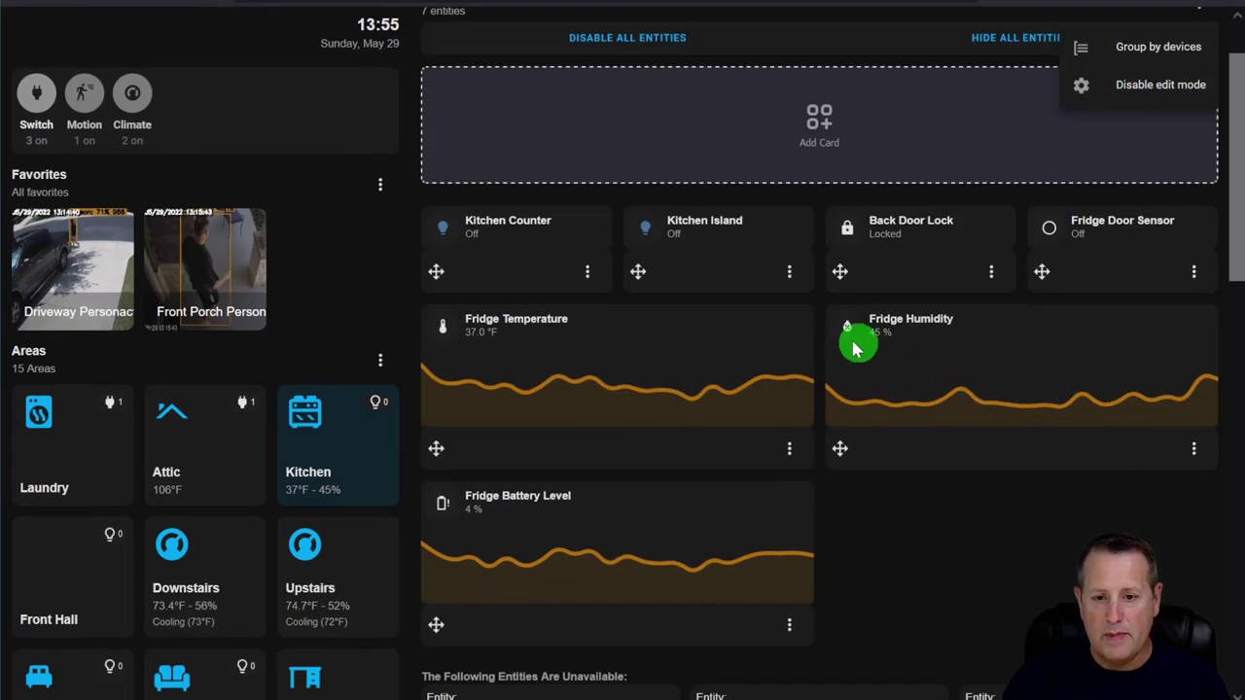
{"action": "left_click", "coordinate": [789, 449]}
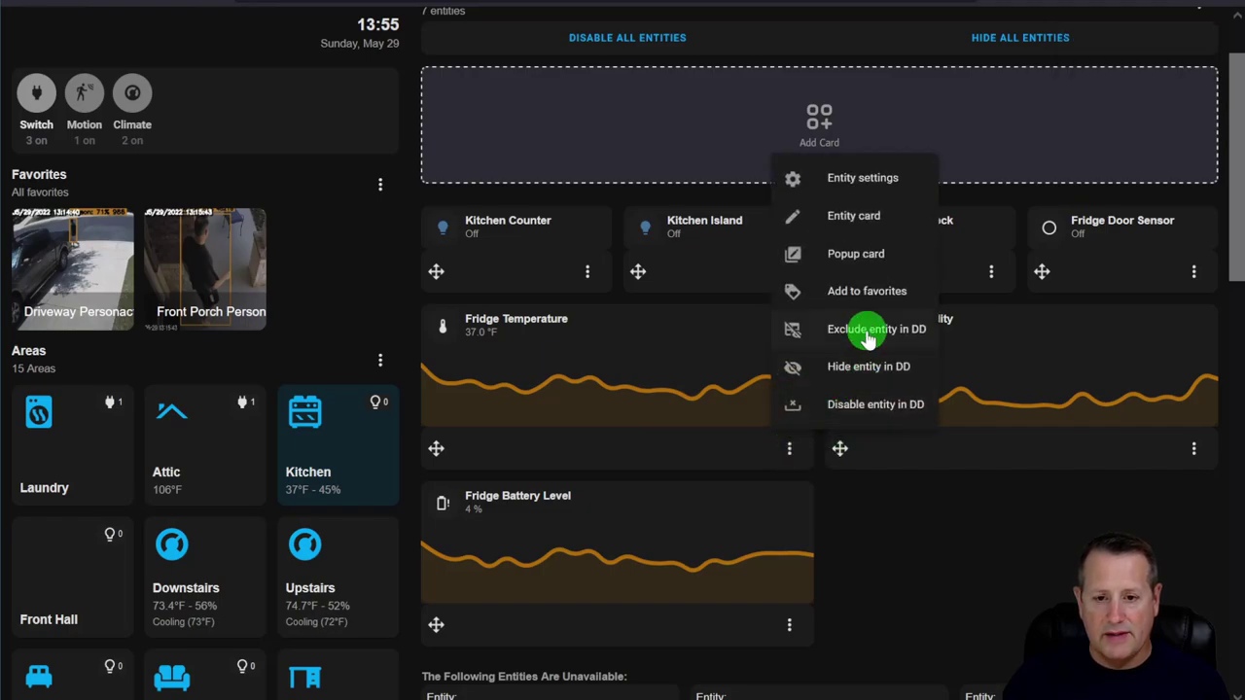
{"action": "left_click", "coordinate": [862, 179]}
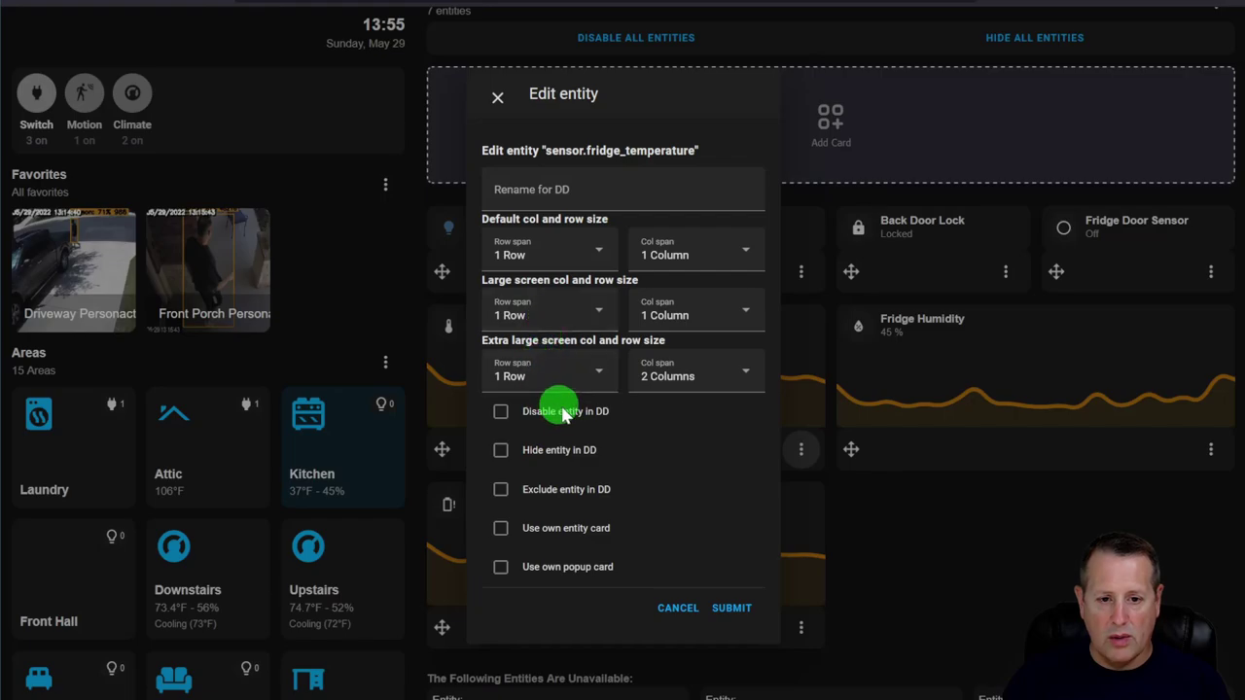
{"action": "left_click", "coordinate": [744, 368]}
{"action": "left_click", "coordinate": [705, 418]}
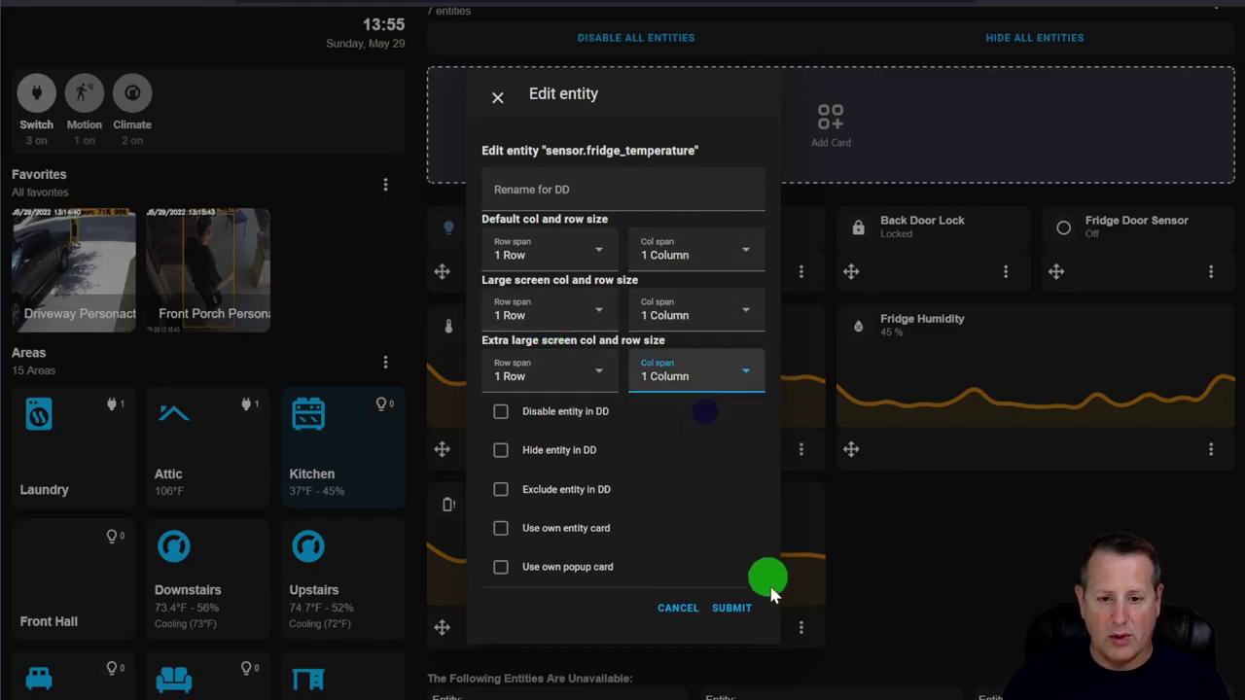
{"action": "left_click", "coordinate": [732, 607]}
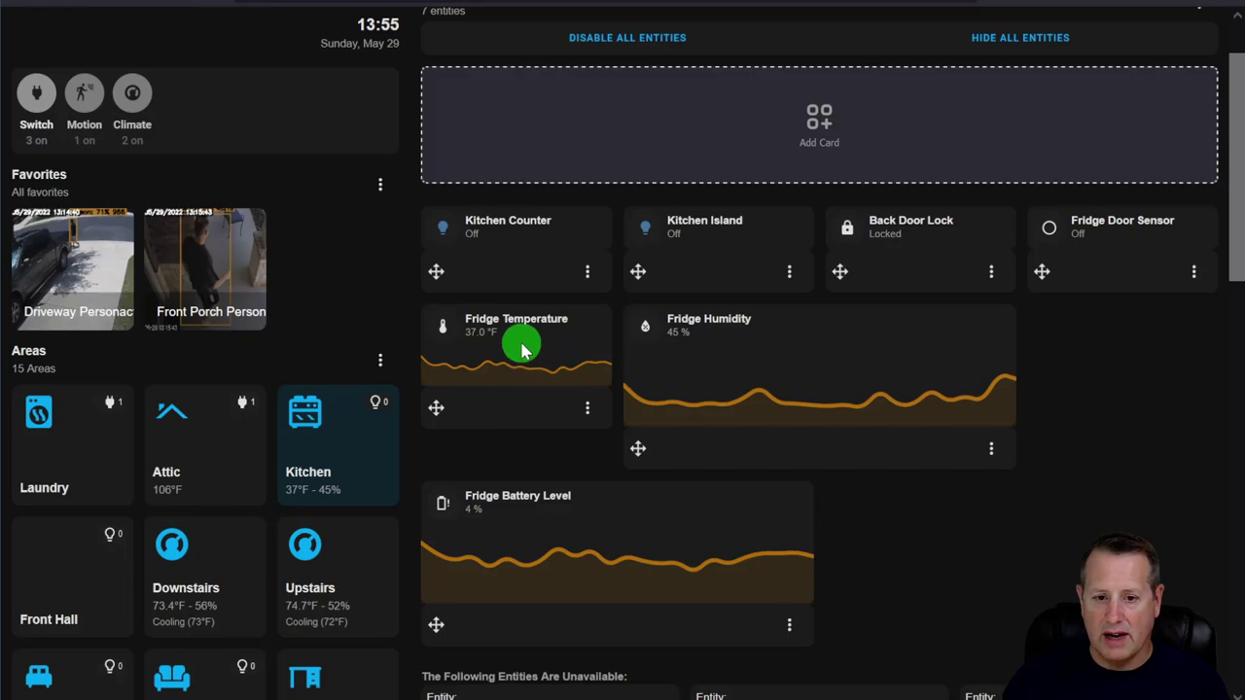
Set the Fridge Humidity card's extra large screen column span to 1 Column and submit the change.
{"action": "left_click", "coordinate": [991, 448]}
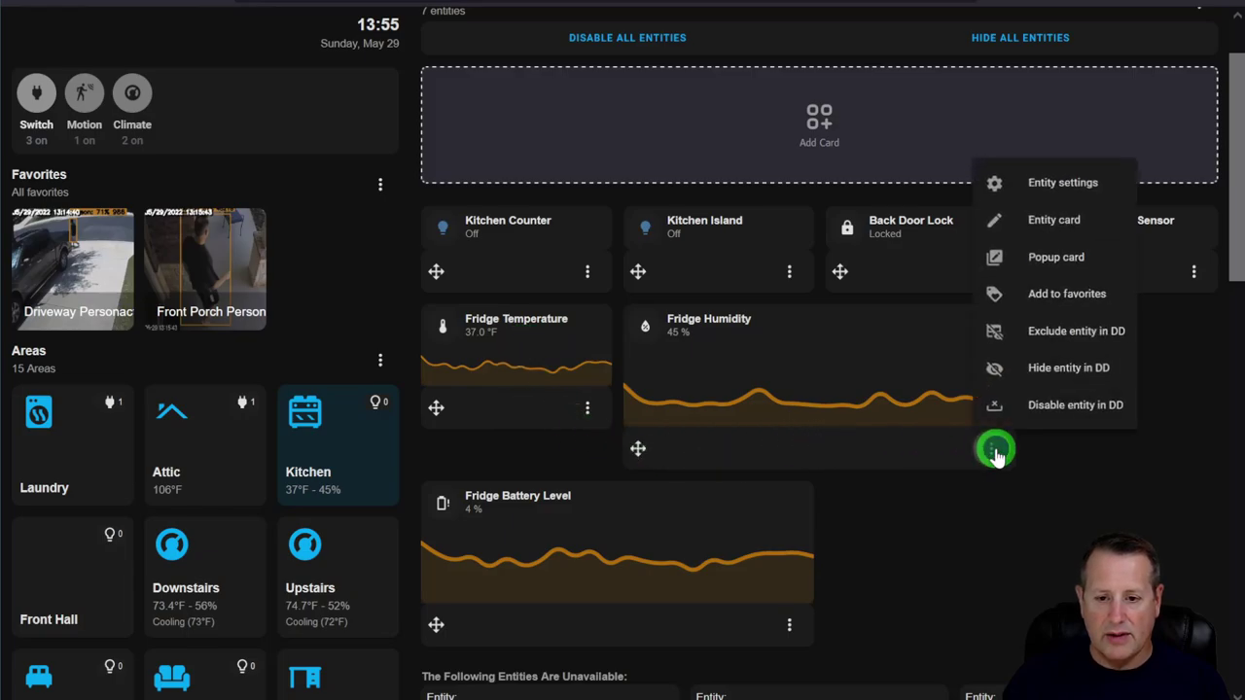
{"action": "left_click", "coordinate": [1049, 176]}
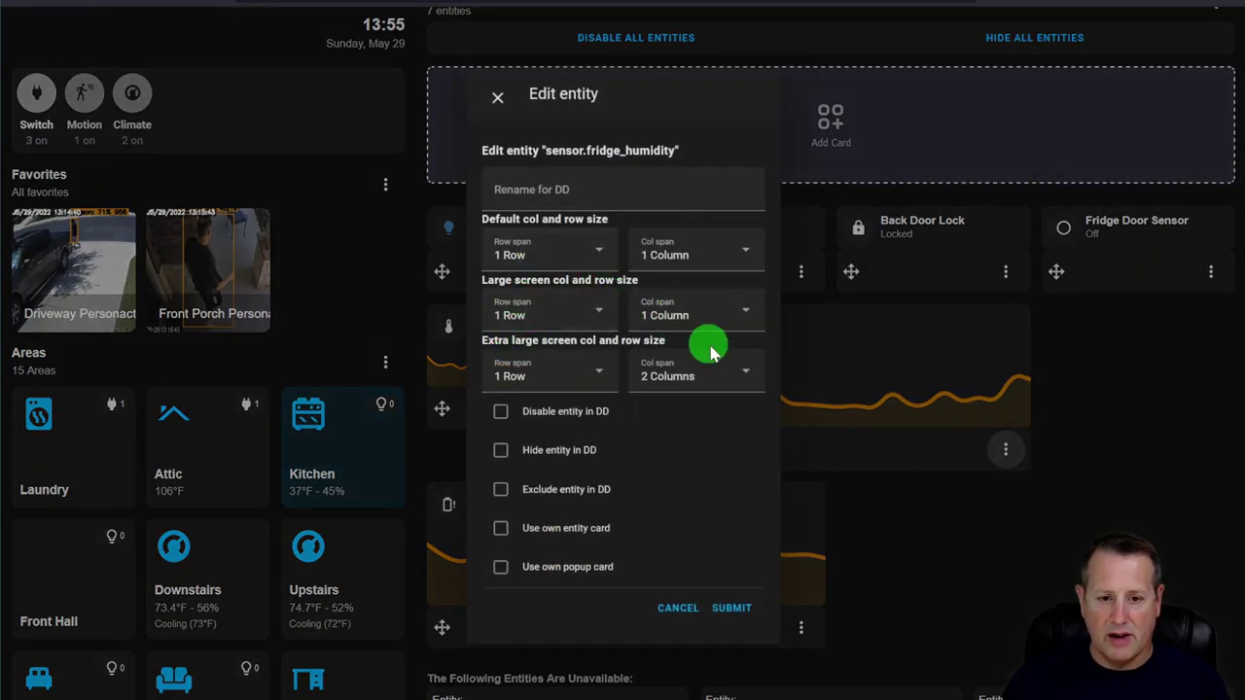
{"action": "left_click", "coordinate": [719, 379]}
{"action": "left_click", "coordinate": [669, 414]}
{"action": "left_click", "coordinate": [724, 606]}
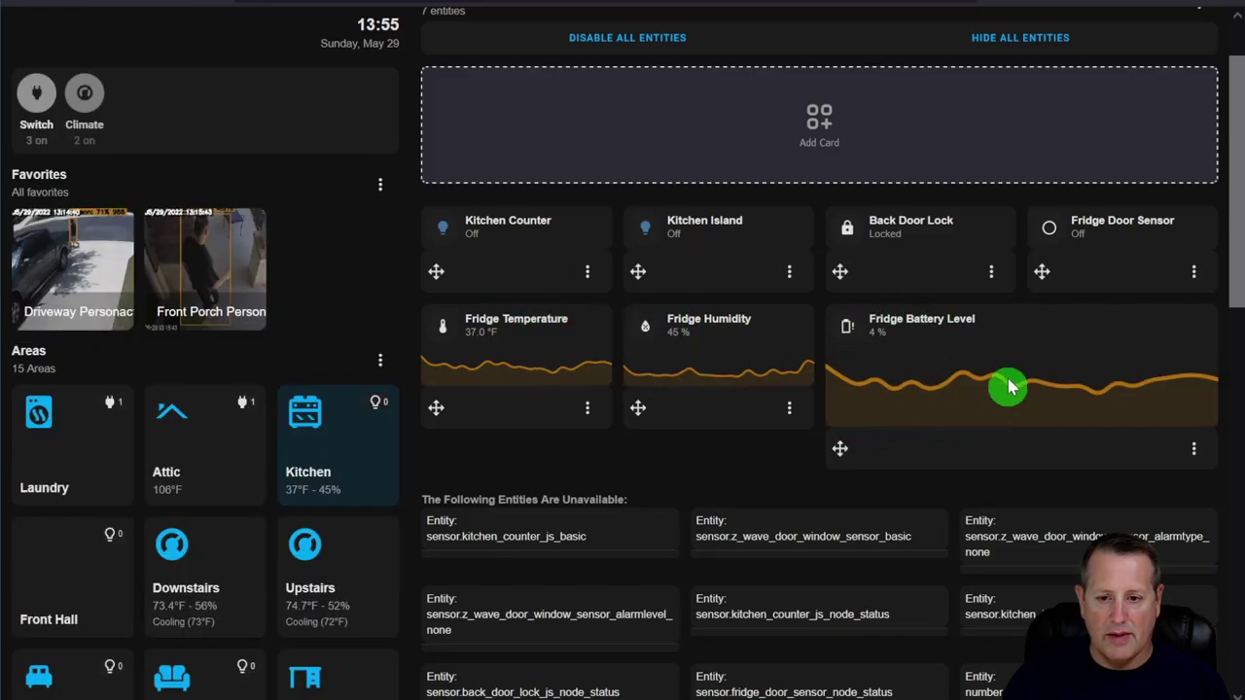
Open the entity settings of the Fridge Battery Level card.
{"action": "left_click", "coordinate": [1193, 449]}
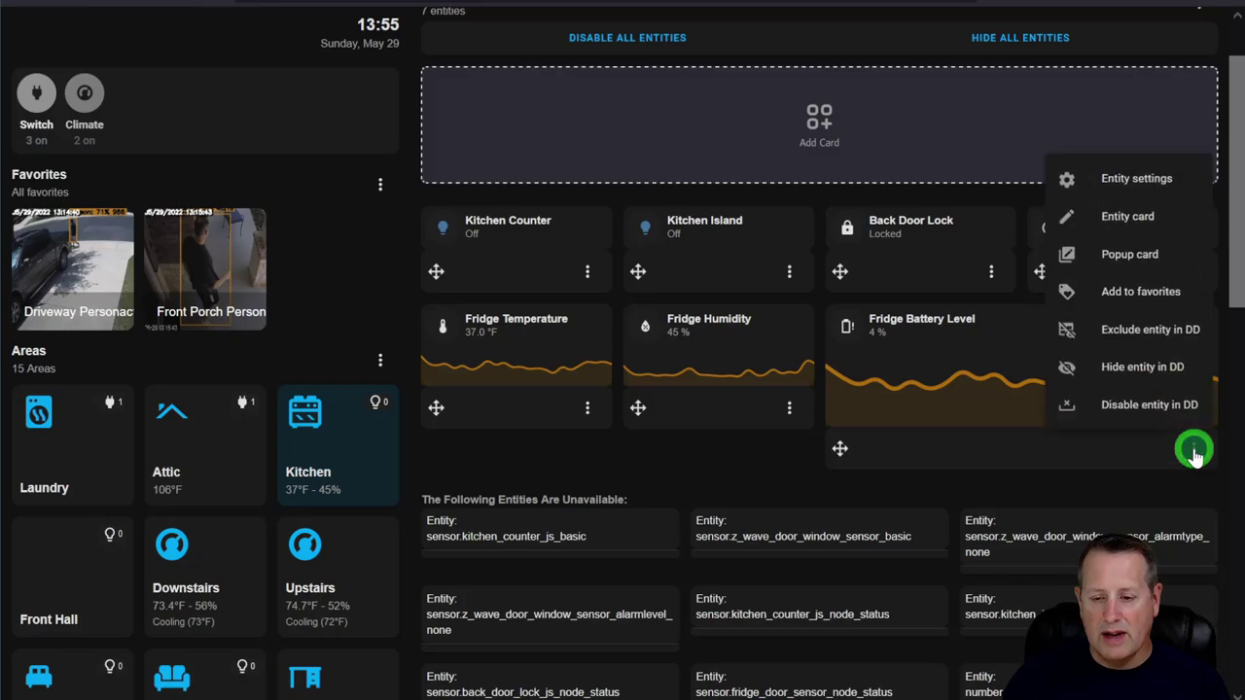
{"action": "left_click", "coordinate": [1136, 180]}
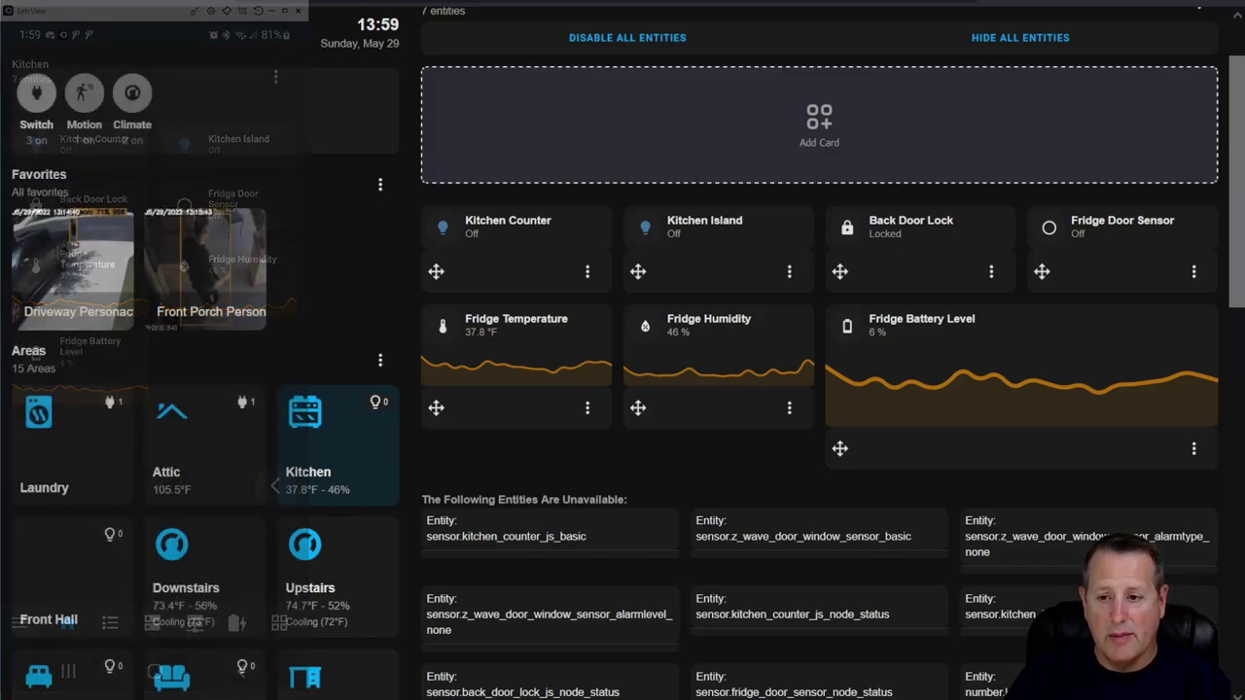
Set the Fridge Temperature card's default column span to 2 Columns and submit the change.
{"action": "left_click", "coordinate": [590, 408]}
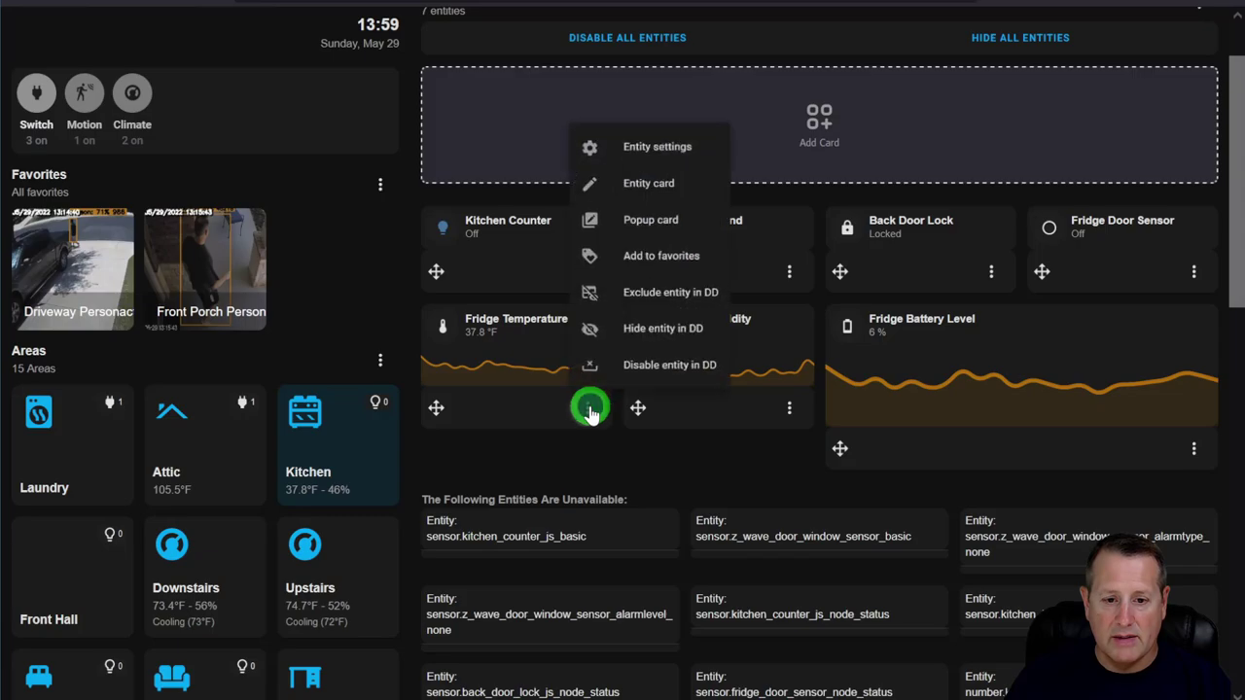
{"action": "left_click", "coordinate": [662, 138]}
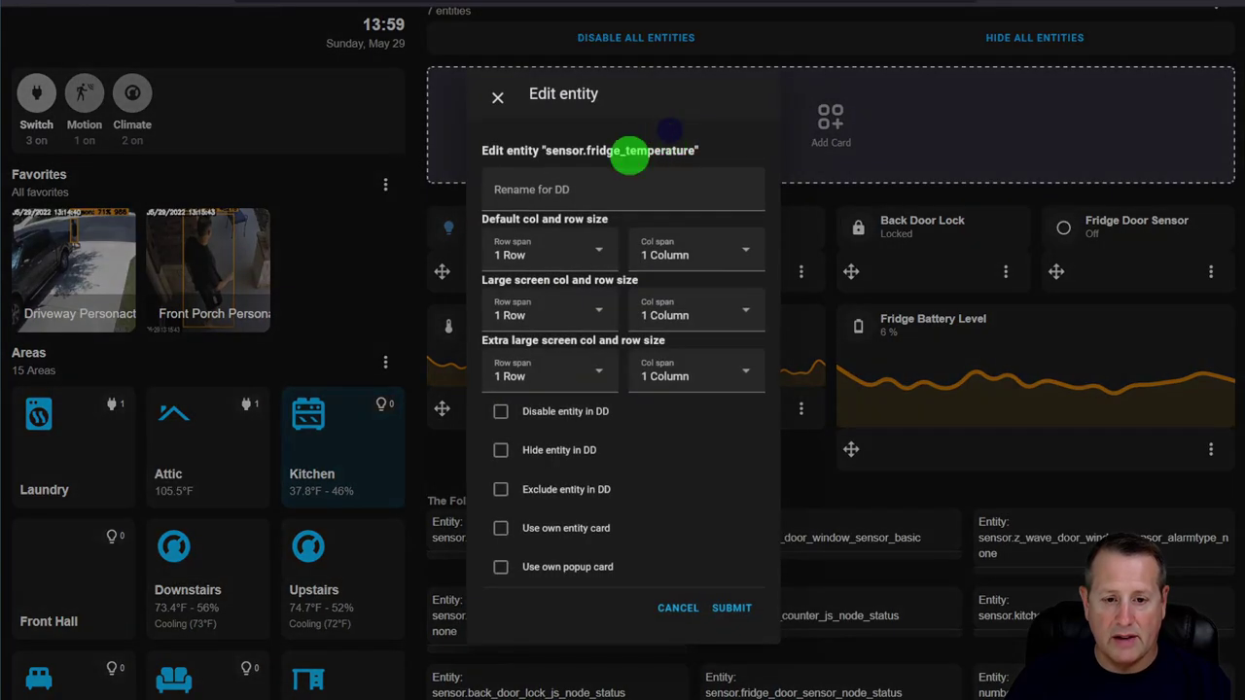
{"action": "left_click", "coordinate": [713, 254]}
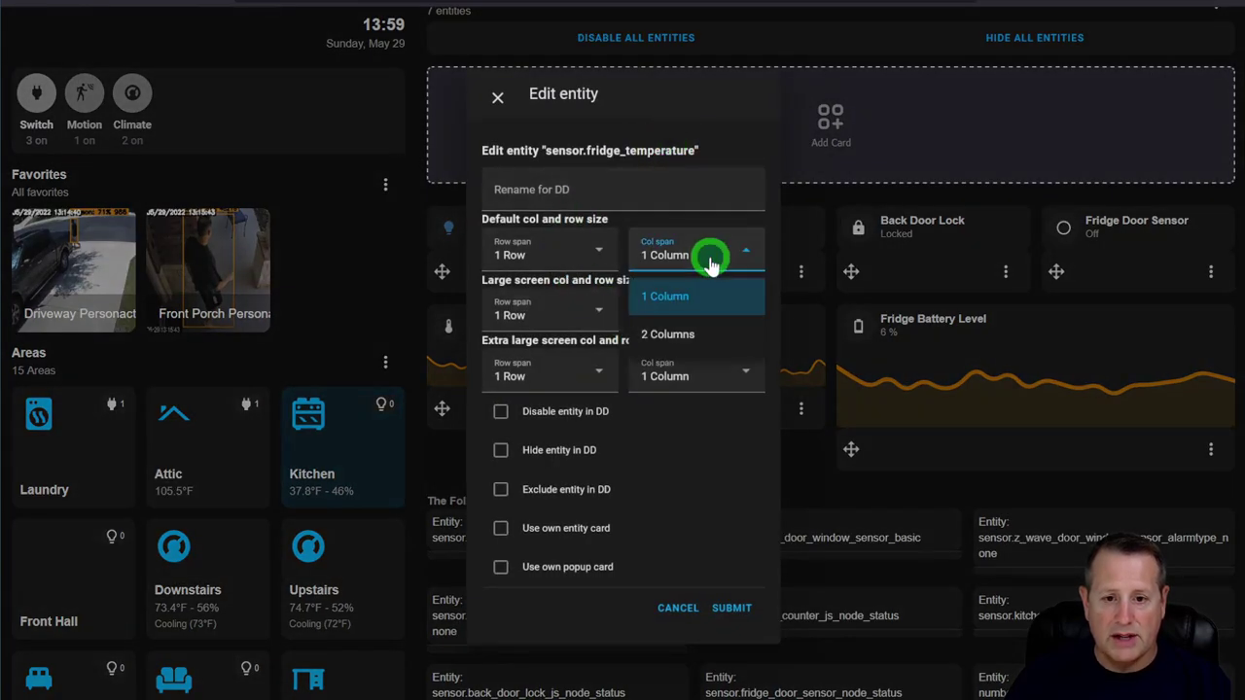
{"action": "left_click", "coordinate": [681, 339]}
{"action": "left_click", "coordinate": [735, 609]}
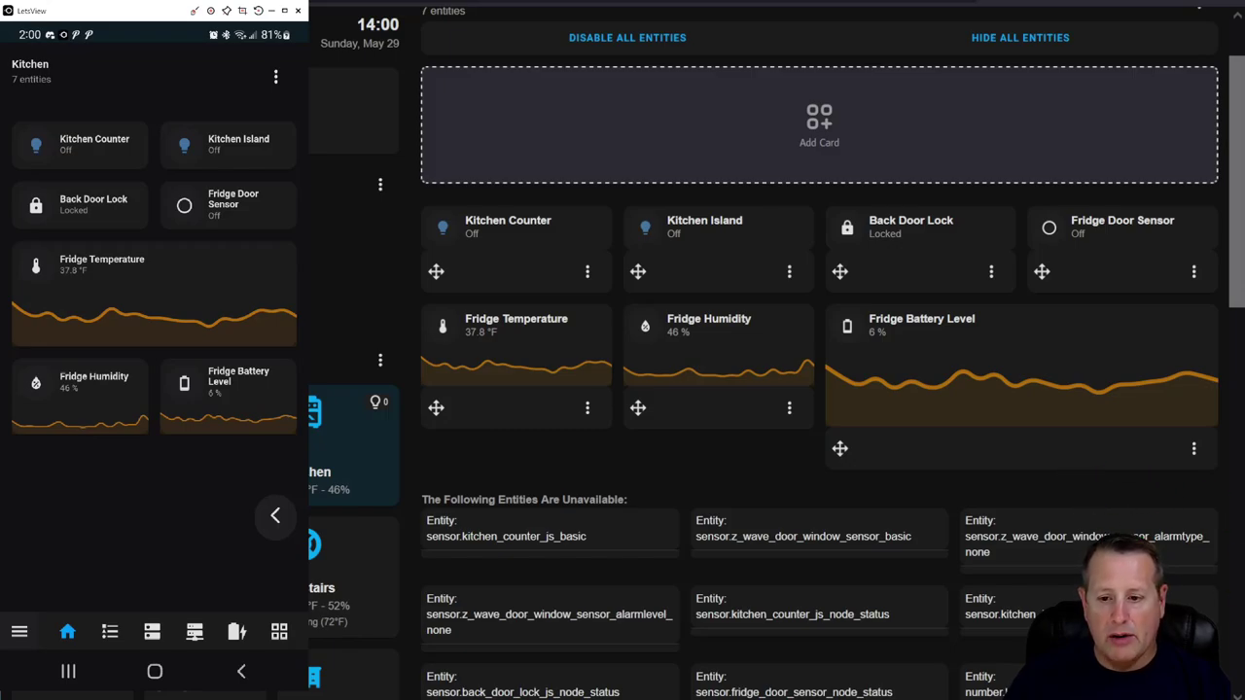
Set the Fridge Humidity card's default column span to 2 Columns and submit the change.
{"action": "left_click", "coordinate": [784, 411]}
{"action": "left_click", "coordinate": [838, 129]}
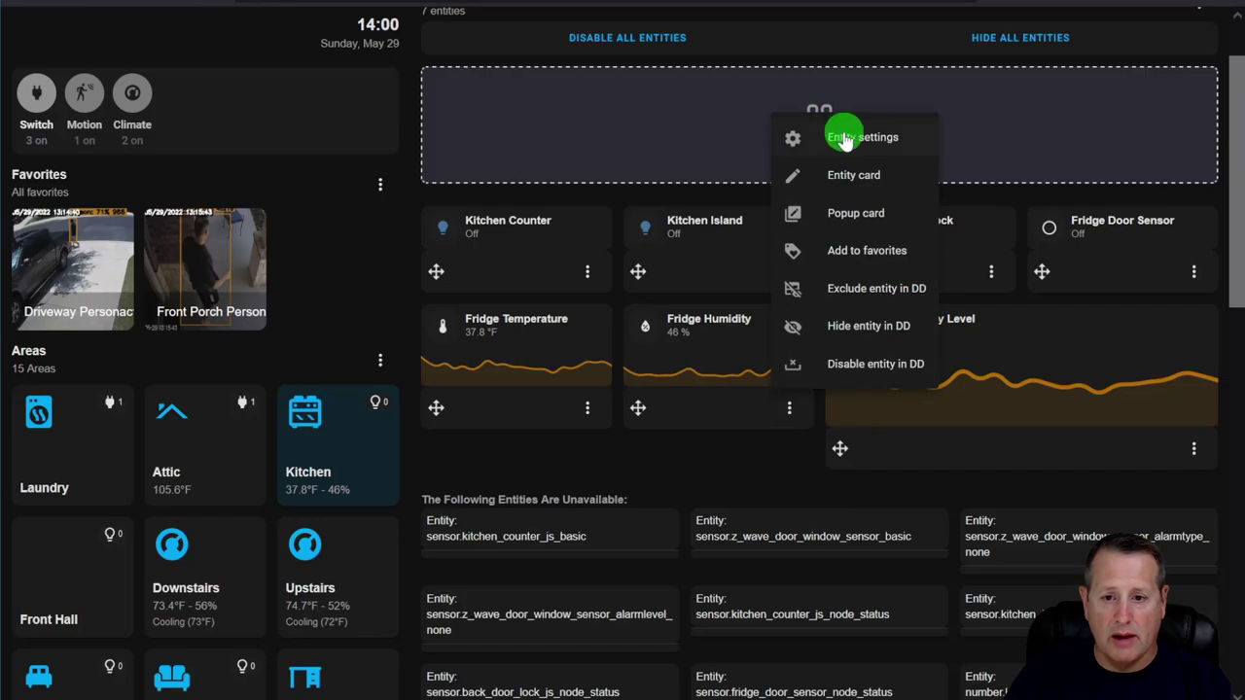
{"action": "left_click", "coordinate": [680, 251]}
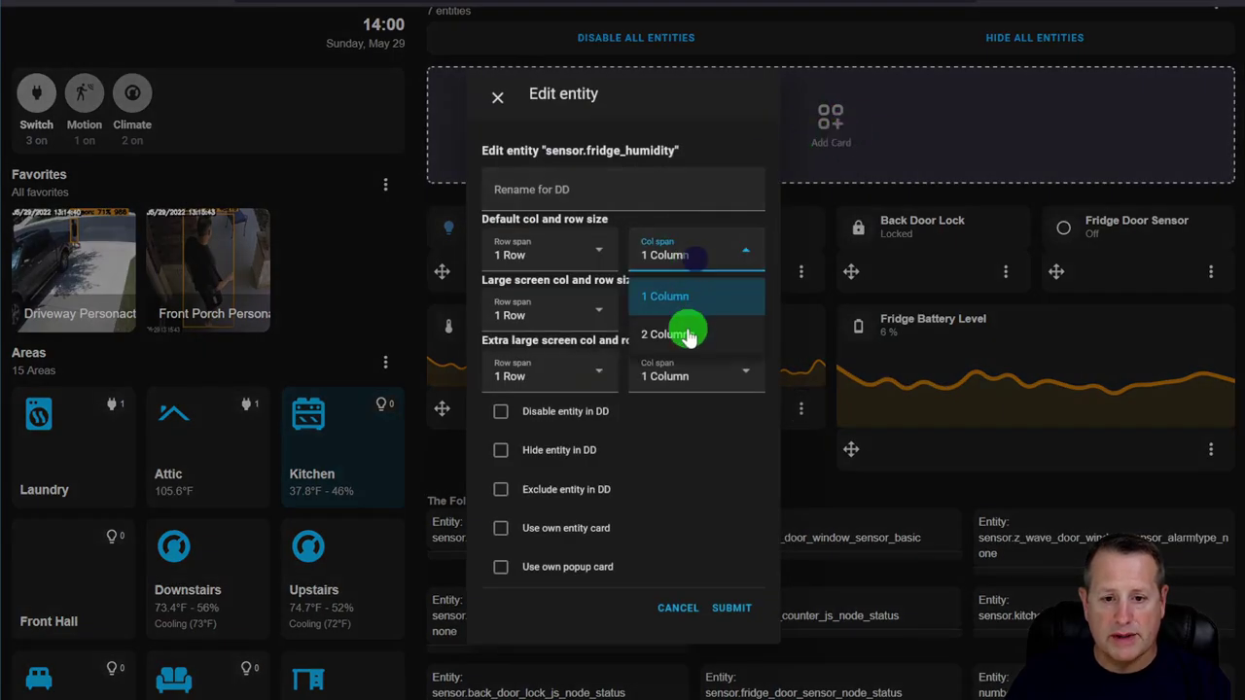
{"action": "left_click", "coordinate": [690, 327]}
{"action": "left_click", "coordinate": [736, 608]}
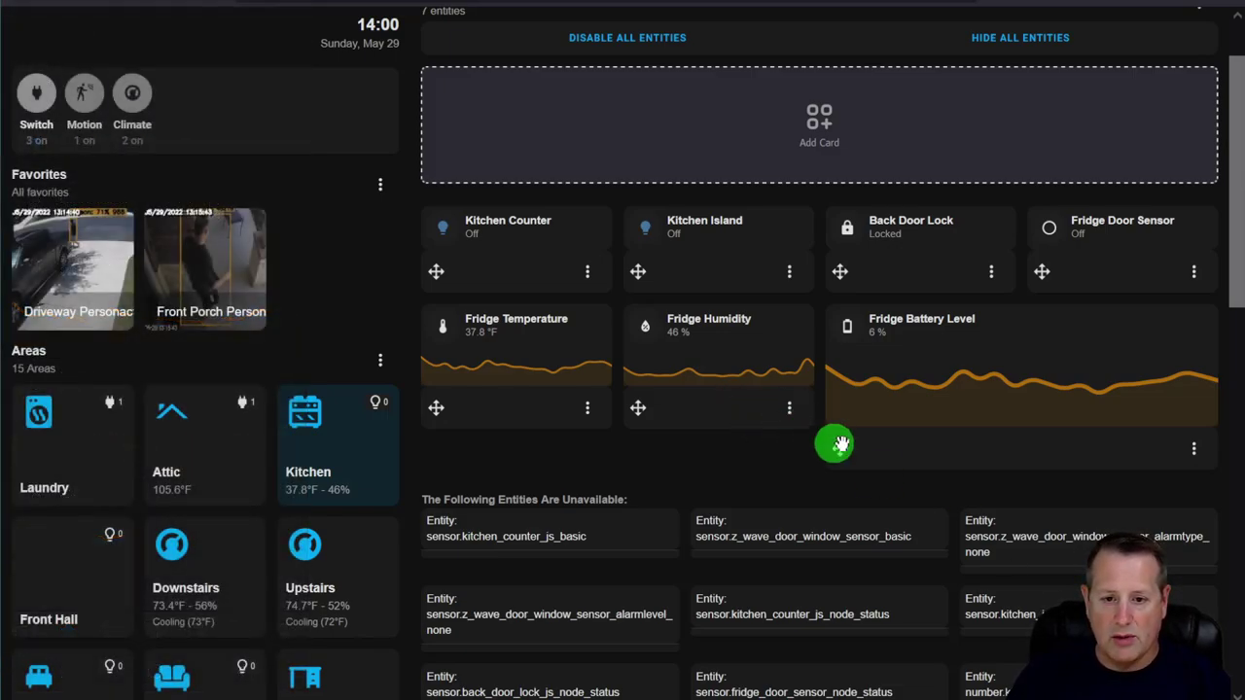
Set the Fridge Battery Level card's default column span to 2 Columns and submit the change.
{"action": "left_click", "coordinate": [1193, 448]}
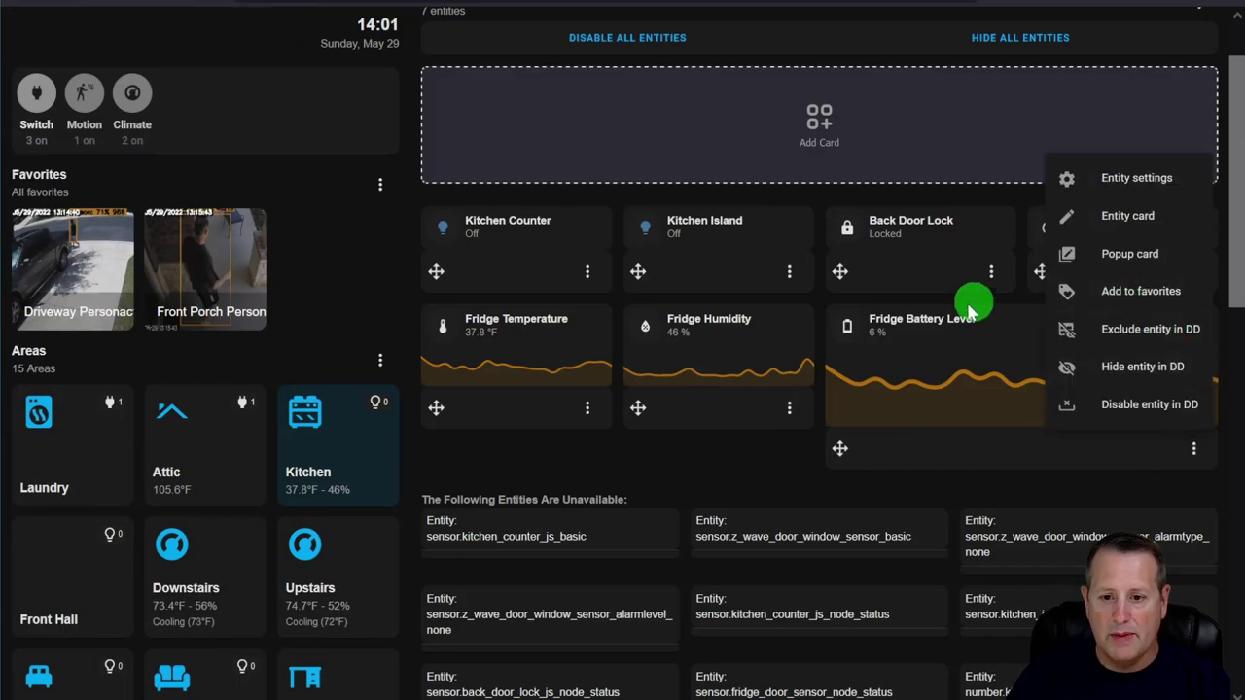
{"action": "left_click", "coordinate": [1113, 181]}
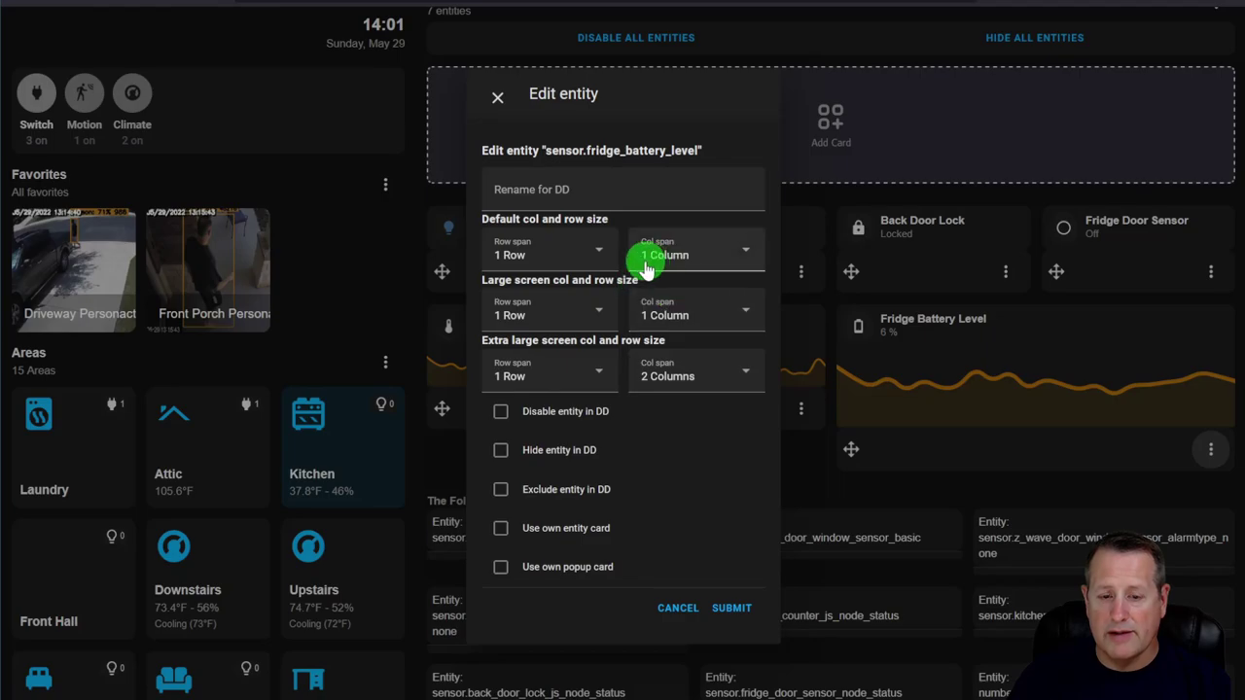
{"action": "left_click", "coordinate": [687, 264]}
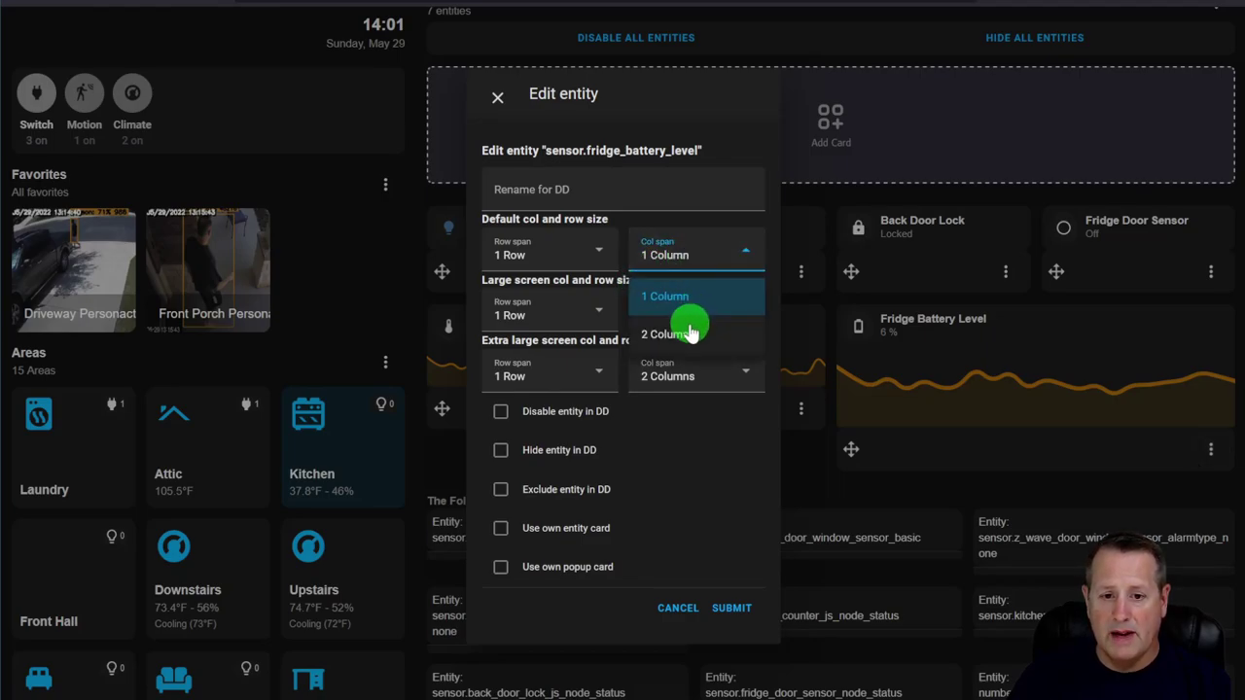
{"action": "left_click", "coordinate": [689, 330]}
{"action": "left_click", "coordinate": [745, 610]}
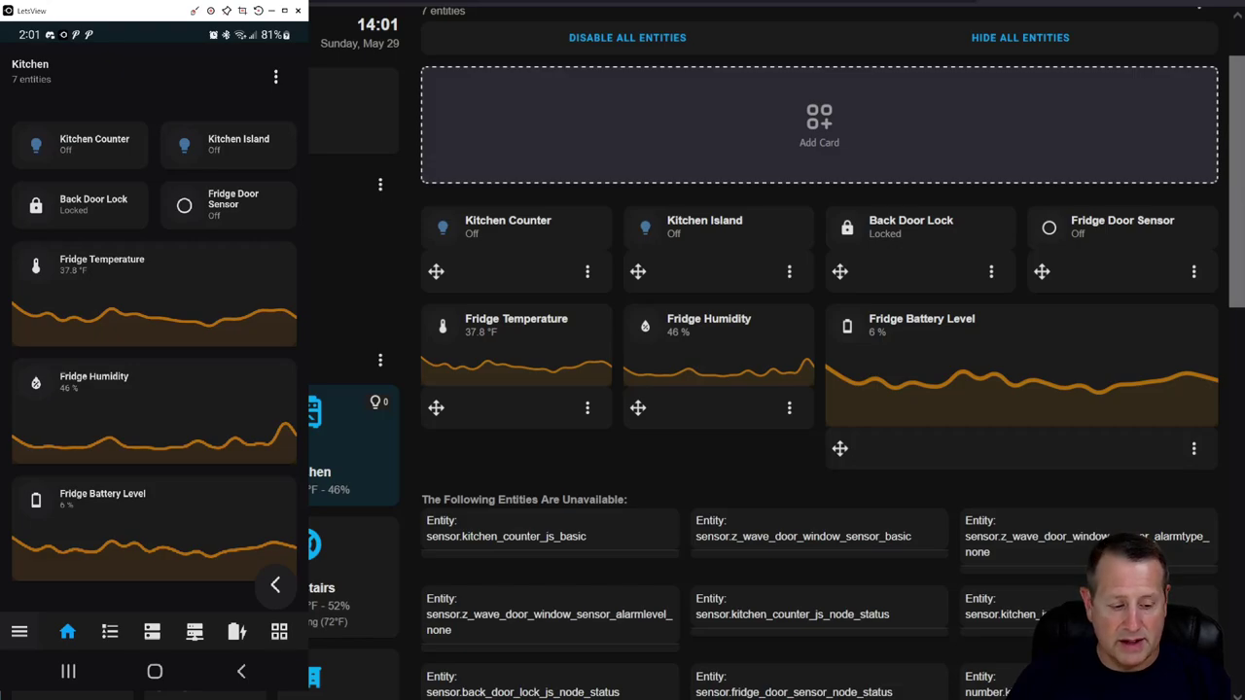
Switch to the mirrored phone view in LetsView and check the layout of the Kitchen area's fridge cards.
{"action": "scroll", "coordinate": [155, 321], "scroll_direction": "down", "scroll_amount": 2}
{"action": "scroll", "coordinate": [155, 321], "scroll_direction": "up", "scroll_amount": 2}
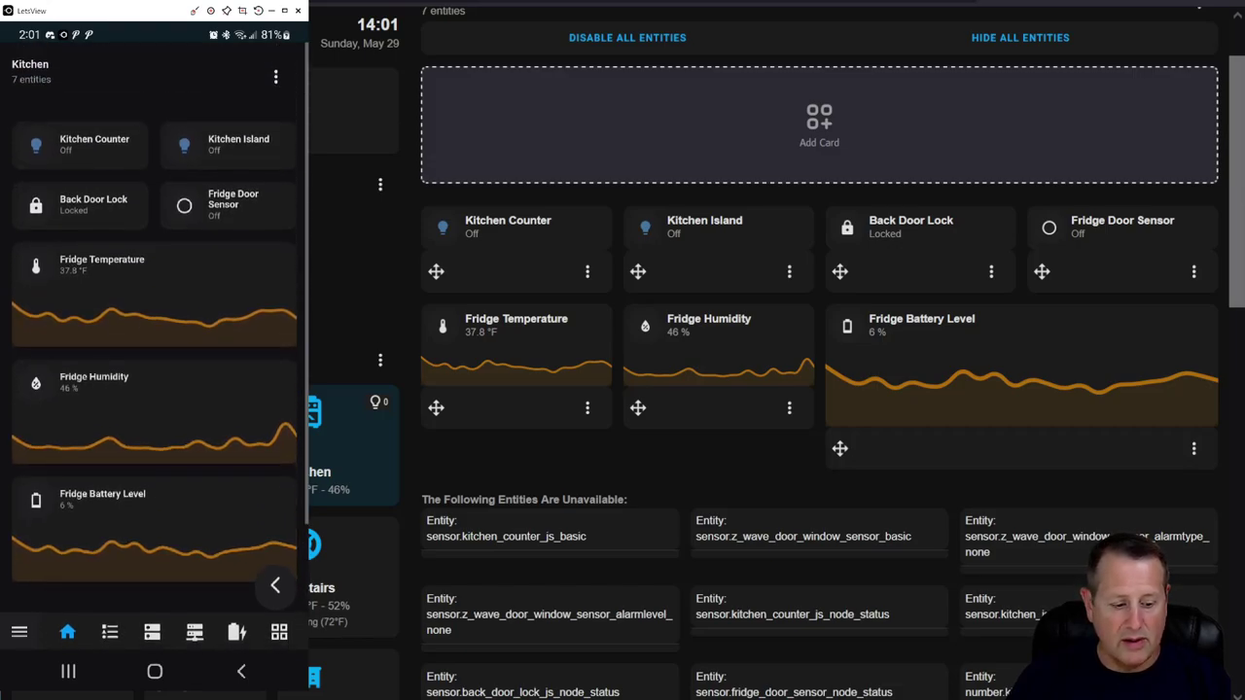
{"action": "scroll", "coordinate": [155, 321], "scroll_direction": "down", "scroll_amount": 4}
{"action": "scroll", "coordinate": [156, 321], "scroll_direction": "up", "scroll_amount": 3}
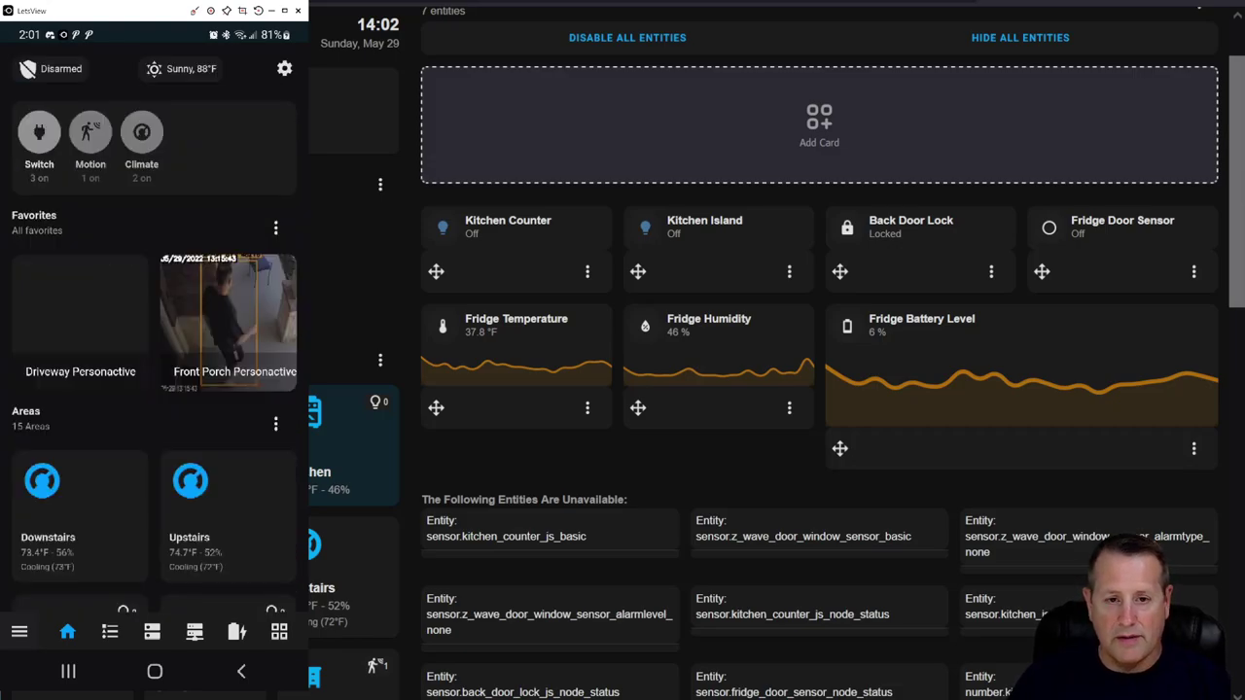
Look through the favorites and all area cards on the phone's dashboard home page.
{"action": "scroll", "coordinate": [154, 331], "scroll_direction": "down", "scroll_amount": 2}
{"action": "scroll", "coordinate": [154, 331], "scroll_direction": "up", "scroll_amount": 2}
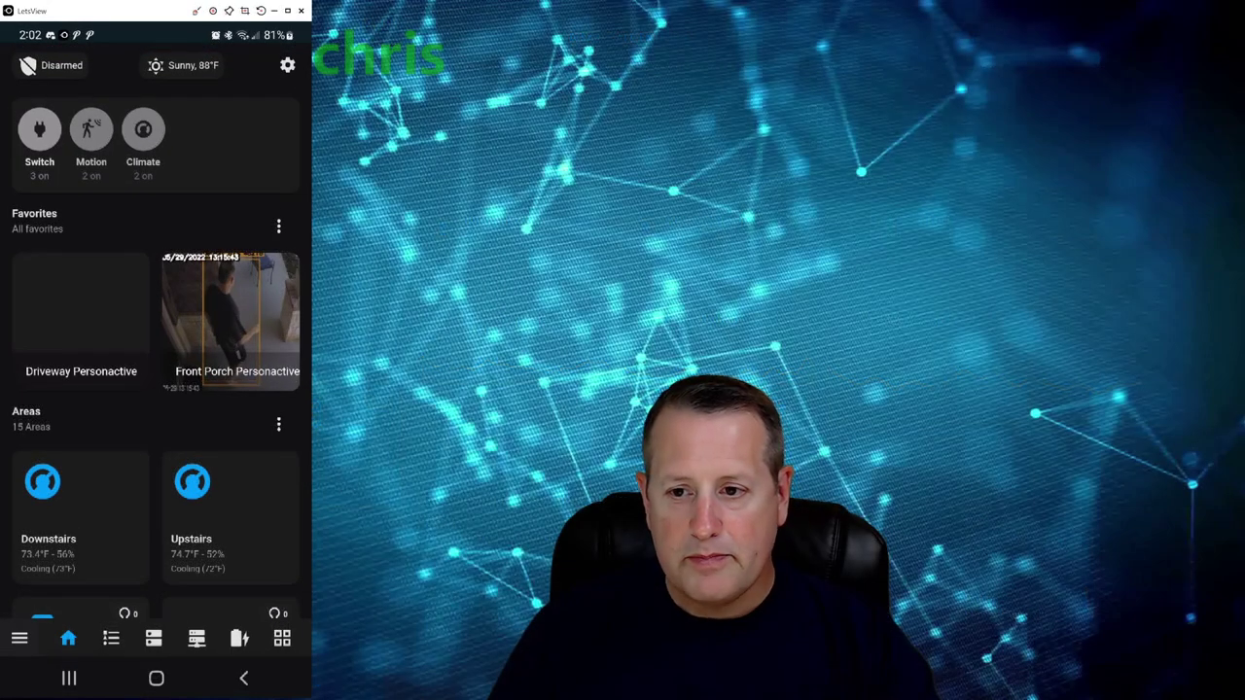
{"action": "scroll", "coordinate": [154, 331], "scroll_direction": "down", "scroll_amount": 2}
{"action": "scroll", "coordinate": [154, 330], "scroll_direction": "up", "scroll_amount": 2}
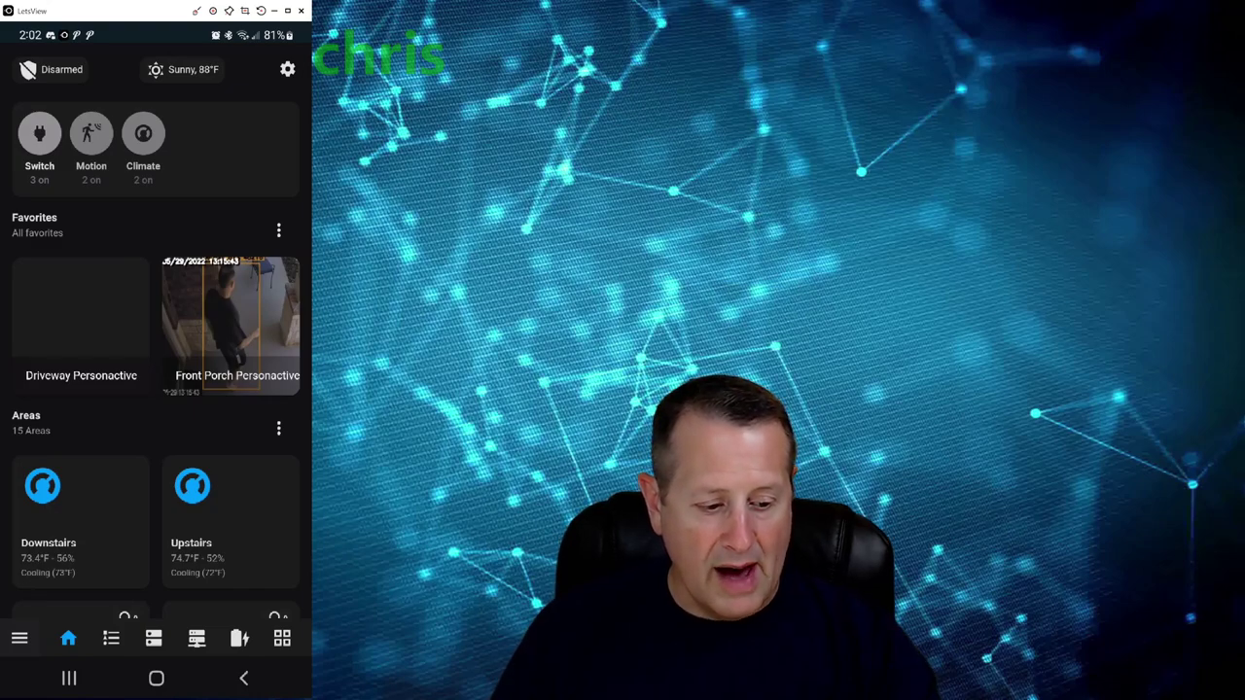
{"action": "scroll", "coordinate": [153, 331], "scroll_direction": "down", "scroll_amount": 3}
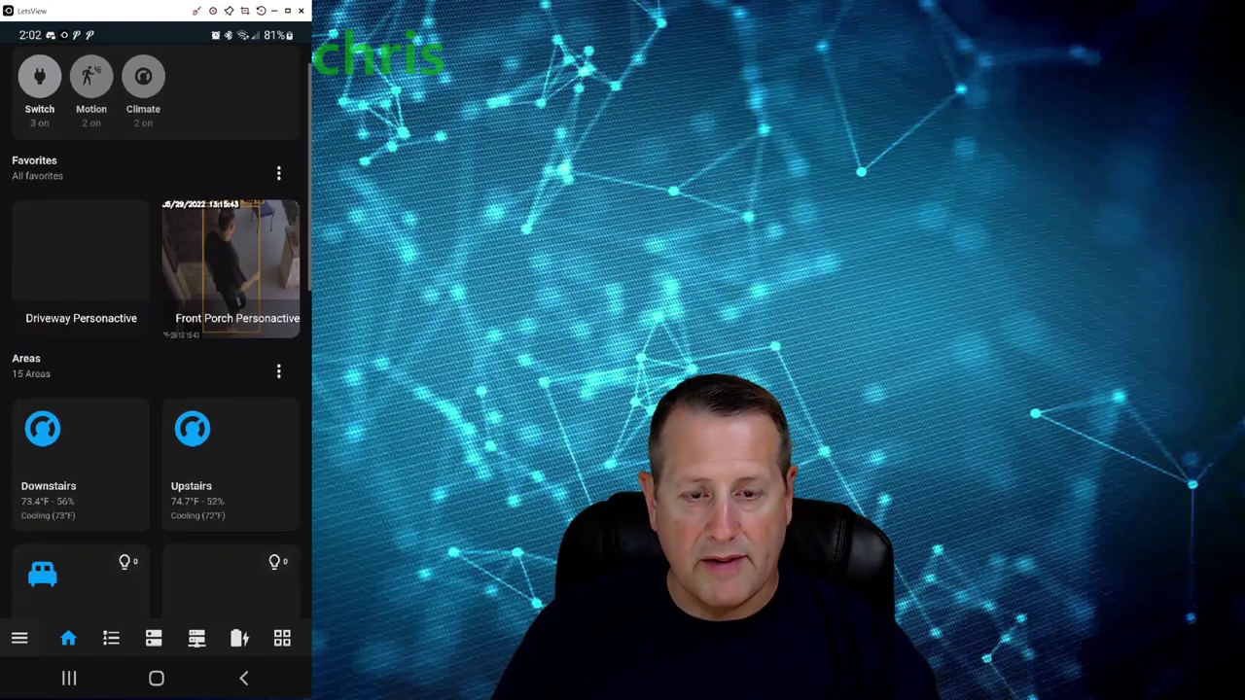
{"action": "scroll", "coordinate": [154, 331], "scroll_direction": "down", "scroll_amount": 8}
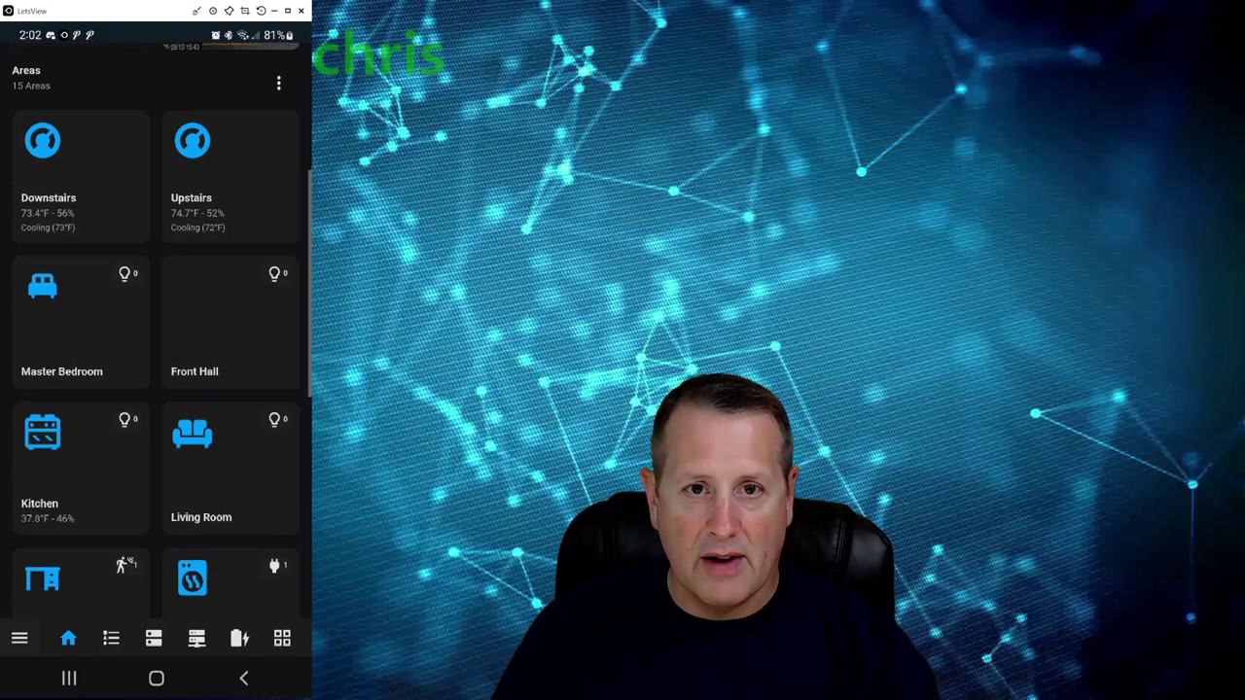
{"action": "scroll", "coordinate": [154, 331], "scroll_direction": "down", "scroll_amount": 13}
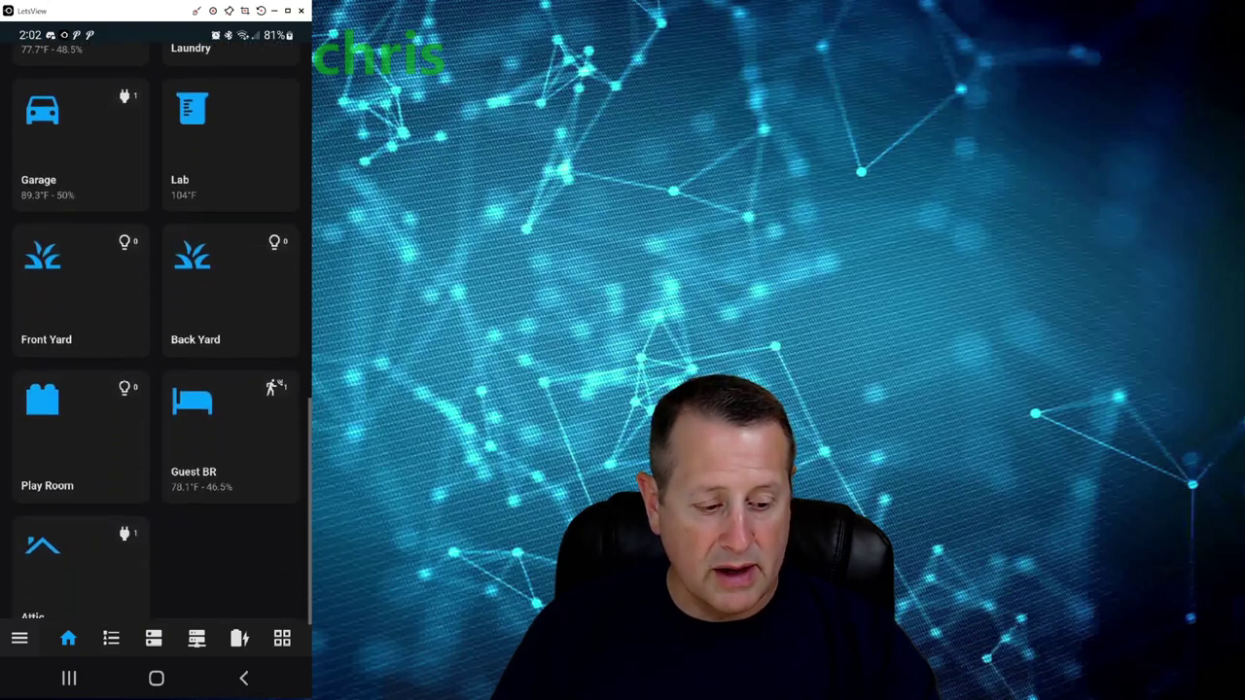
{"action": "scroll", "coordinate": [154, 330], "scroll_direction": "up", "scroll_amount": 20}
{"action": "scroll", "coordinate": [154, 331], "scroll_direction": "down", "scroll_amount": 8}
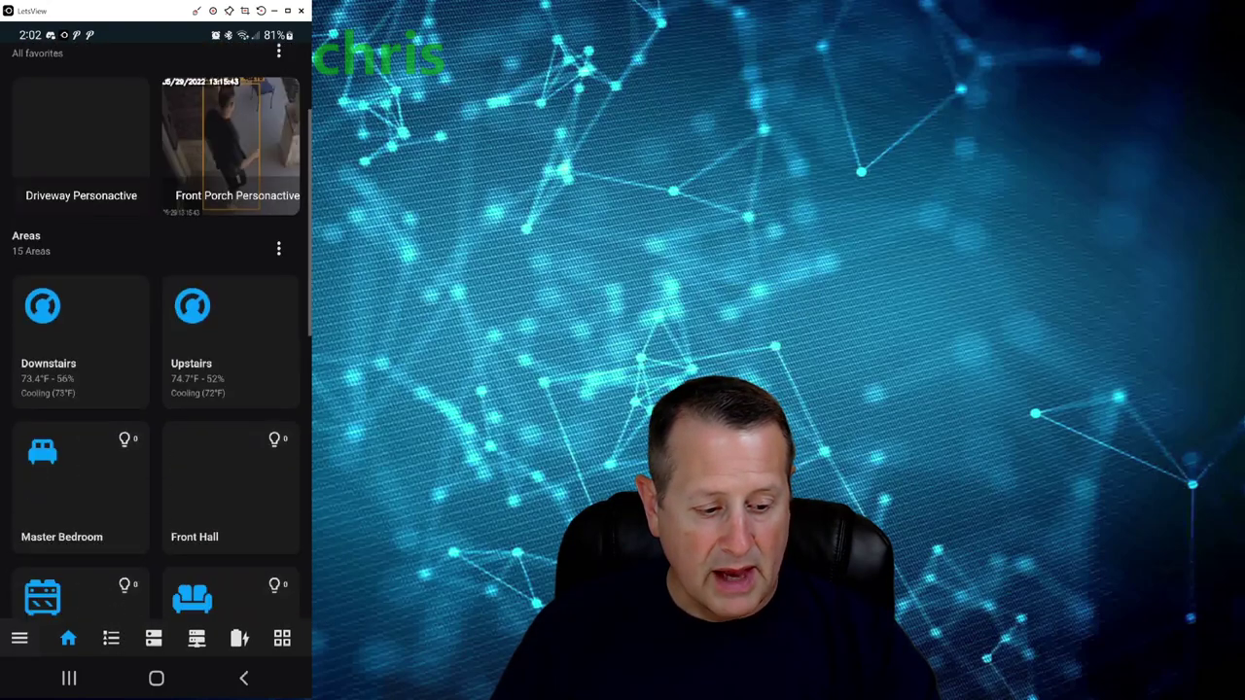
{"action": "scroll", "coordinate": [153, 330], "scroll_direction": "down", "scroll_amount": 4}
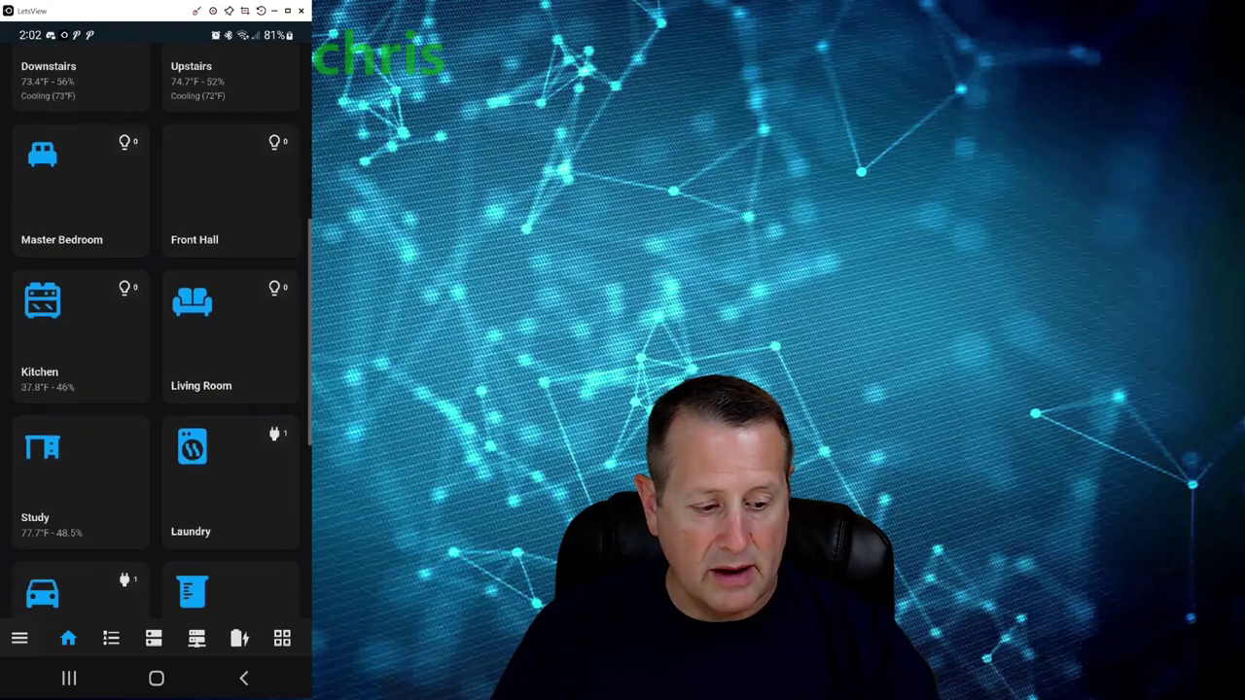
View the Kitchen area's entity cards on the phone and return to the area cards on the home page.
{"action": "left_click", "coordinate": [81, 397]}
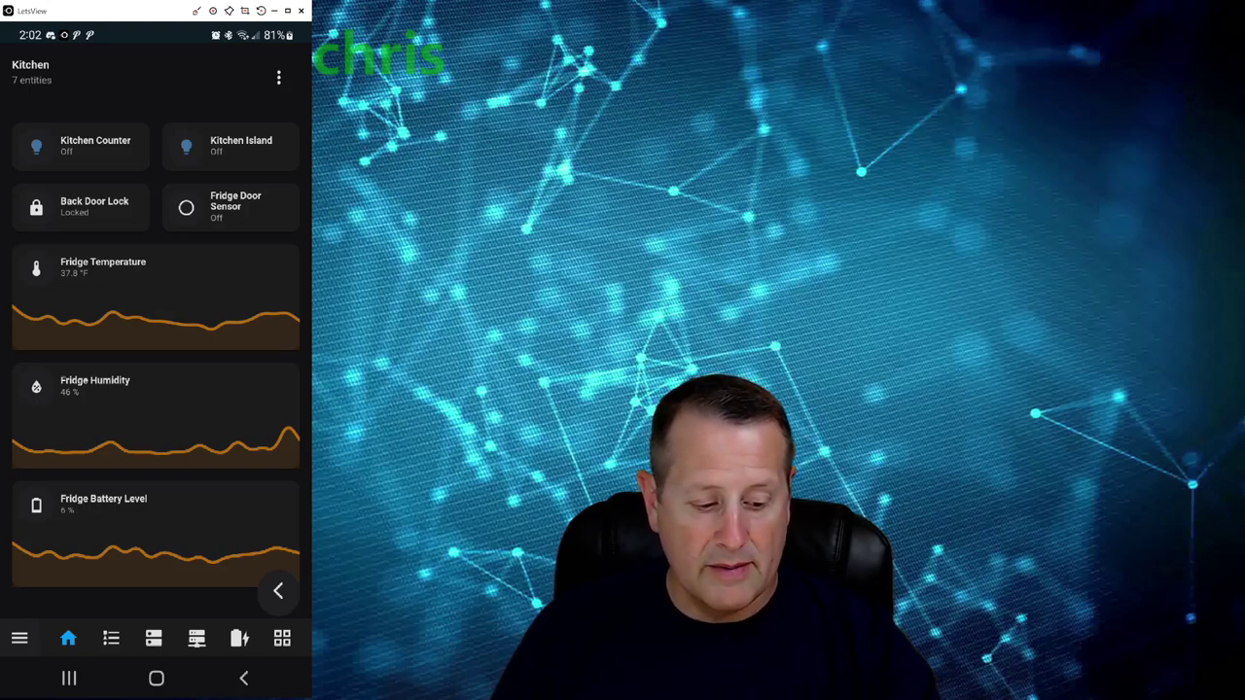
{"action": "scroll", "coordinate": [156, 330], "scroll_direction": "down", "scroll_amount": 3}
{"action": "left_click", "coordinate": [244, 678]}
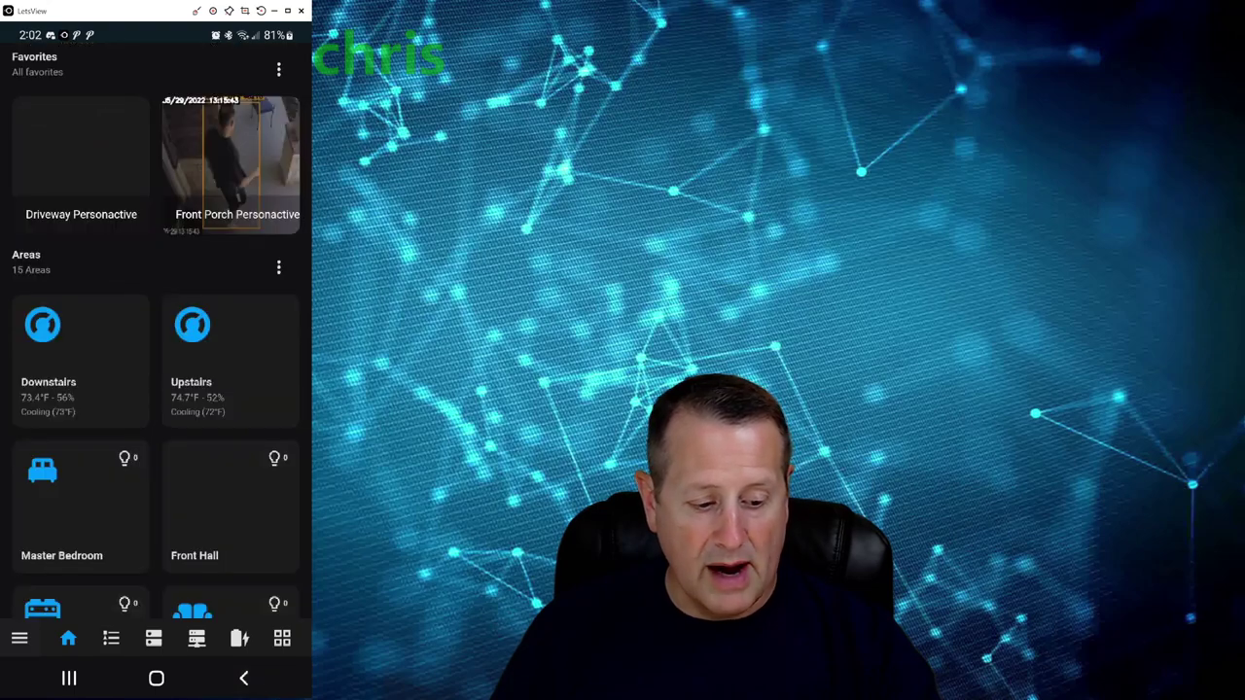
{"action": "scroll", "coordinate": [156, 331], "scroll_direction": "down", "scroll_amount": 3}
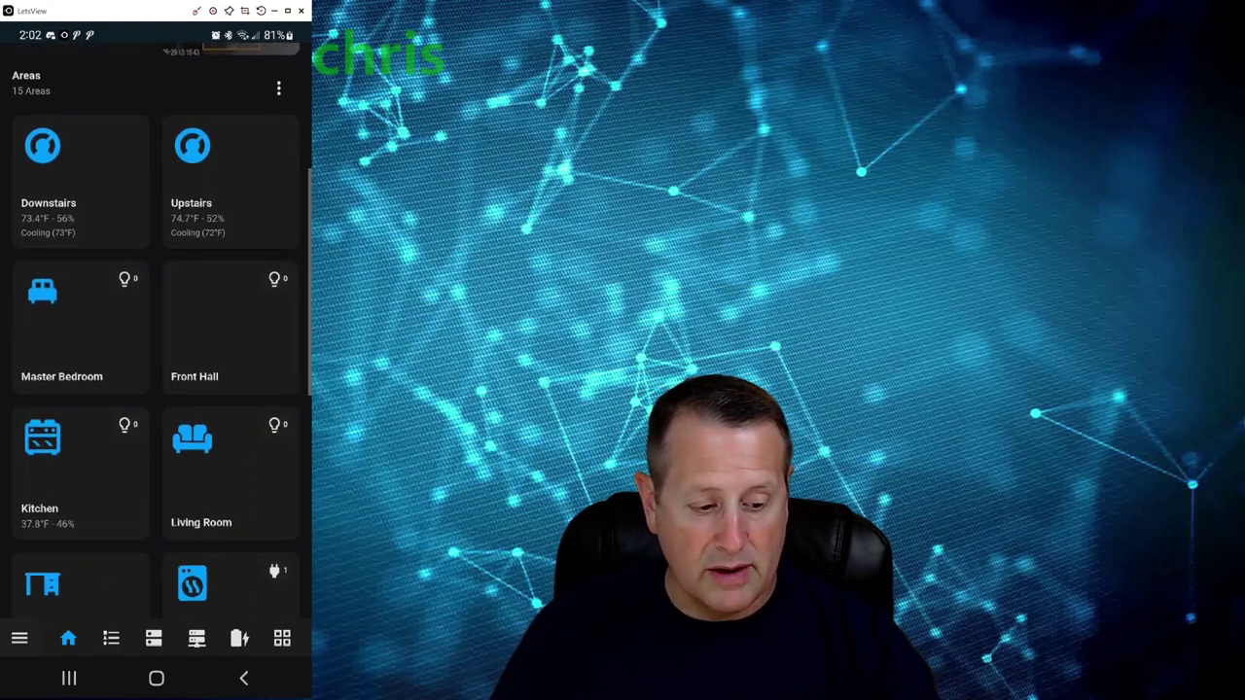
View the entity cards of the Living Room, Downstairs and Upstairs areas on the phone.
{"action": "left_click", "coordinate": [201, 443]}
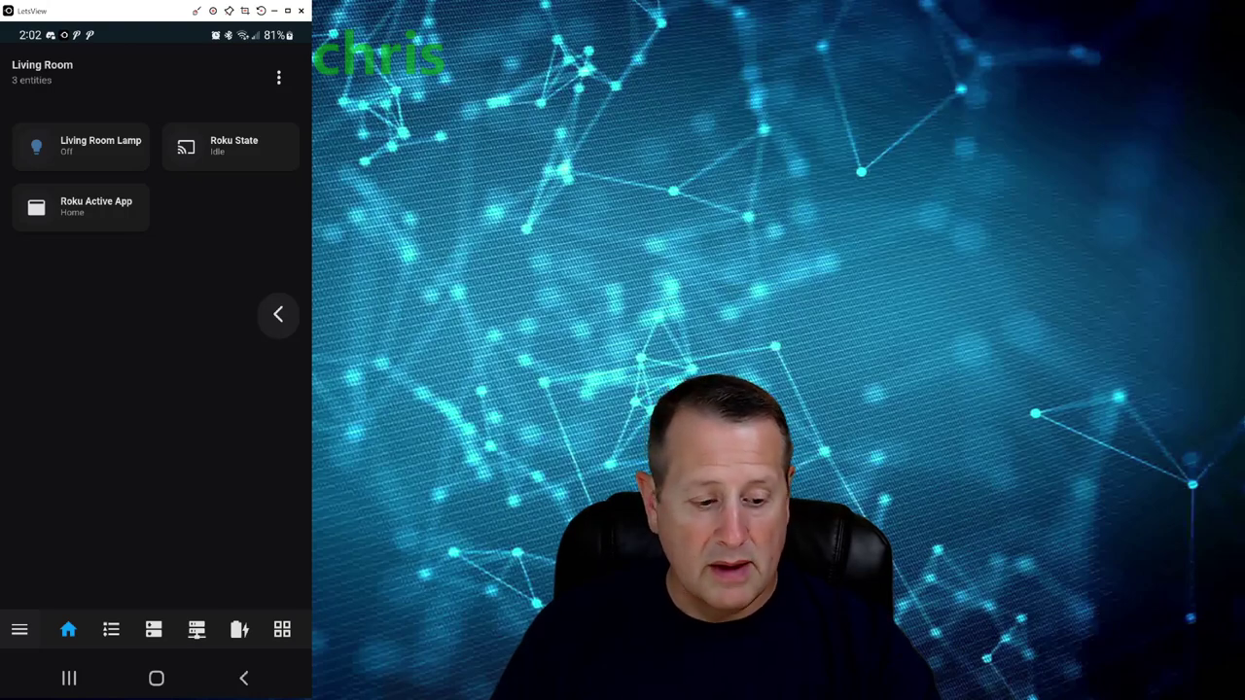
{"action": "key", "text": "Escape"}
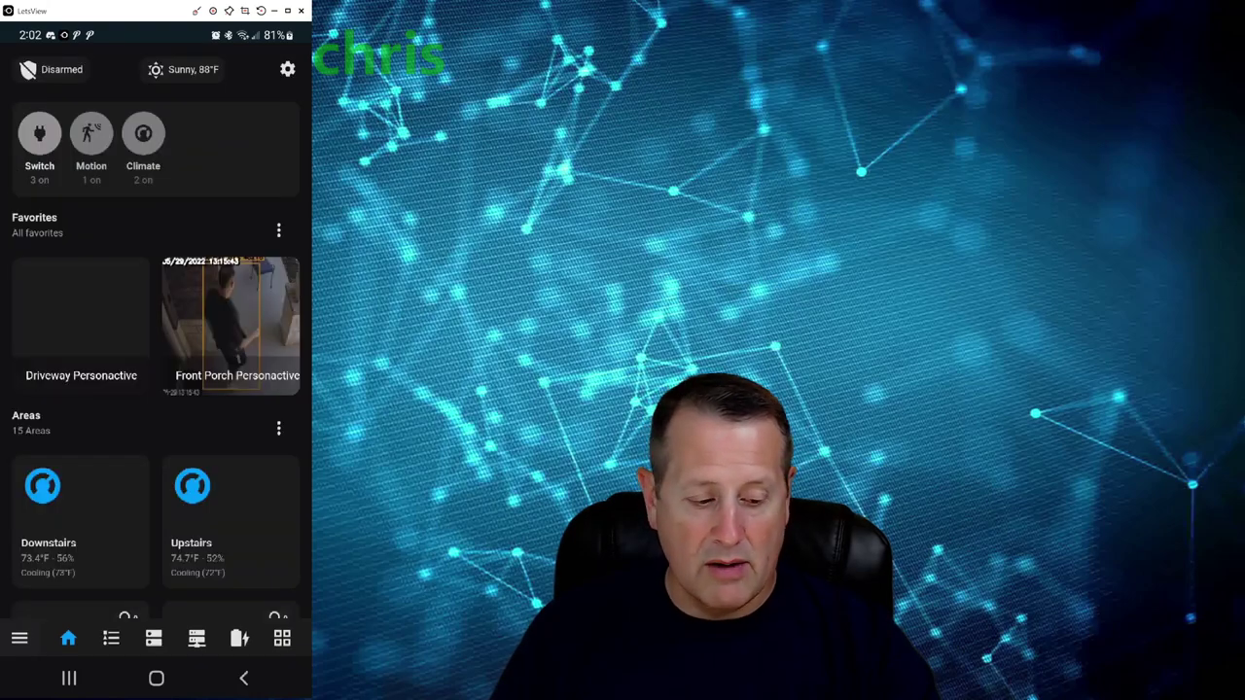
{"action": "scroll", "coordinate": [156, 330], "scroll_direction": "down", "scroll_amount": 1}
{"action": "left_click", "coordinate": [58, 447]}
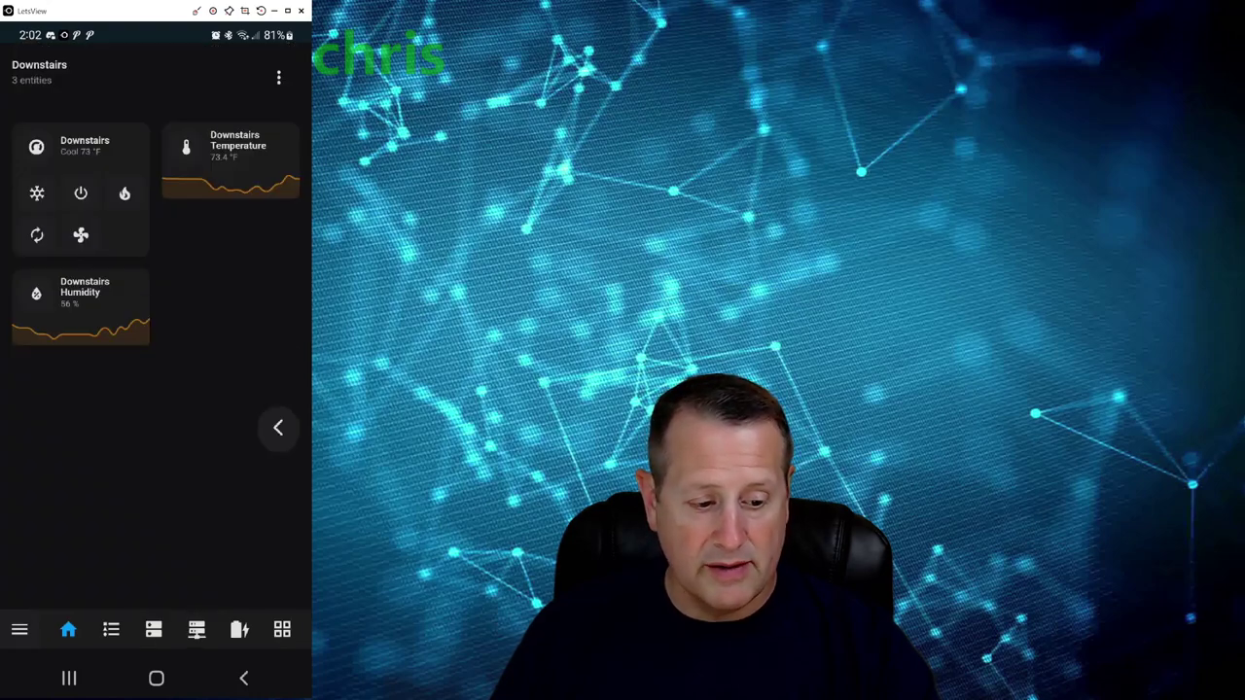
{"action": "key", "text": "Escape"}
{"action": "left_click", "coordinate": [195, 467]}
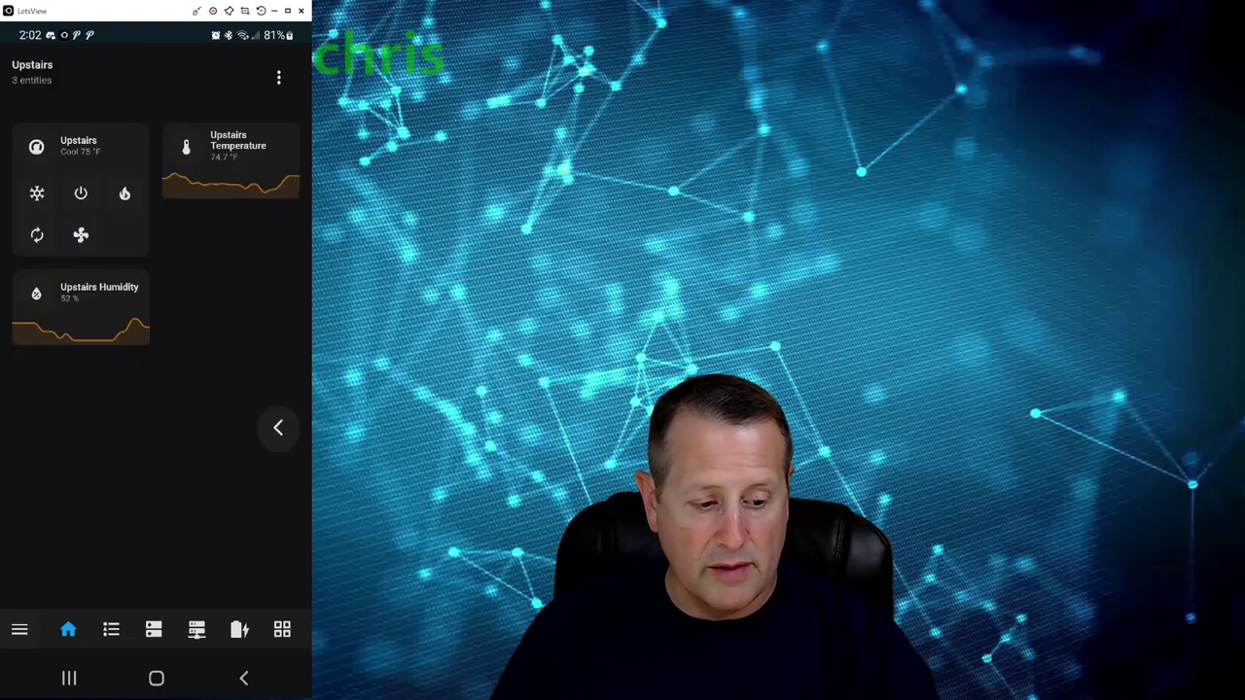
{"action": "key", "text": "Escape"}
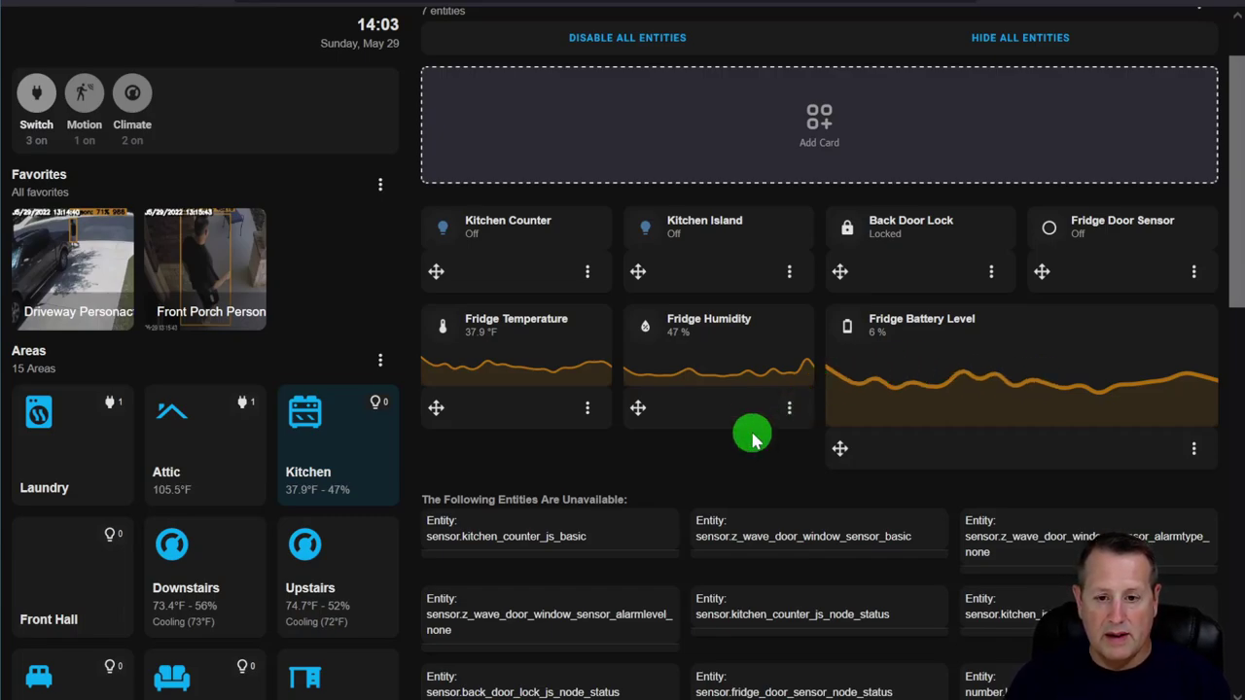
Set the Kitchen area's Fridge Temperature card to a column span of 4 Columns on extra large screens and submit.
{"action": "scroll", "coordinate": [752, 439], "scroll_direction": "down", "scroll_amount": 2}
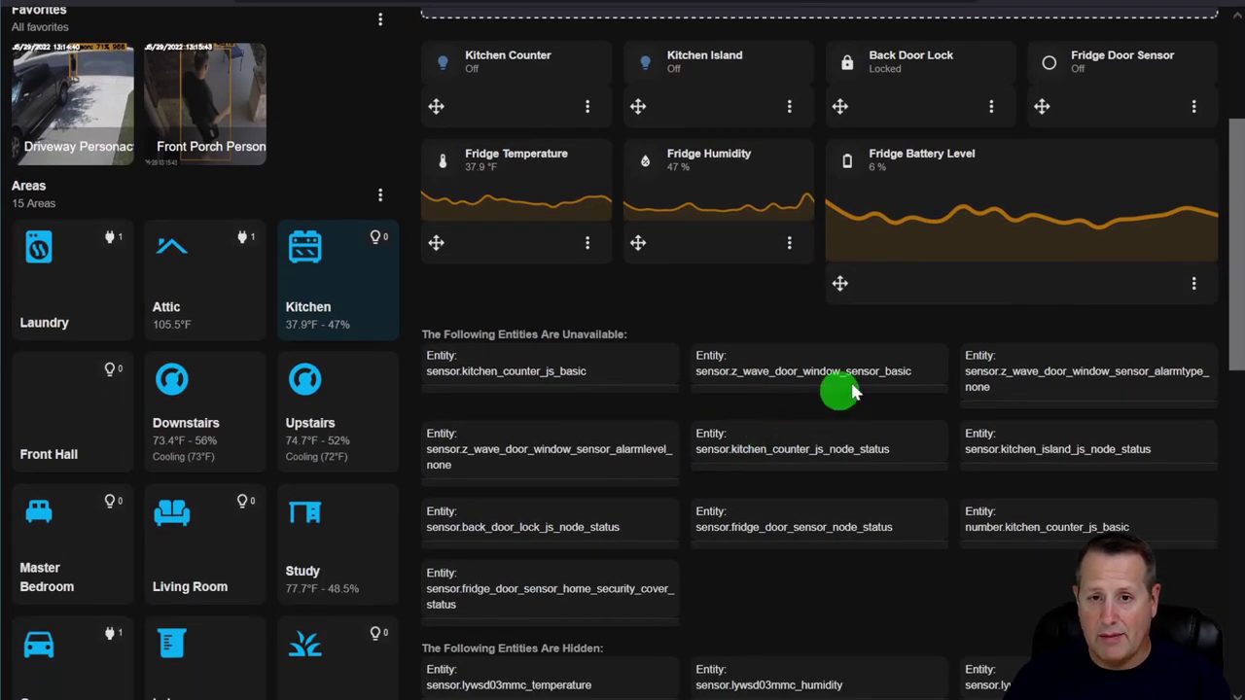
{"action": "scroll", "coordinate": [762, 377], "scroll_direction": "up", "scroll_amount": 2}
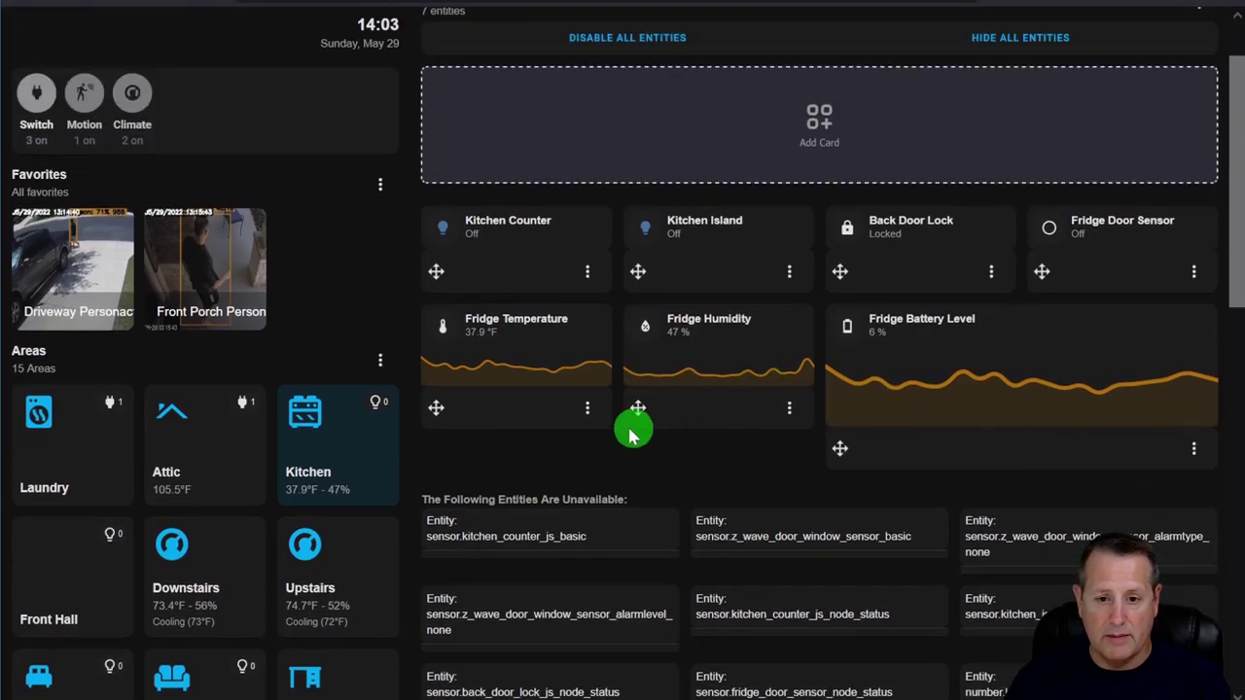
{"action": "left_click", "coordinate": [586, 408]}
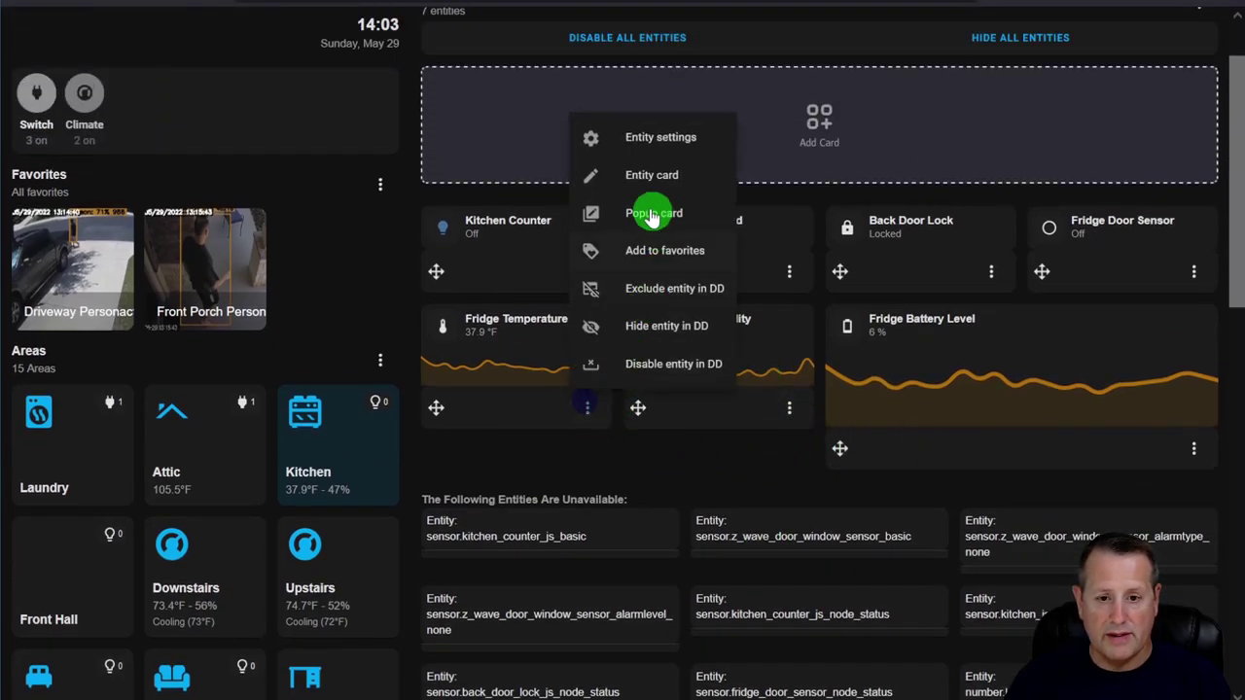
{"action": "left_click", "coordinate": [652, 139]}
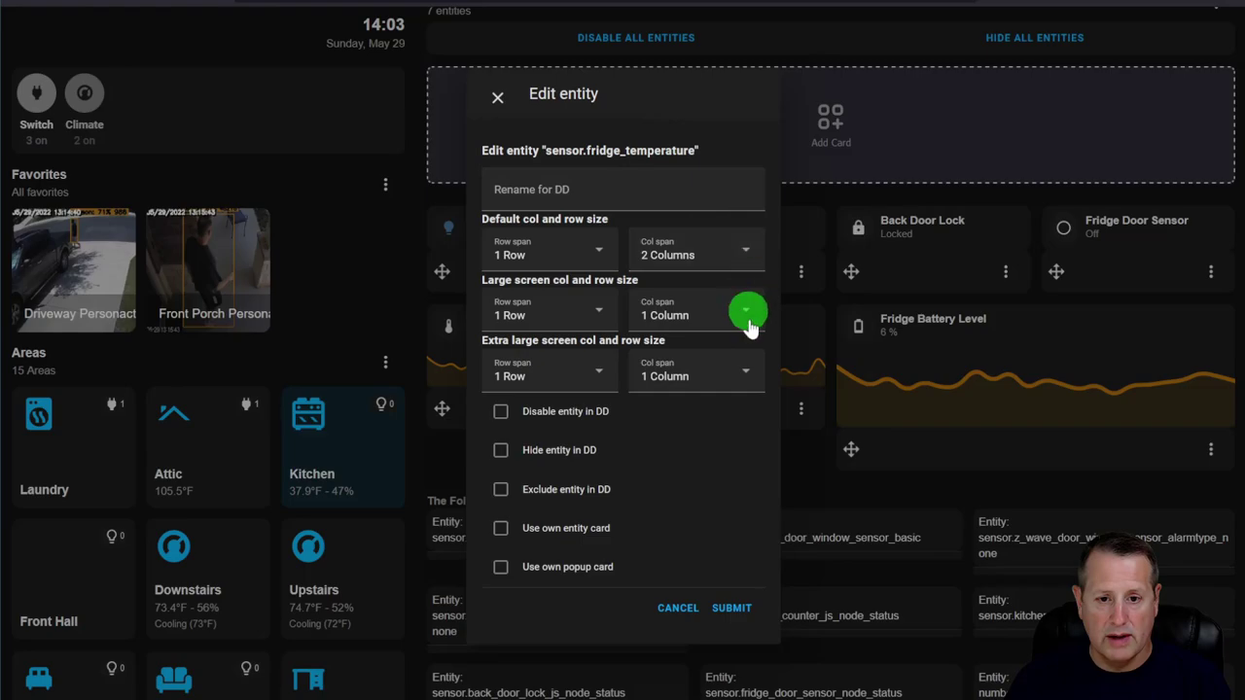
{"action": "left_click", "coordinate": [753, 371]}
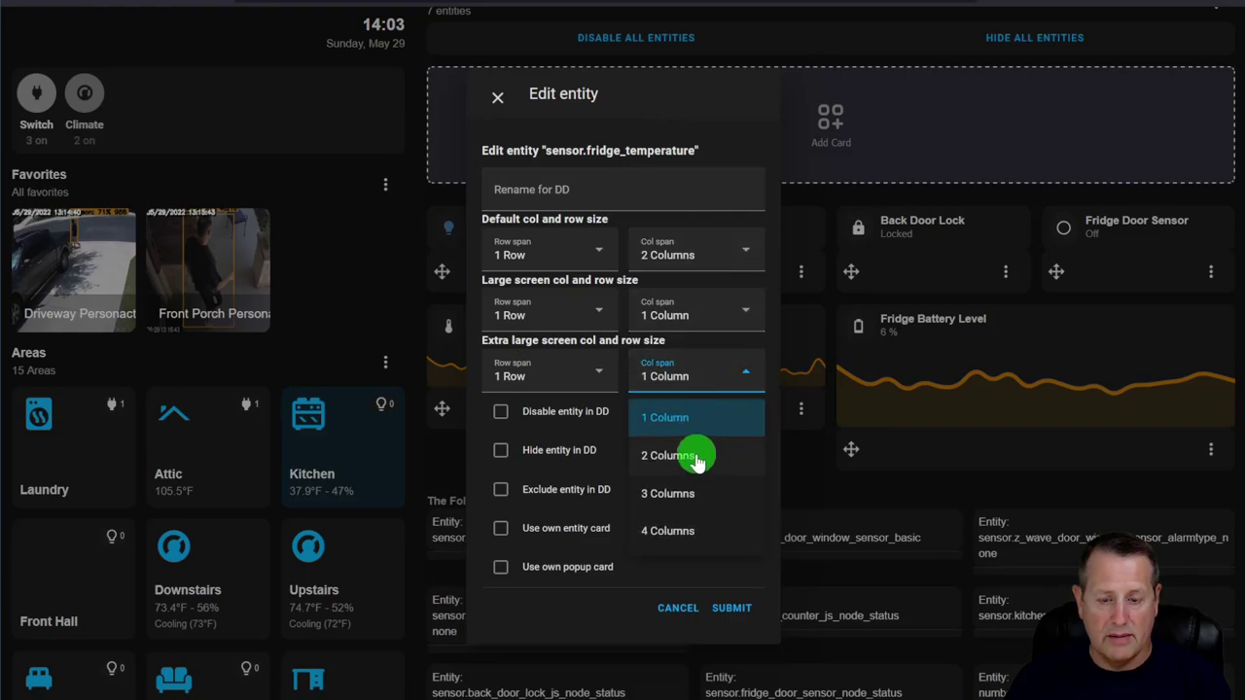
{"action": "left_click", "coordinate": [696, 457]}
{"action": "left_click", "coordinate": [730, 371]}
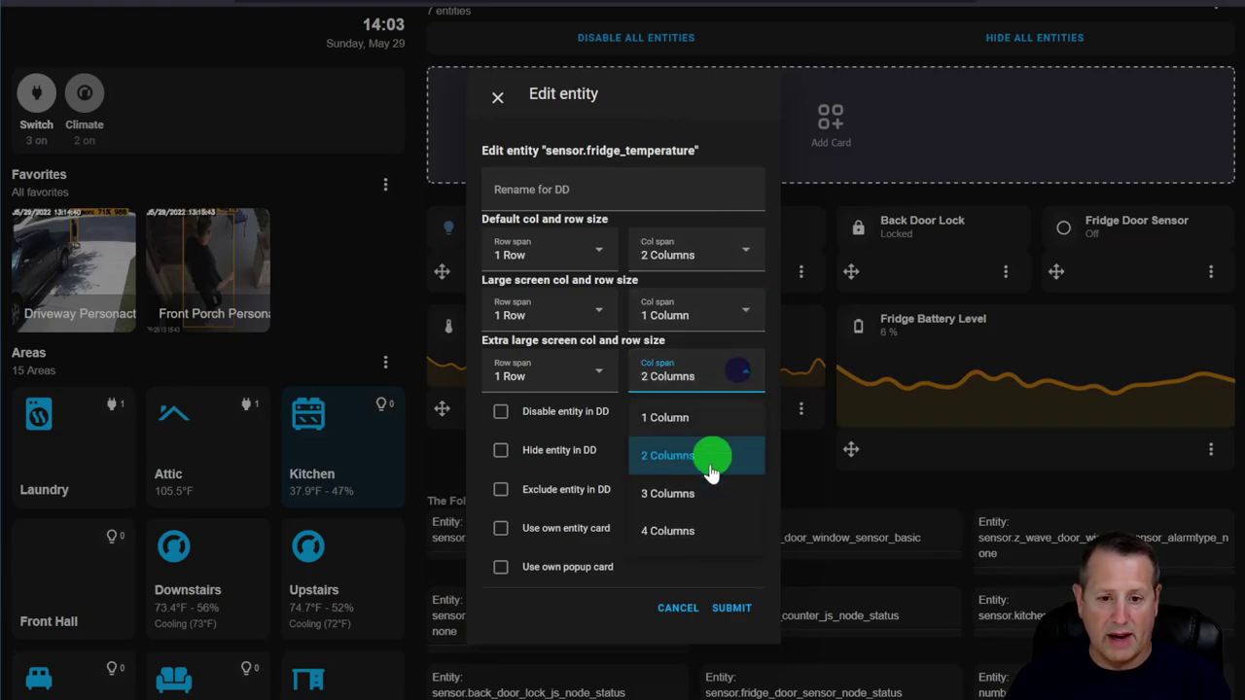
{"action": "left_click", "coordinate": [711, 533]}
{"action": "left_click", "coordinate": [732, 607]}
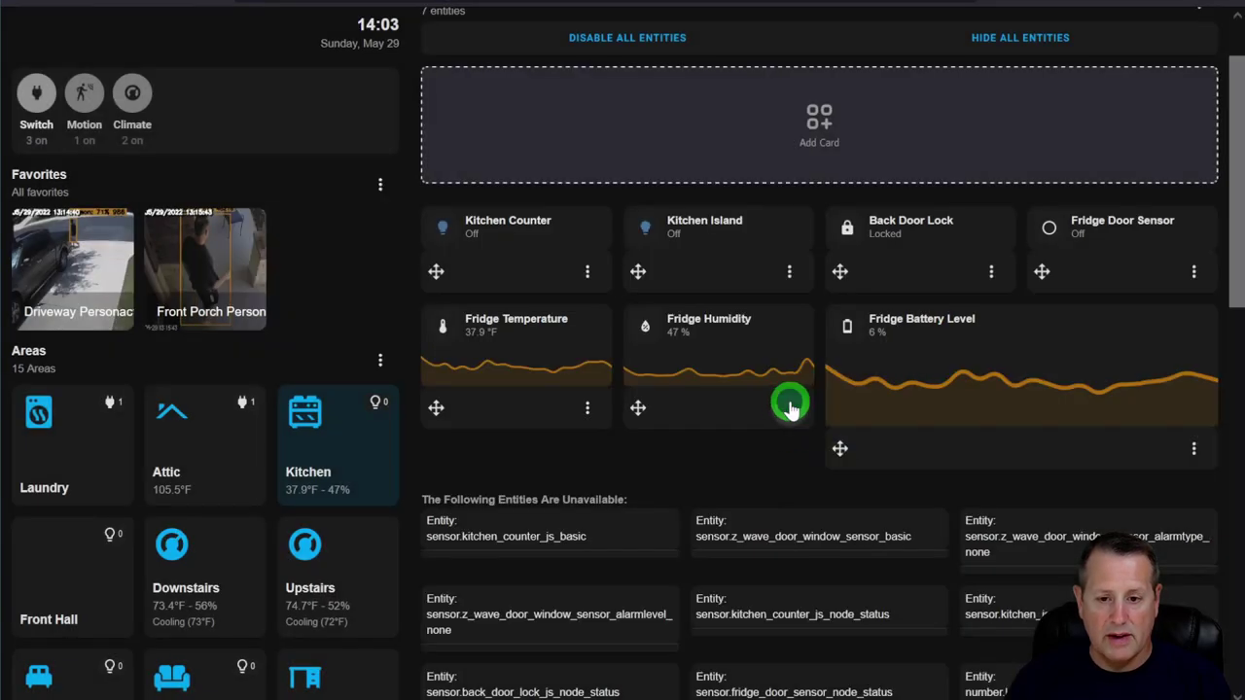
Set the Fridge Humidity card's extra large screen column span to 4 Columns and submit the change.
{"action": "left_click", "coordinate": [787, 406]}
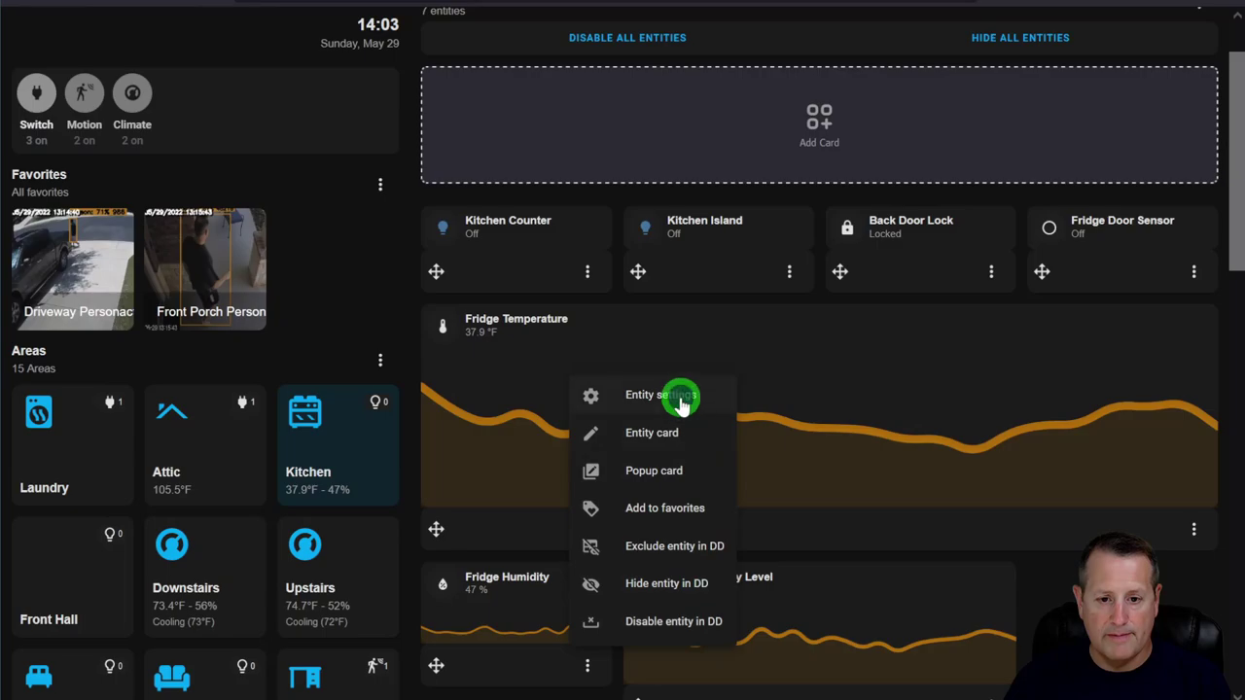
{"action": "left_click", "coordinate": [680, 399]}
{"action": "left_click", "coordinate": [723, 379]}
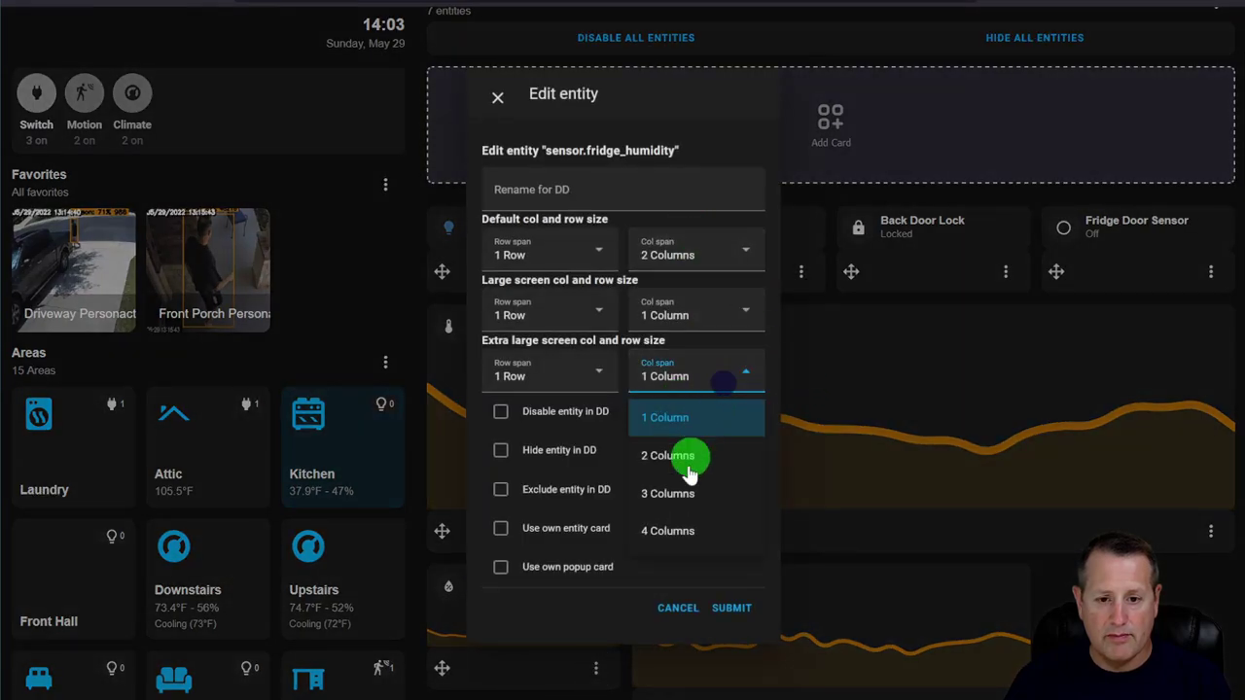
{"action": "left_click", "coordinate": [679, 532]}
{"action": "left_click", "coordinate": [734, 606]}
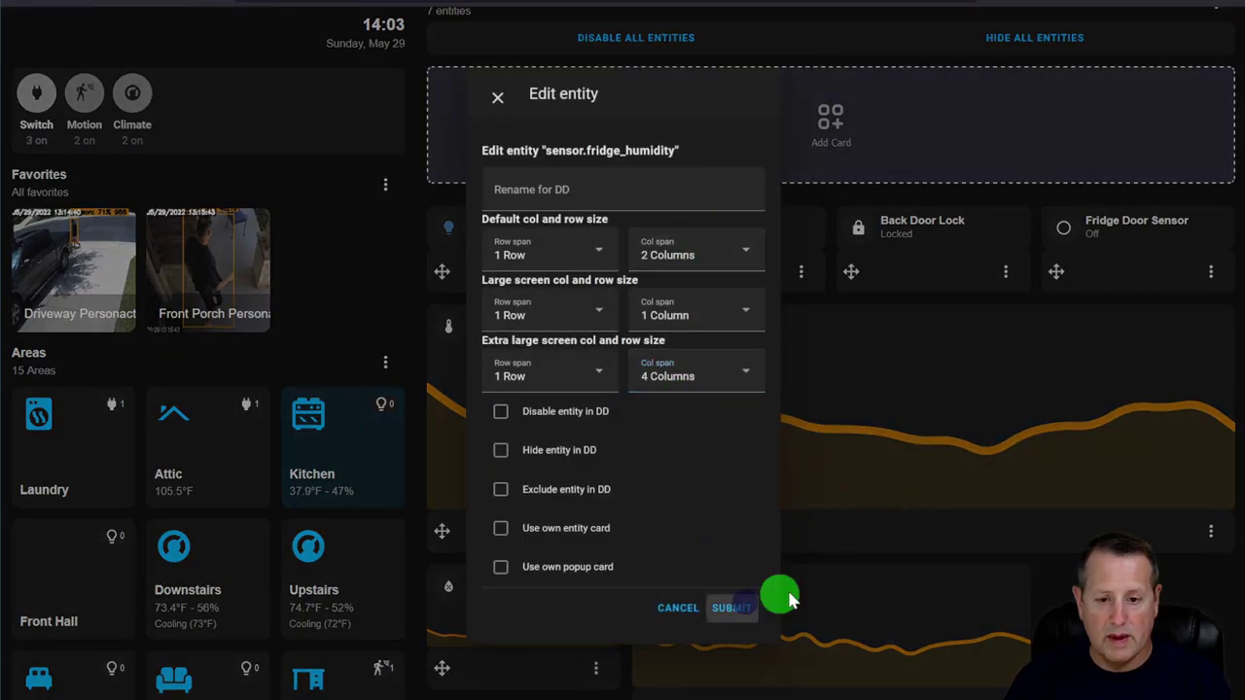
Give the Fridge Battery Level card an extra large screen column span of 4 Columns and submit.
{"action": "scroll", "coordinate": [987, 533], "scroll_direction": "down", "scroll_amount": 3}
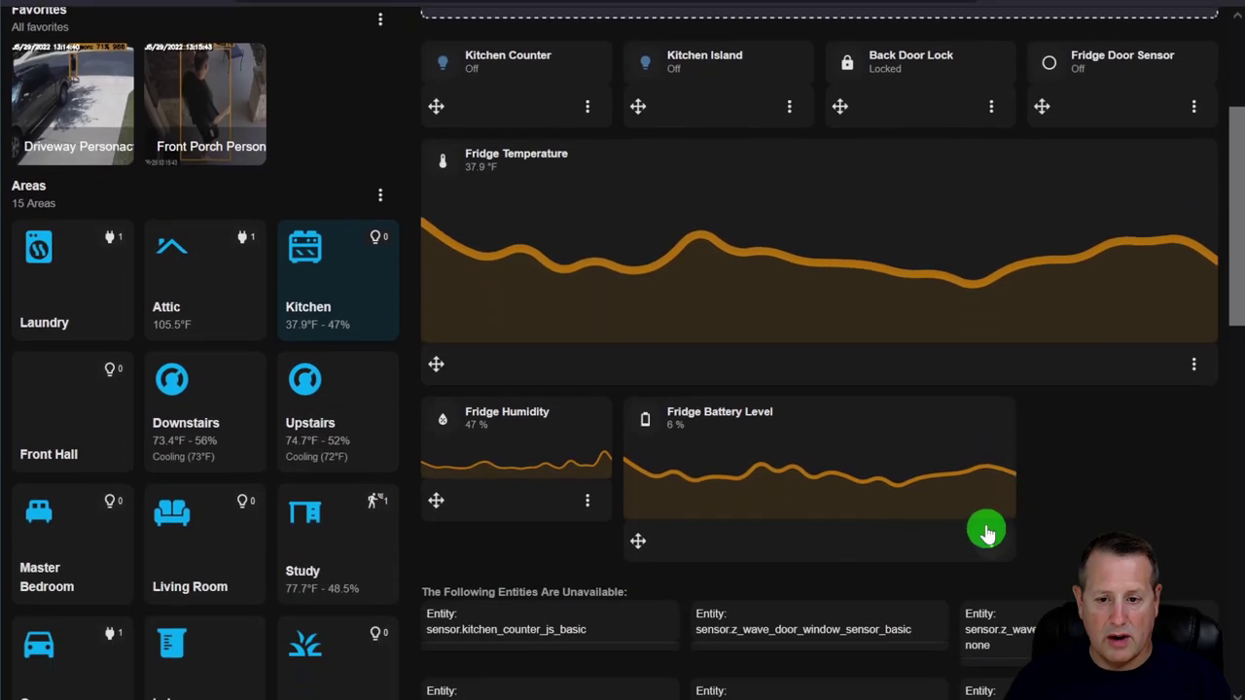
{"action": "scroll", "coordinate": [792, 514], "scroll_direction": "down", "scroll_amount": 3}
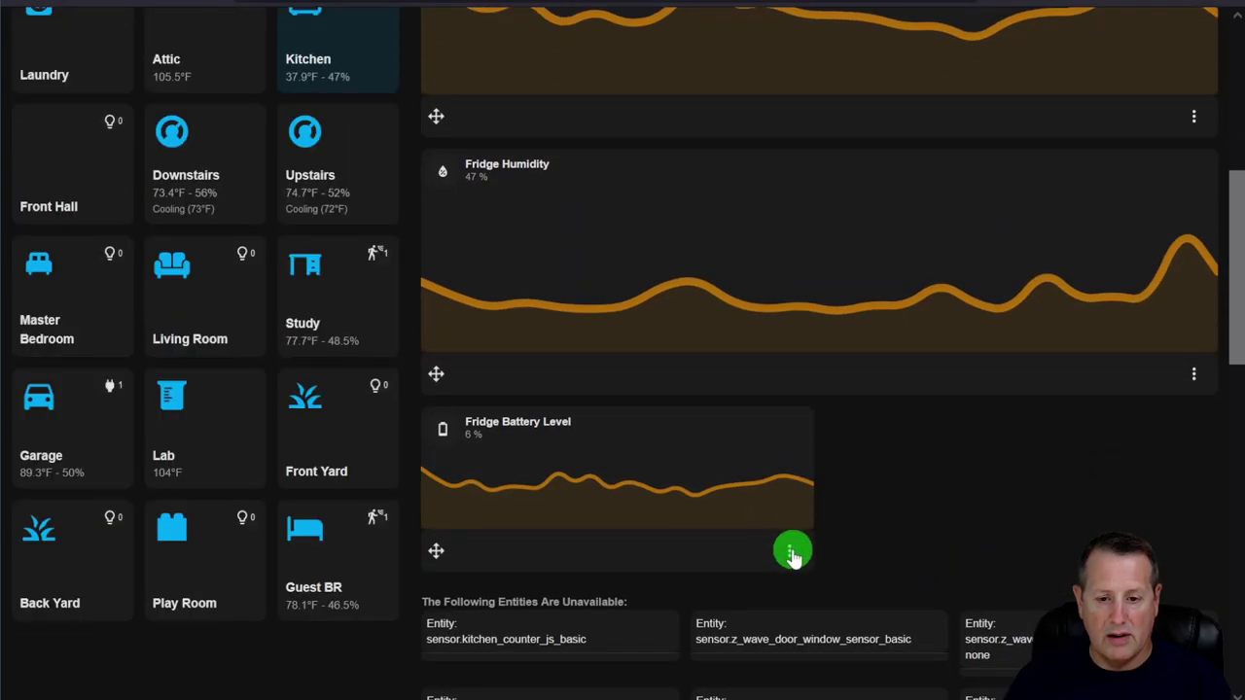
{"action": "left_click", "coordinate": [792, 552]}
{"action": "left_click", "coordinate": [890, 282]}
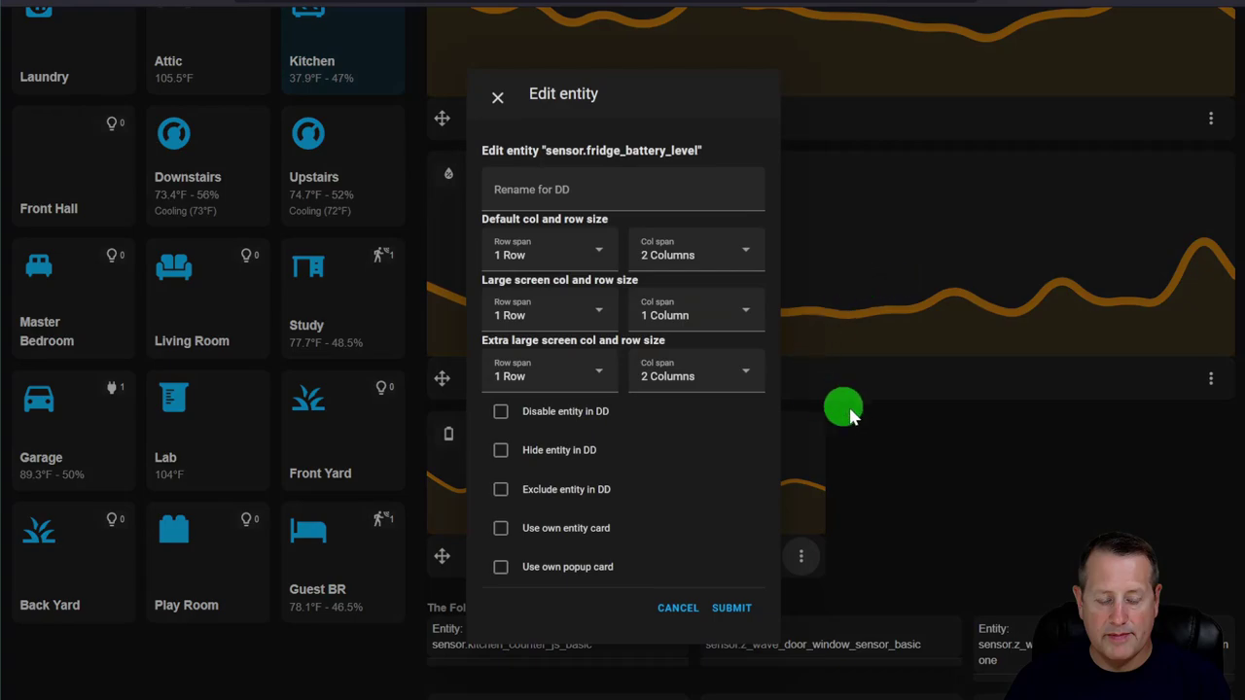
{"action": "left_click", "coordinate": [731, 389]}
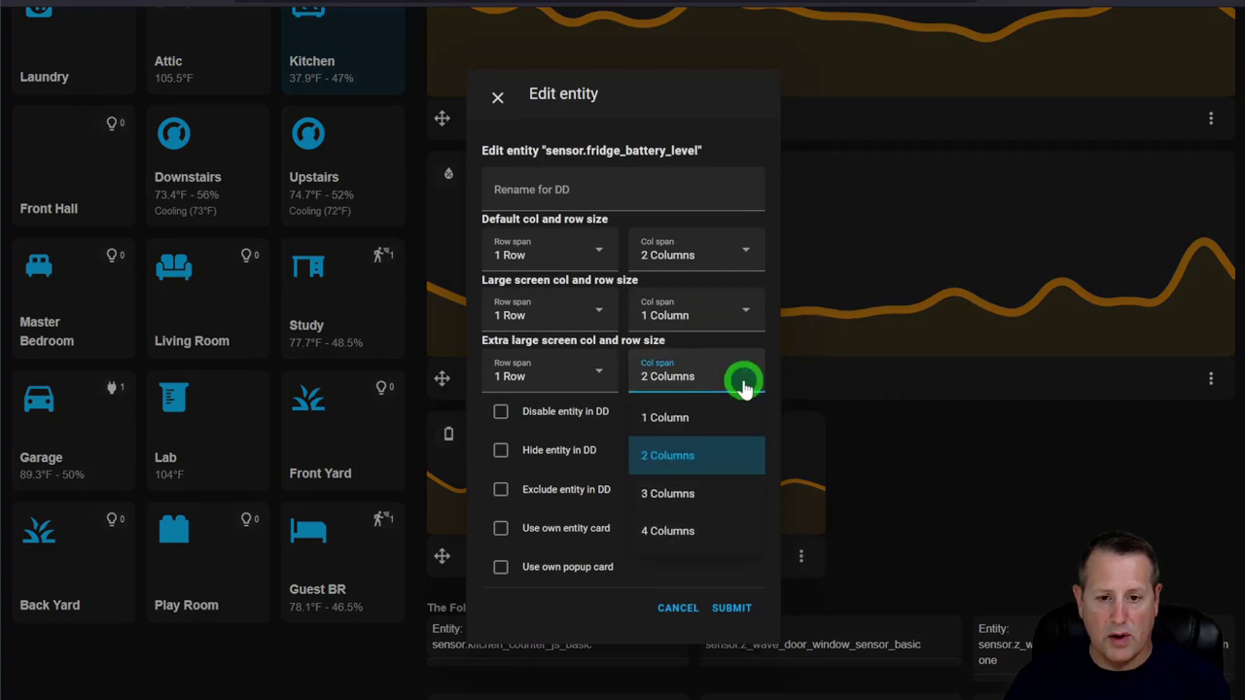
{"action": "left_click", "coordinate": [715, 528]}
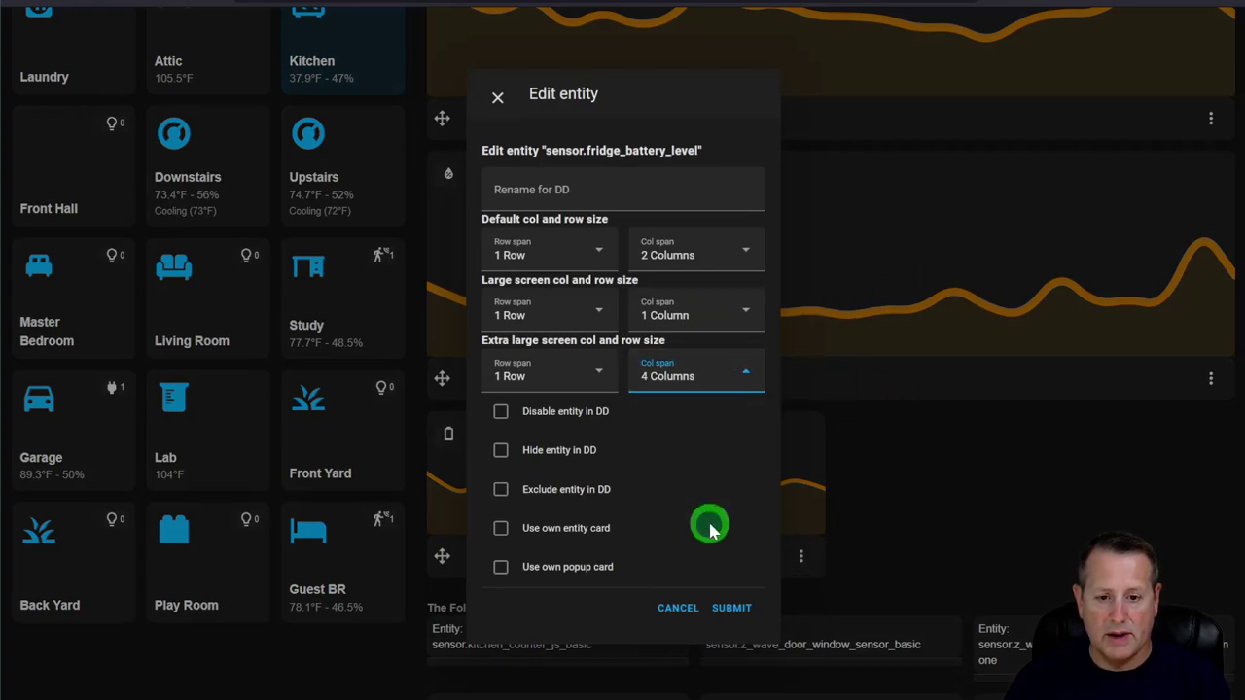
{"action": "left_click", "coordinate": [734, 607]}
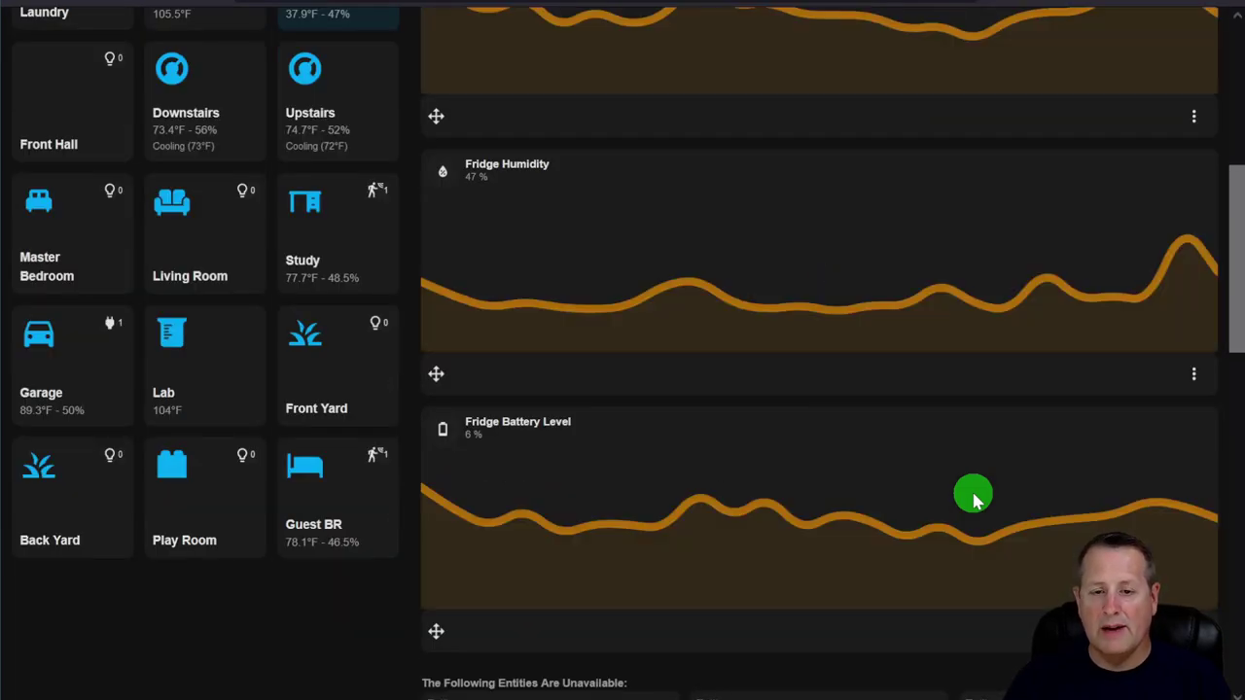
Move the Fridge Temperature and Fridge Humidity cards above the row starting with the Kitchen Counter card.
{"action": "scroll", "coordinate": [975, 498], "scroll_direction": "up", "scroll_amount": 5}
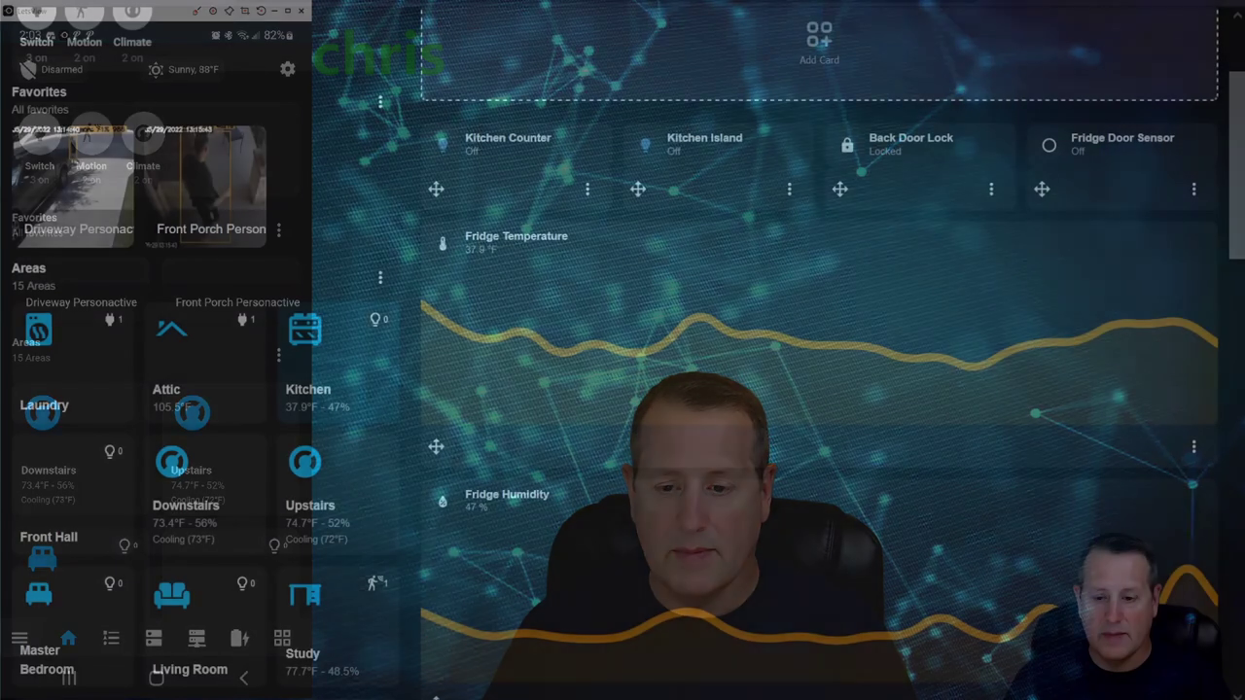
{"action": "scroll", "coordinate": [522, 248], "scroll_direction": "down", "scroll_amount": 1}
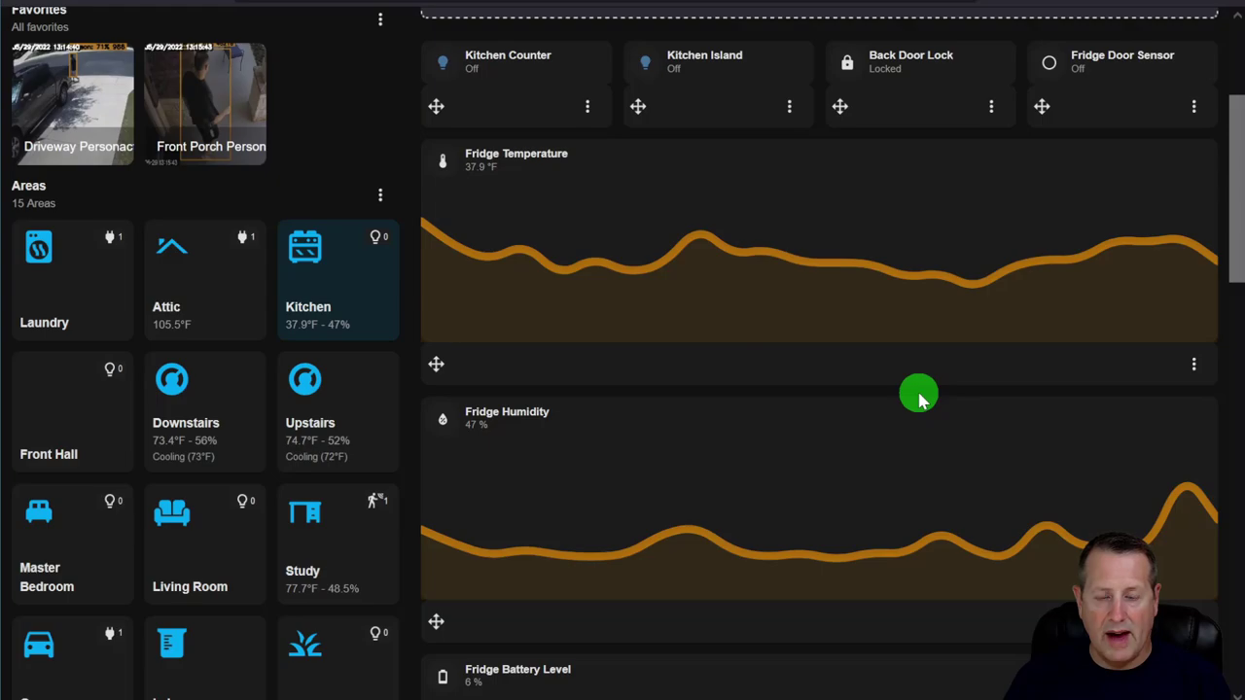
{"action": "scroll", "coordinate": [982, 428], "scroll_direction": "up", "scroll_amount": 2}
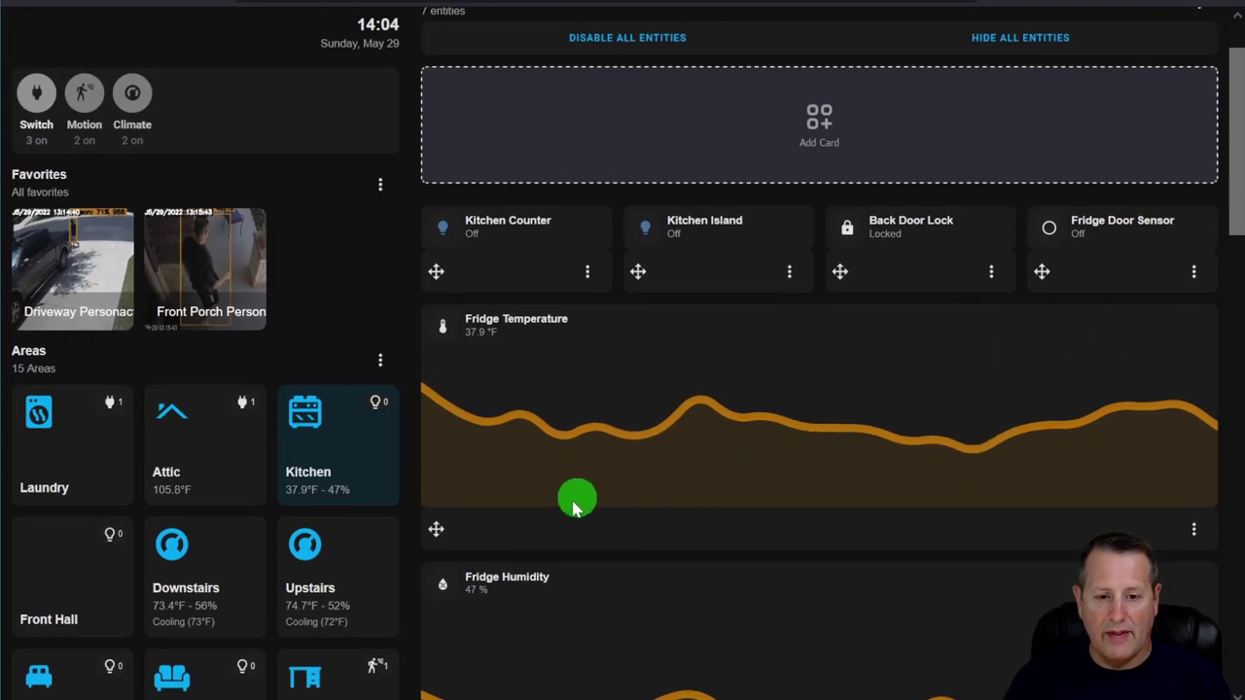
{"action": "left_click_drag", "start_coordinate": [439, 534], "coordinate": [466, 240]}
{"action": "scroll", "coordinate": [492, 600], "scroll_direction": "down", "scroll_amount": 2}
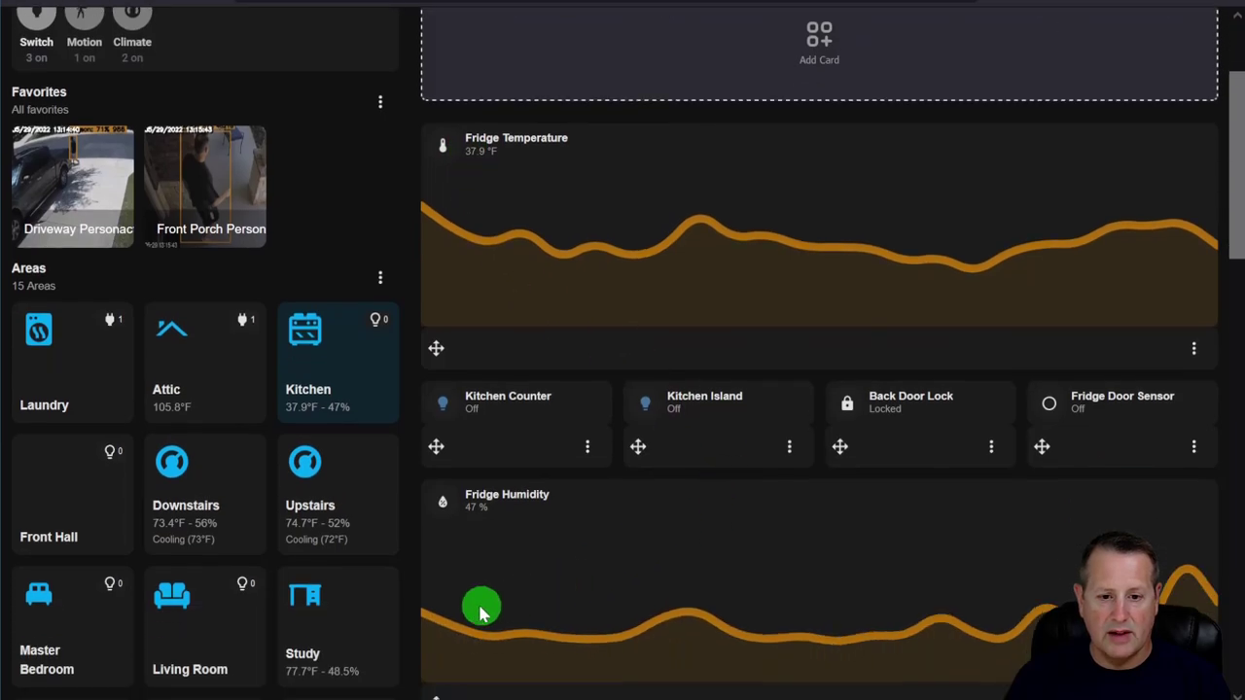
{"action": "left_click_drag", "start_coordinate": [432, 625], "coordinate": [495, 339]}
Look through the Kitchen area's unavailable and hidden entities, and disable edit mode.
{"action": "scroll", "coordinate": [466, 463], "scroll_direction": "down", "scroll_amount": 4}
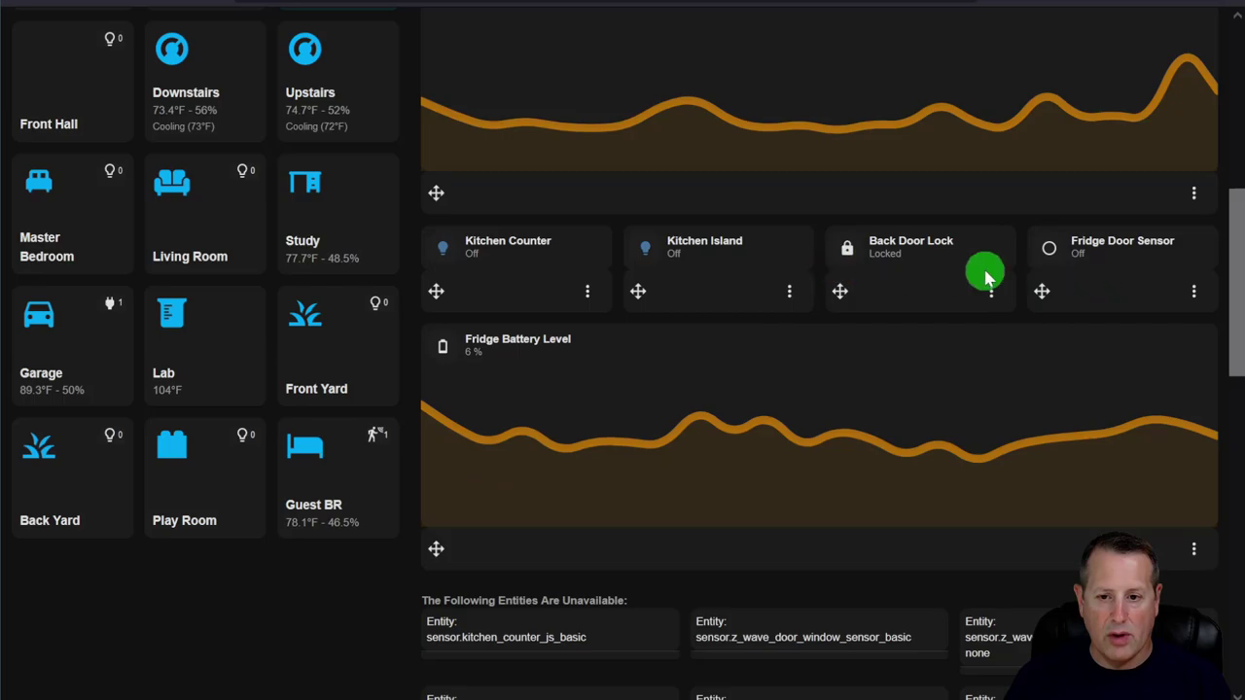
{"action": "scroll", "coordinate": [715, 545], "scroll_direction": "down", "scroll_amount": 5}
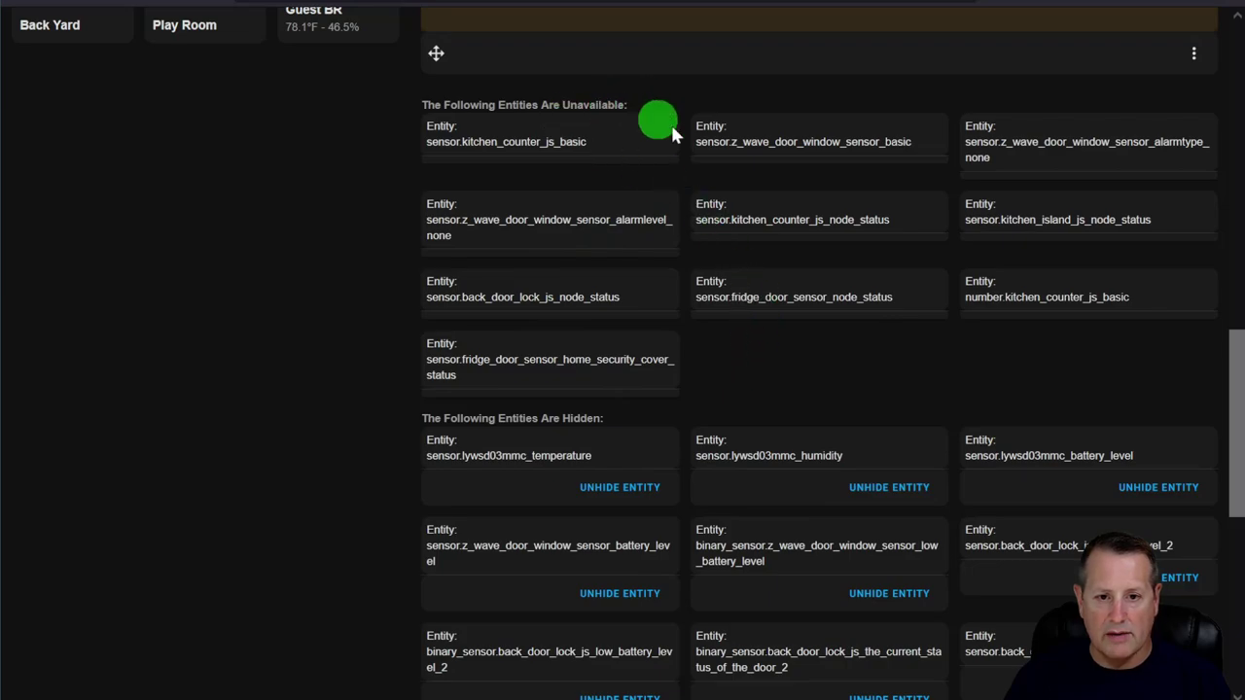
{"action": "scroll", "coordinate": [716, 369], "scroll_direction": "down", "scroll_amount": 2}
{"action": "scroll", "coordinate": [917, 503], "scroll_direction": "down", "scroll_amount": 5}
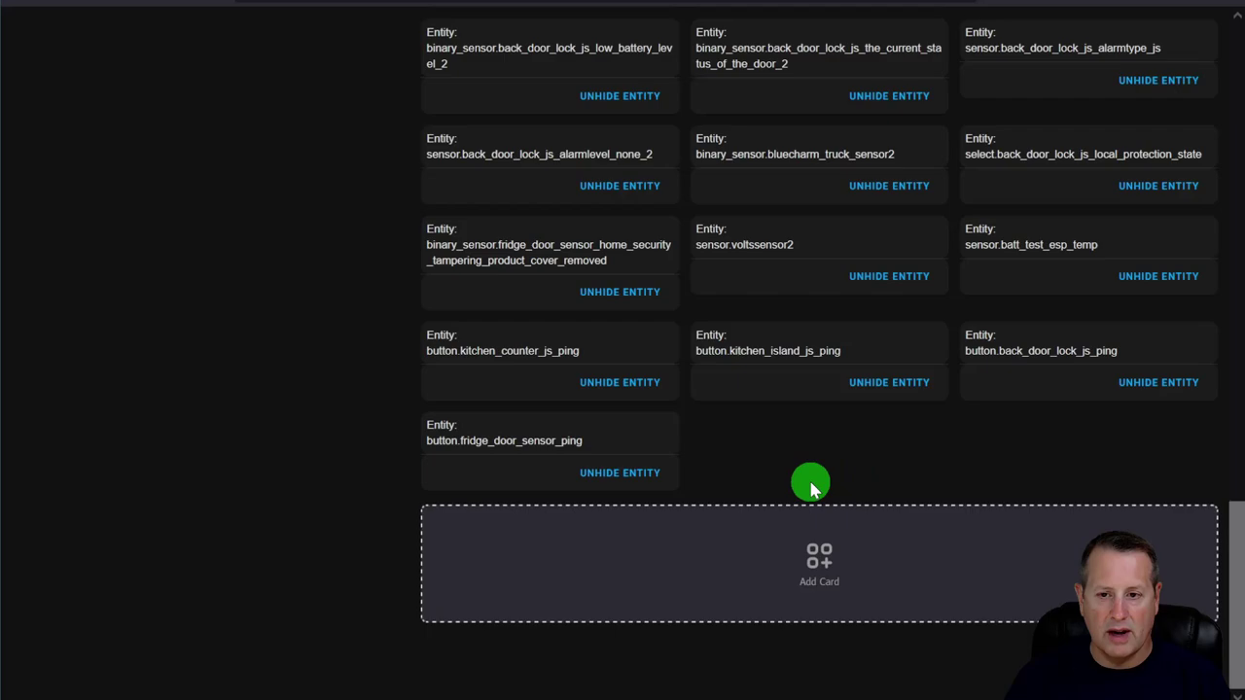
{"action": "left_click", "coordinate": [885, 379]}
{"action": "left_click", "coordinate": [1199, 81]}
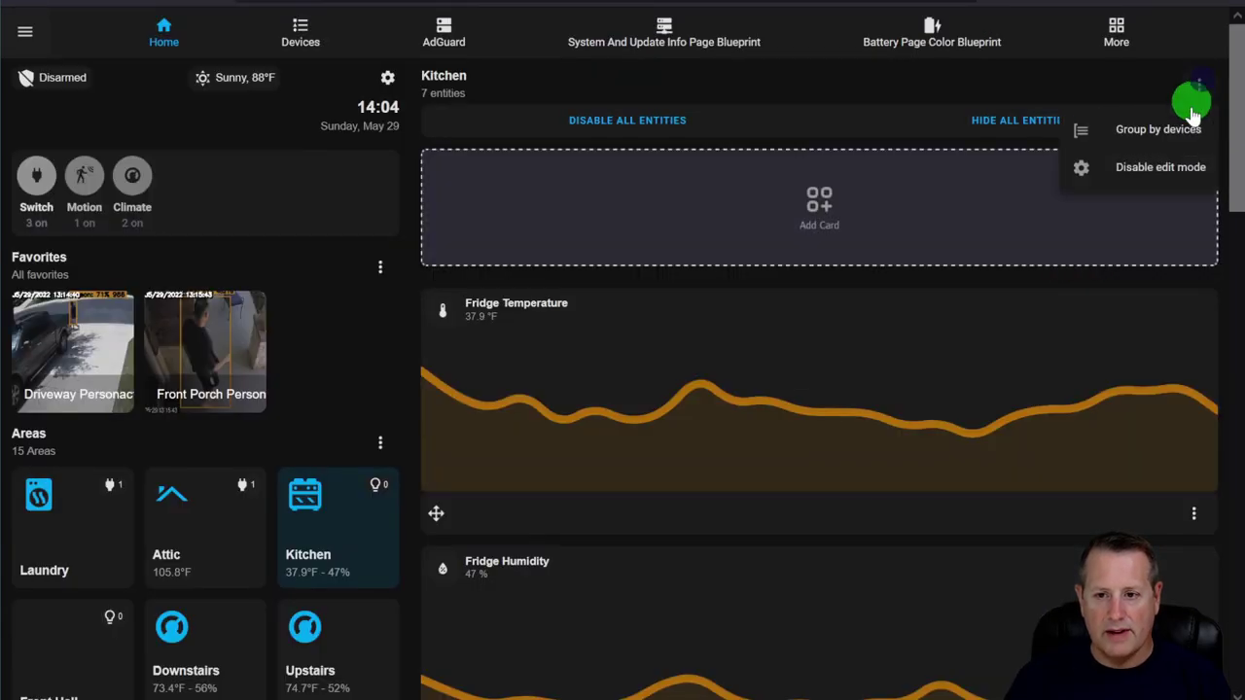
{"action": "left_click", "coordinate": [1172, 173]}
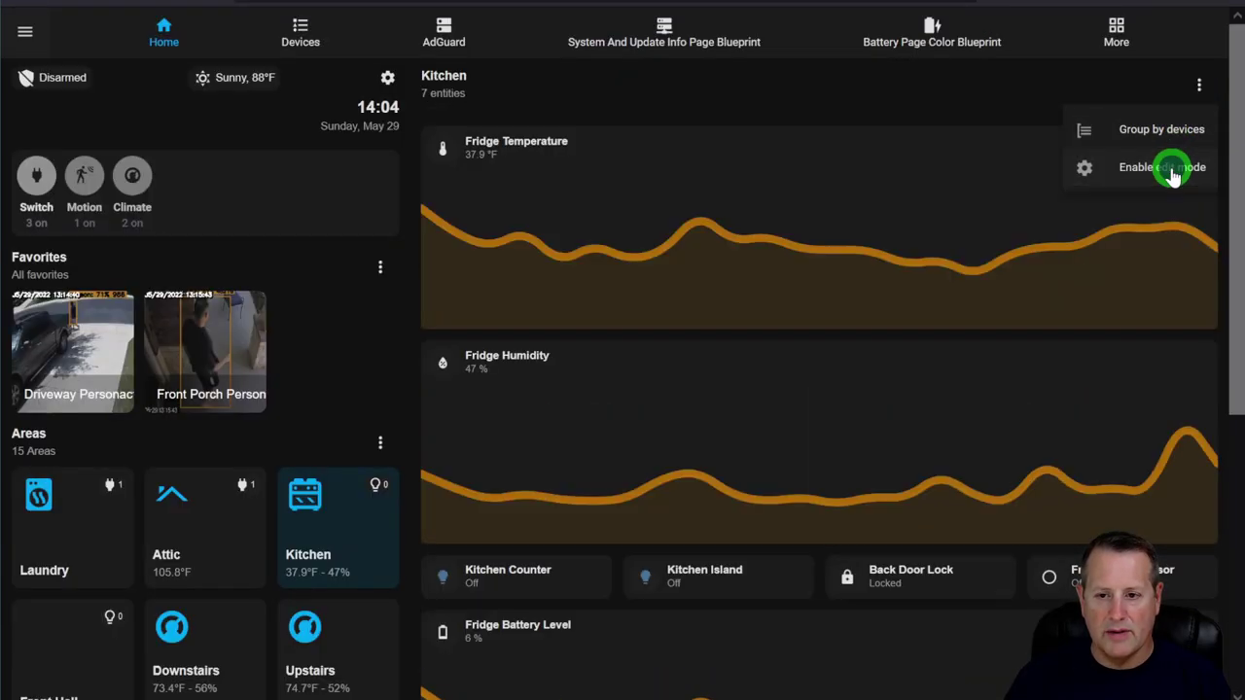
Check the rearranged Kitchen cards outside edit mode and open the Front Hall area.
{"action": "scroll", "coordinate": [991, 435], "scroll_direction": "down", "scroll_amount": 1}
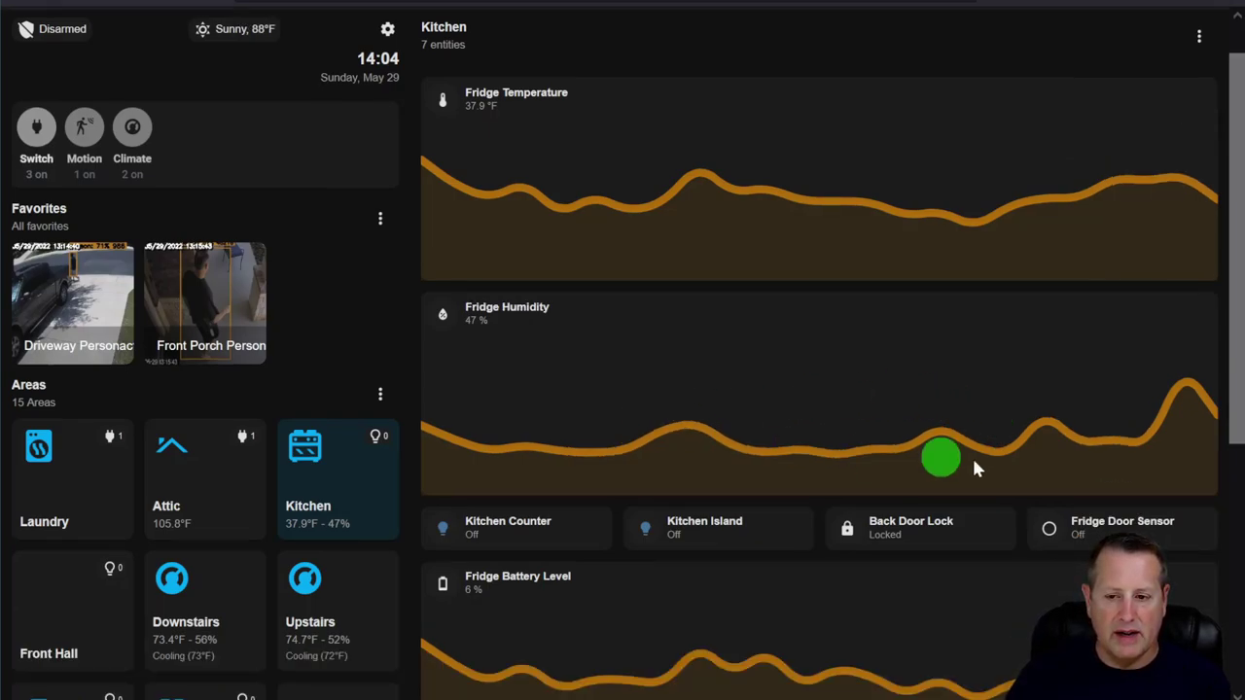
{"action": "scroll", "coordinate": [337, 500], "scroll_direction": "down", "scroll_amount": 4}
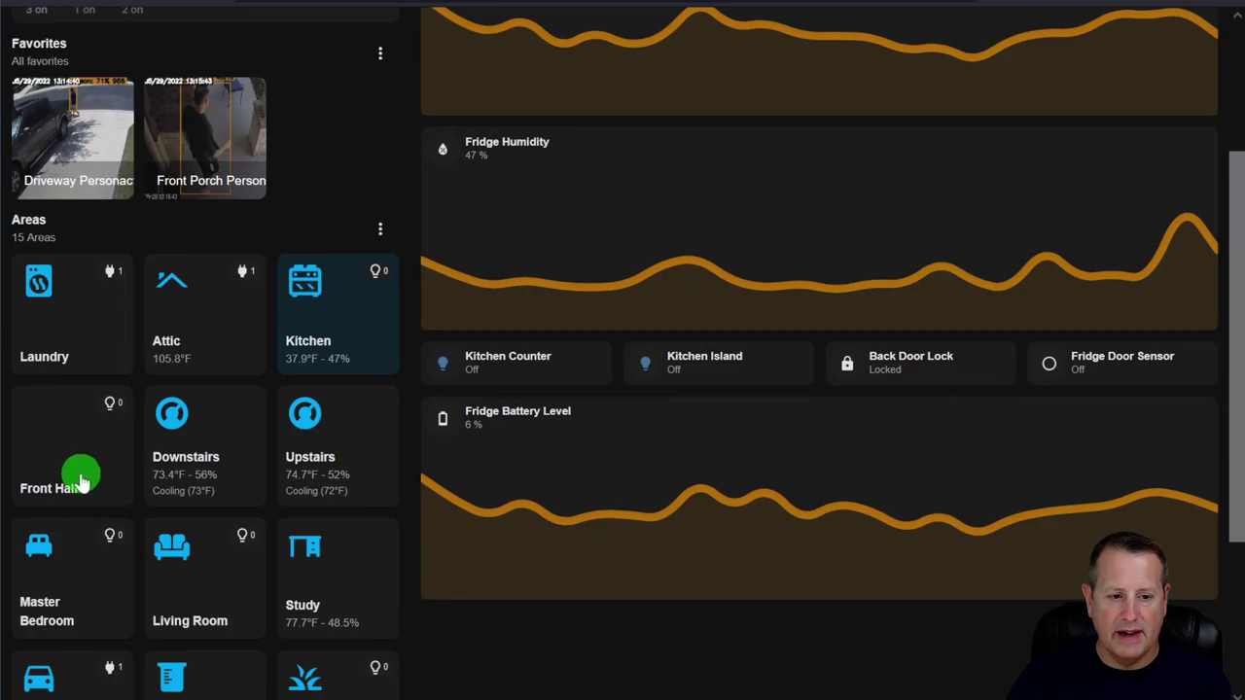
{"action": "left_click", "coordinate": [84, 478]}
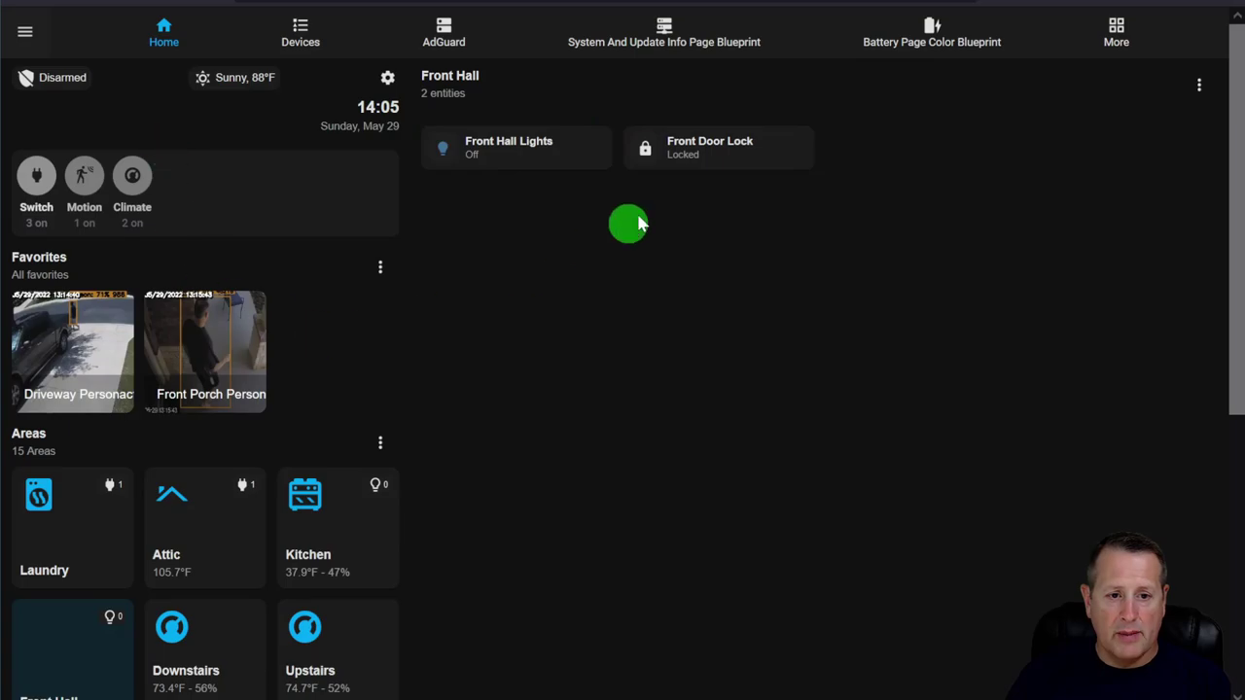
Turn off the Disable Welcome message option in the Dwains Dashboard settings and submit.
{"action": "left_click", "coordinate": [388, 80]}
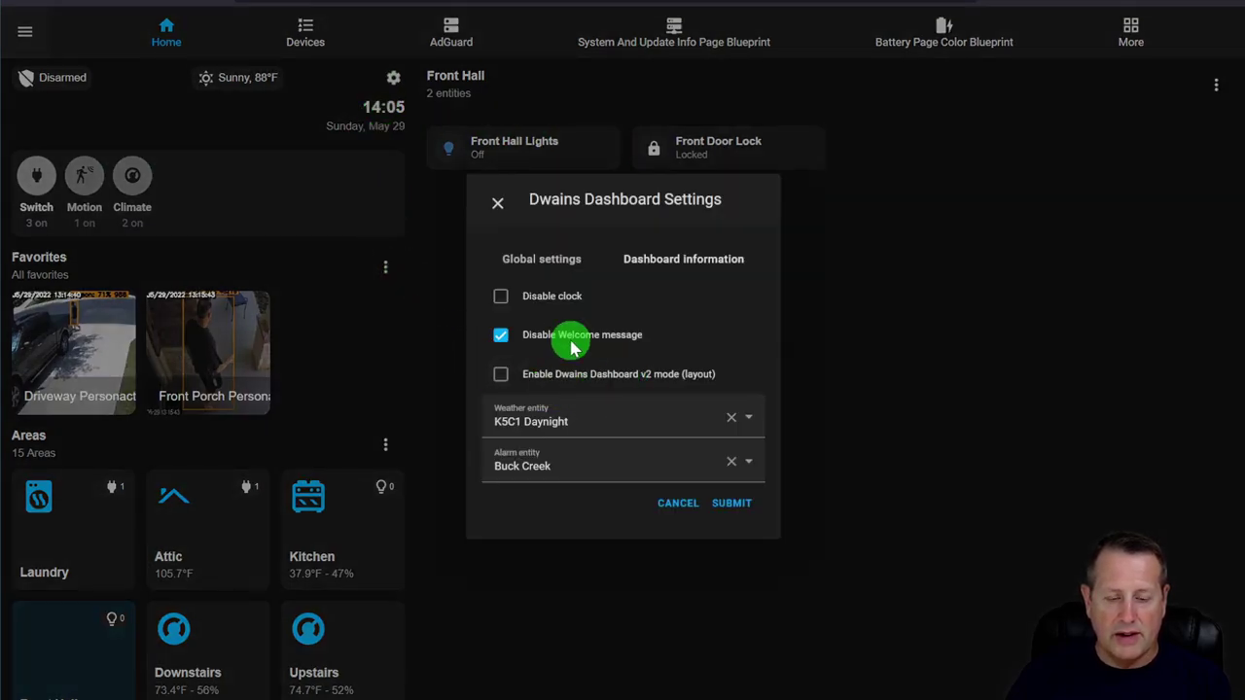
{"action": "left_click", "coordinate": [501, 336]}
{"action": "left_click", "coordinate": [730, 502]}
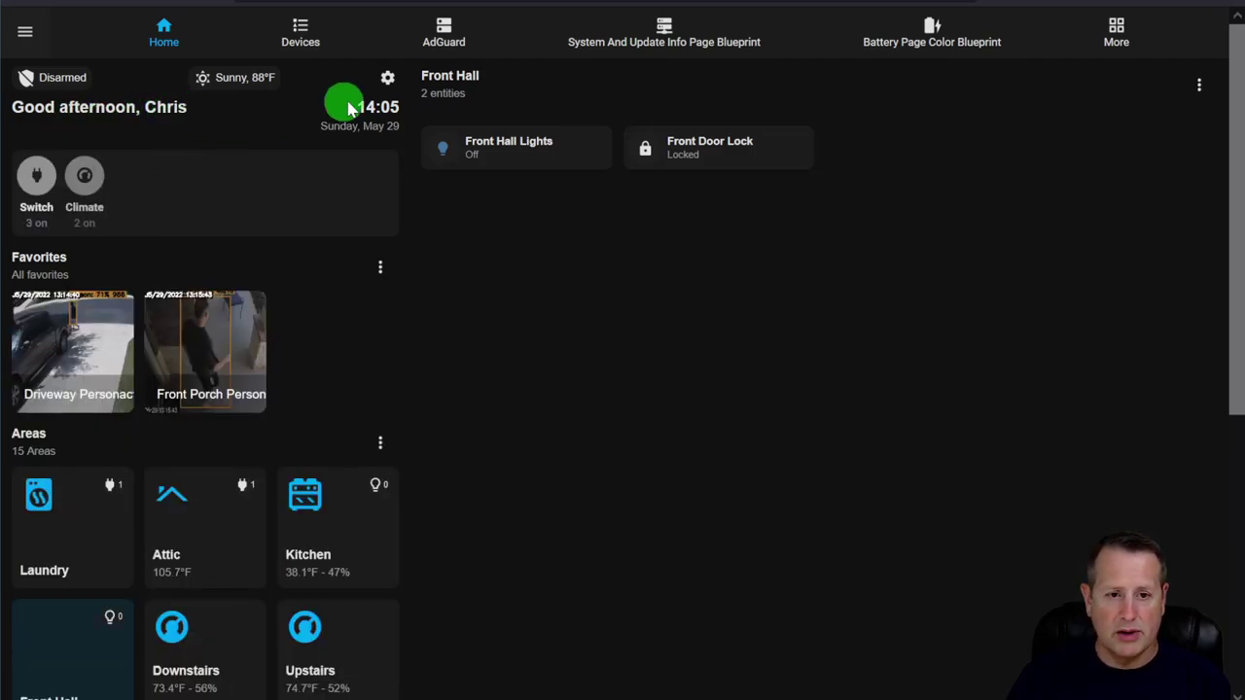
Turn on the Disable Welcome message option in the Dwains Dashboard settings and submit.
{"action": "left_click", "coordinate": [394, 82]}
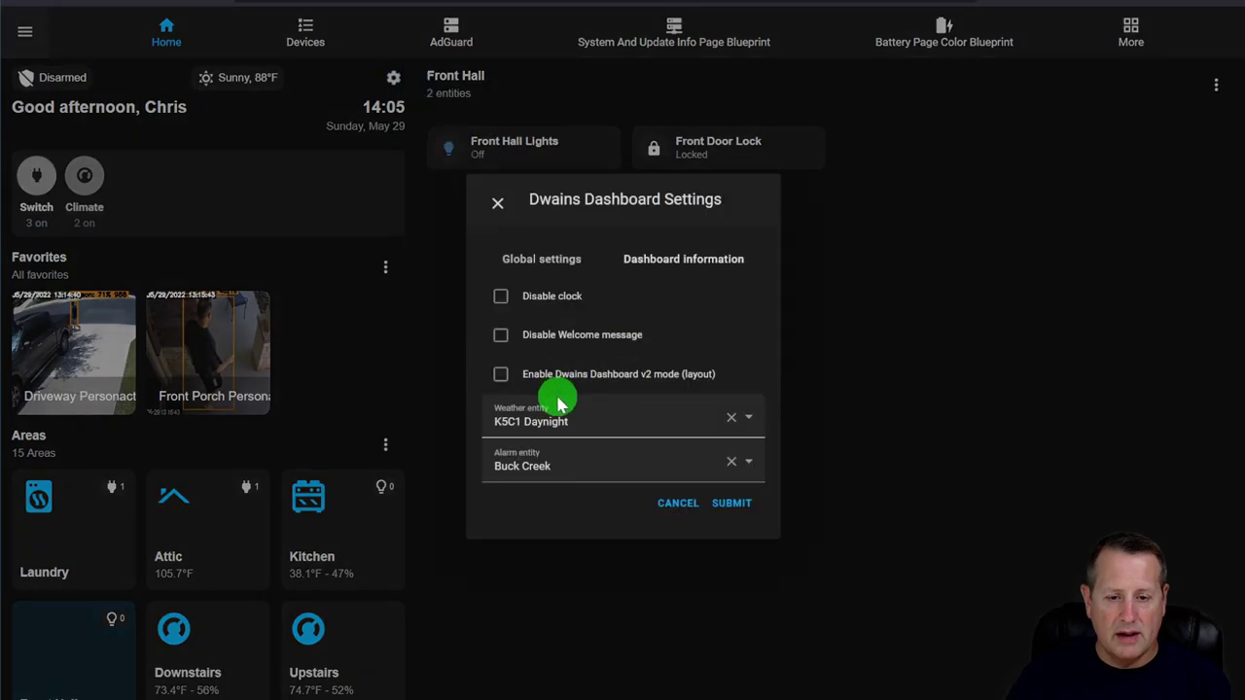
{"action": "left_click", "coordinate": [500, 339]}
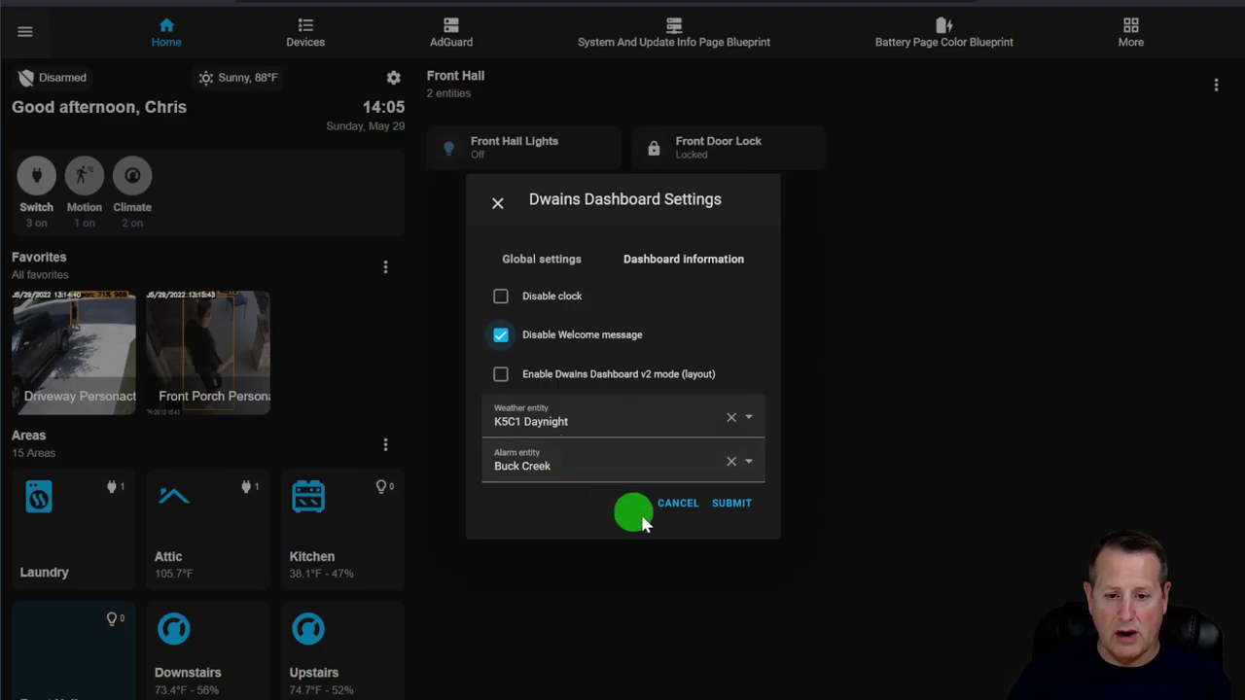
{"action": "left_click", "coordinate": [729, 505]}
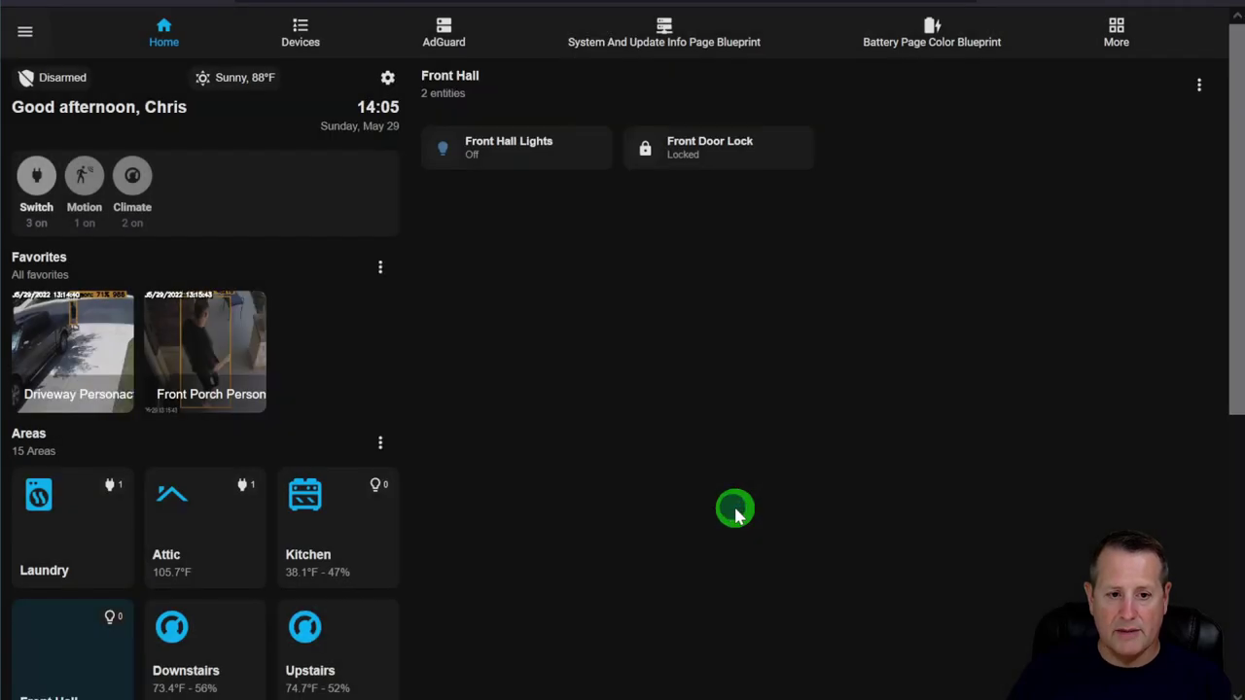
View the alarm panel's details and the weather entity's forecast from the dashboard header.
{"action": "left_click", "coordinate": [60, 86]}
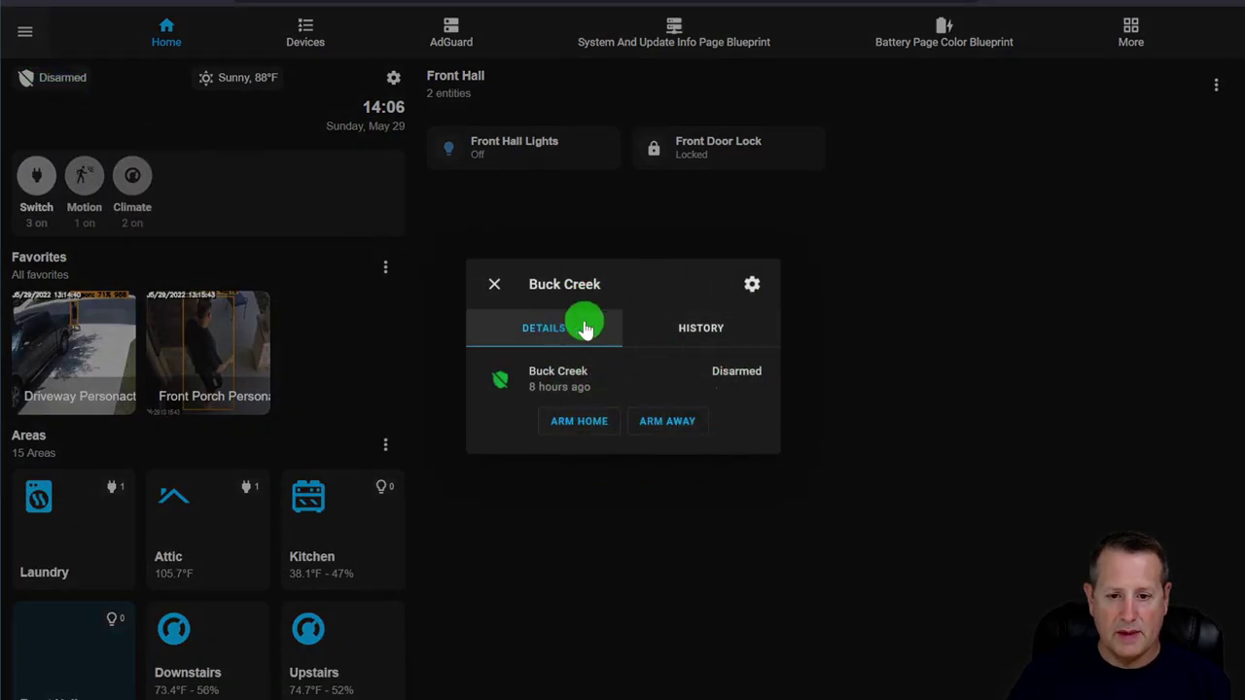
{"action": "left_click", "coordinate": [223, 80]}
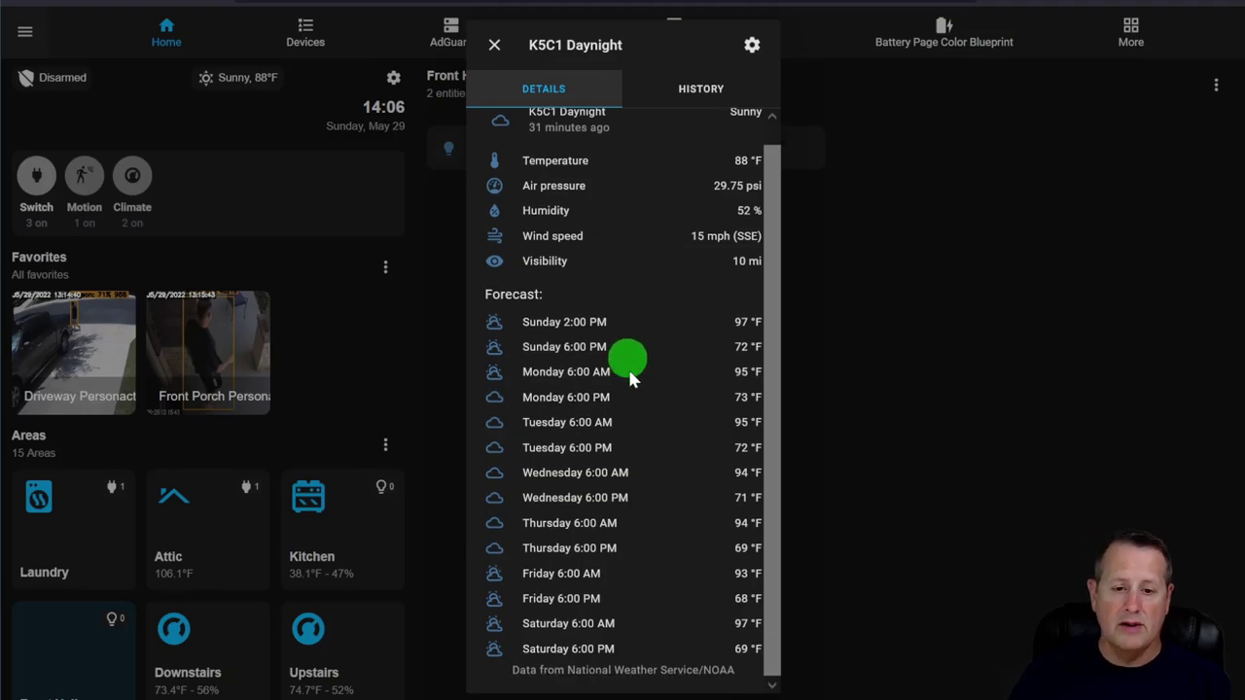
{"action": "left_click", "coordinate": [862, 250]}
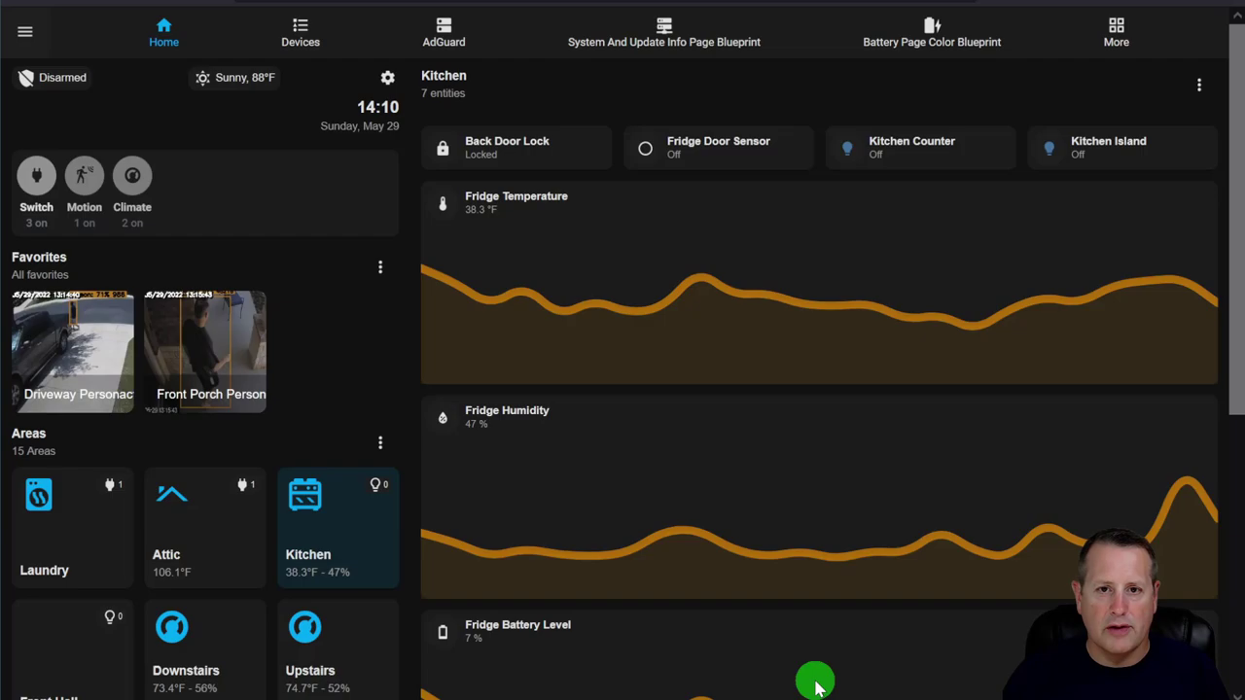
Open the Attic area, enable edit mode, and start adding a Lovelace card to it.
{"action": "left_click", "coordinate": [196, 537]}
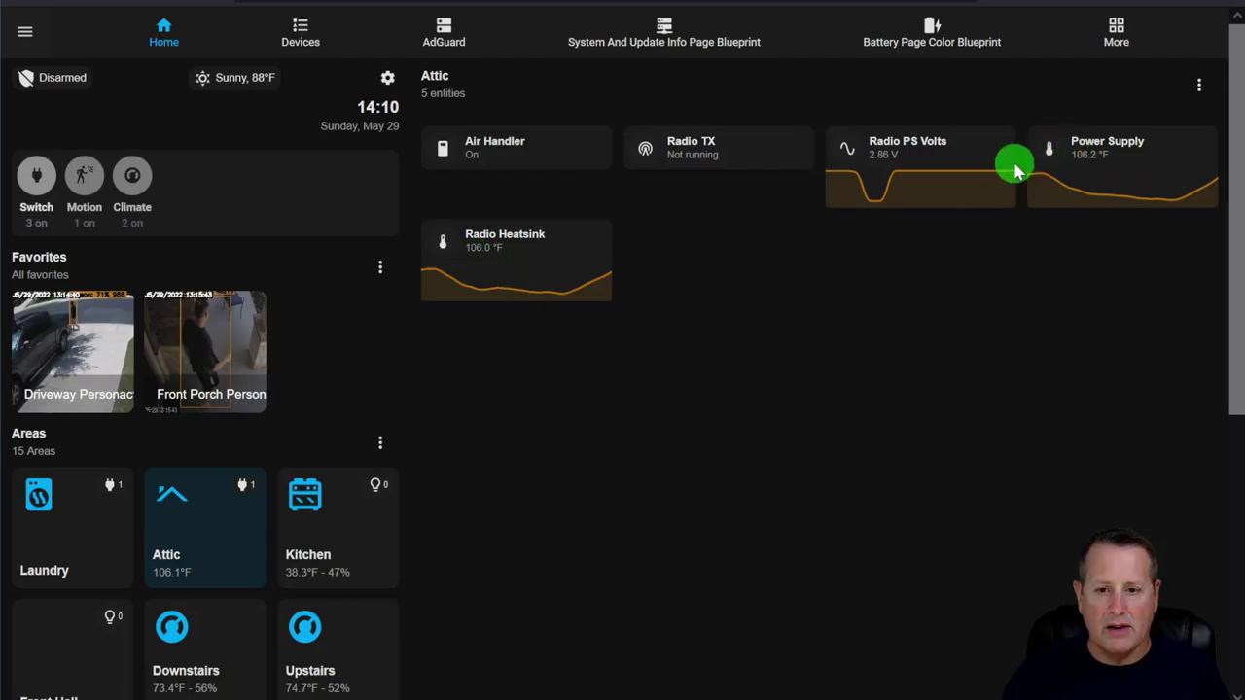
{"action": "left_click", "coordinate": [1199, 85]}
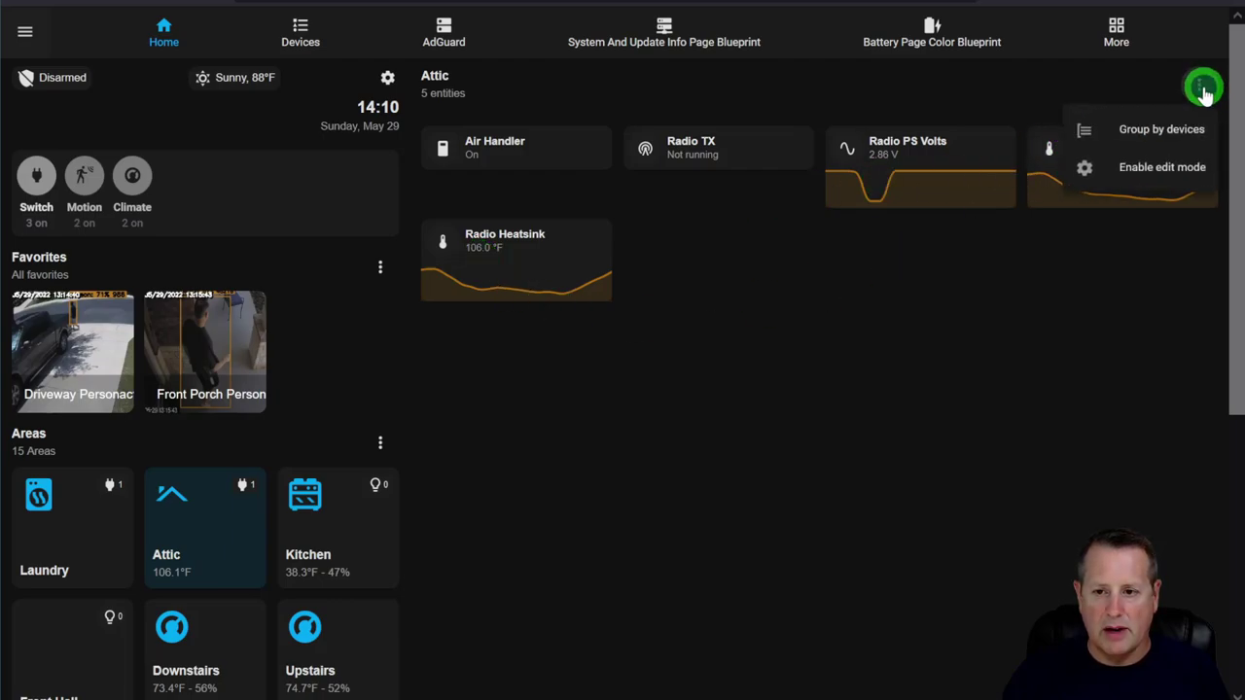
{"action": "left_click", "coordinate": [1157, 179]}
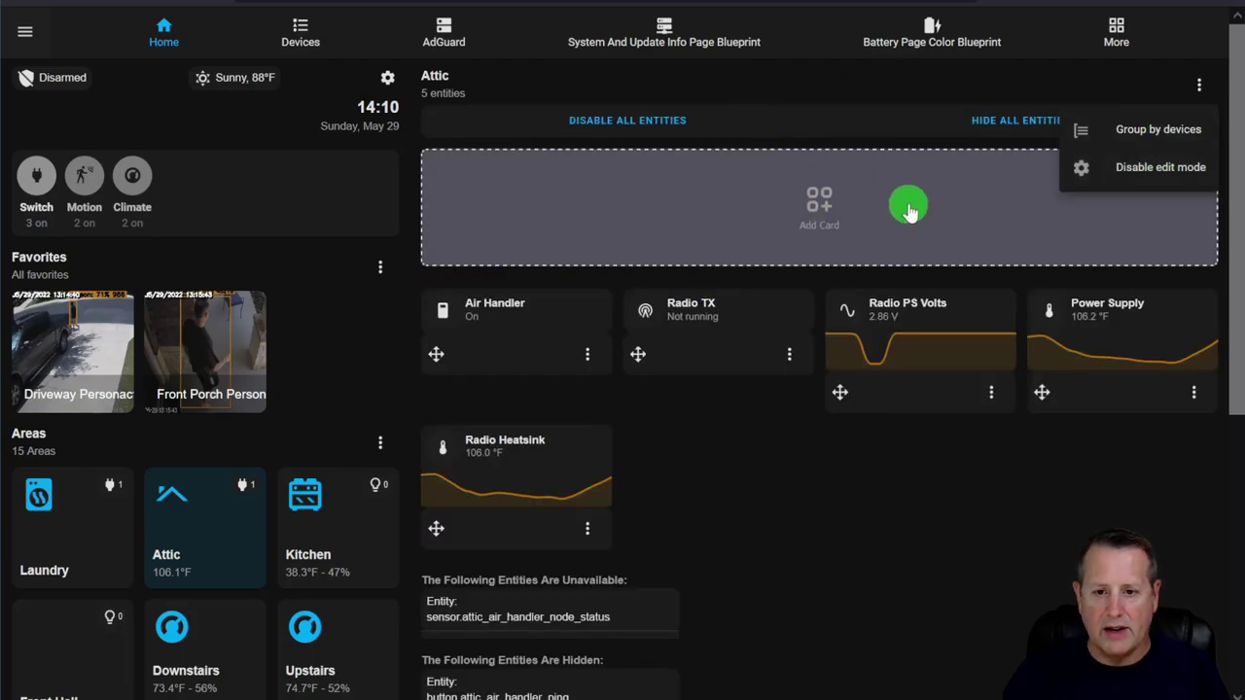
{"action": "left_click", "coordinate": [910, 212]}
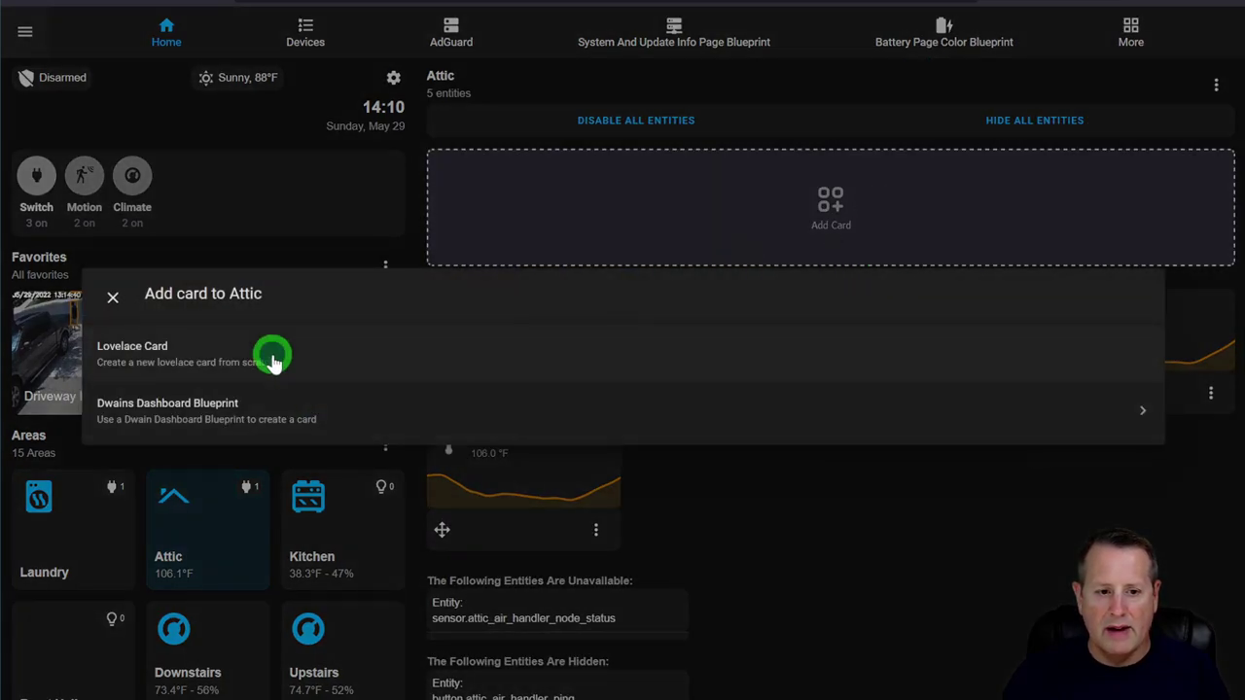
{"action": "left_click", "coordinate": [272, 362]}
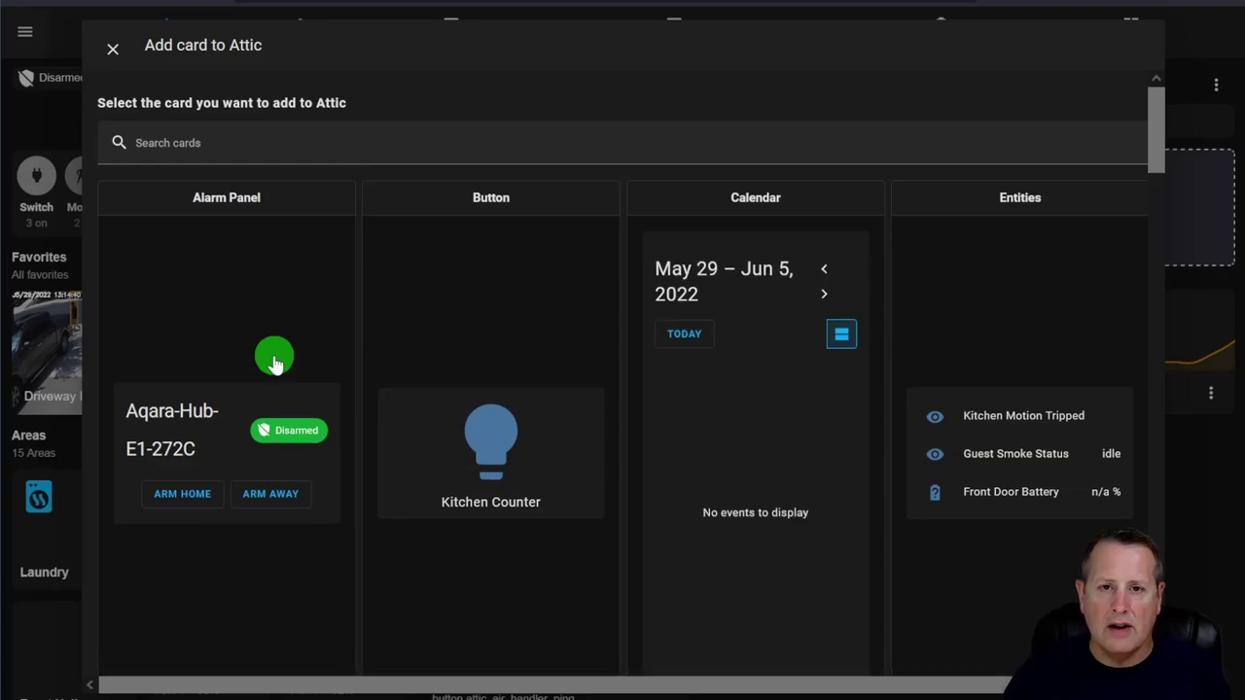
Look through the available card types, search for "ga", and choose the Gauge card for the Attic.
{"action": "scroll", "coordinate": [525, 459], "scroll_direction": "down", "scroll_amount": 2}
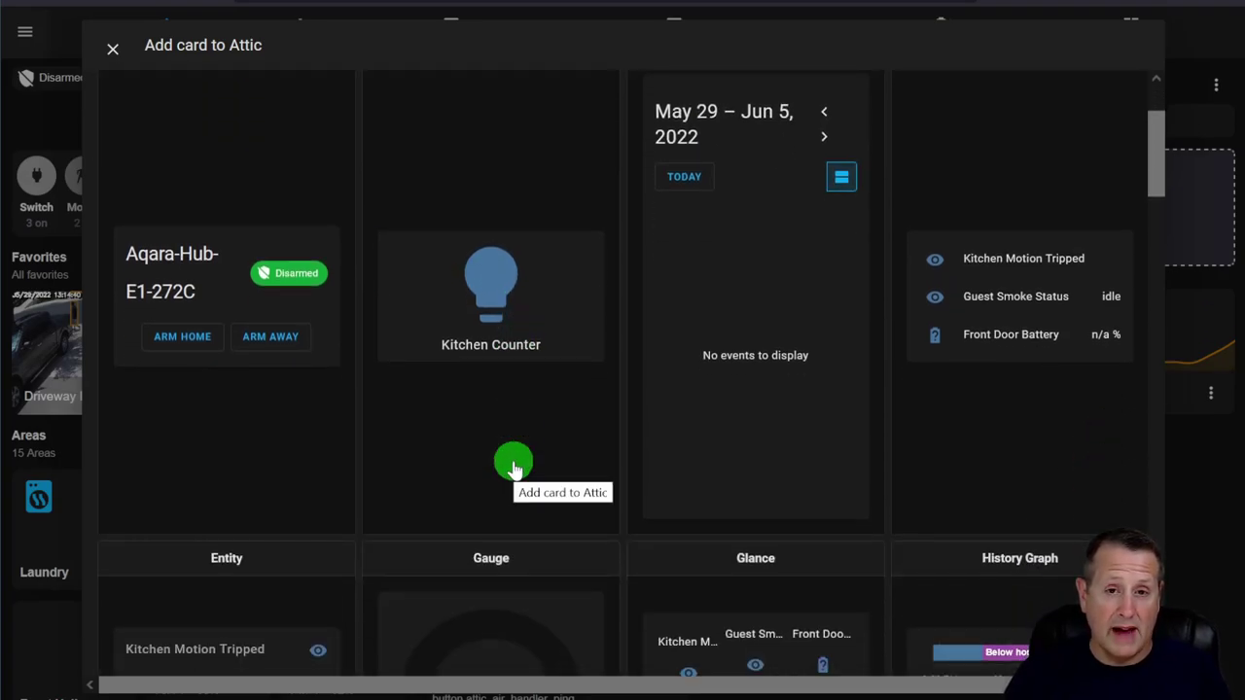
{"action": "scroll", "coordinate": [506, 457], "scroll_direction": "down", "scroll_amount": 5}
{"action": "scroll", "coordinate": [477, 455], "scroll_direction": "down", "scroll_amount": 8}
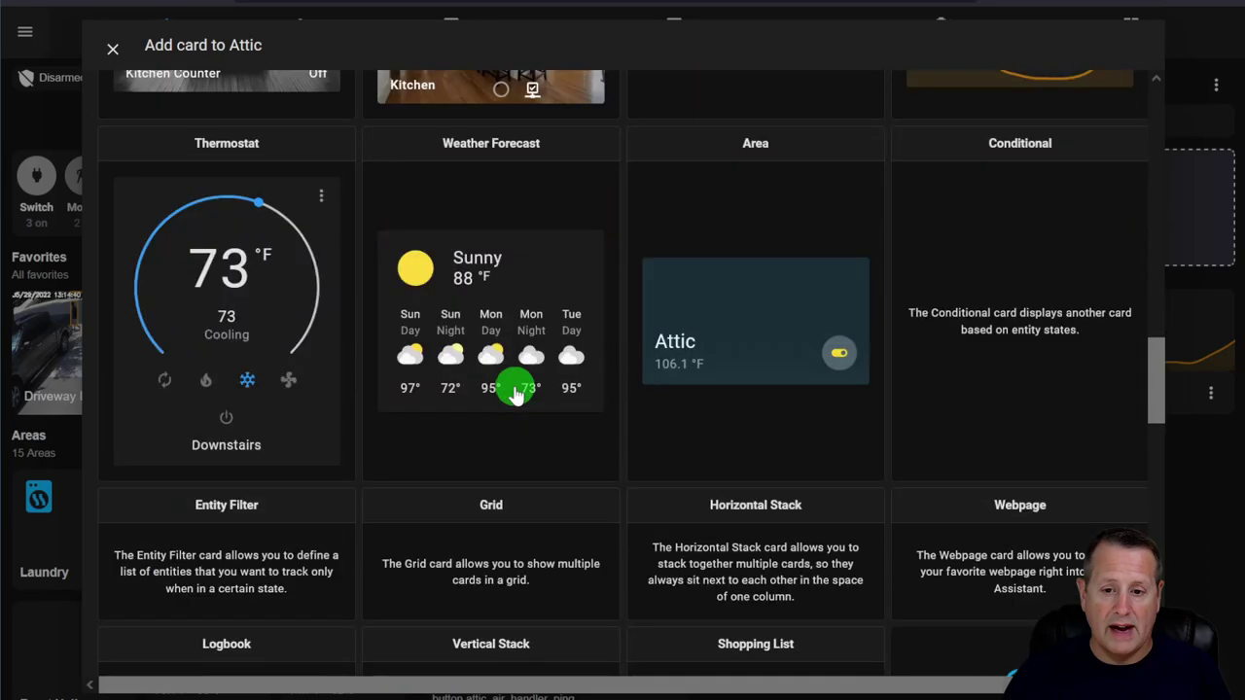
{"action": "scroll", "coordinate": [513, 389], "scroll_direction": "up", "scroll_amount": 4}
{"action": "scroll", "coordinate": [525, 408], "scroll_direction": "up", "scroll_amount": 10}
{"action": "left_click", "coordinate": [431, 146]}
{"action": "type", "text": "ga"}
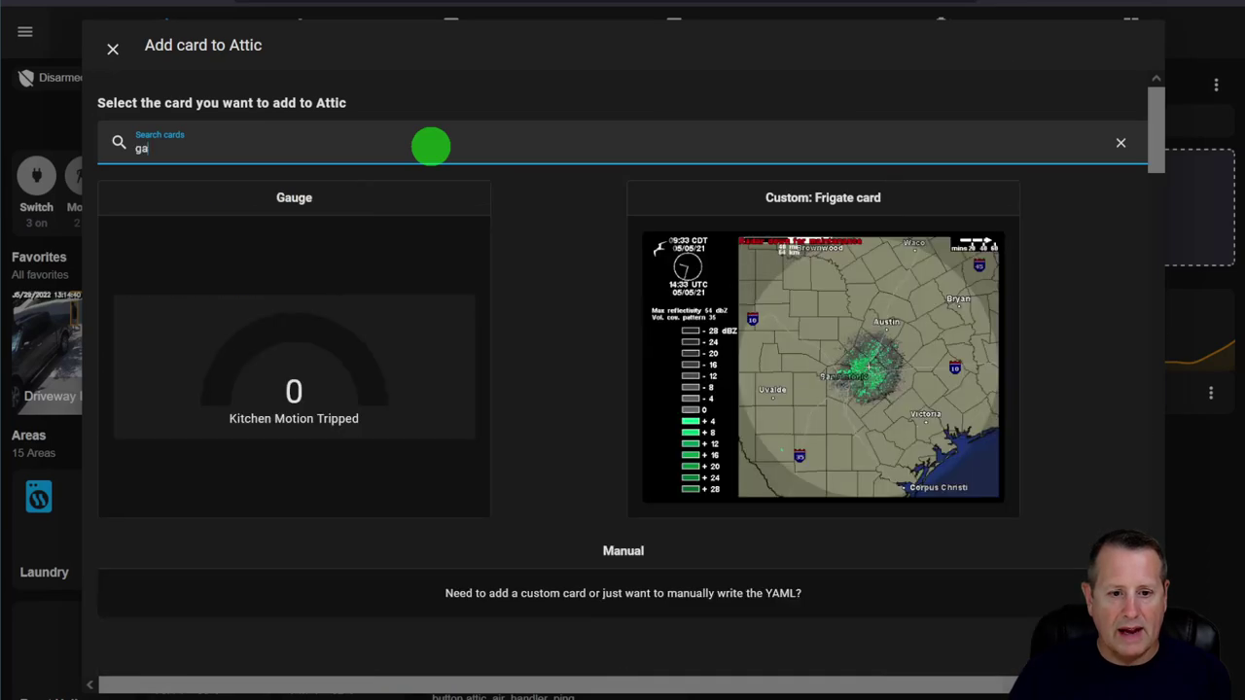
{"action": "left_click", "coordinate": [314, 374]}
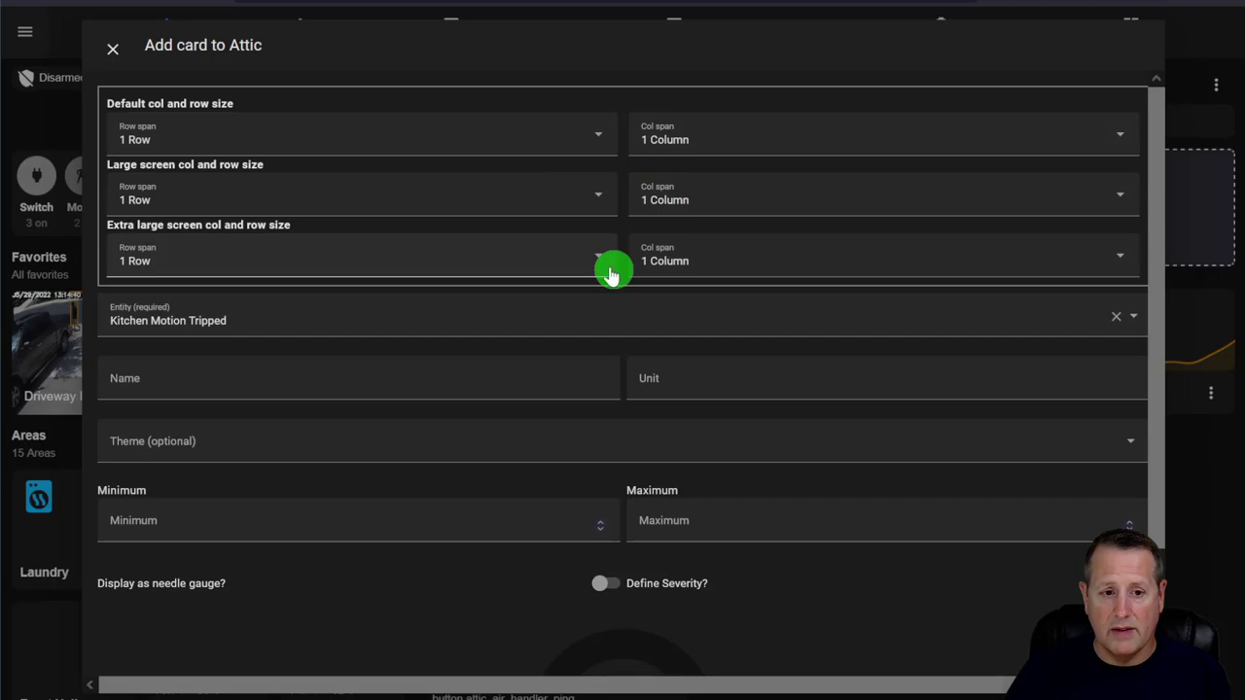
Replace the gauge card's entity with Attic Sensor JS: Air temperature.
{"action": "left_click", "coordinate": [450, 323]}
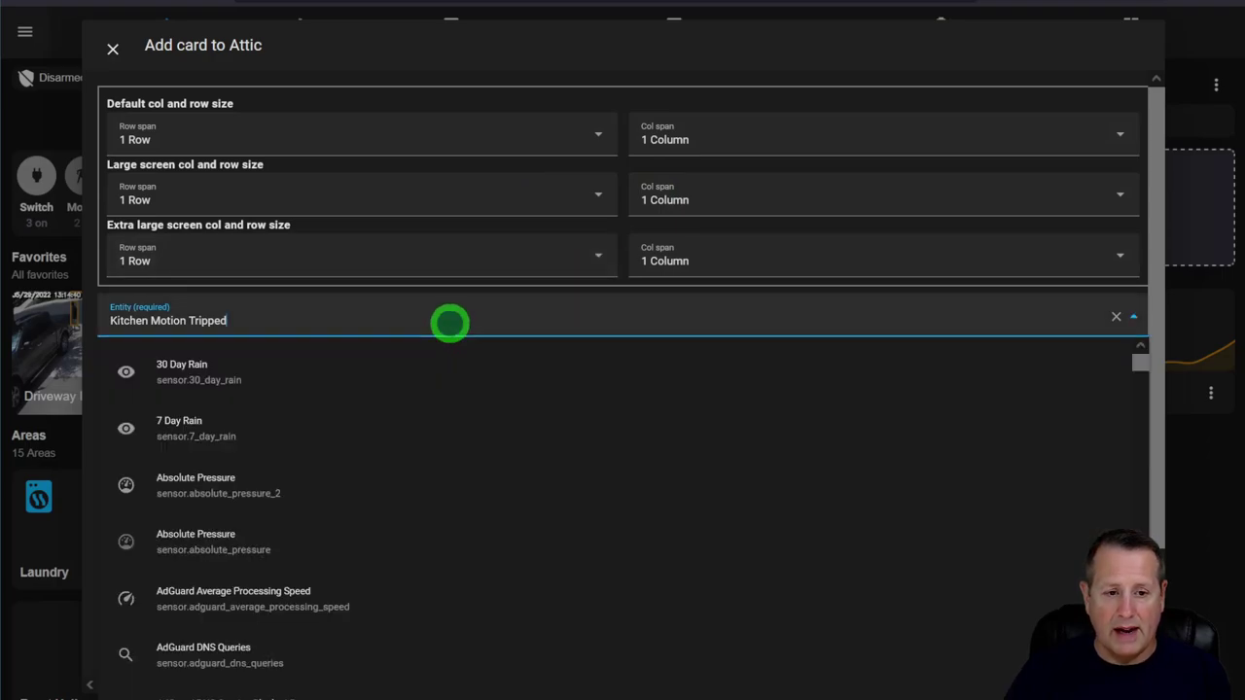
{"action": "left_click", "coordinate": [1119, 323]}
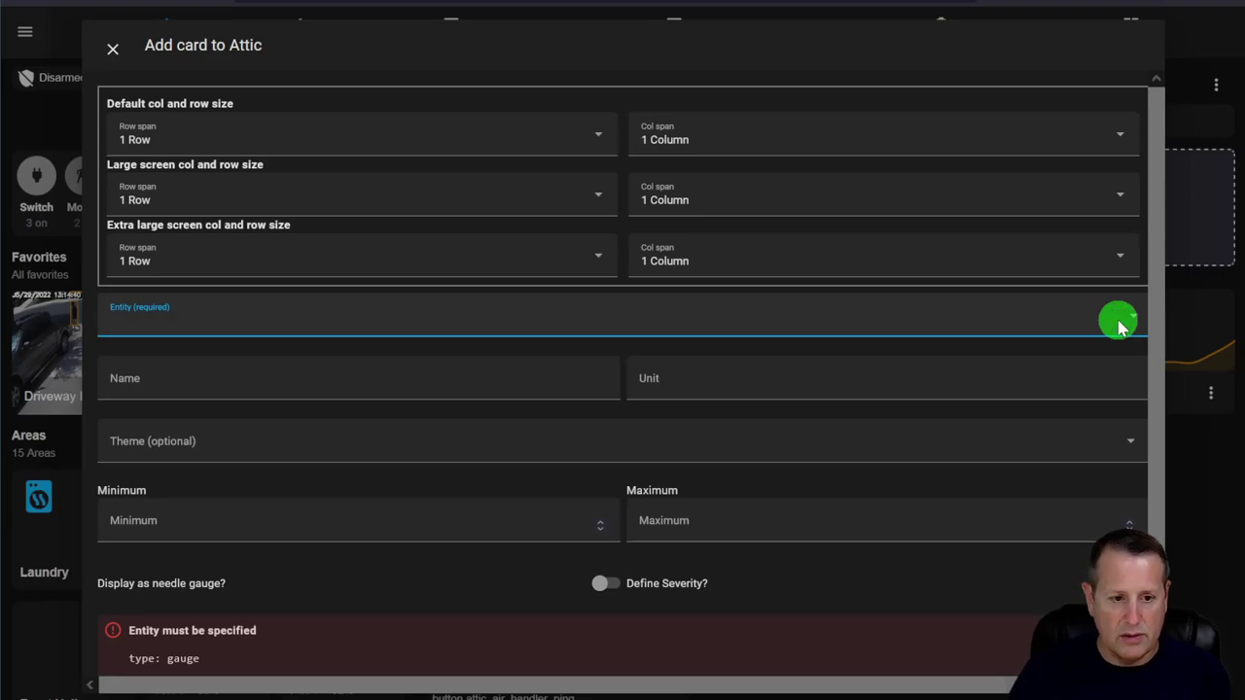
{"action": "type", "text": "attic"}
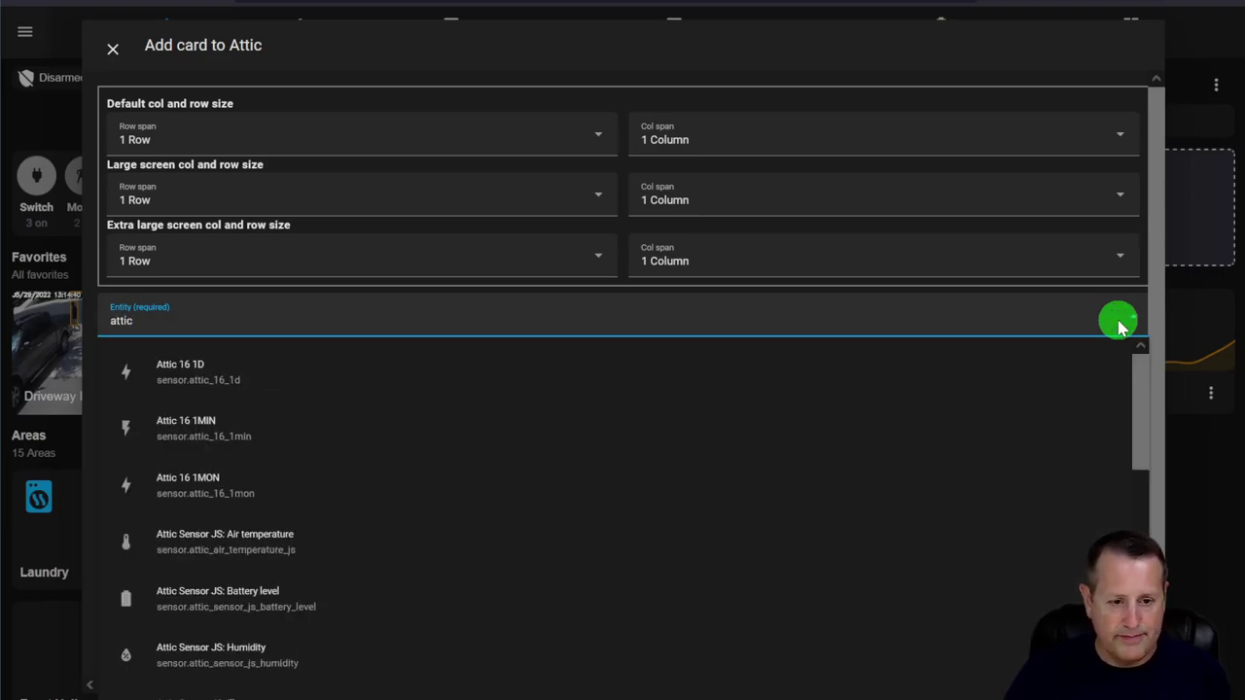
{"action": "scroll", "coordinate": [481, 610], "scroll_direction": "down", "scroll_amount": 1}
{"action": "left_click", "coordinate": [276, 470]}
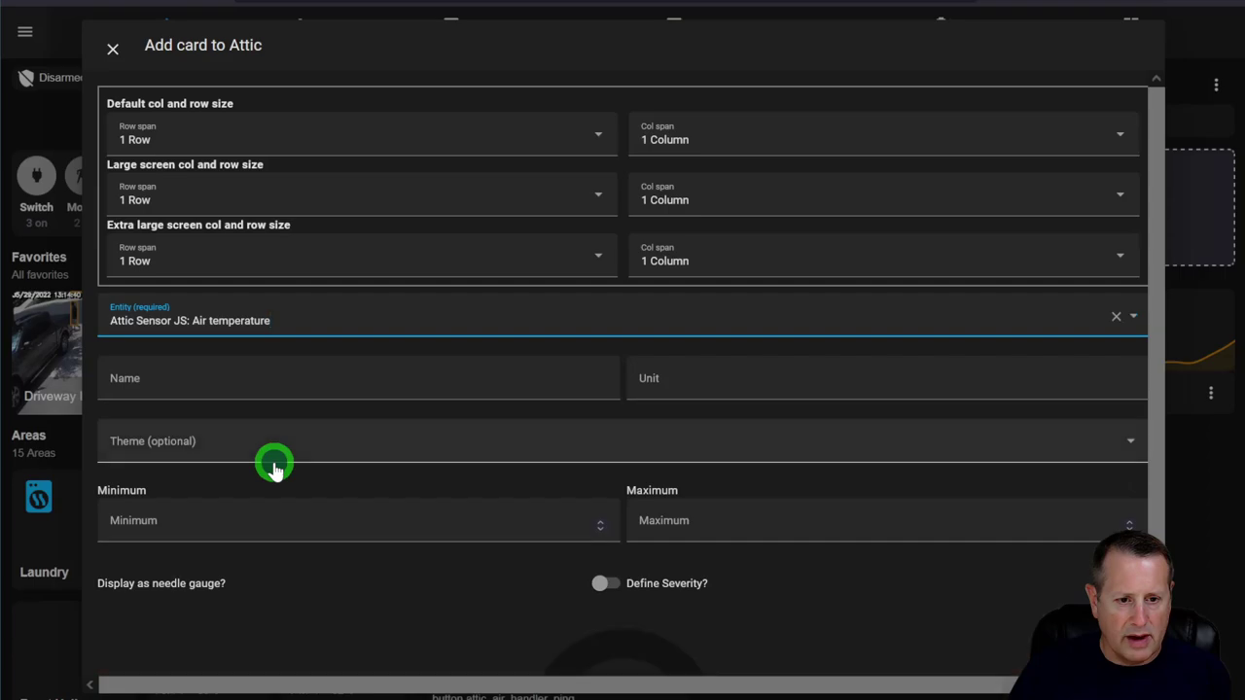
Name the gauge card "Attic Temp" and set its unit to F.
{"action": "left_click", "coordinate": [328, 389]}
{"action": "type", "text": "AT"}
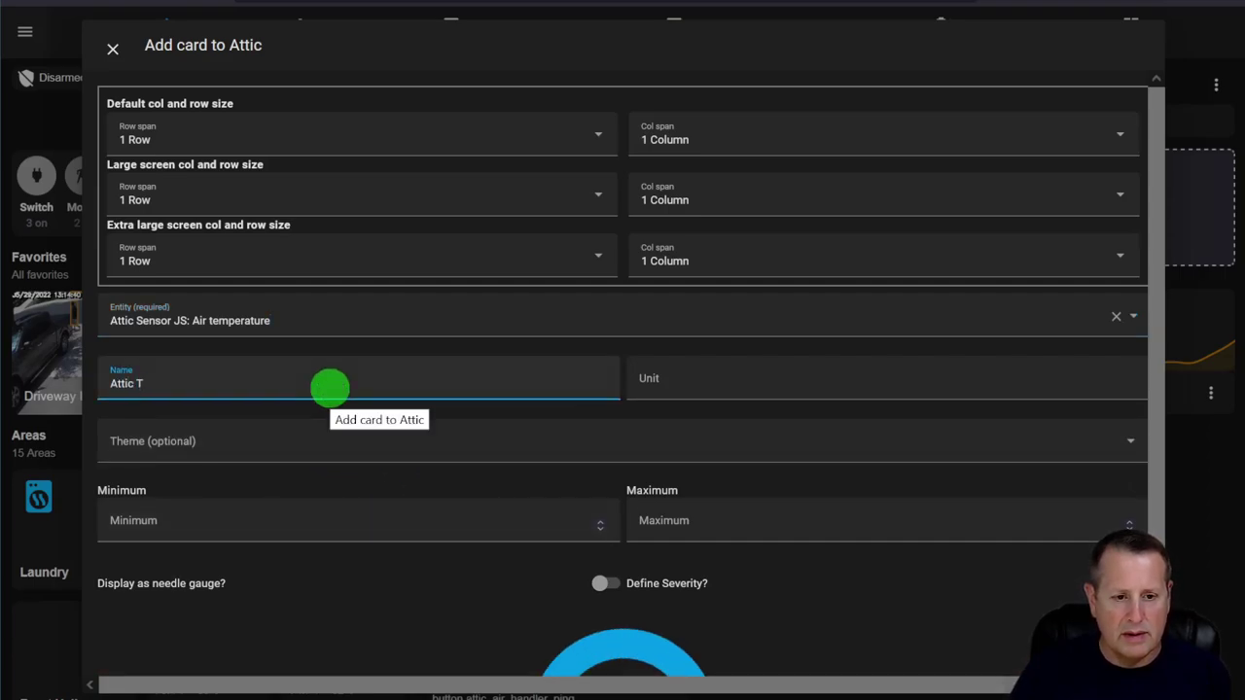
{"action": "key", "text": "Tab"}
{"action": "type", "text": "F"}
{"action": "key", "text": "Tab"}
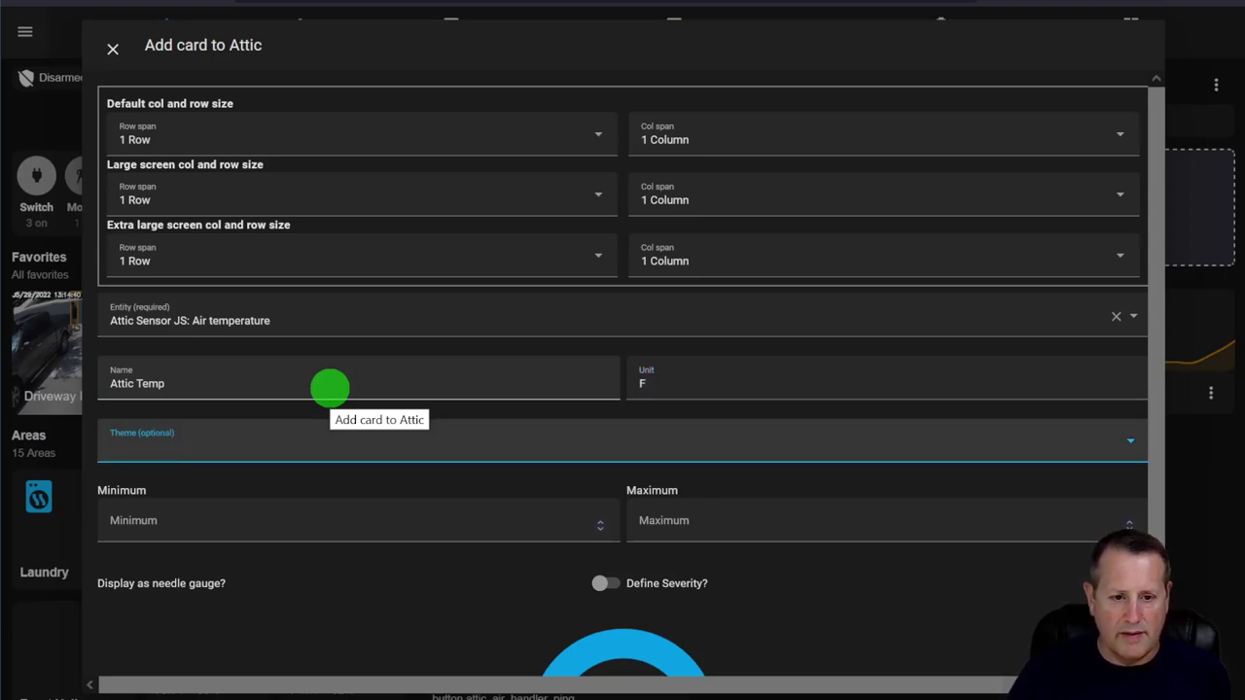
Set the gauge's minimum to 20 and maximum to 125, and display it as a needle gauge.
{"action": "scroll", "coordinate": [292, 512], "scroll_direction": "down", "scroll_amount": 2}
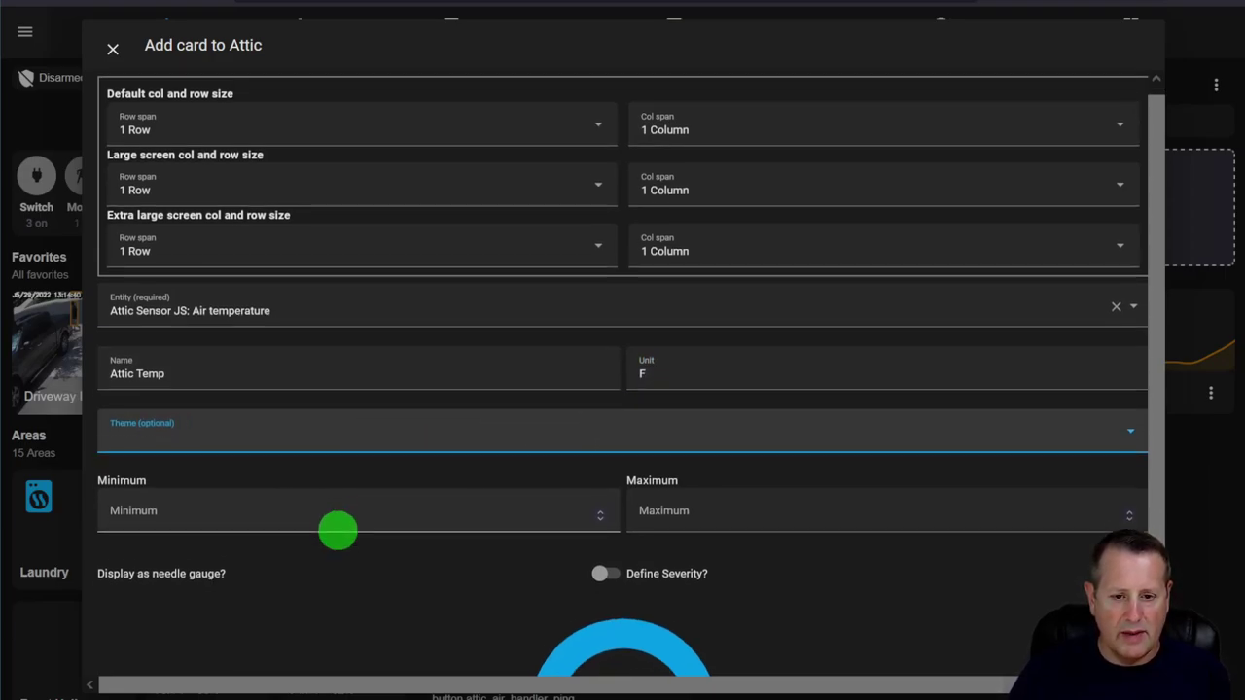
{"action": "left_click", "coordinate": [268, 392]}
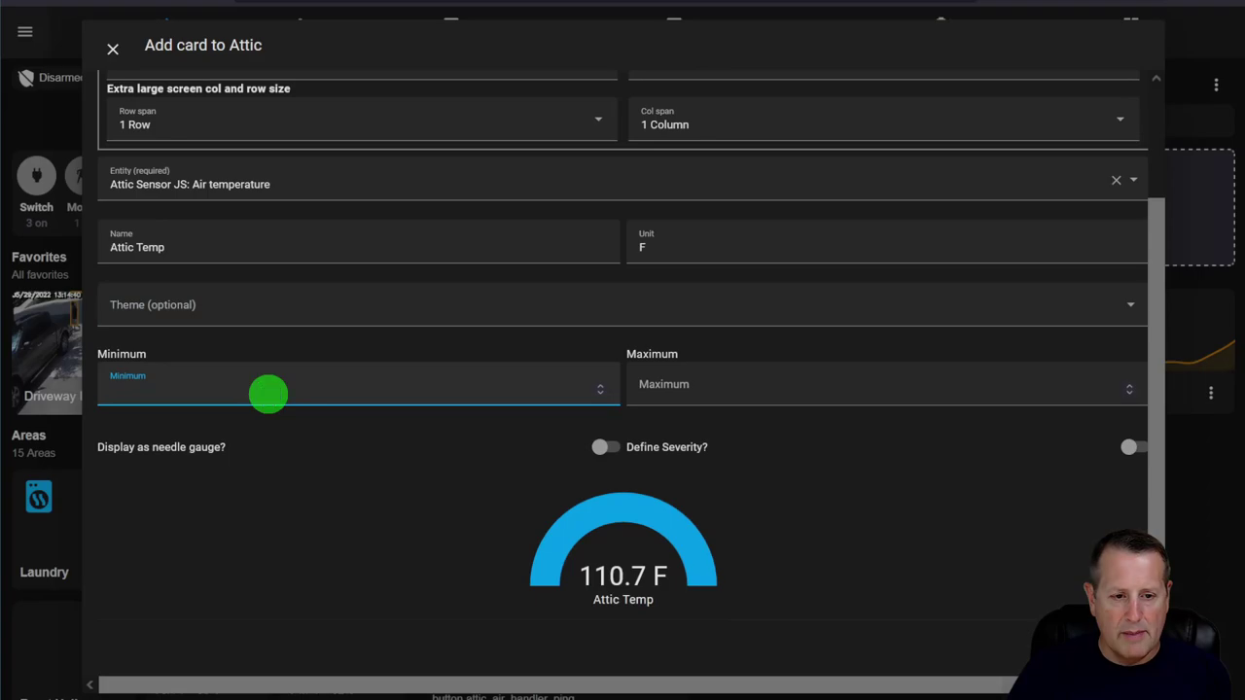
{"action": "type", "text": "20"}
{"action": "key", "text": "Tab"}
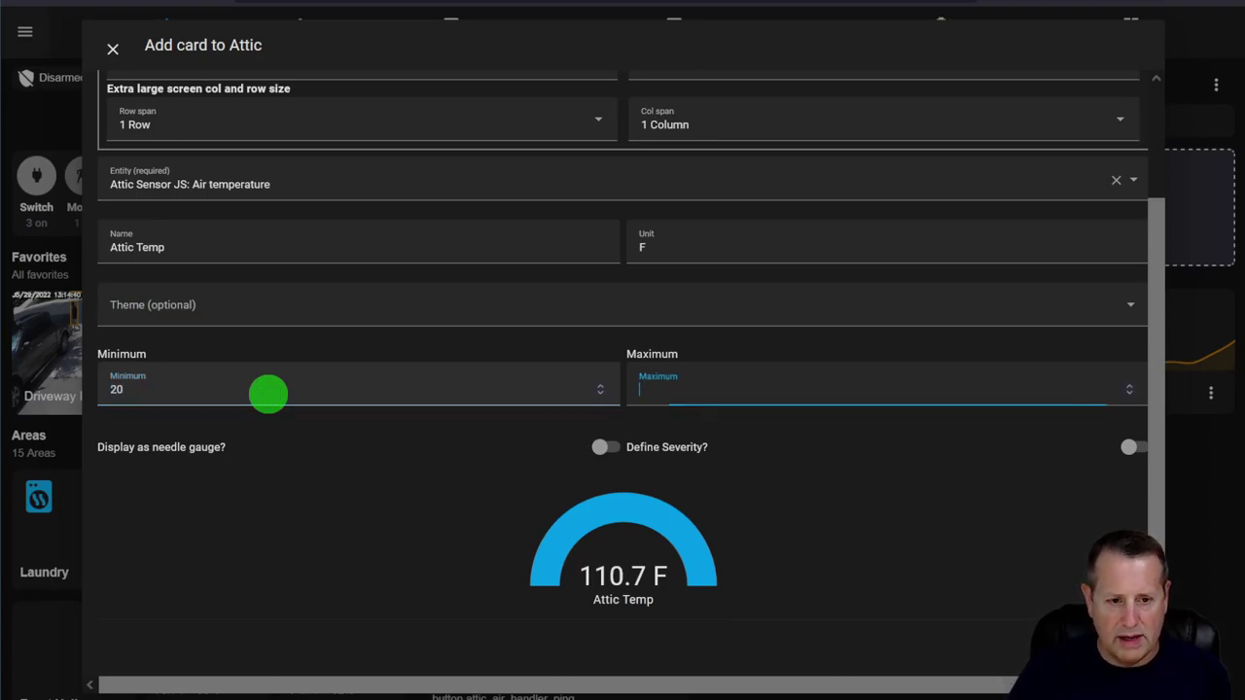
{"action": "type", "text": "125"}
{"action": "key", "text": "Tab"}
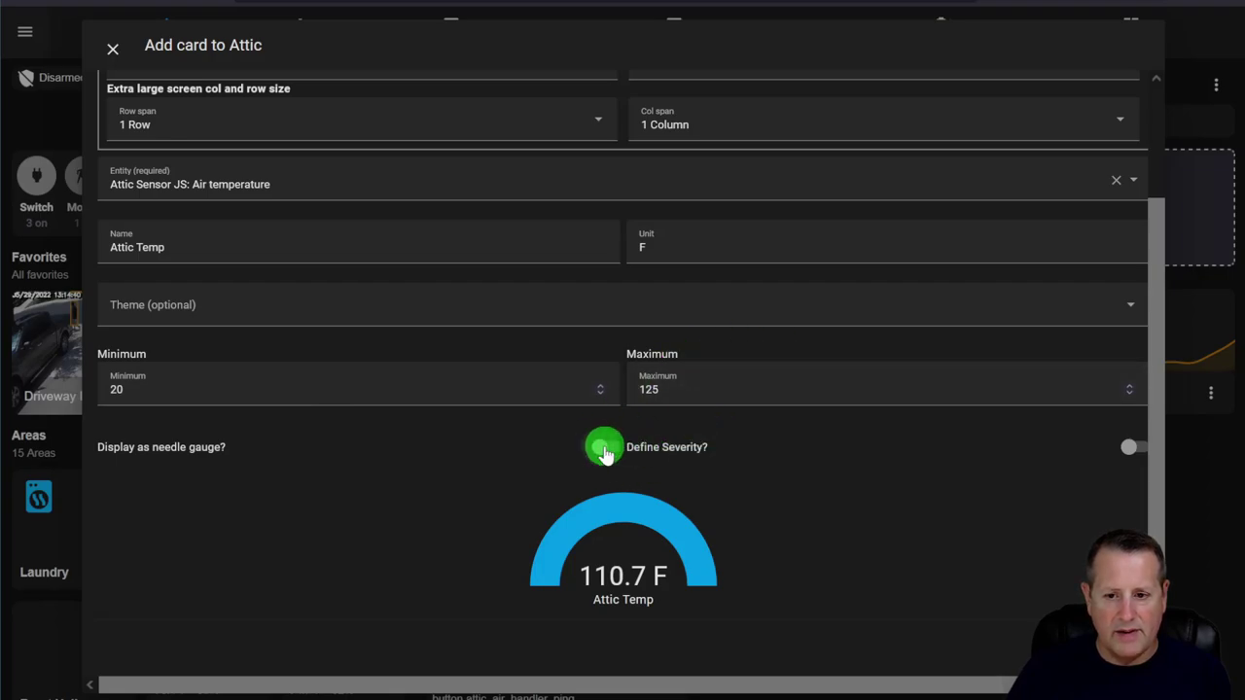
{"action": "left_click_drag", "start_coordinate": [672, 684], "coordinate": [750, 673]}
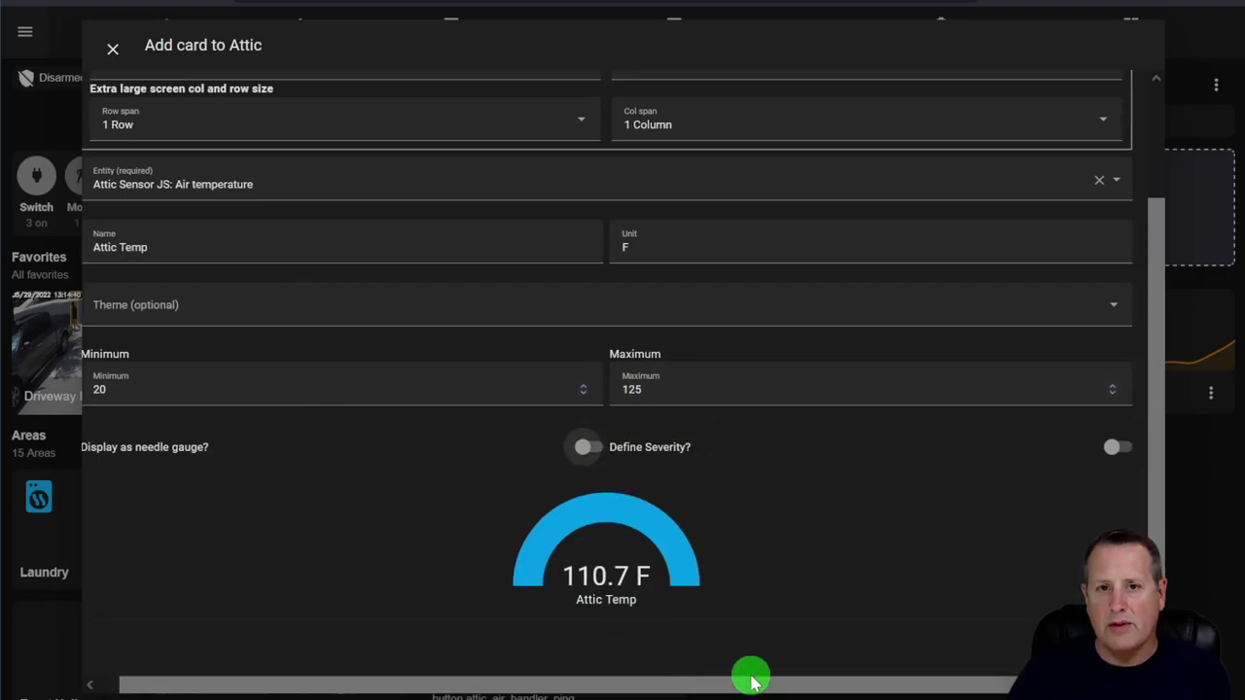
{"action": "left_click", "coordinate": [588, 449]}
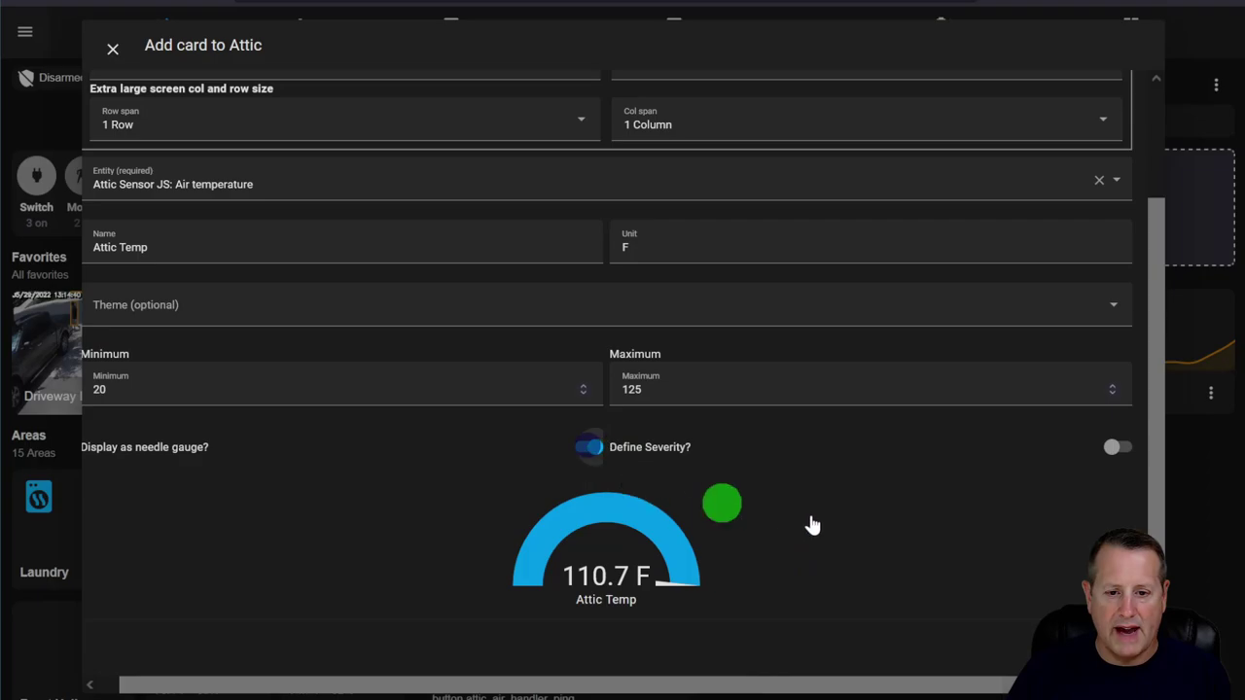
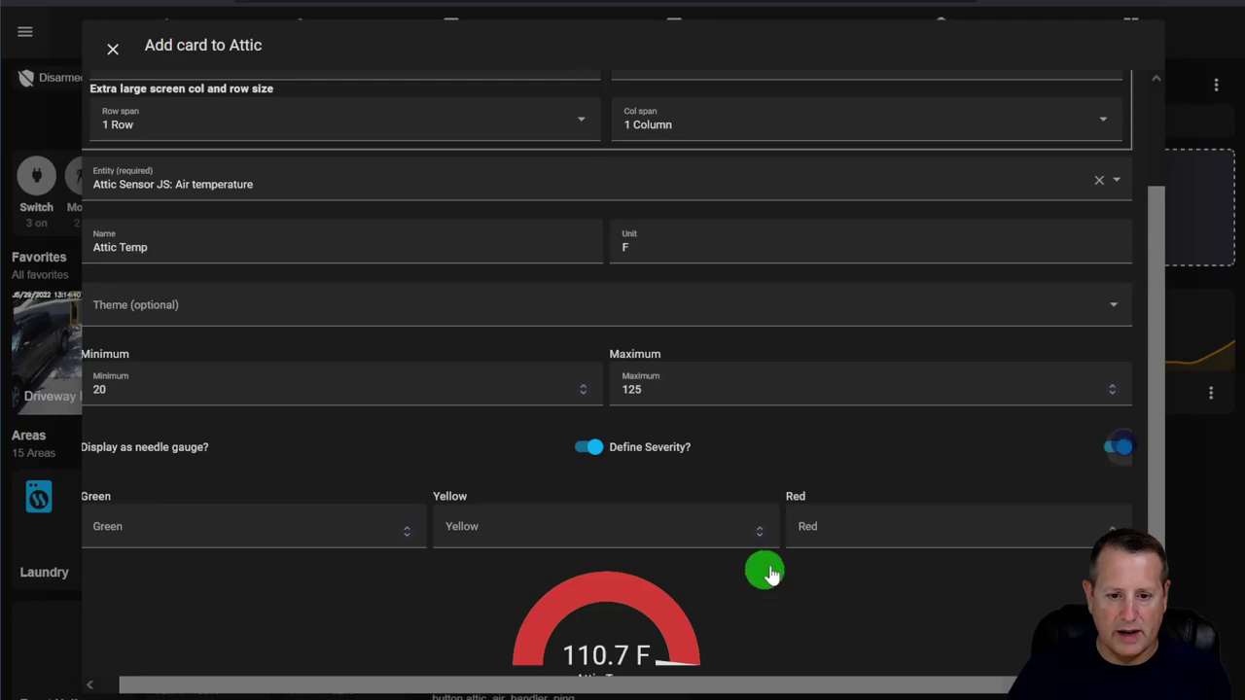
Define the gauge's severity with green from 60, yellow from 90, and red from 120.
{"action": "left_click", "coordinate": [304, 447]}
{"action": "type", "text": "60"}
{"action": "key", "text": "Tab"}
{"action": "key", "text": "Tab"}
{"action": "type", "text": "120"}
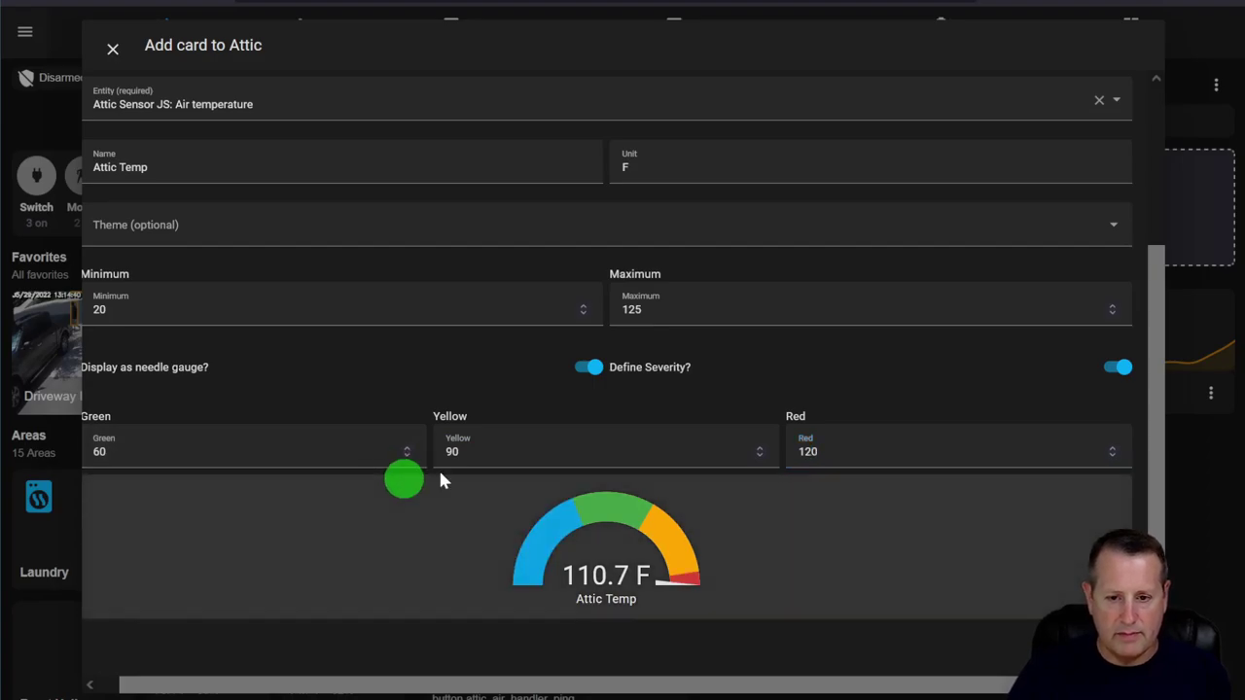
Change the gauge's yellow threshold to 80 and red threshold to 110, and save the card to the Attic area.
{"action": "left_click", "coordinate": [582, 453]}
{"action": "key", "text": "BackSpace"}
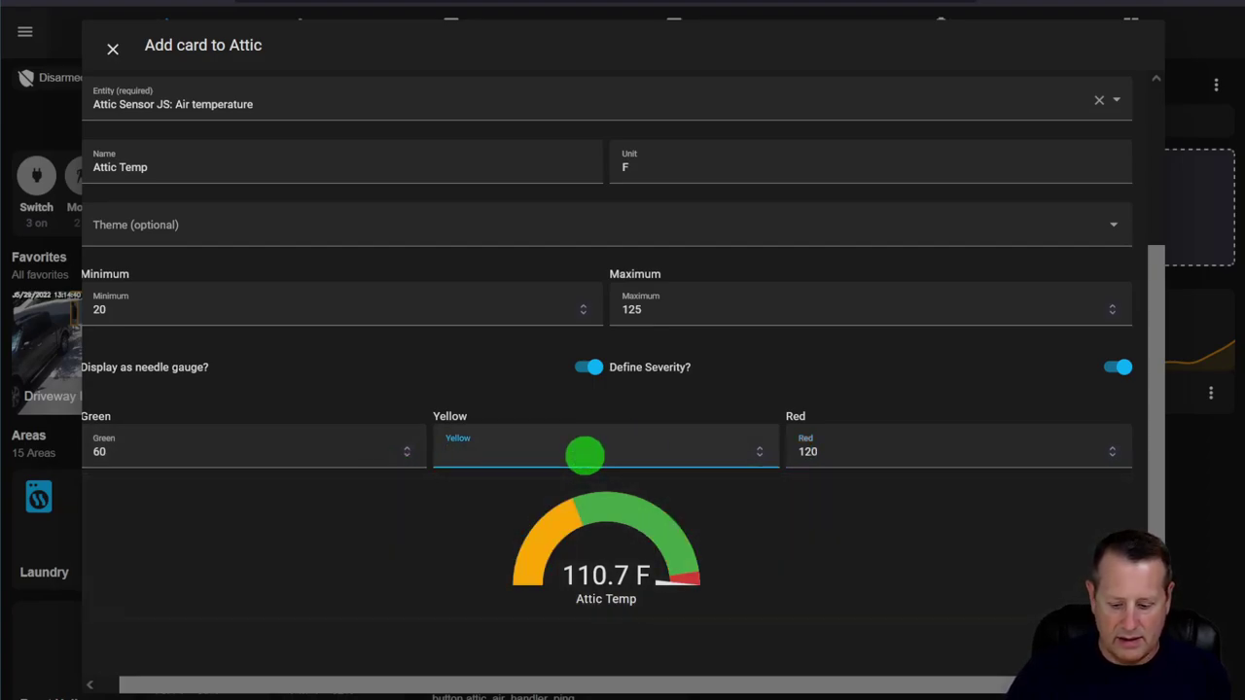
{"action": "type", "text": "80"}
{"action": "key", "text": "Tab"}
{"action": "type", "text": "110"}
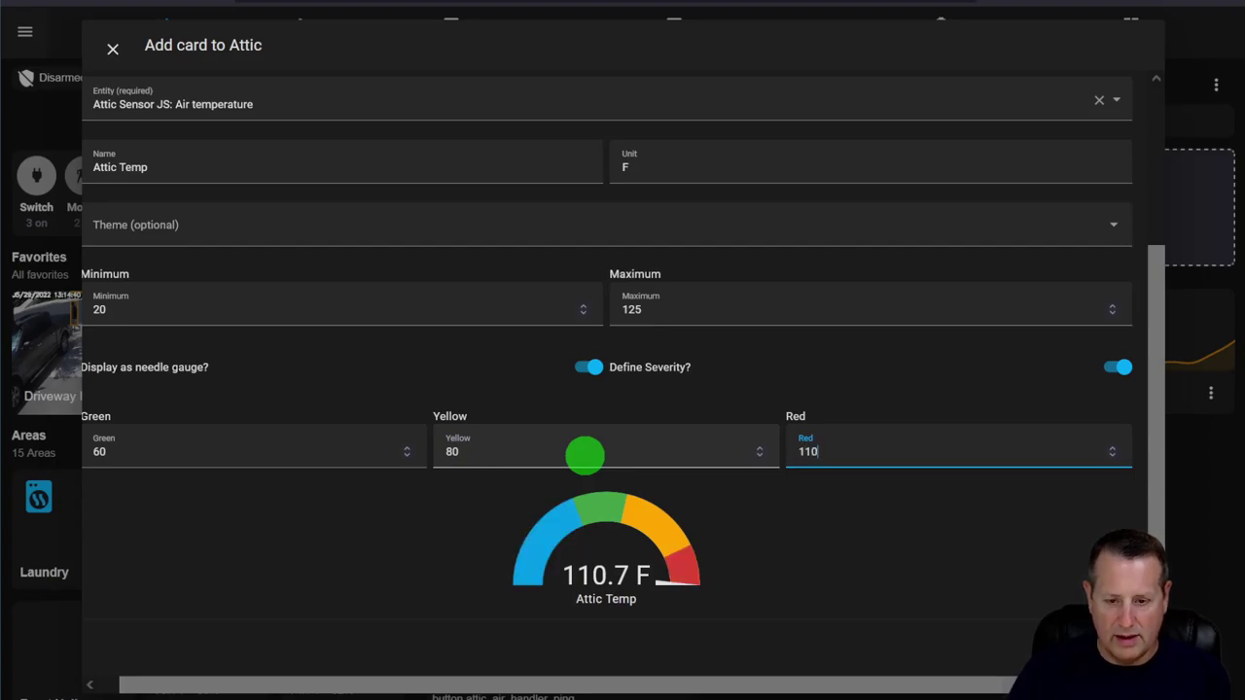
{"action": "key", "text": "Tab"}
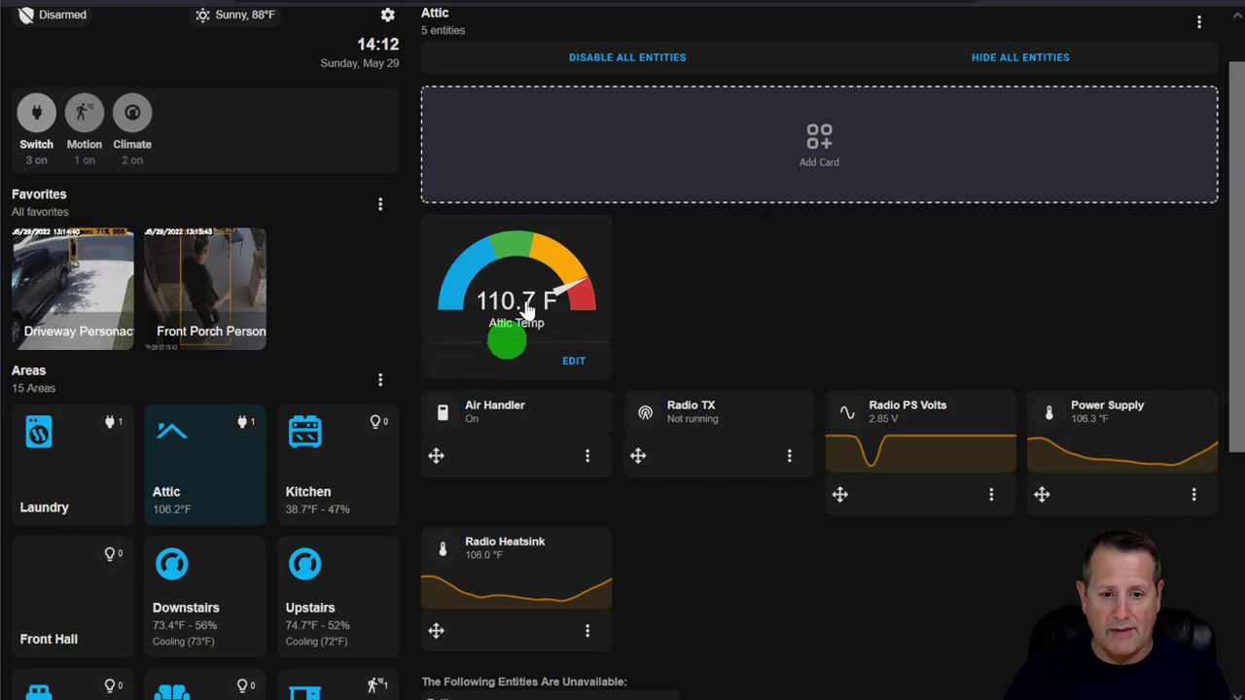
Set the Attic Temp gauge card's extra large screen size to 2 columns and 2 rows, and save the card.
{"action": "left_click", "coordinate": [582, 367]}
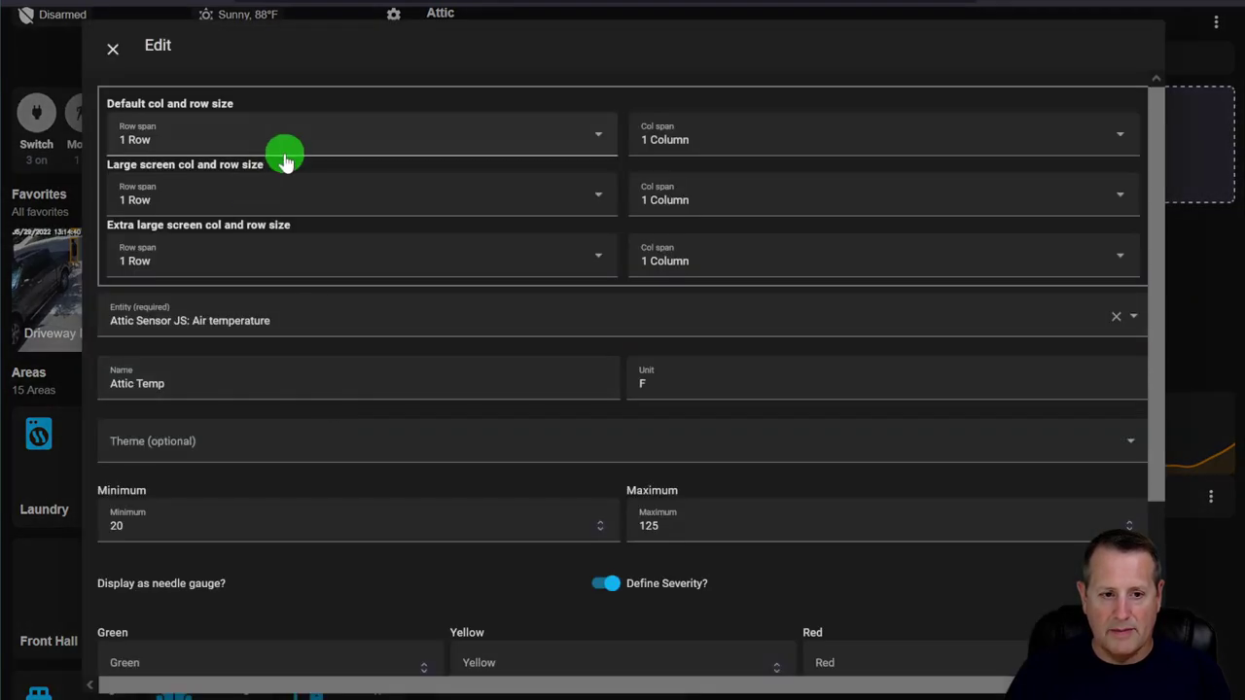
{"action": "left_click", "coordinate": [785, 265]}
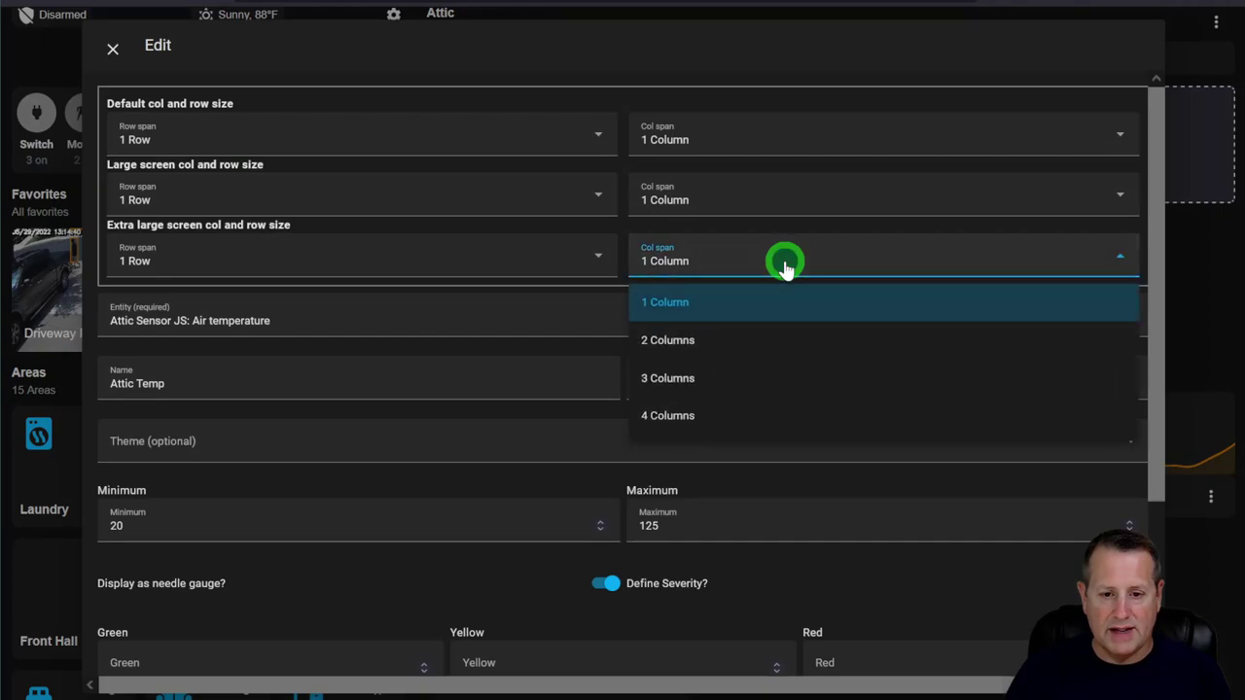
{"action": "left_click", "coordinate": [751, 346]}
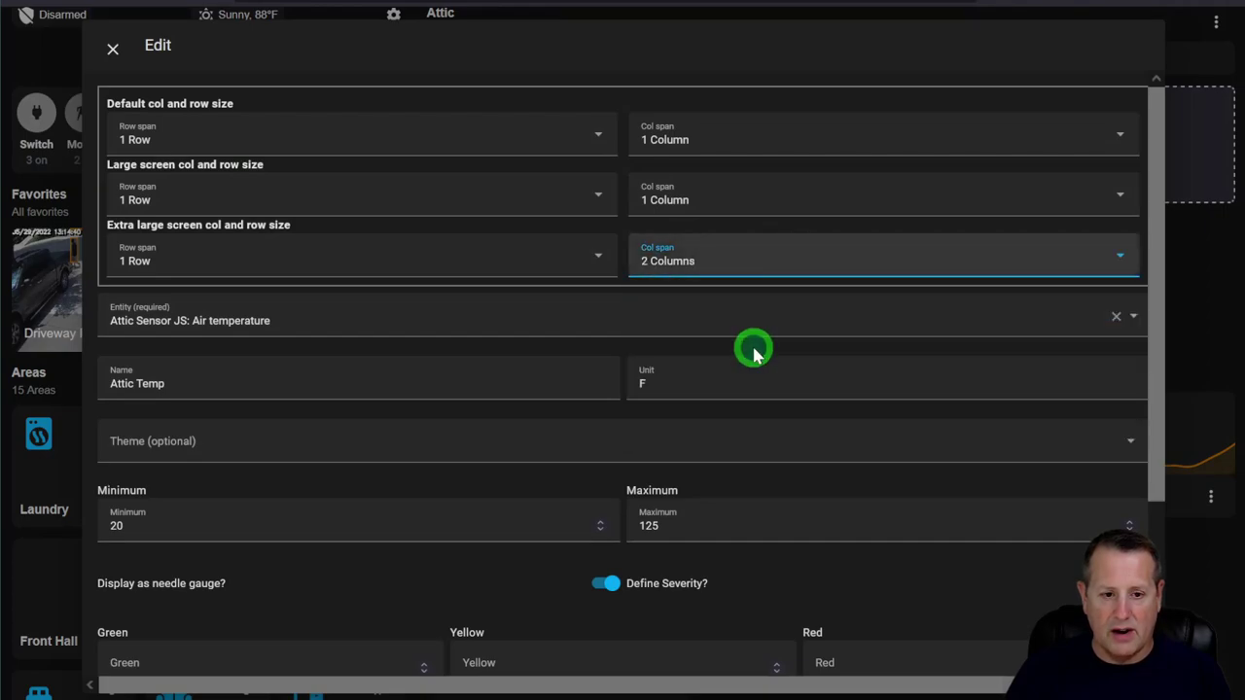
{"action": "left_click", "coordinate": [402, 270]}
{"action": "left_click", "coordinate": [256, 338]}
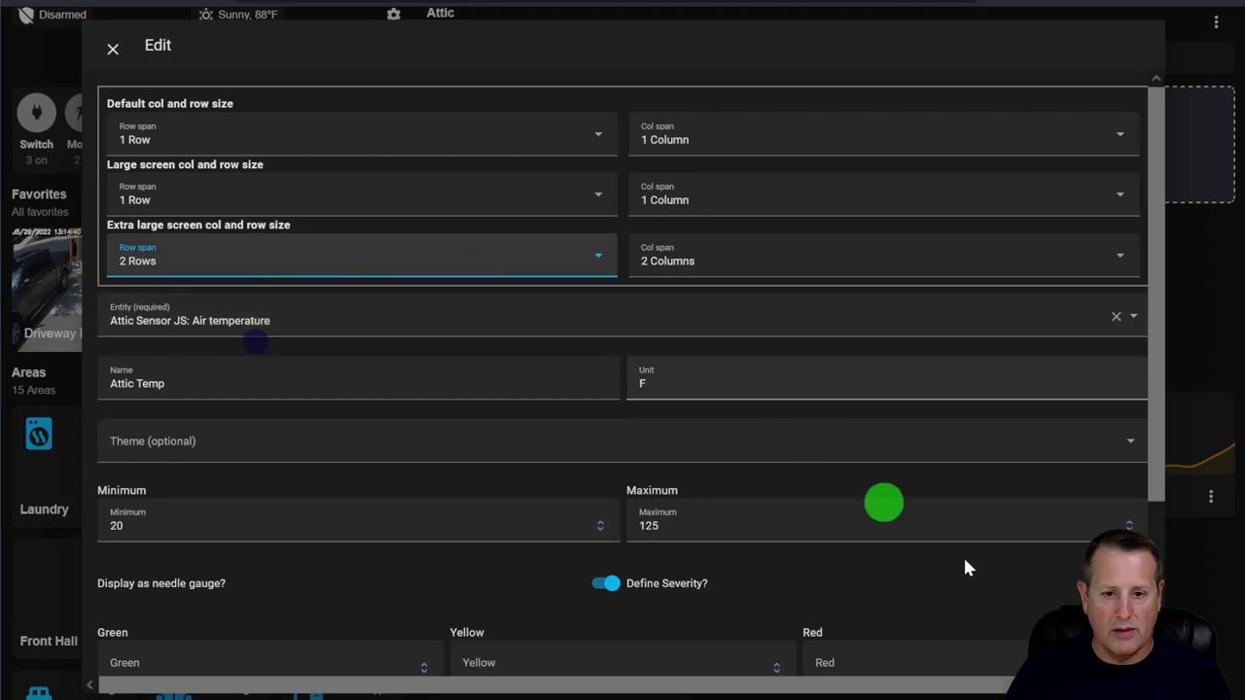
{"action": "scroll", "coordinate": [978, 539], "scroll_direction": "down", "scroll_amount": 2}
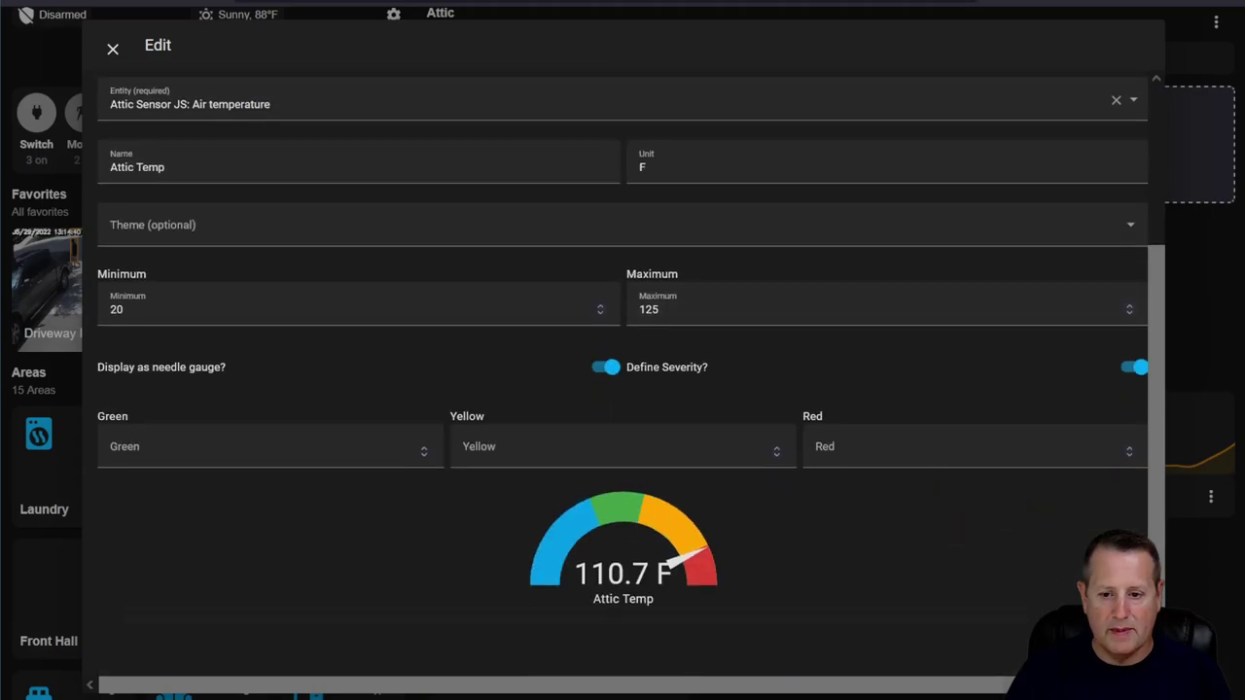
{"action": "key", "text": "Escape"}
{"action": "left_click", "coordinate": [610, 303]}
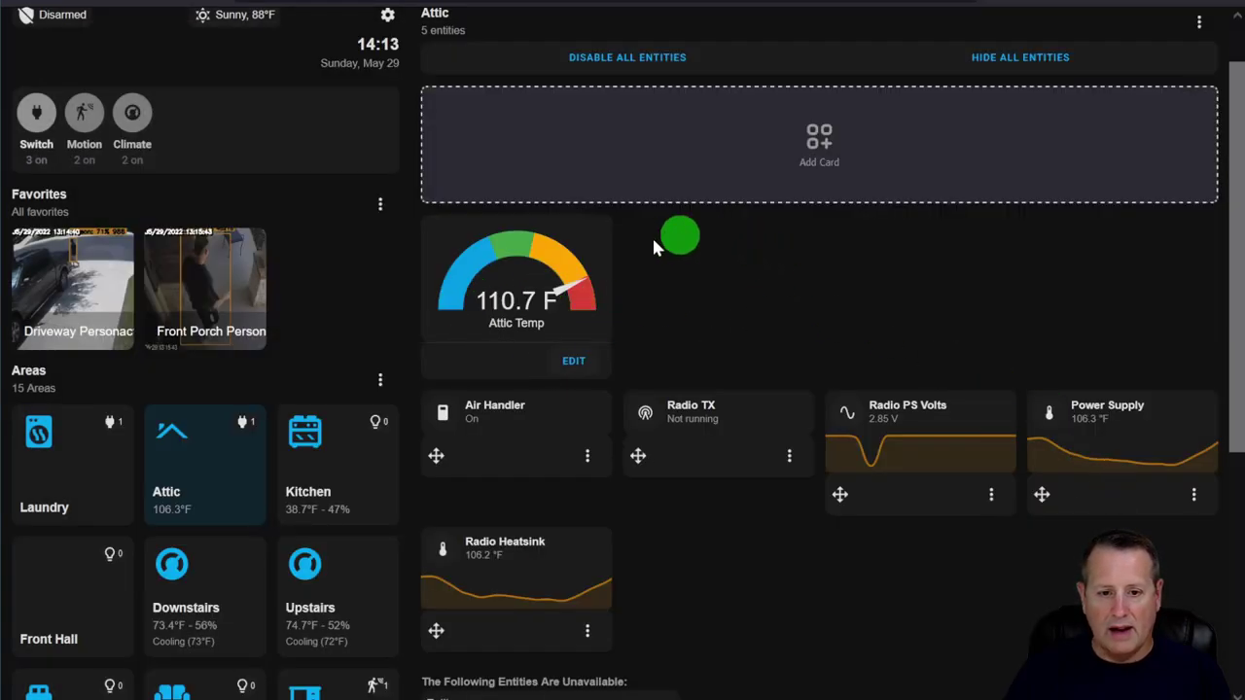
{"action": "left_click_drag", "start_coordinate": [653, 247], "coordinate": [772, 292]}
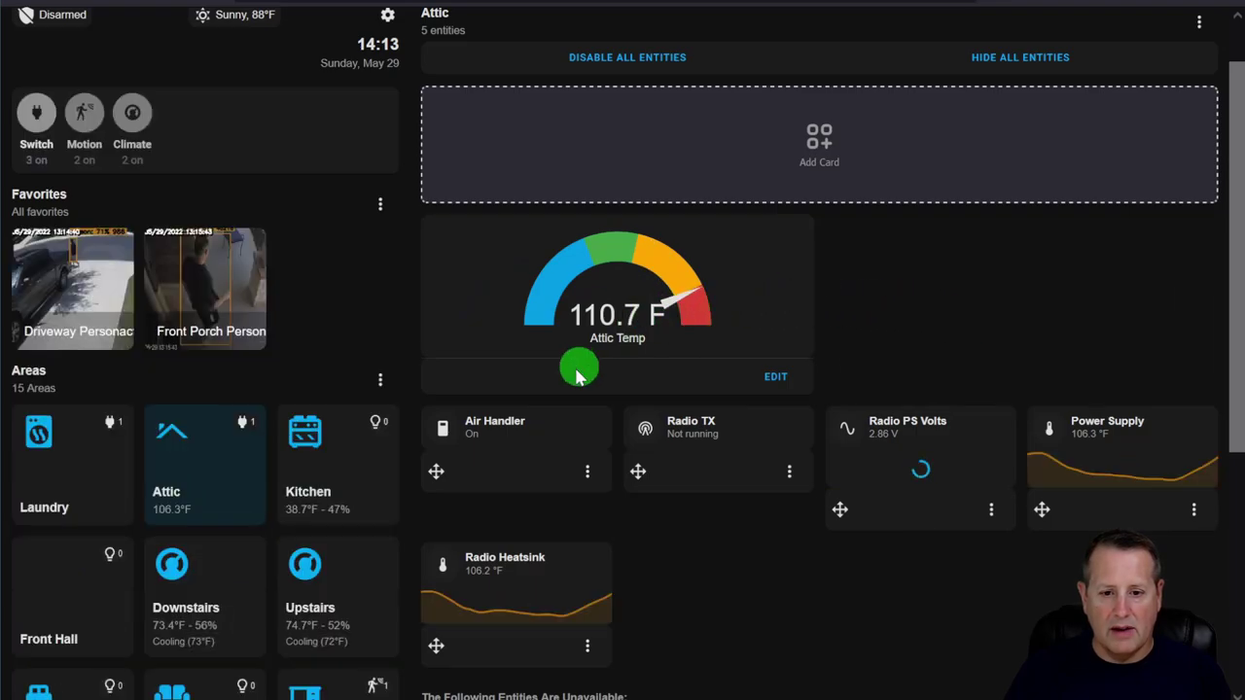
Swap the positions of the Power Supply and Radio TX cards in the Attic area.
{"action": "left_click", "coordinate": [851, 530]}
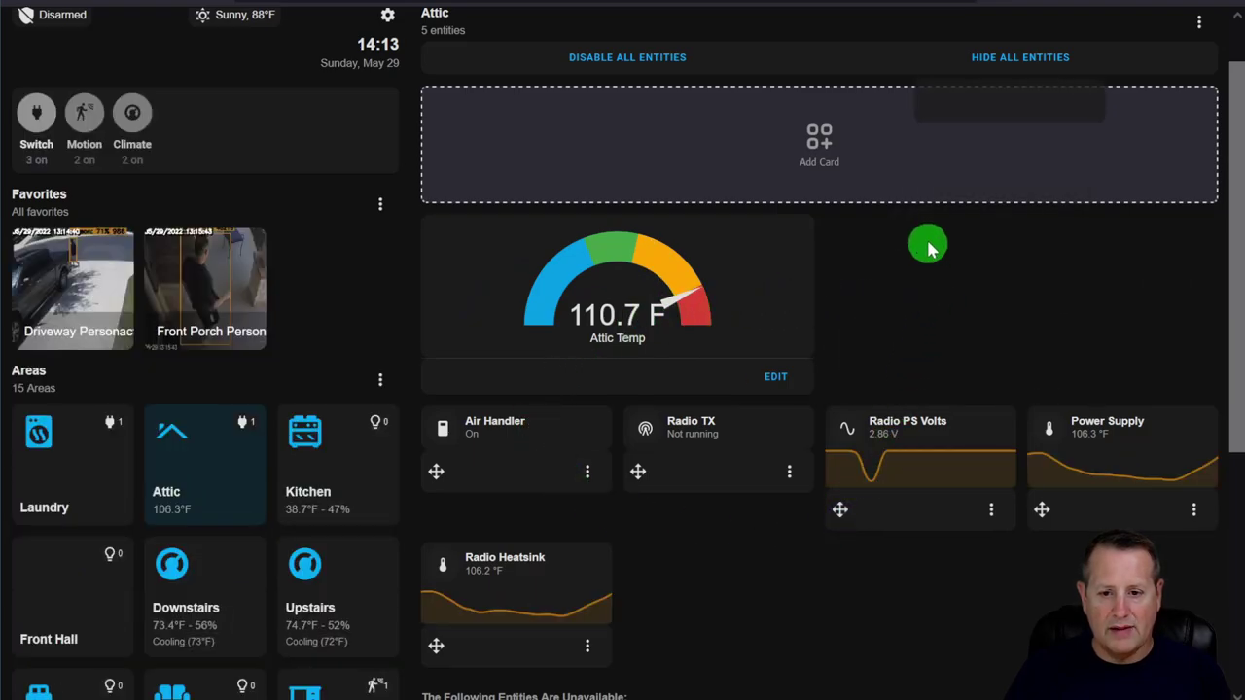
{"action": "left_click_drag", "start_coordinate": [834, 516], "coordinate": [645, 514]}
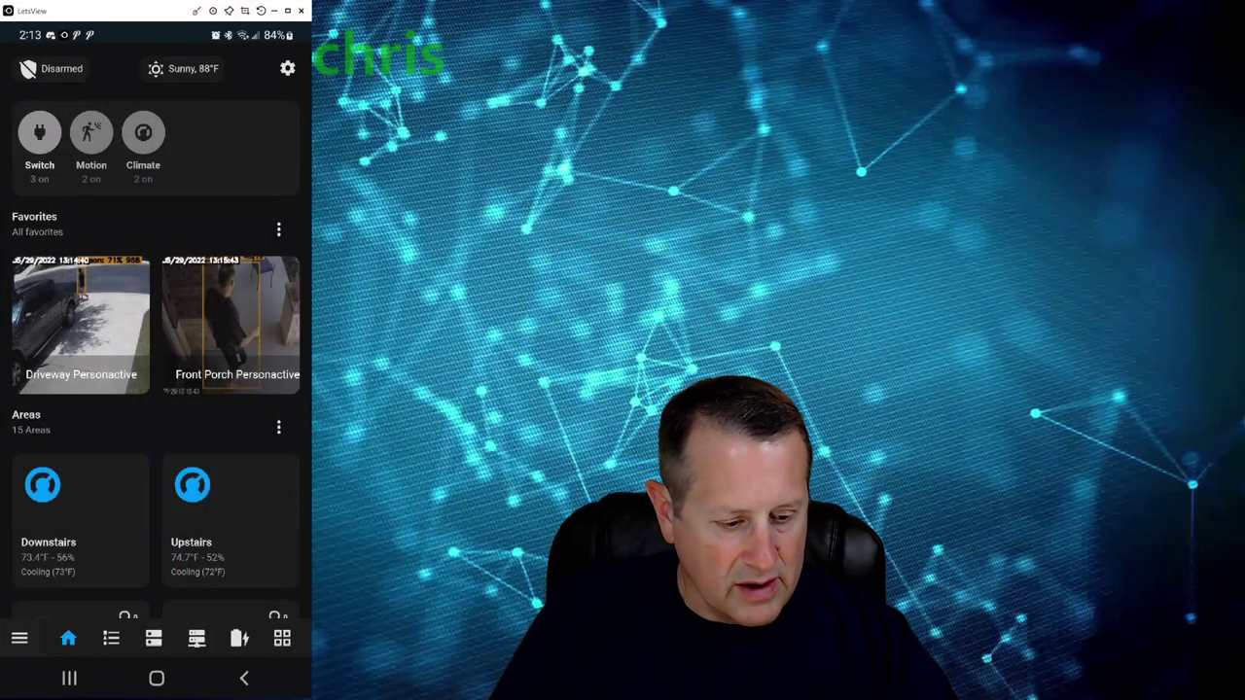
On the mirrored phone, browse the dashboard down to its area cards and open the area marked with a bed icon.
{"action": "scroll", "coordinate": [156, 331], "scroll_direction": "down", "scroll_amount": 5}
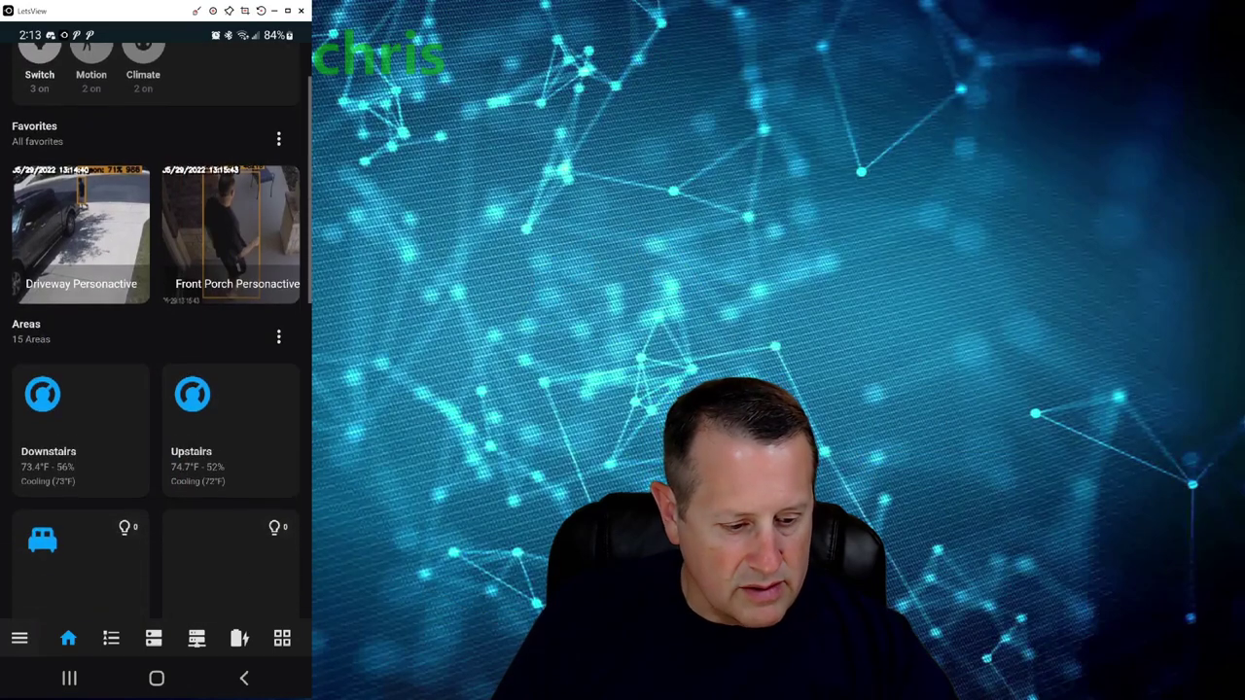
{"action": "left_click", "coordinate": [78, 555]}
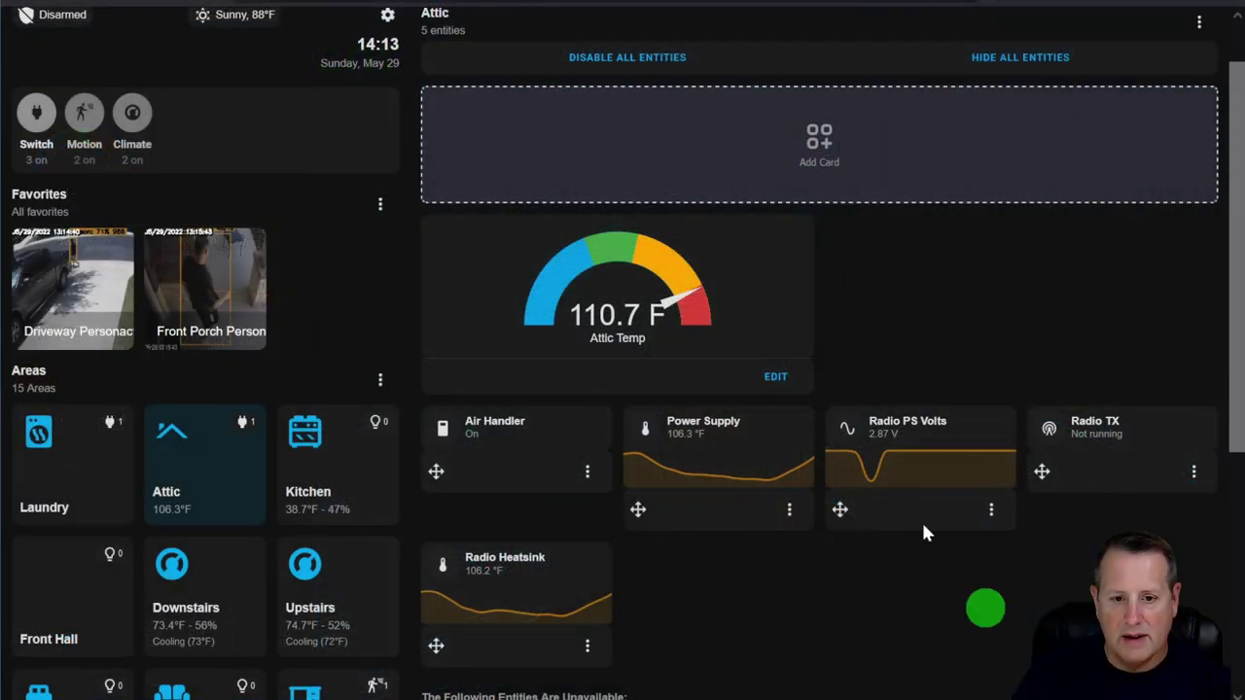
Set the Attic Temp gauge card's default size to 2 columns and 2 rows.
{"action": "left_click", "coordinate": [776, 382]}
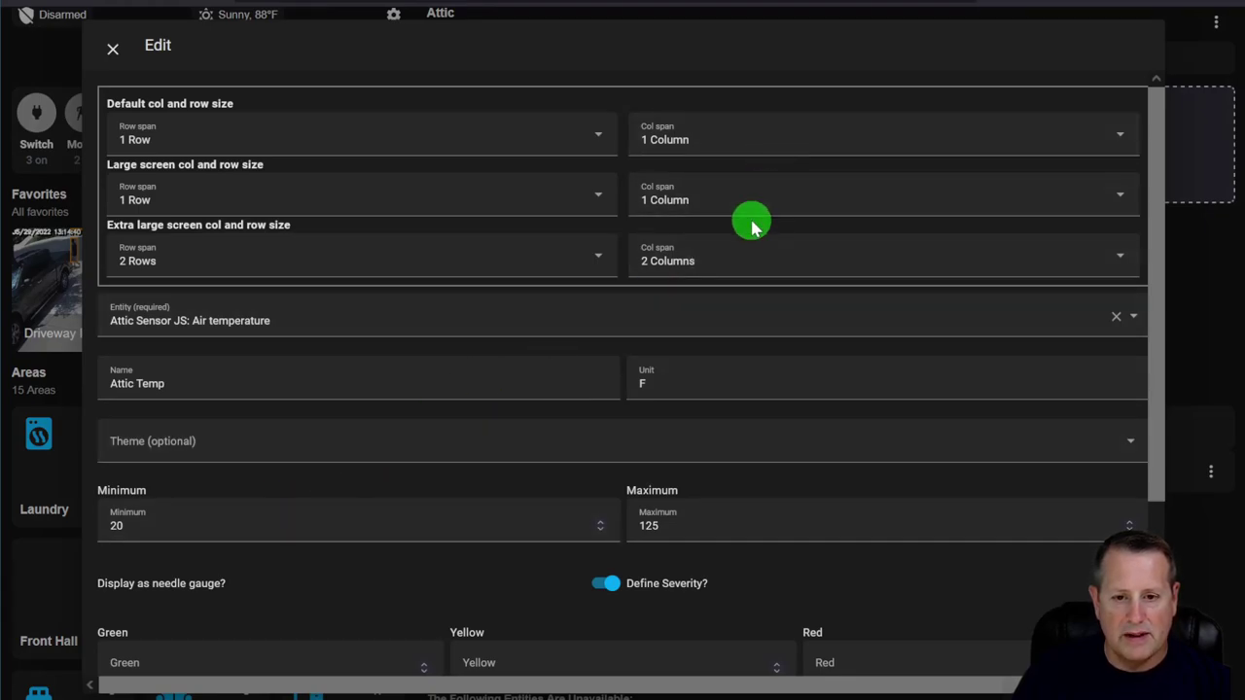
{"action": "left_click", "coordinate": [739, 147]}
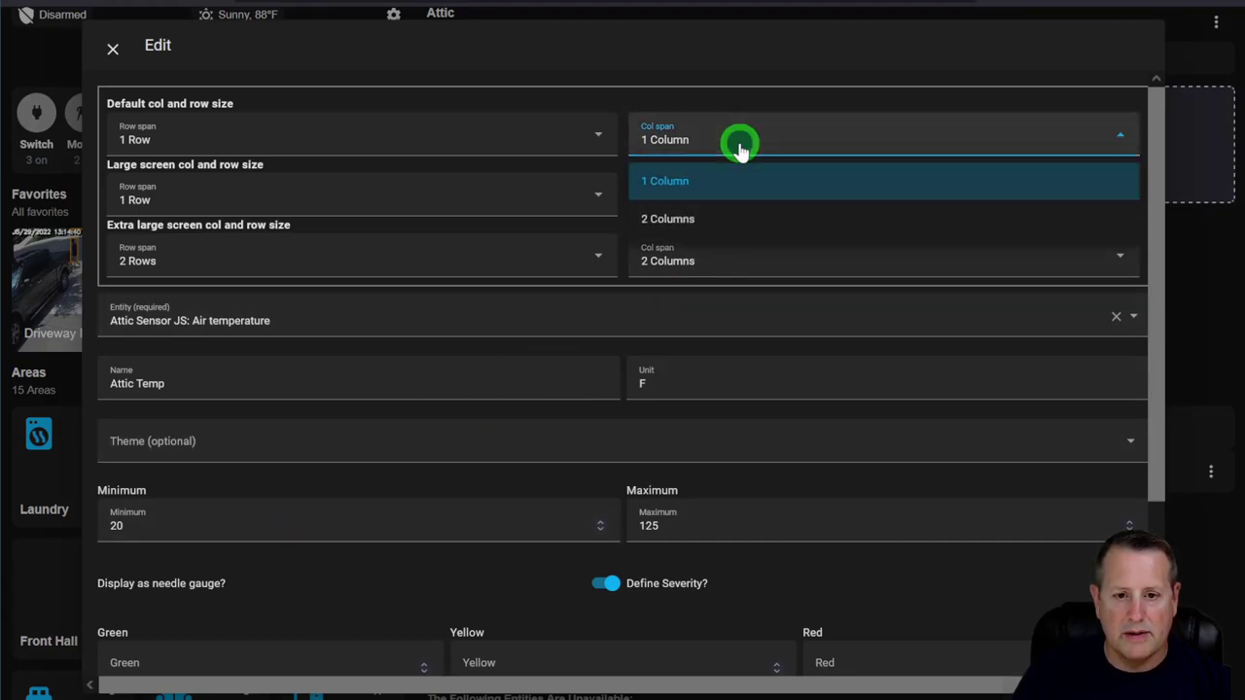
{"action": "left_click", "coordinate": [739, 220]}
{"action": "left_click", "coordinate": [453, 139]}
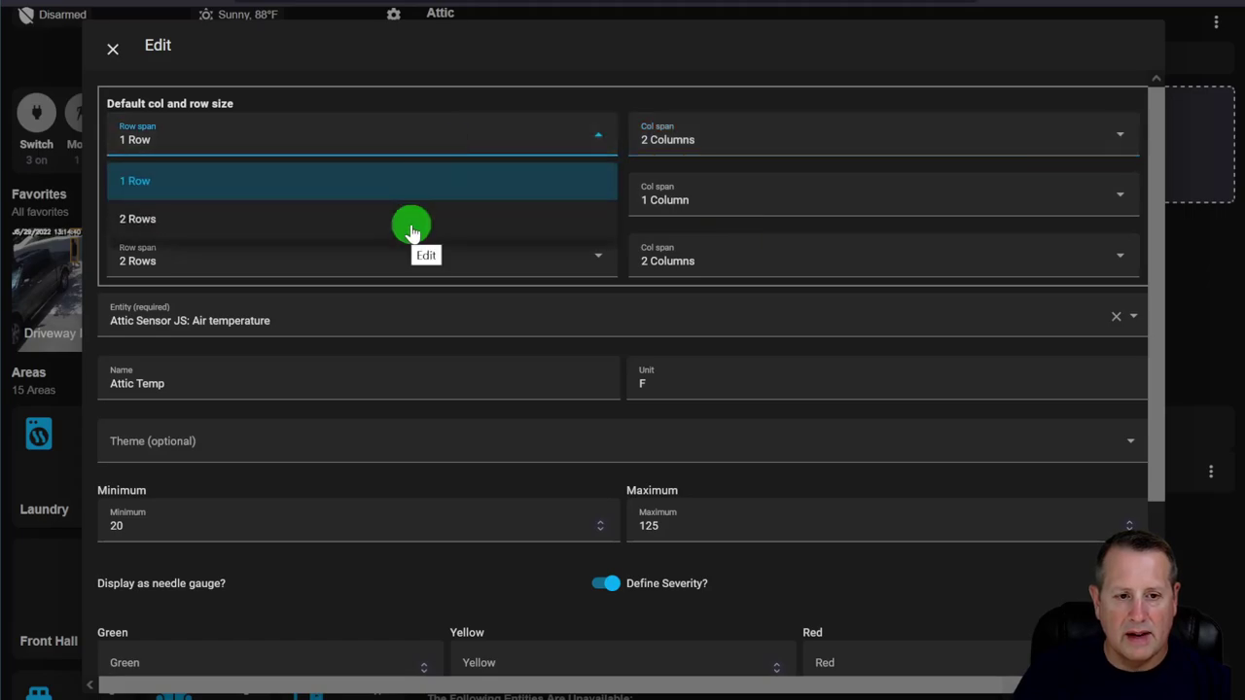
{"action": "left_click", "coordinate": [411, 223]}
{"action": "scroll", "coordinate": [992, 570], "scroll_direction": "down", "scroll_amount": 2}
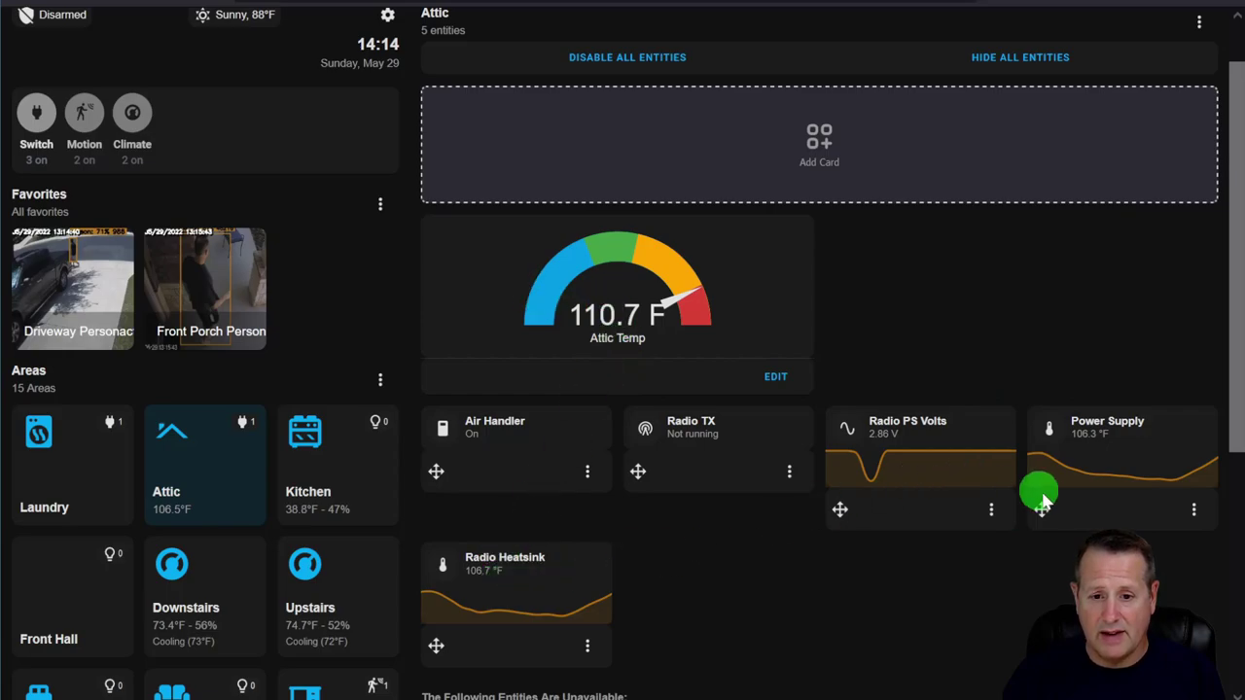
Turn off edit mode for the Attic area.
{"action": "scroll", "coordinate": [934, 637], "scroll_direction": "up", "scroll_amount": 1}
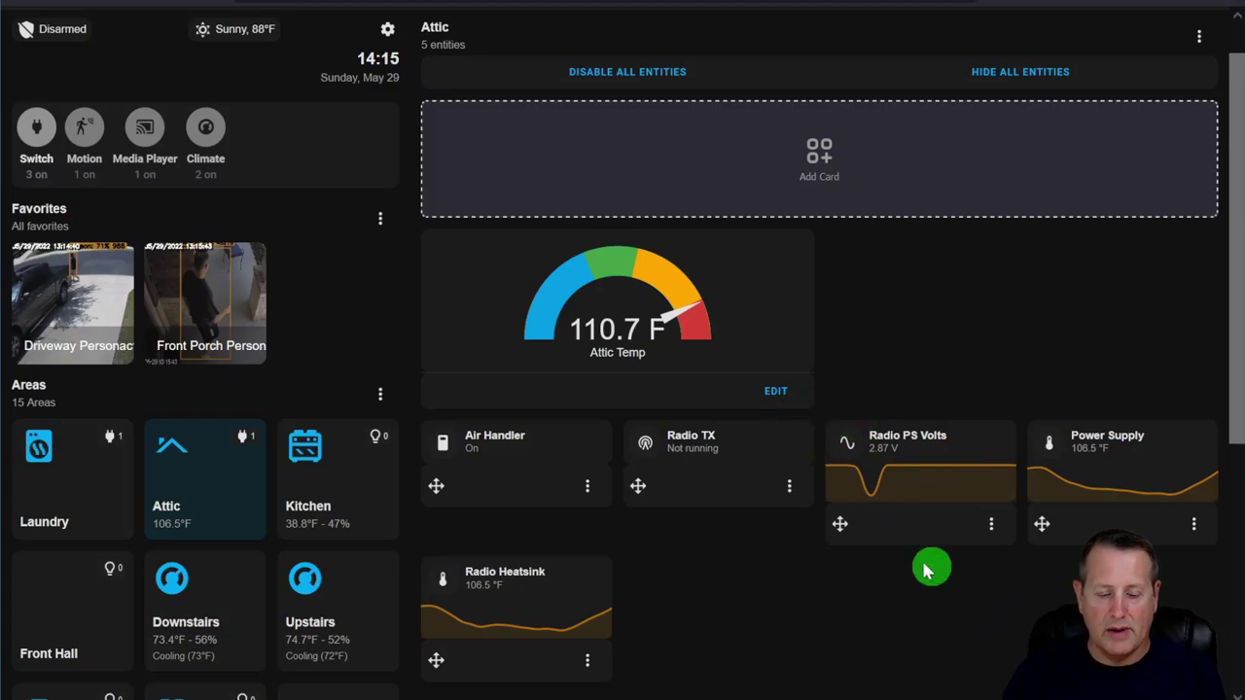
{"action": "scroll", "coordinate": [758, 516], "scroll_direction": "down", "scroll_amount": 2}
{"action": "scroll", "coordinate": [917, 472], "scroll_direction": "up", "scroll_amount": 3}
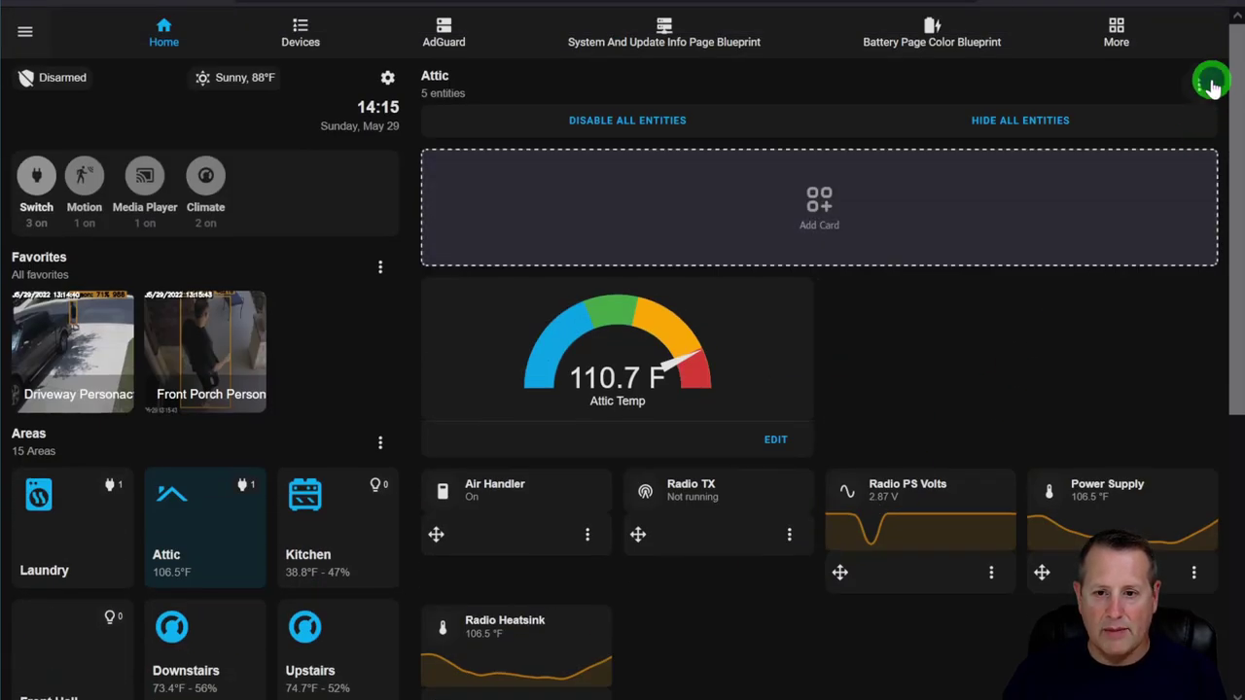
{"action": "left_click", "coordinate": [1209, 85]}
{"action": "left_click", "coordinate": [1170, 173]}
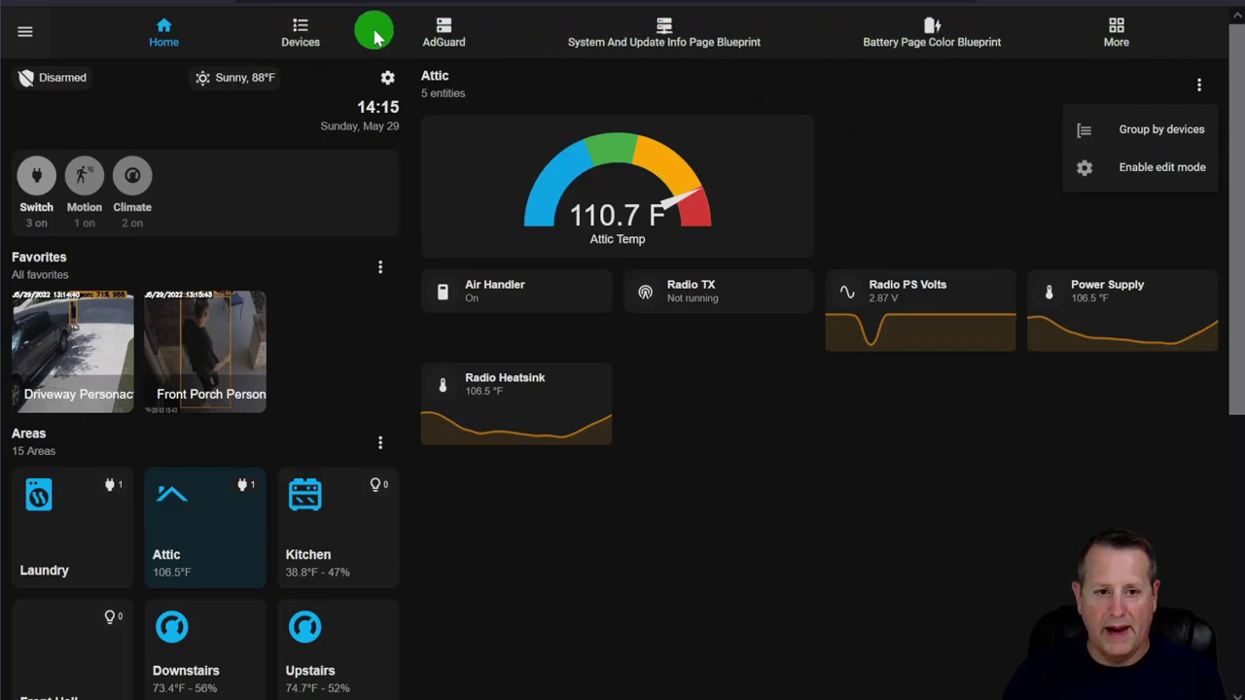
View the AdGuard page and review the speedtest, system and update sections of the System And Update Info Page Blueprint page.
{"action": "left_click", "coordinate": [444, 33]}
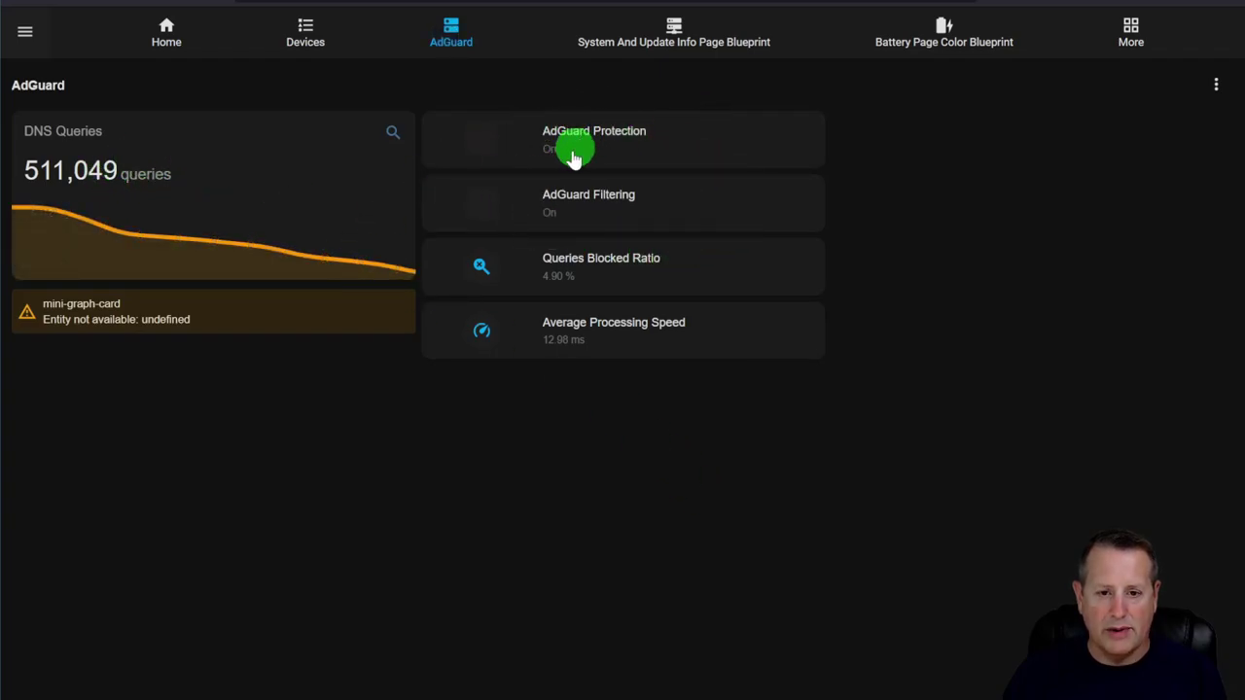
{"action": "left_click", "coordinate": [672, 44]}
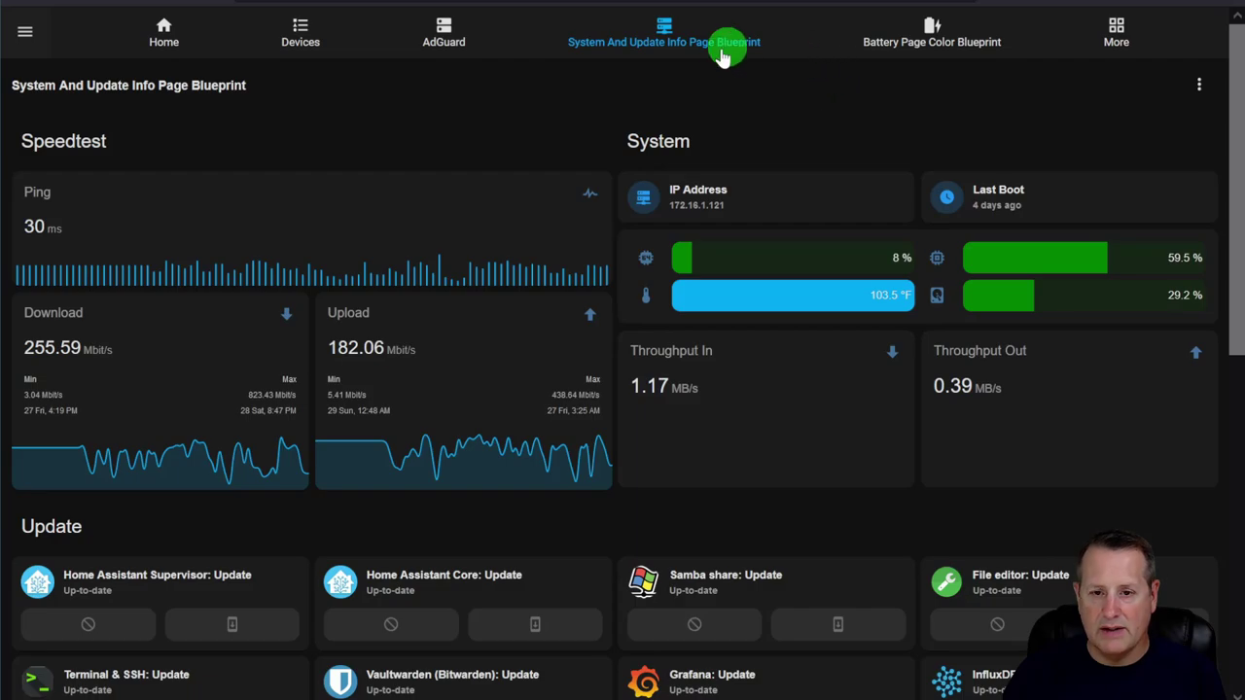
{"action": "scroll", "coordinate": [455, 520], "scroll_direction": "down", "scroll_amount": 6}
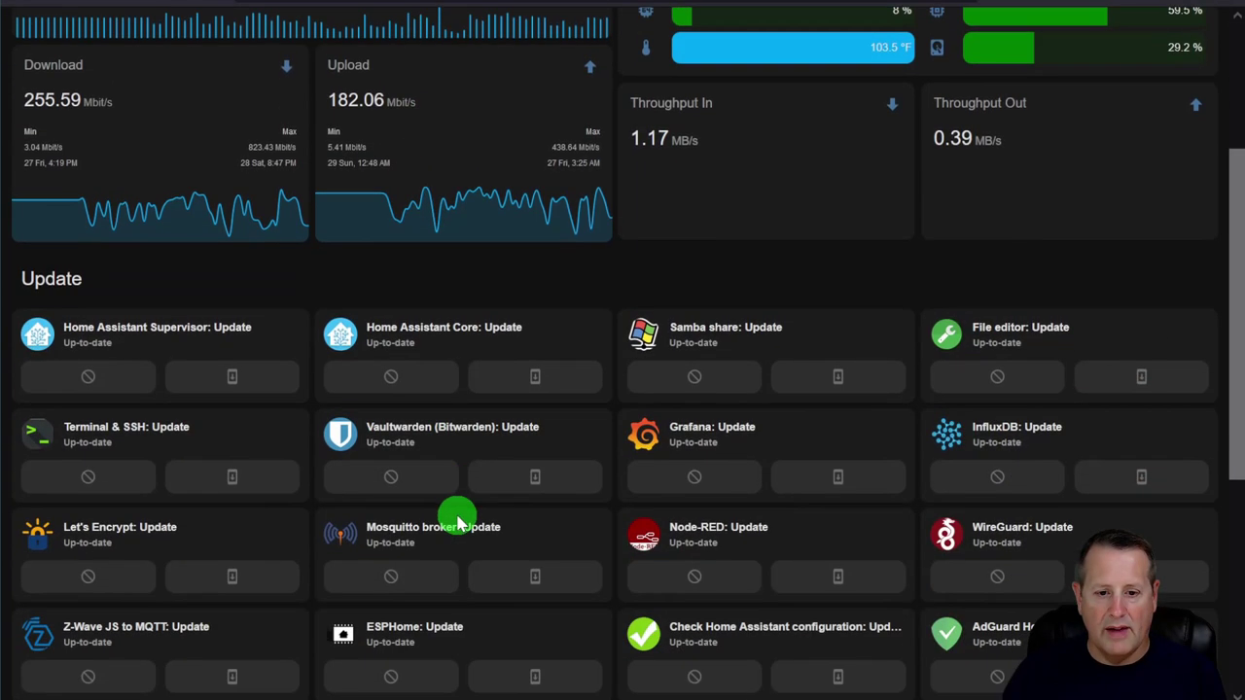
{"action": "scroll", "coordinate": [452, 525], "scroll_direction": "up", "scroll_amount": 5}
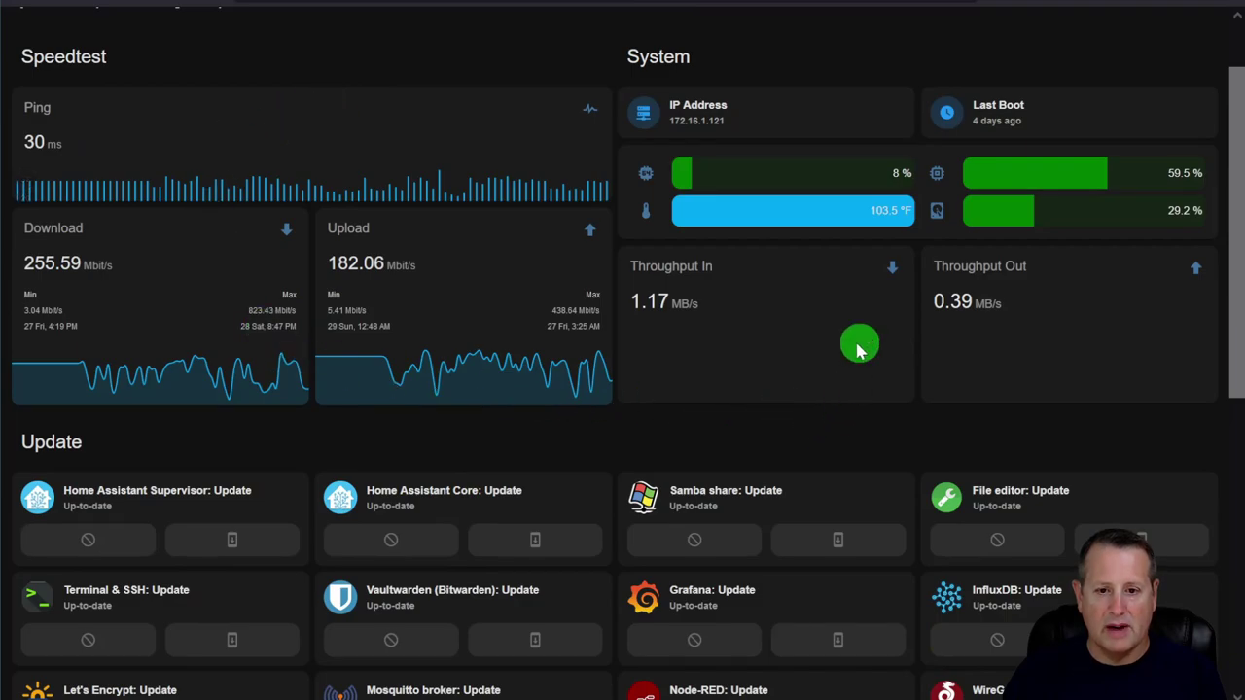
{"action": "scroll", "coordinate": [907, 226], "scroll_direction": "up", "scroll_amount": 2}
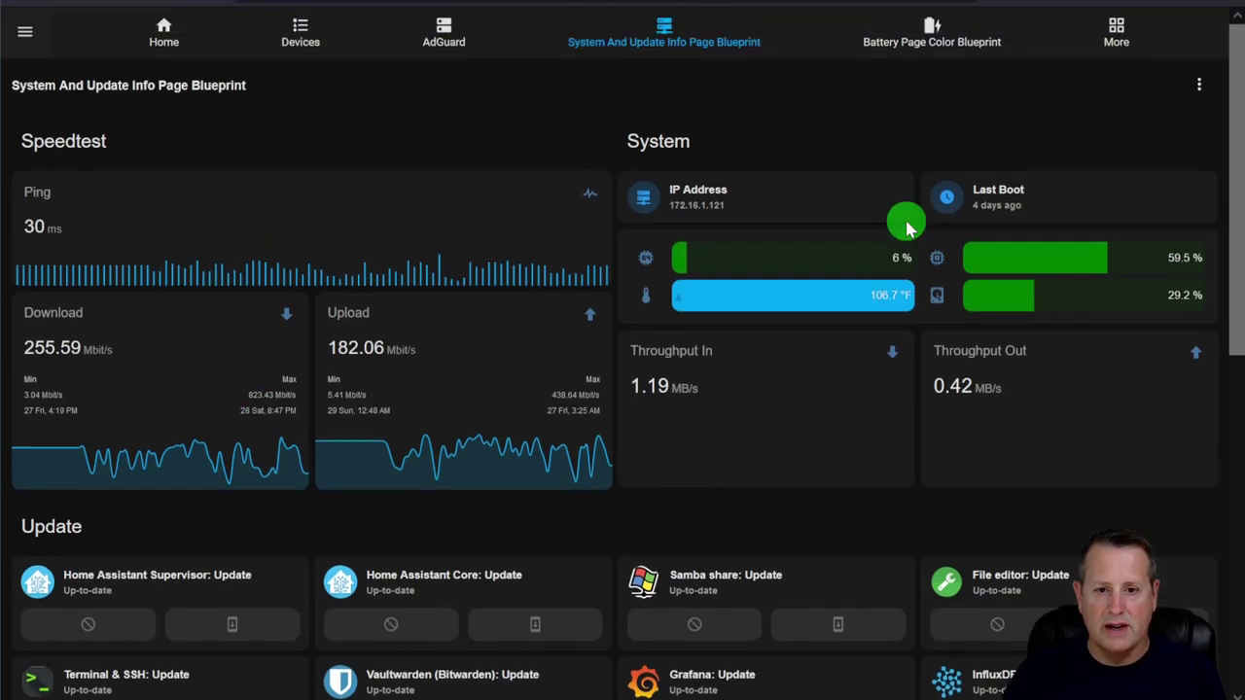
Review the device battery levels on the Battery Page Color Blueprint page.
{"action": "left_click", "coordinate": [956, 56]}
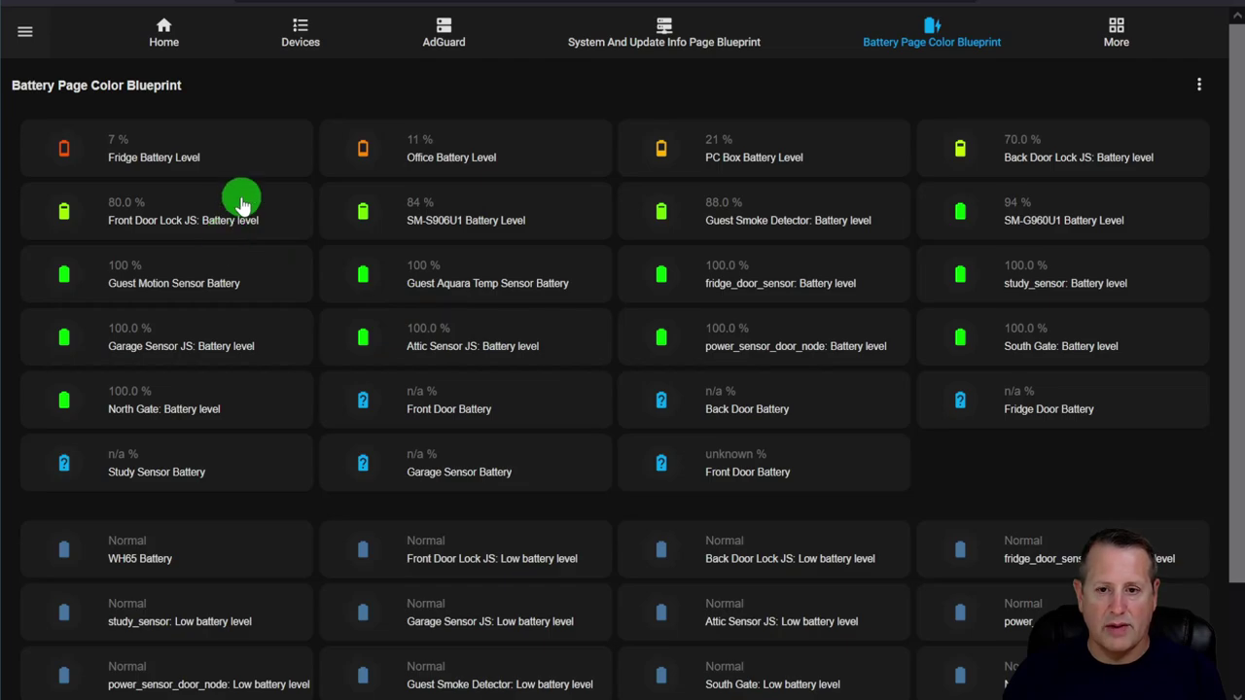
{"action": "scroll", "coordinate": [925, 214], "scroll_direction": "down", "scroll_amount": 2}
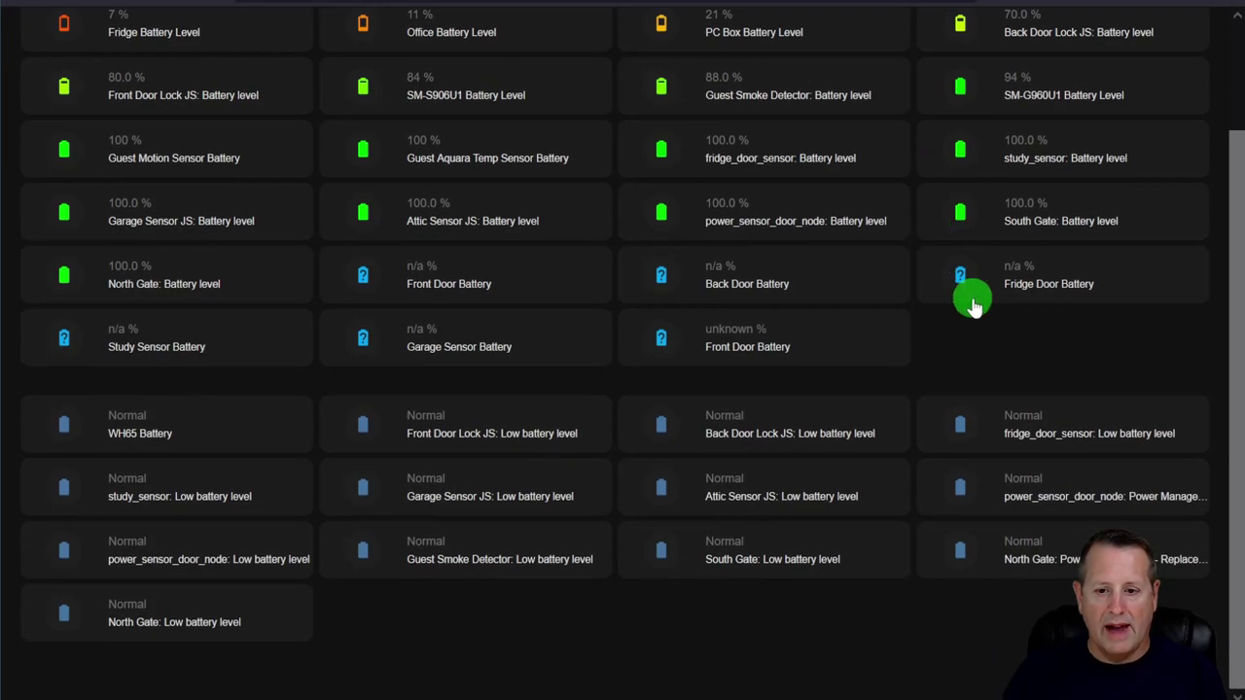
{"action": "scroll", "coordinate": [973, 300], "scroll_direction": "up", "scroll_amount": 2}
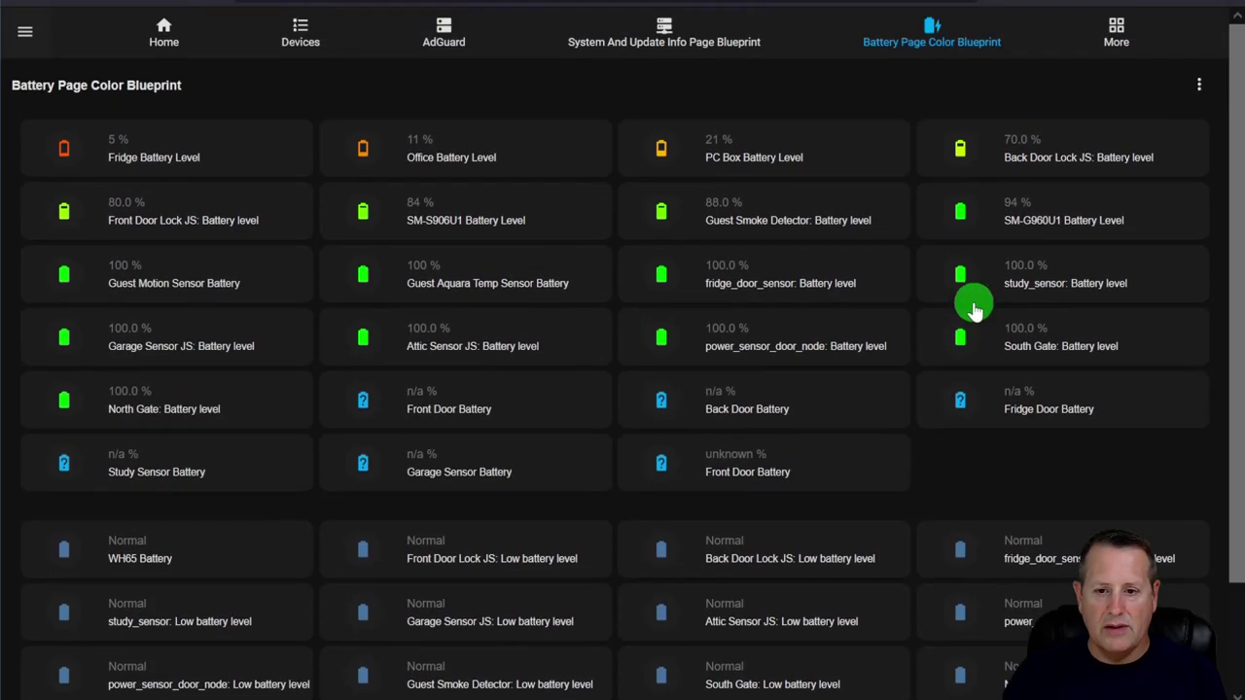
Start creating a new more page from a Dwains Dashboard Blueprint and review the installed blueprints.
{"action": "left_click", "coordinate": [1116, 37]}
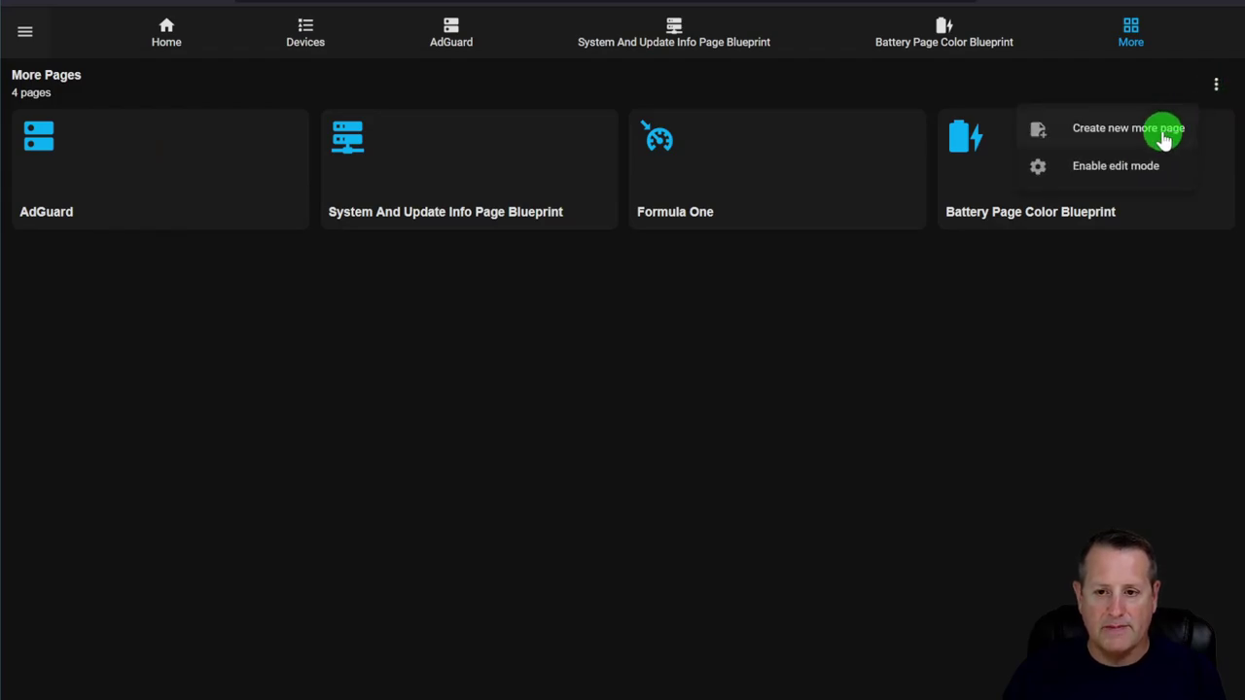
{"action": "left_click", "coordinate": [1164, 134]}
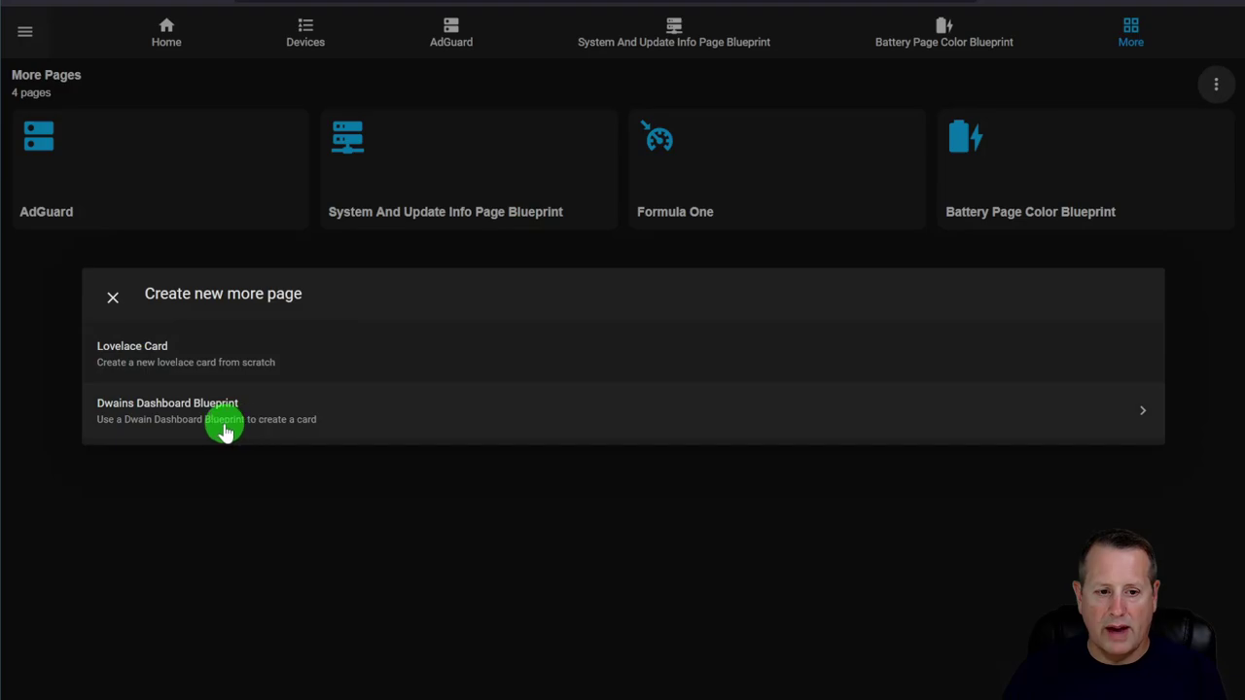
{"action": "left_click", "coordinate": [216, 419]}
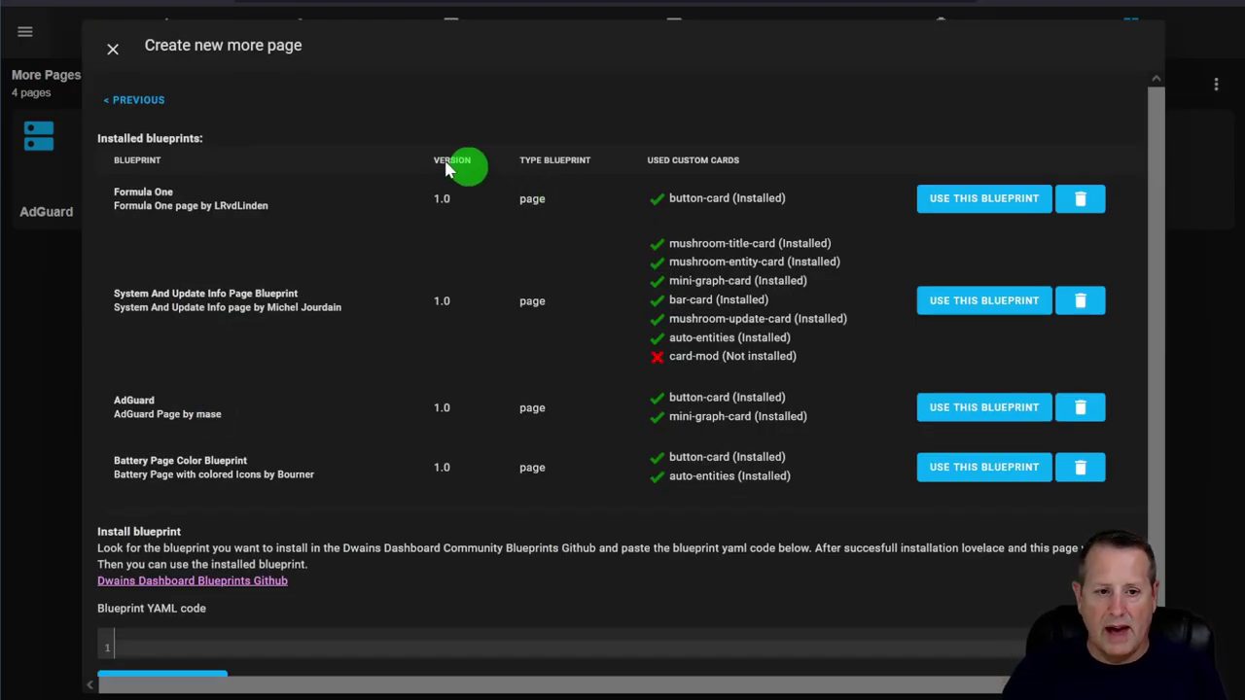
{"action": "scroll", "coordinate": [180, 498], "scroll_direction": "down", "scroll_amount": 1}
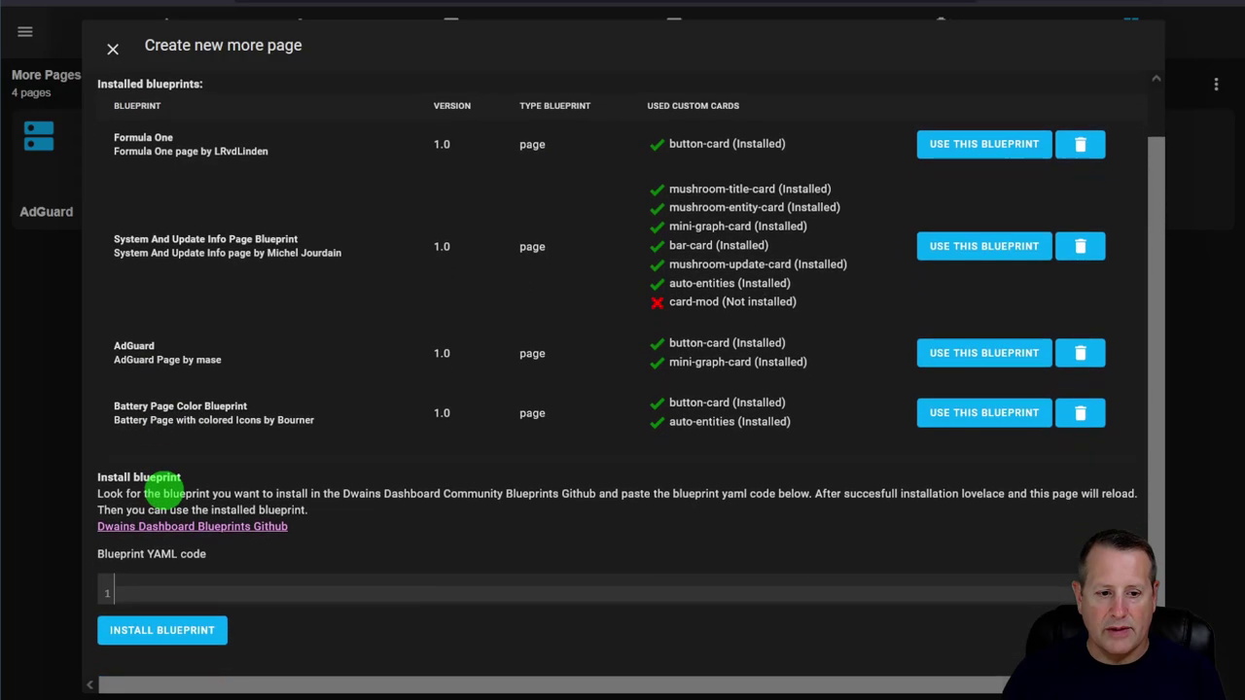
Open the Dwains Dashboard Blueprints GitHub repository and browse its page-blueprints folder.
{"action": "left_click", "coordinate": [208, 540]}
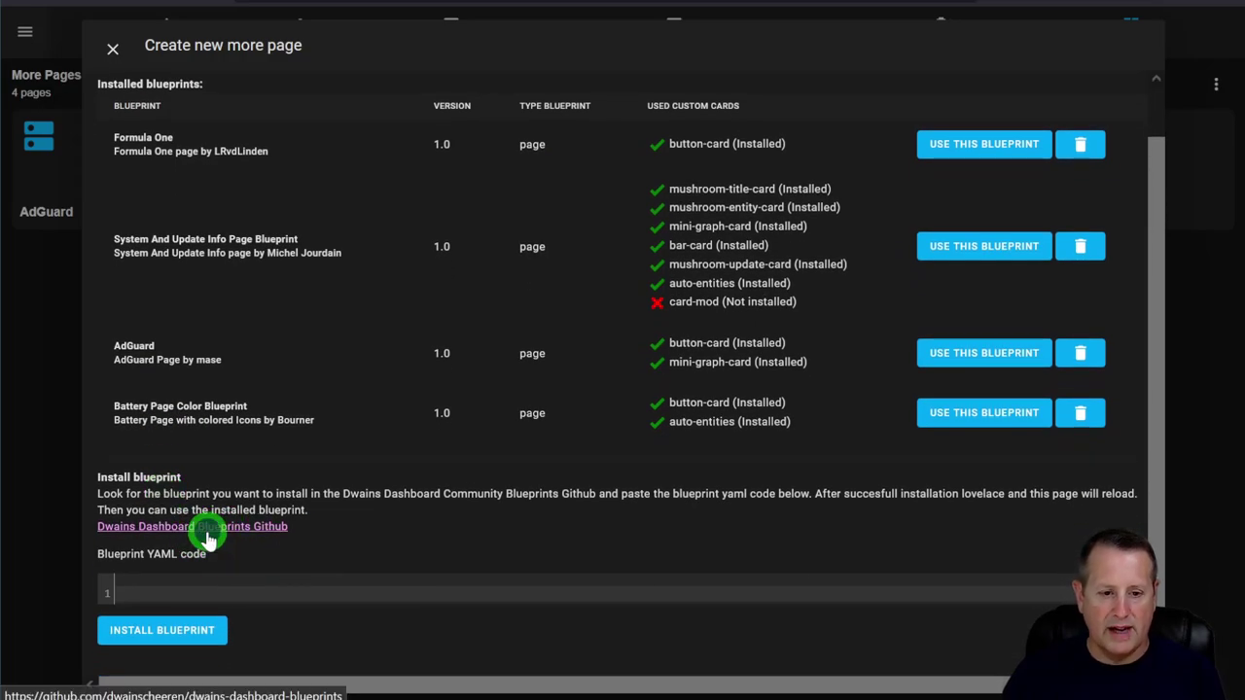
{"action": "scroll", "coordinate": [578, 564], "scroll_direction": "down", "scroll_amount": 5}
{"action": "scroll", "coordinate": [506, 531], "scroll_direction": "up", "scroll_amount": 5}
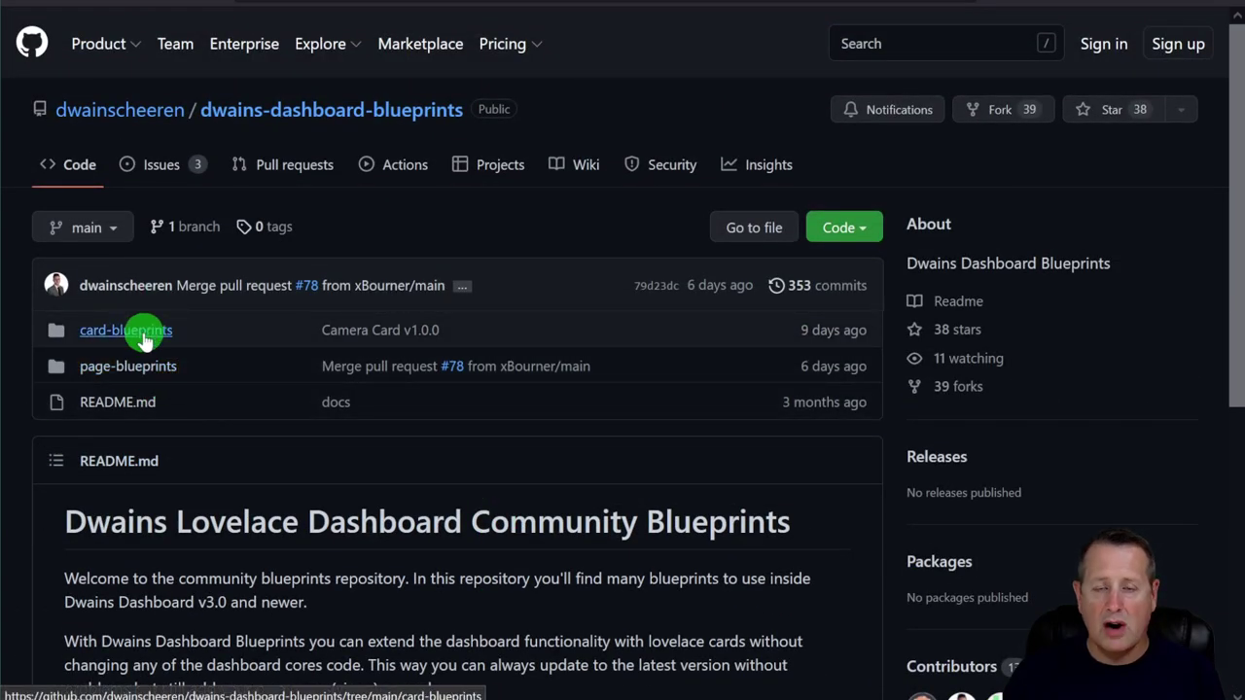
{"action": "left_click", "coordinate": [141, 373]}
{"action": "left_click", "coordinate": [348, 489]}
{"action": "scroll", "coordinate": [343, 491], "scroll_direction": "down", "scroll_amount": 2}
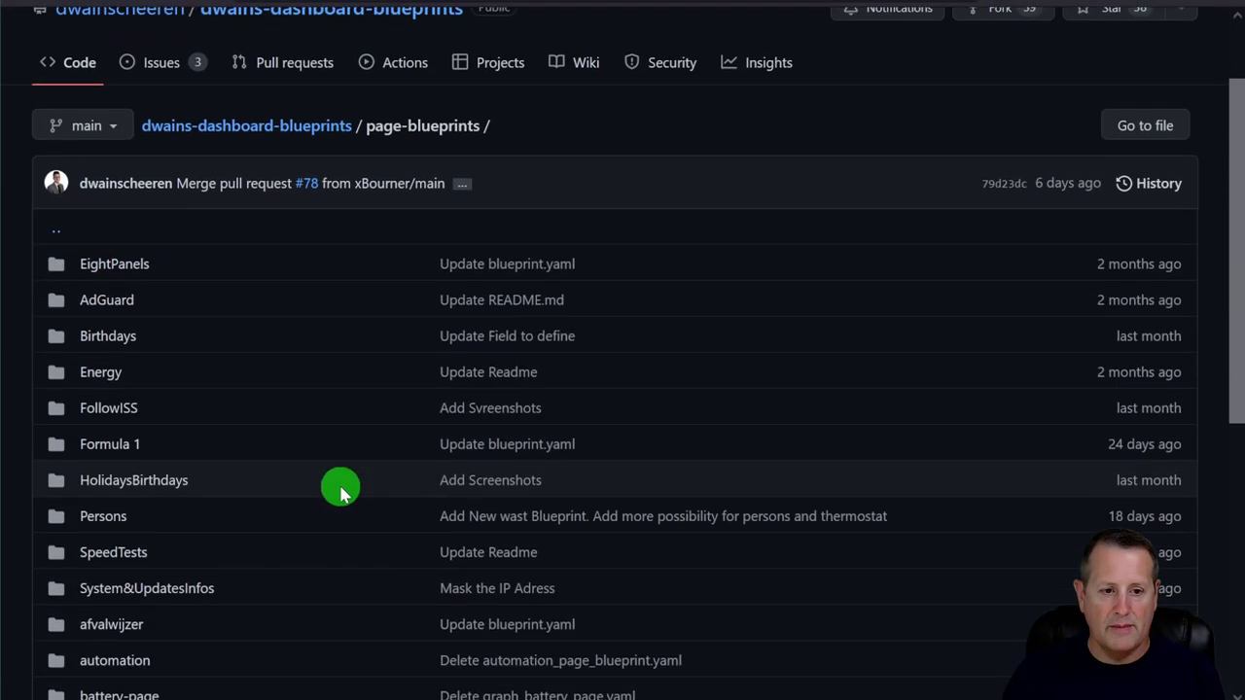
Open the EightPanels page blueprint and read its README for installation requirements, panel fields and screenshots.
{"action": "left_click", "coordinate": [130, 263]}
{"action": "scroll", "coordinate": [467, 442], "scroll_direction": "down", "scroll_amount": 4}
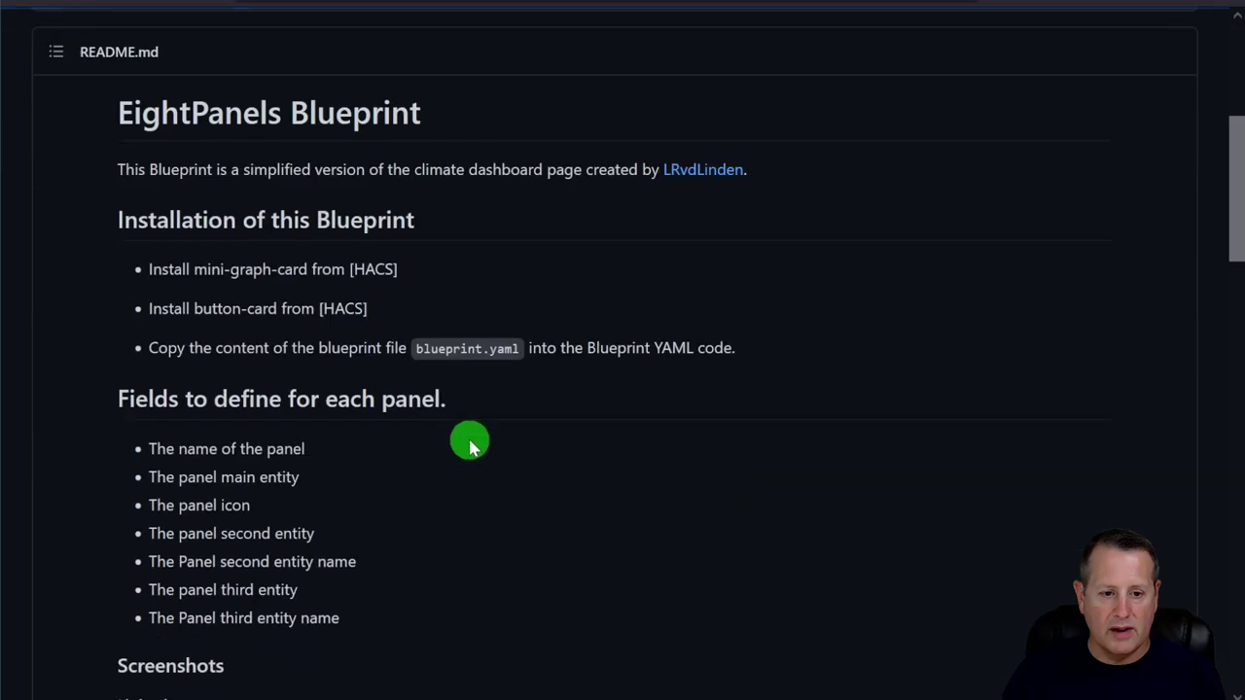
{"action": "scroll", "coordinate": [469, 444], "scroll_direction": "down", "scroll_amount": 7}
{"action": "scroll", "coordinate": [719, 496], "scroll_direction": "down", "scroll_amount": 4}
{"action": "scroll", "coordinate": [693, 498], "scroll_direction": "up", "scroll_amount": 10}
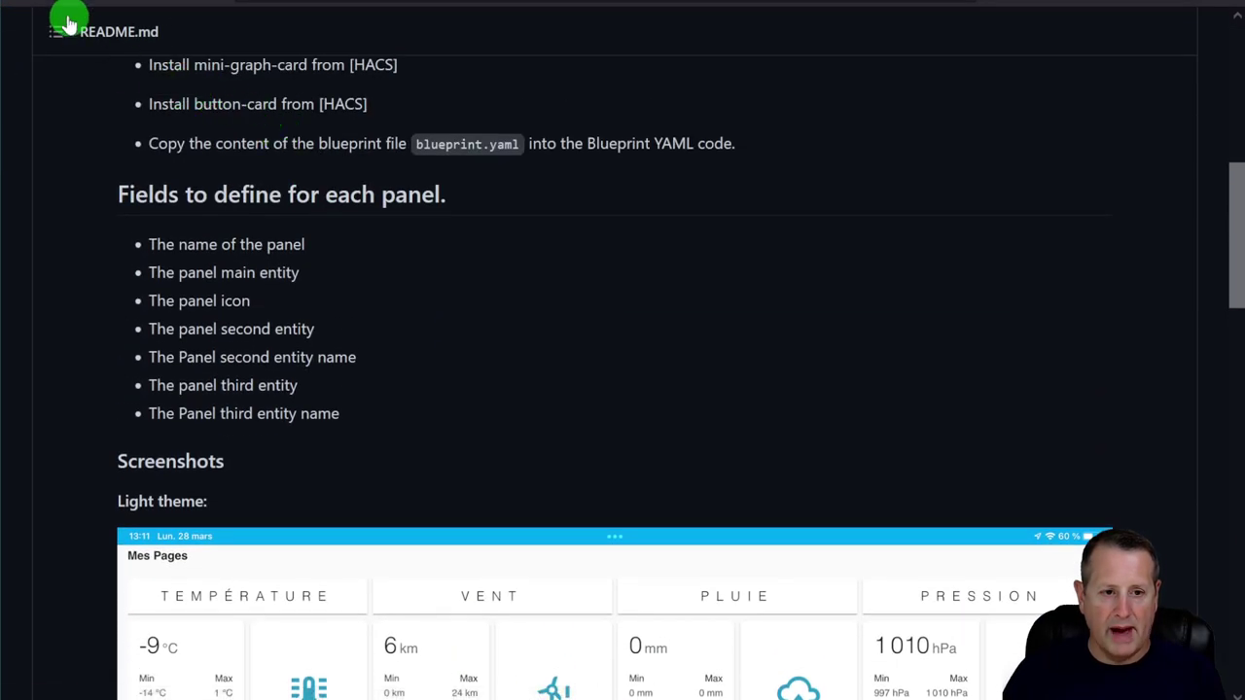
Return to the page-blueprints folder, open the FollowISS blueprint and review its README requirements, fields and screenshots.
{"action": "left_click", "coordinate": [24, 2]}
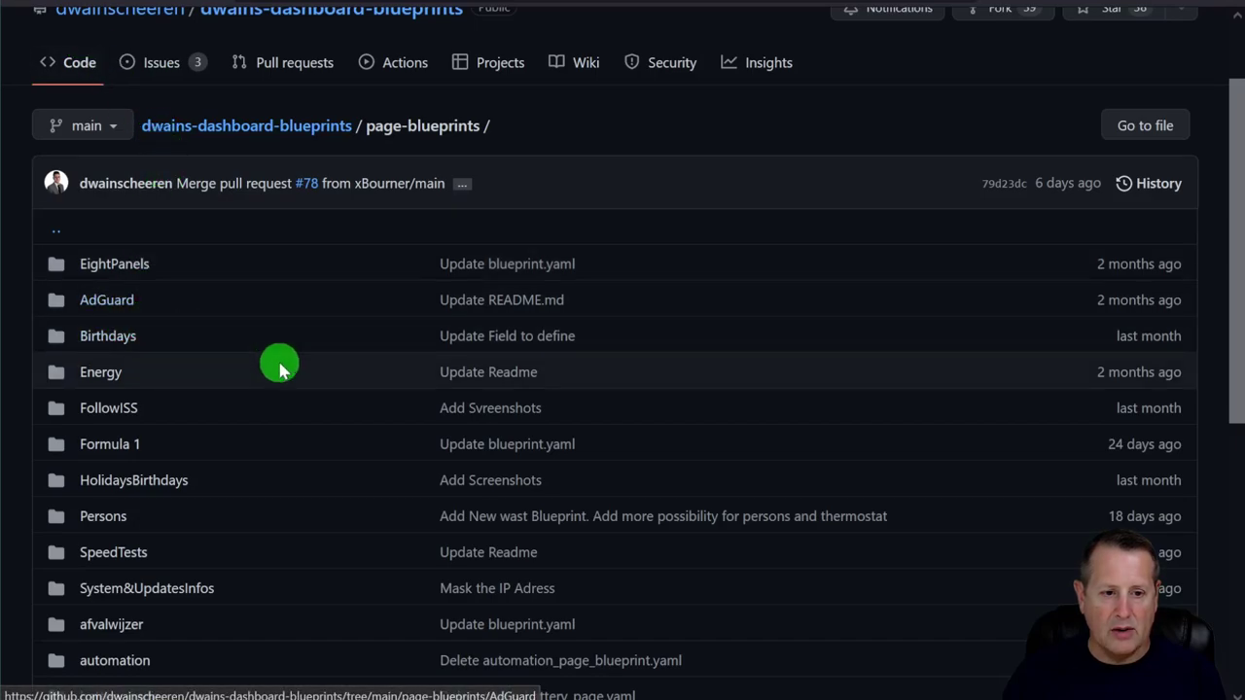
{"action": "scroll", "coordinate": [151, 254], "scroll_direction": "down", "scroll_amount": 1}
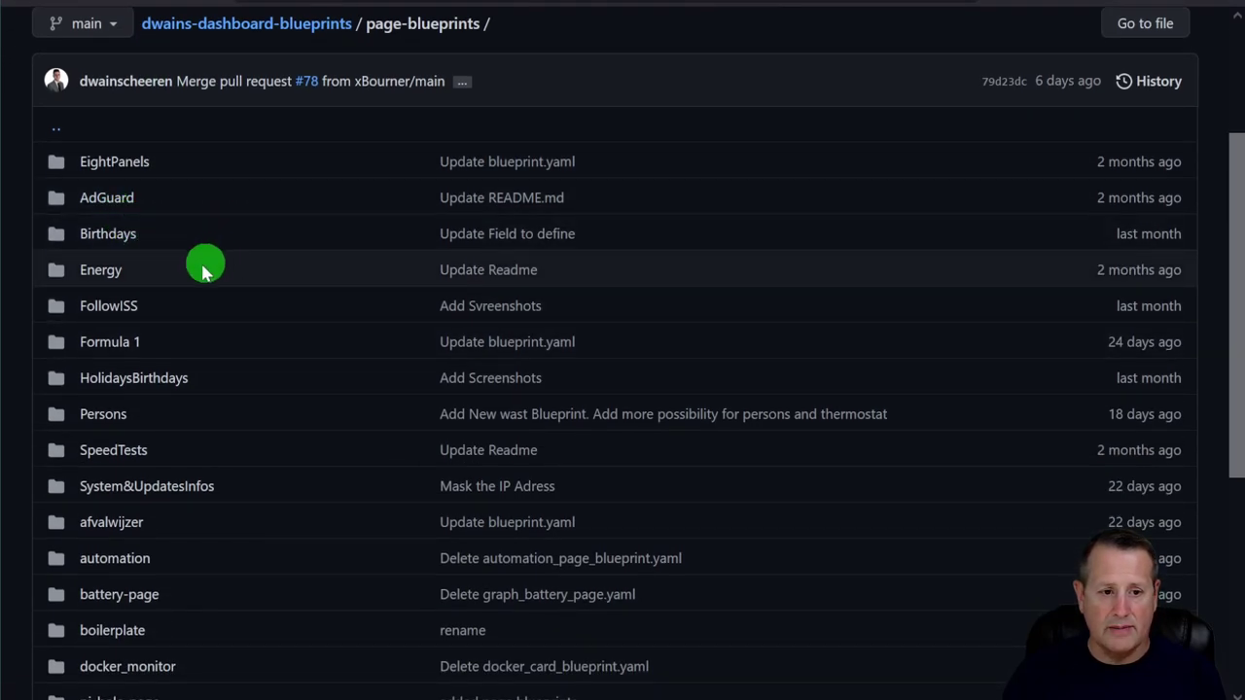
{"action": "scroll", "coordinate": [204, 311], "scroll_direction": "down", "scroll_amount": 1}
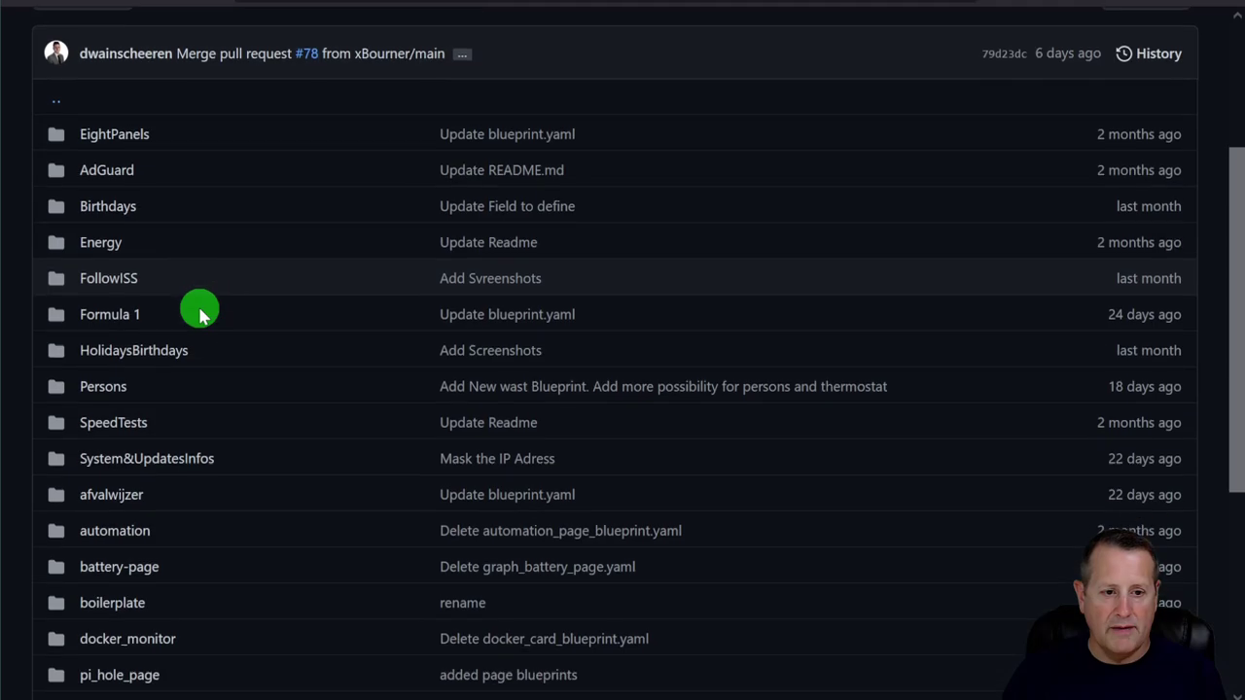
{"action": "left_click", "coordinate": [111, 203]}
{"action": "scroll", "coordinate": [420, 398], "scroll_direction": "down", "scroll_amount": 15}
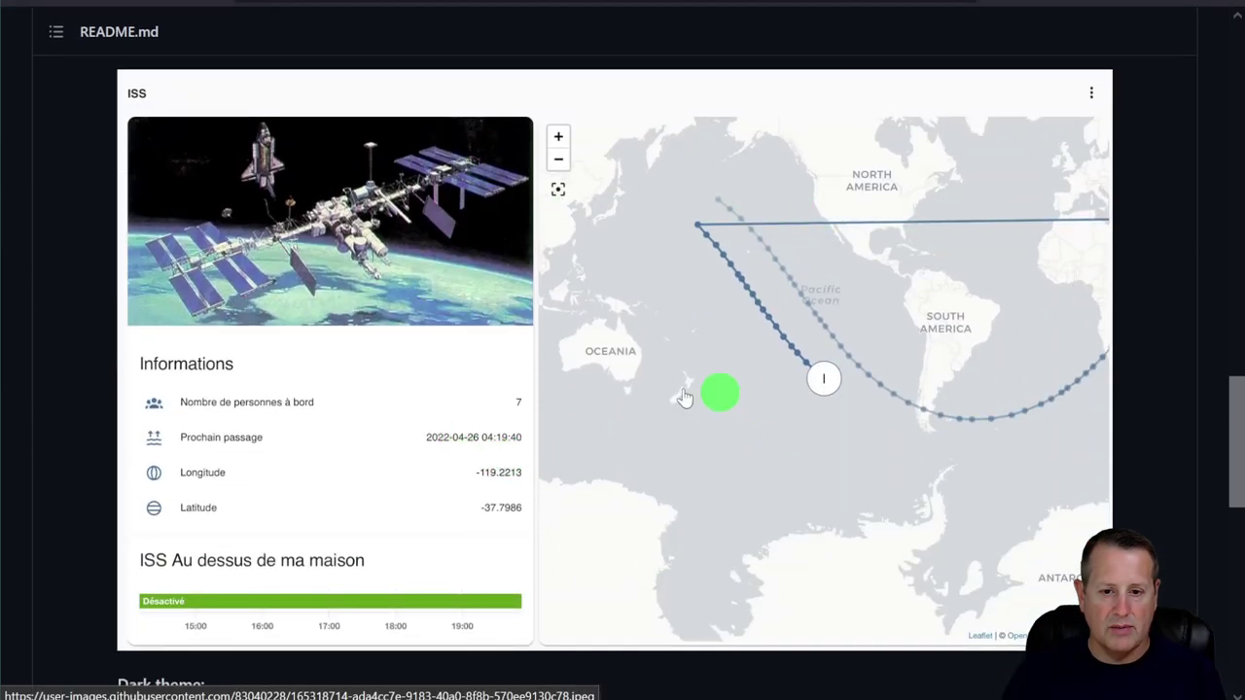
{"action": "scroll", "coordinate": [583, 497], "scroll_direction": "down", "scroll_amount": 3}
{"action": "scroll", "coordinate": [576, 491], "scroll_direction": "down", "scroll_amount": 2}
{"action": "scroll", "coordinate": [576, 492], "scroll_direction": "up", "scroll_amount": 11}
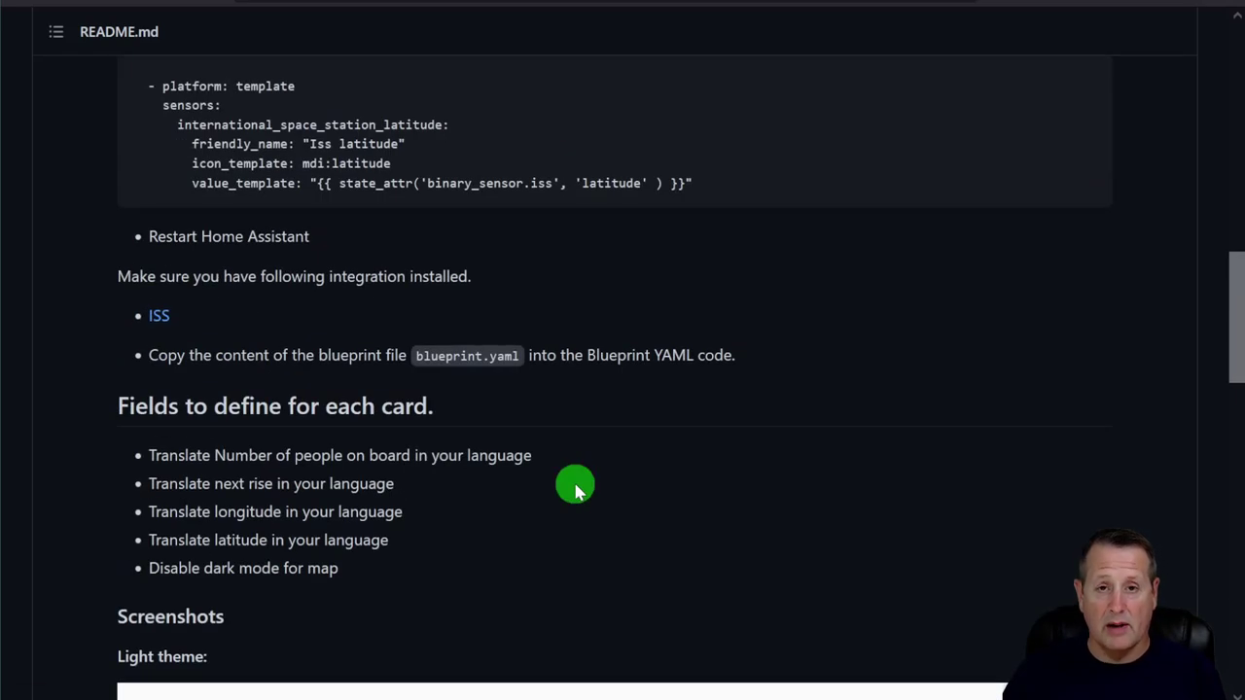
Return to the page-blueprints folder and open the automation blueprint folder.
{"action": "left_click", "coordinate": [34, 3]}
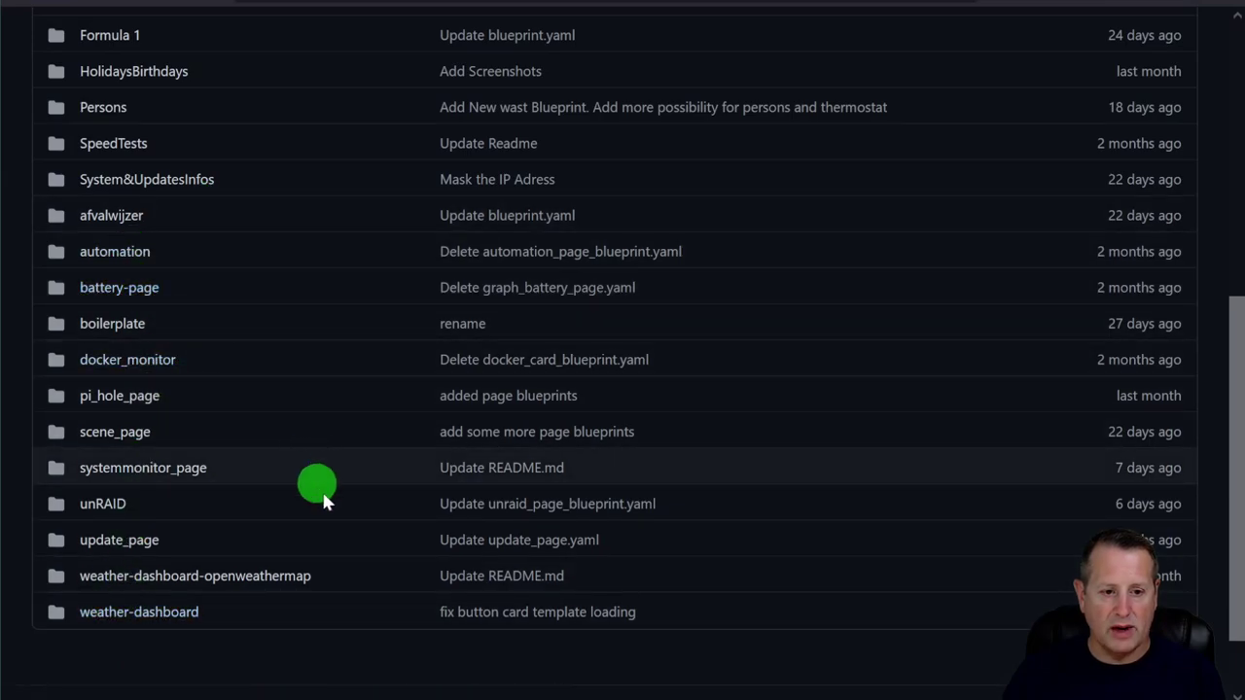
{"action": "scroll", "coordinate": [319, 484], "scroll_direction": "up", "scroll_amount": 4}
{"action": "scroll", "coordinate": [243, 457], "scroll_direction": "down", "scroll_amount": 1}
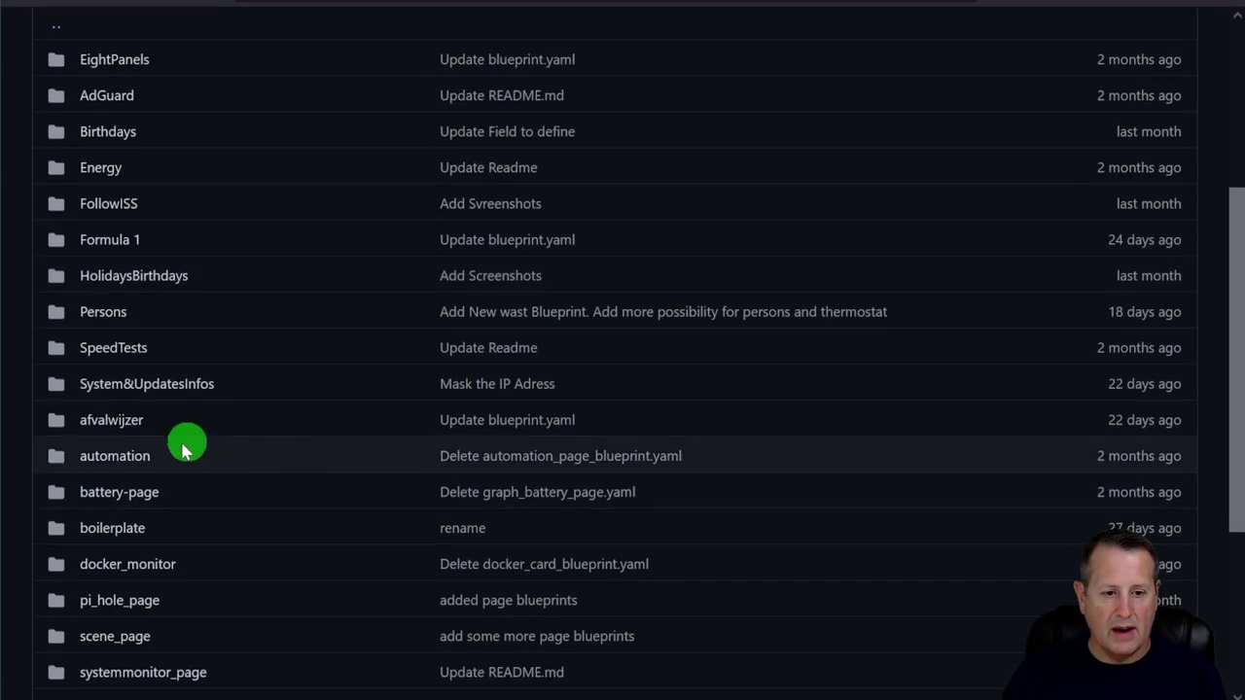
{"action": "left_click", "coordinate": [126, 461]}
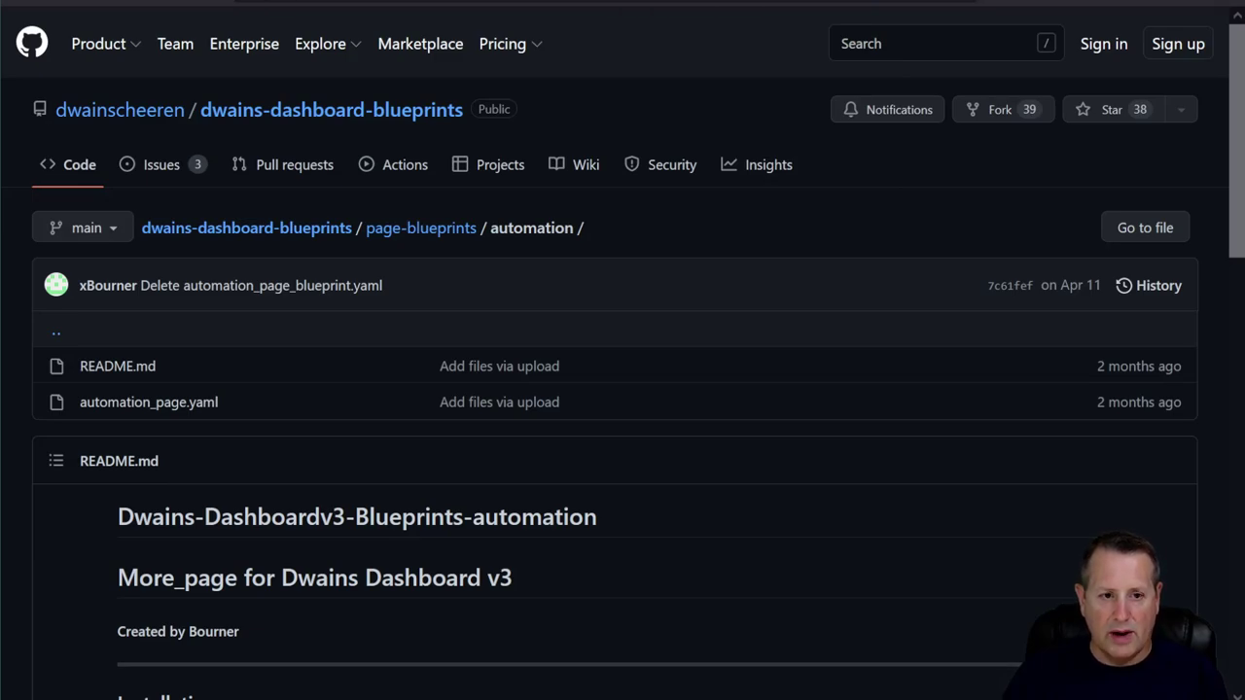
Check the Dwains Dashboard repository README, then examine the automation blueprint's README for installation steps, screenshots and changelog.
{"action": "key", "text": "alt+Tab"}
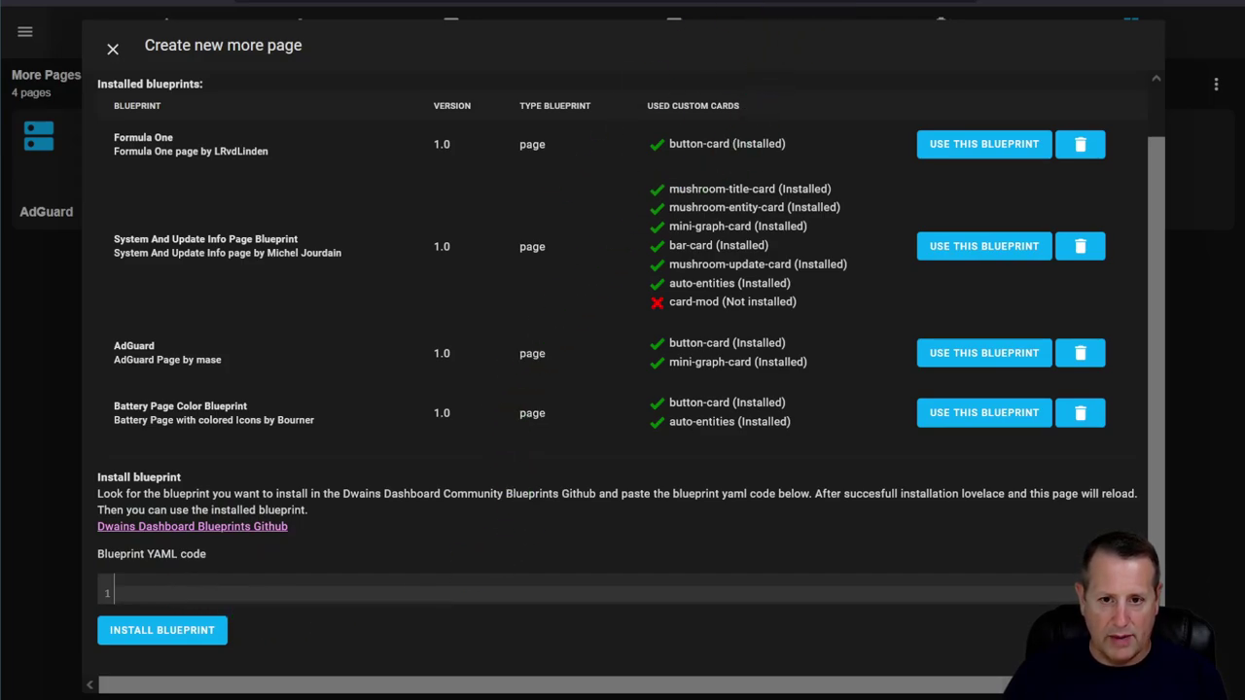
{"action": "key", "text": "ctrl+Tab"}
{"action": "scroll", "coordinate": [669, 495], "scroll_direction": "down", "scroll_amount": 4}
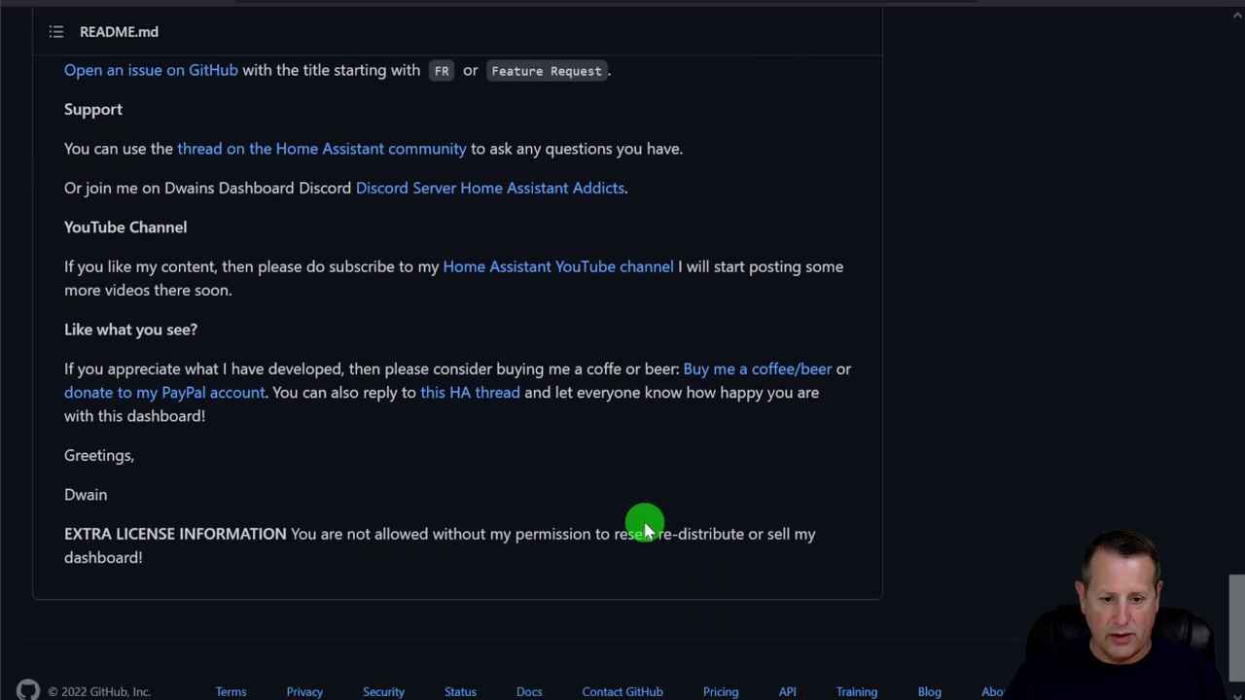
{"action": "scroll", "coordinate": [644, 522], "scroll_direction": "up", "scroll_amount": 10}
{"action": "scroll", "coordinate": [642, 528], "scroll_direction": "up", "scroll_amount": 3}
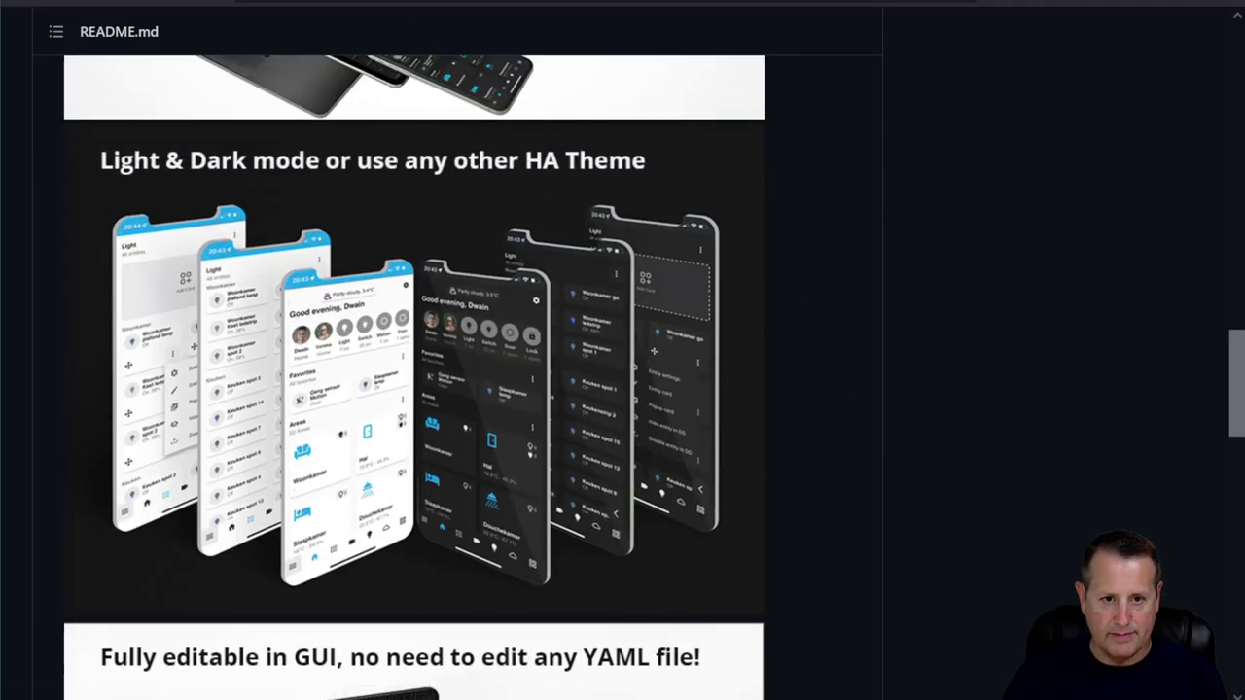
{"action": "scroll", "coordinate": [438, 29], "scroll_direction": "up", "scroll_amount": 15}
{"action": "scroll", "coordinate": [725, 335], "scroll_direction": "down", "scroll_amount": 5}
{"action": "scroll", "coordinate": [548, 389], "scroll_direction": "up", "scroll_amount": 4}
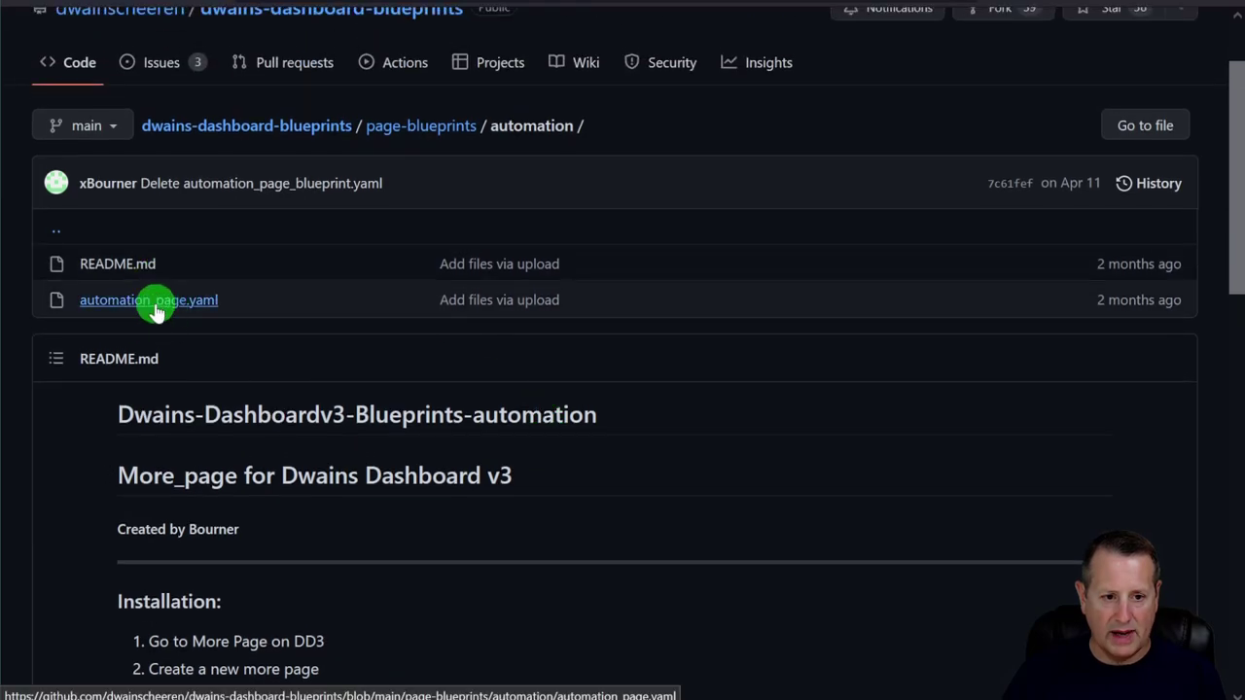
{"action": "scroll", "coordinate": [309, 335], "scroll_direction": "down", "scroll_amount": 3}
{"action": "scroll", "coordinate": [309, 335], "scroll_direction": "down", "scroll_amount": 7}
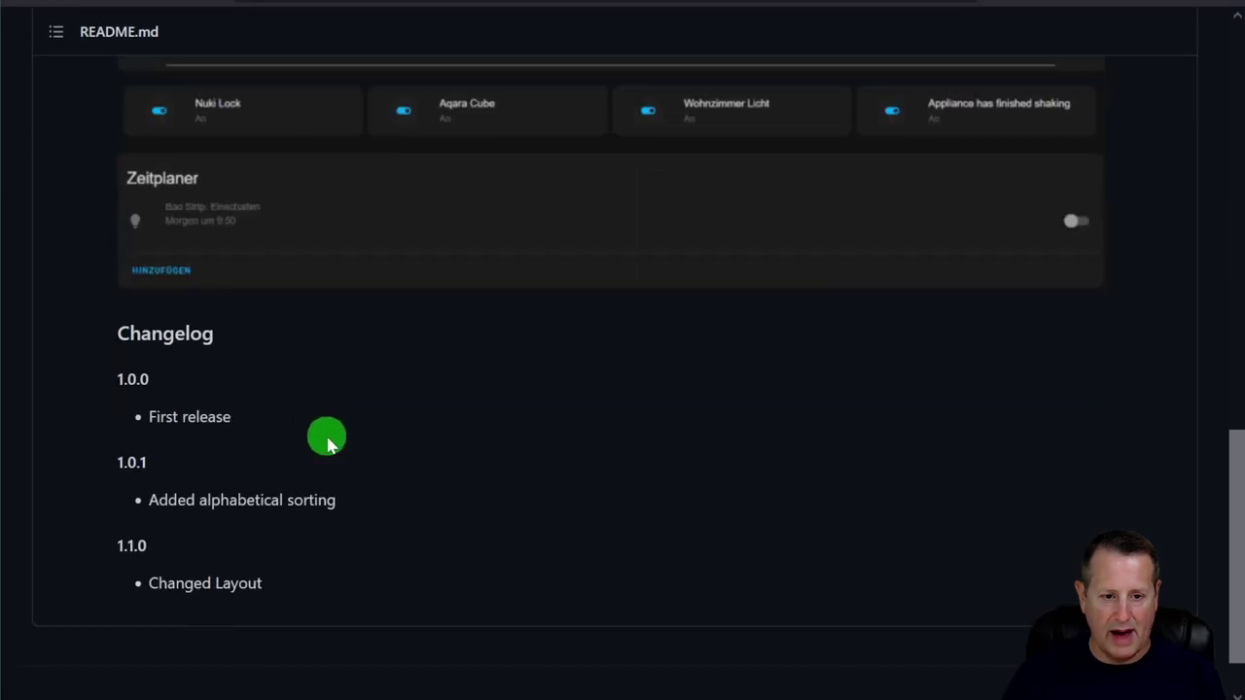
{"action": "scroll", "coordinate": [334, 453], "scroll_direction": "up", "scroll_amount": 6}
{"action": "scroll", "coordinate": [334, 453], "scroll_direction": "up", "scroll_amount": 4}
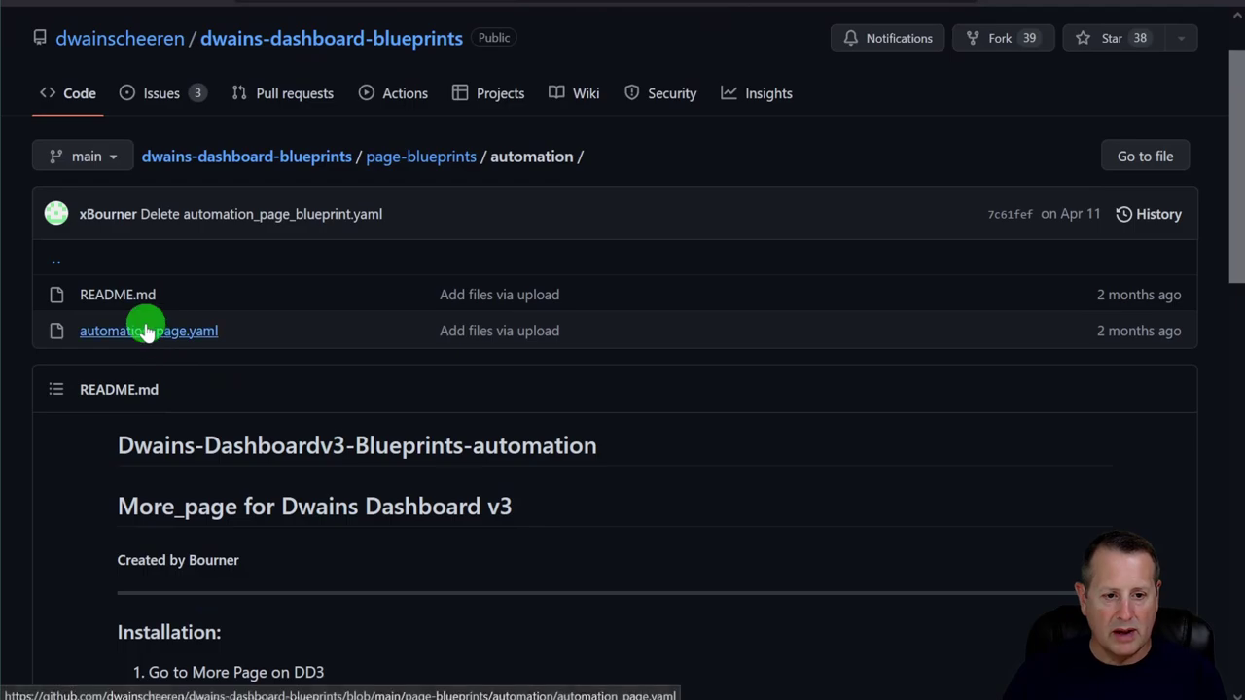
Open the raw version of automation_page.yaml and copy its entire code.
{"action": "left_click", "coordinate": [151, 336]}
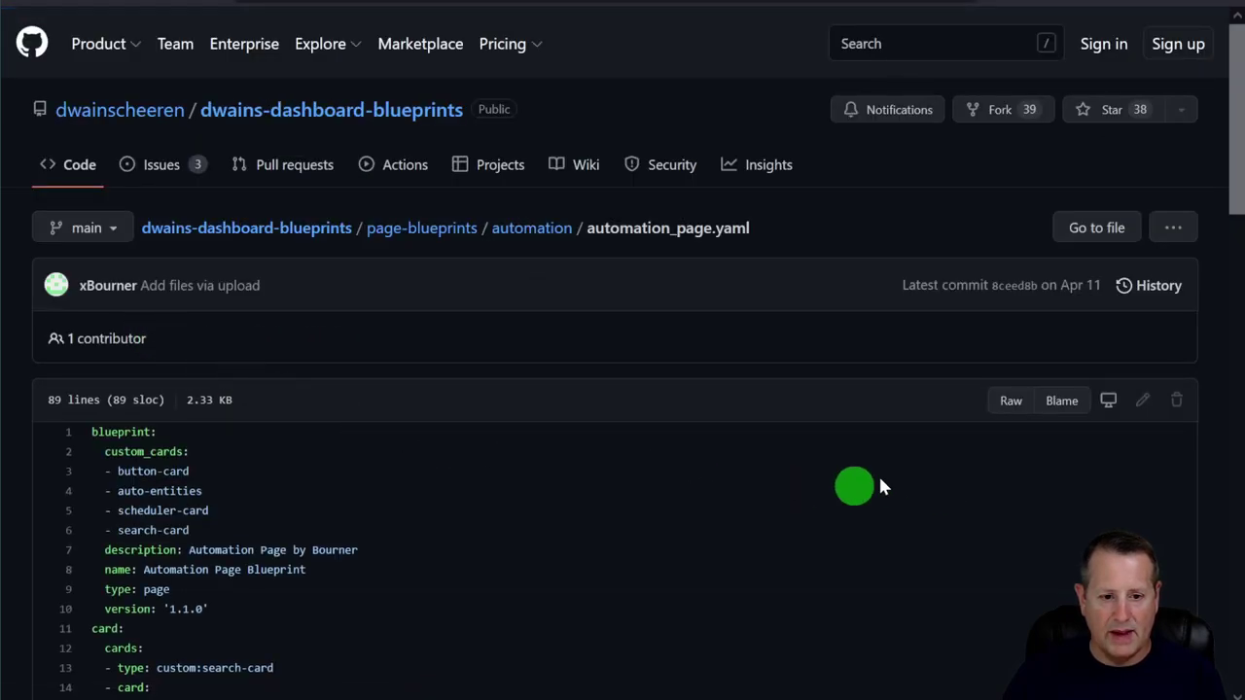
{"action": "left_click", "coordinate": [1010, 402]}
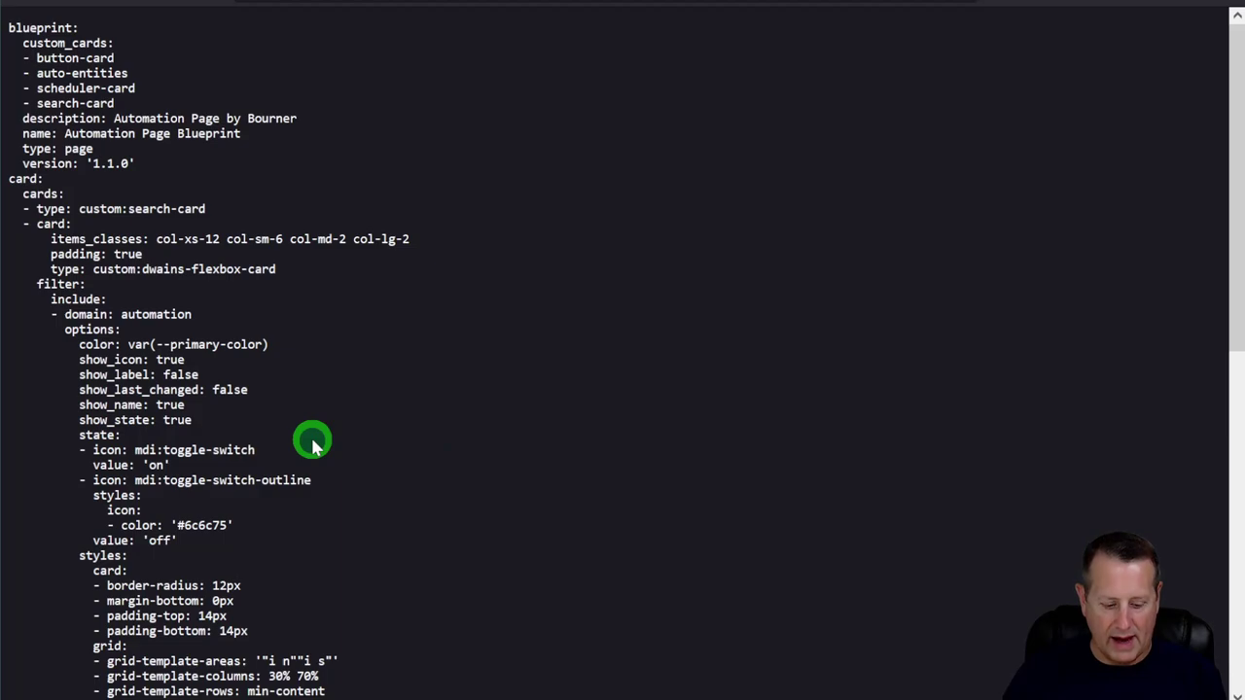
{"action": "key", "text": "ctrl+a"}
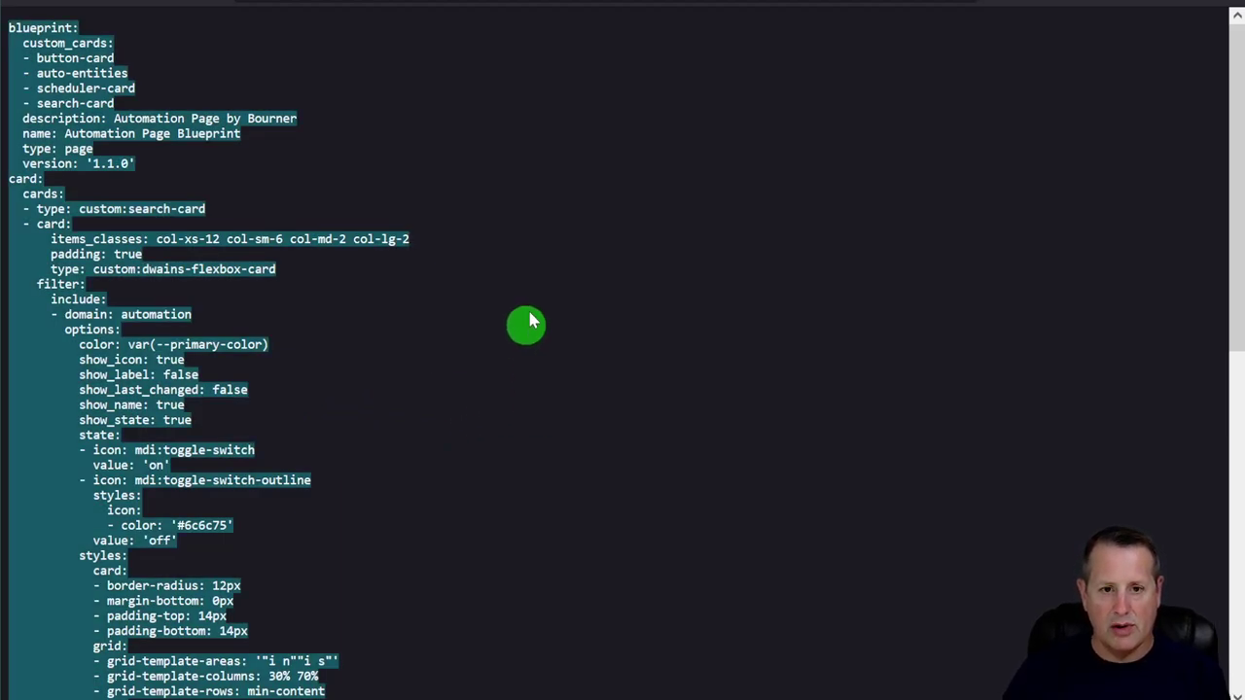
Paste the copied automation page code as the Blueprint YAML code in the Create new more page dialog and install the blueprint.
{"action": "left_click", "coordinate": [171, 4]}
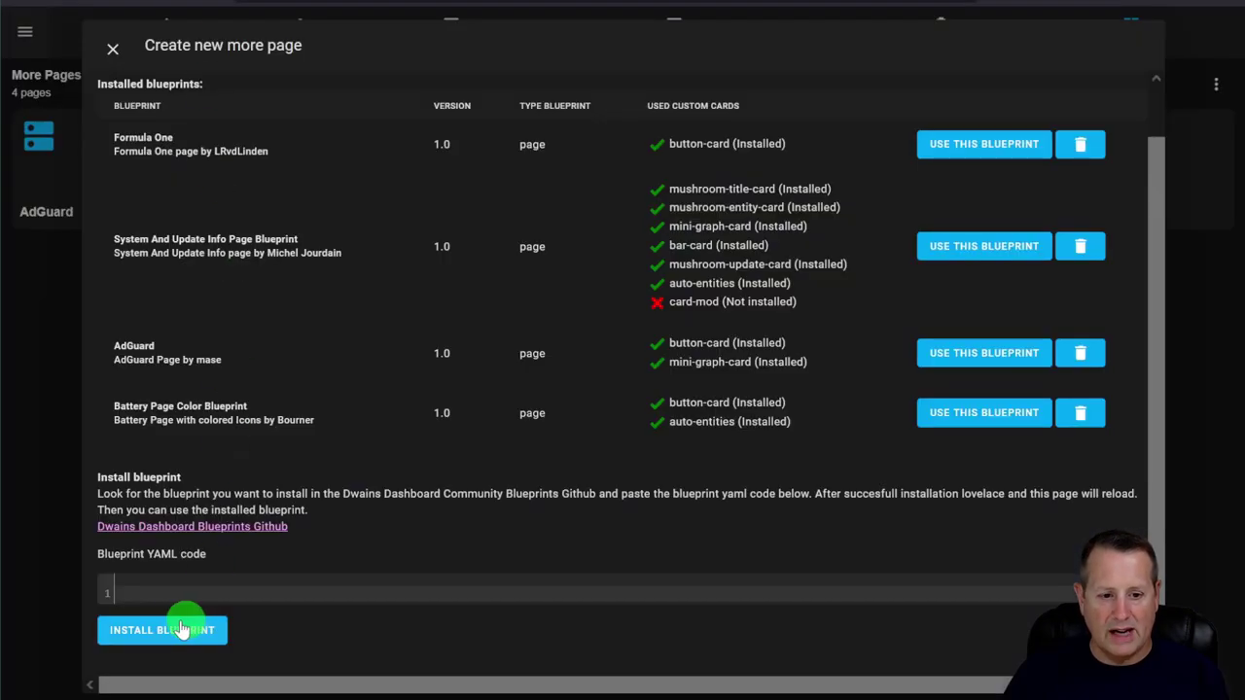
{"action": "key", "text": "ctrl+v"}
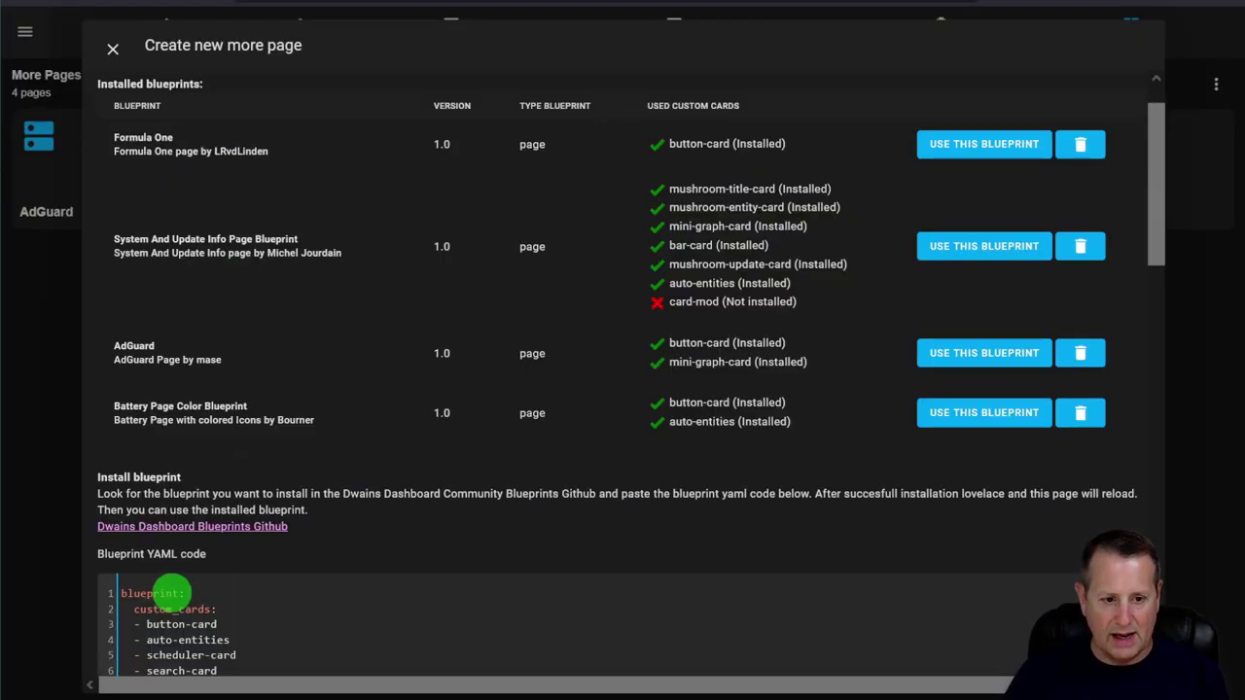
{"action": "scroll", "coordinate": [431, 478], "scroll_direction": "down", "scroll_amount": 15}
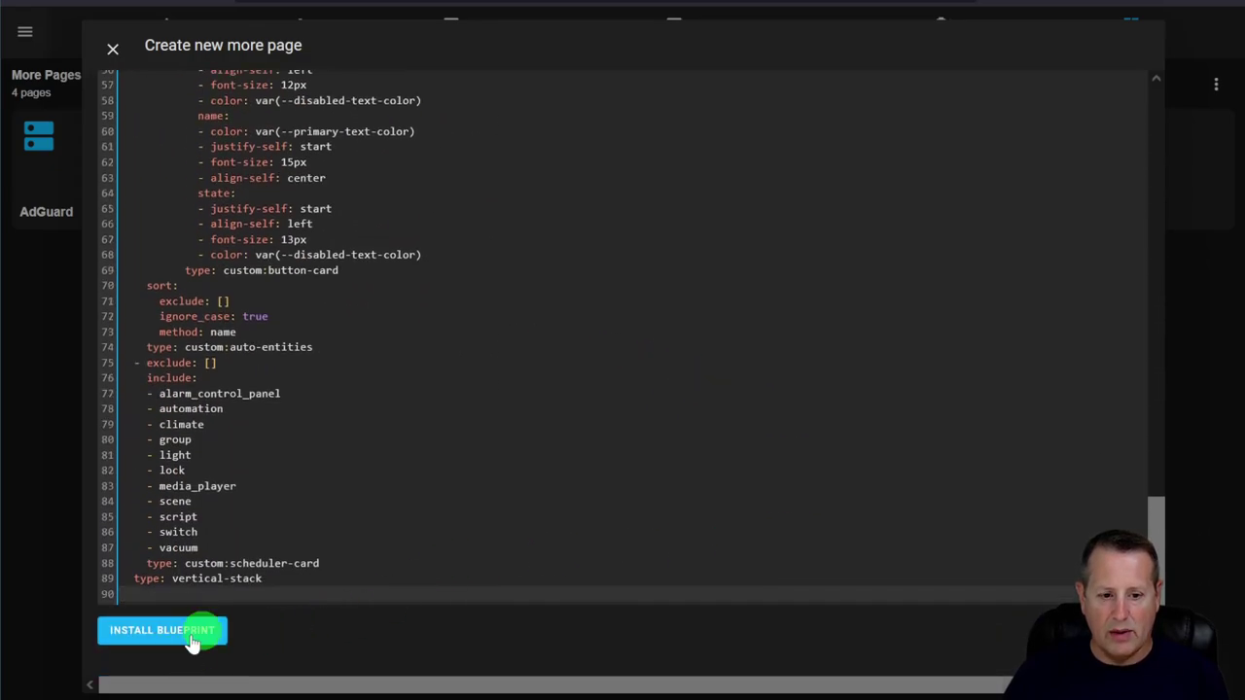
{"action": "left_click", "coordinate": [204, 644]}
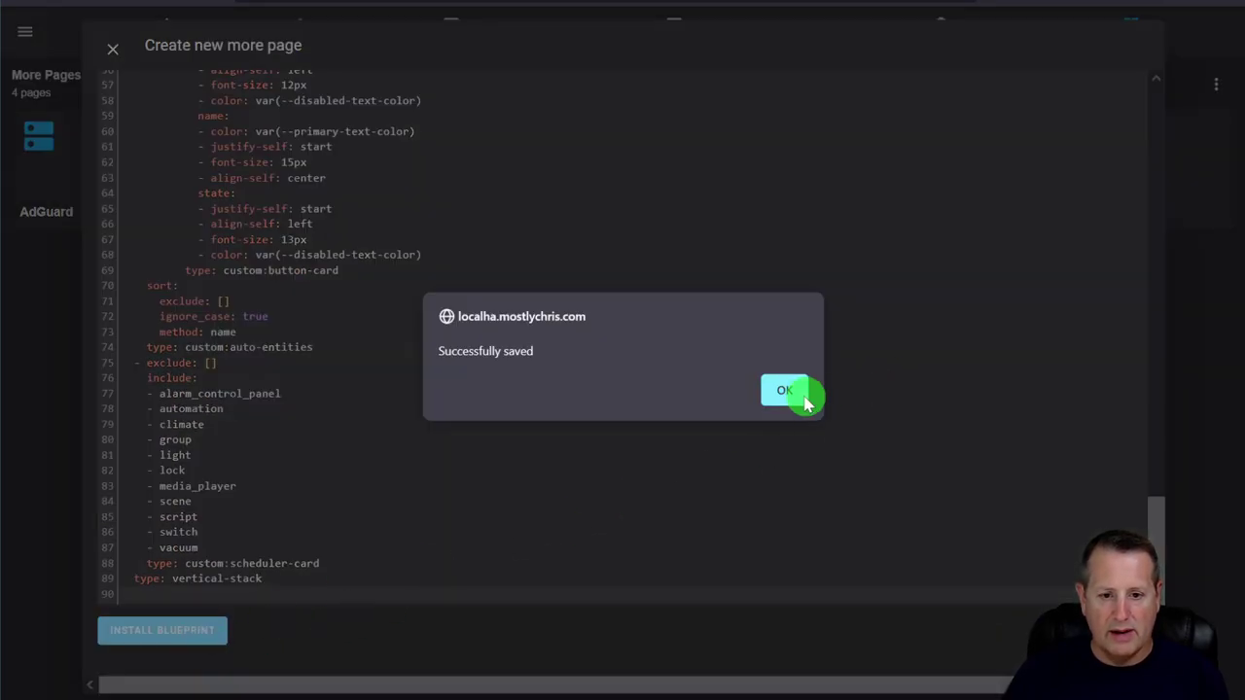
{"action": "left_click", "coordinate": [784, 392]}
{"action": "left_click_drag", "start_coordinate": [1167, 590], "coordinate": [1159, 139]}
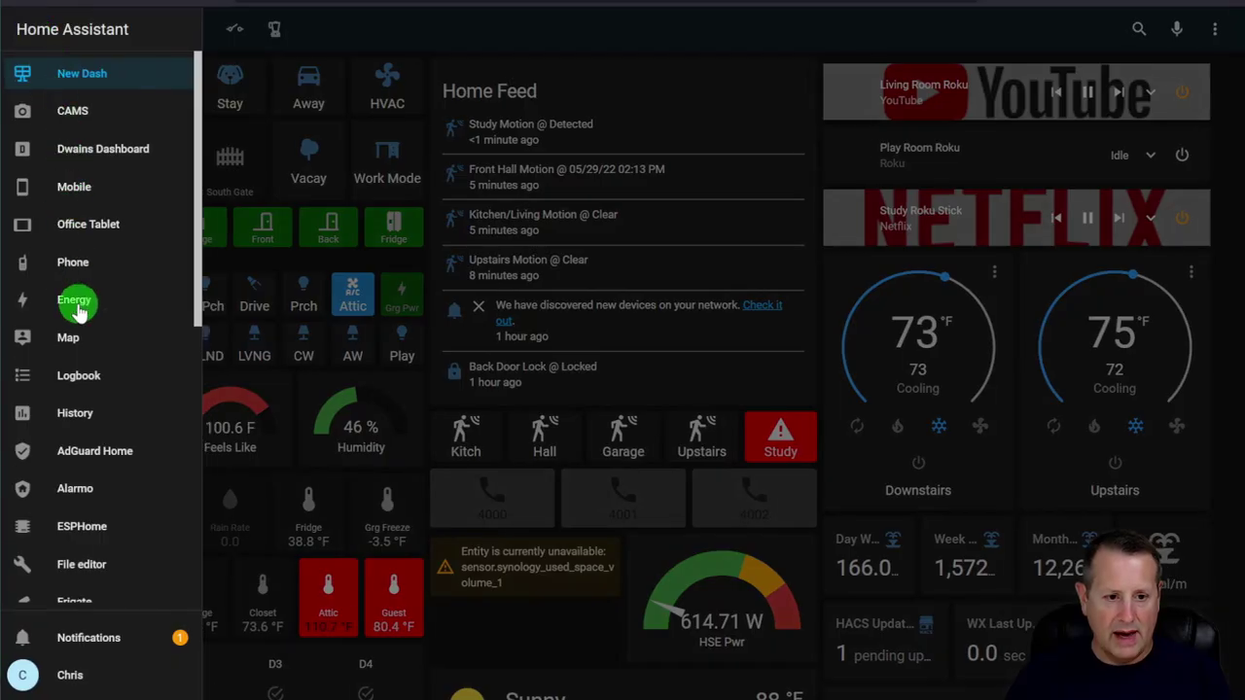
Open the HACS frontend repositories, search for "sched" and open the Scheduler Card repository.
{"action": "scroll", "coordinate": [78, 309], "scroll_direction": "down", "scroll_amount": 3}
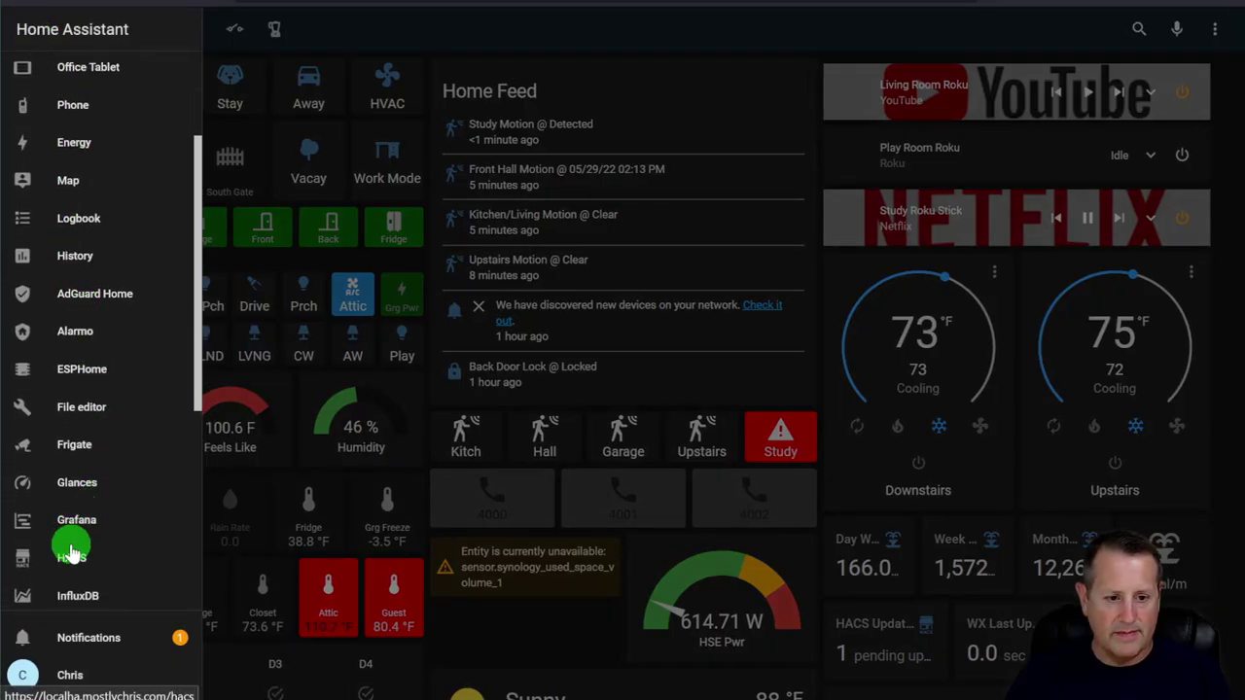
{"action": "left_click", "coordinate": [83, 558]}
{"action": "left_click", "coordinate": [528, 266]}
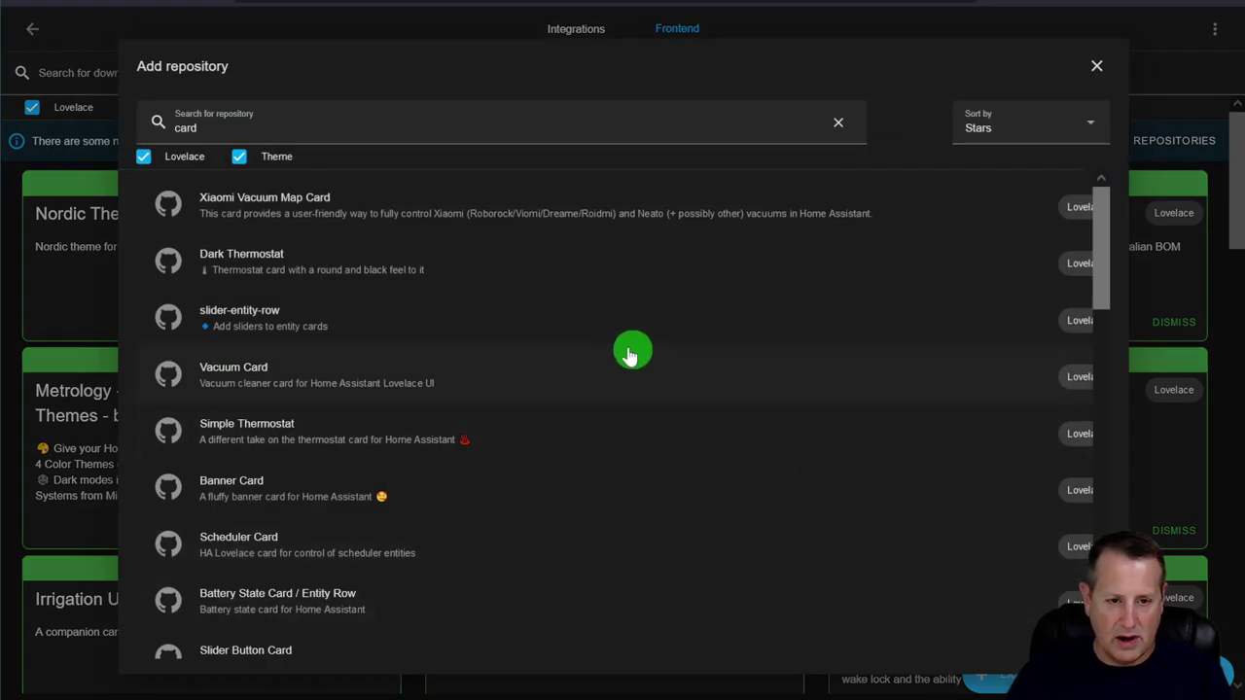
{"action": "double_click", "coordinate": [194, 131]}
{"action": "type", "text": "sched"}
{"action": "left_click", "coordinate": [577, 411]}
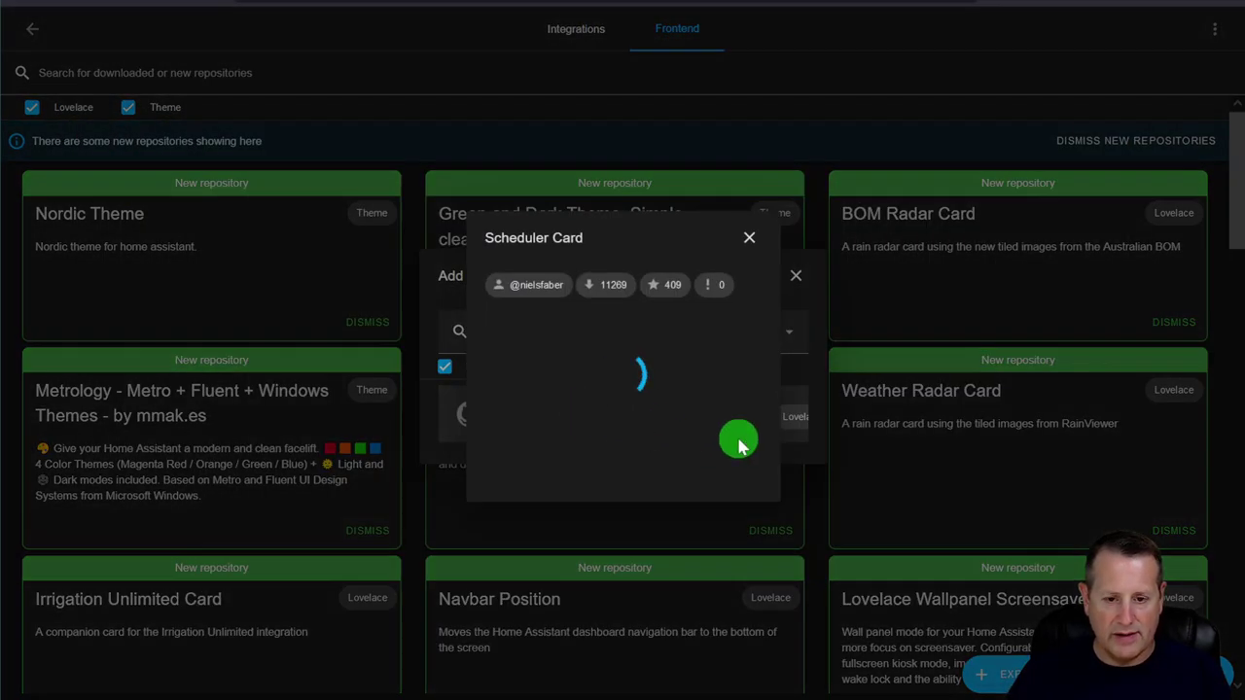
Search the HACS repositories for "sear", download Search Card and reload the browser.
{"action": "left_click_drag", "start_coordinate": [542, 334], "coordinate": [431, 341]}
{"action": "type", "text": "s"}
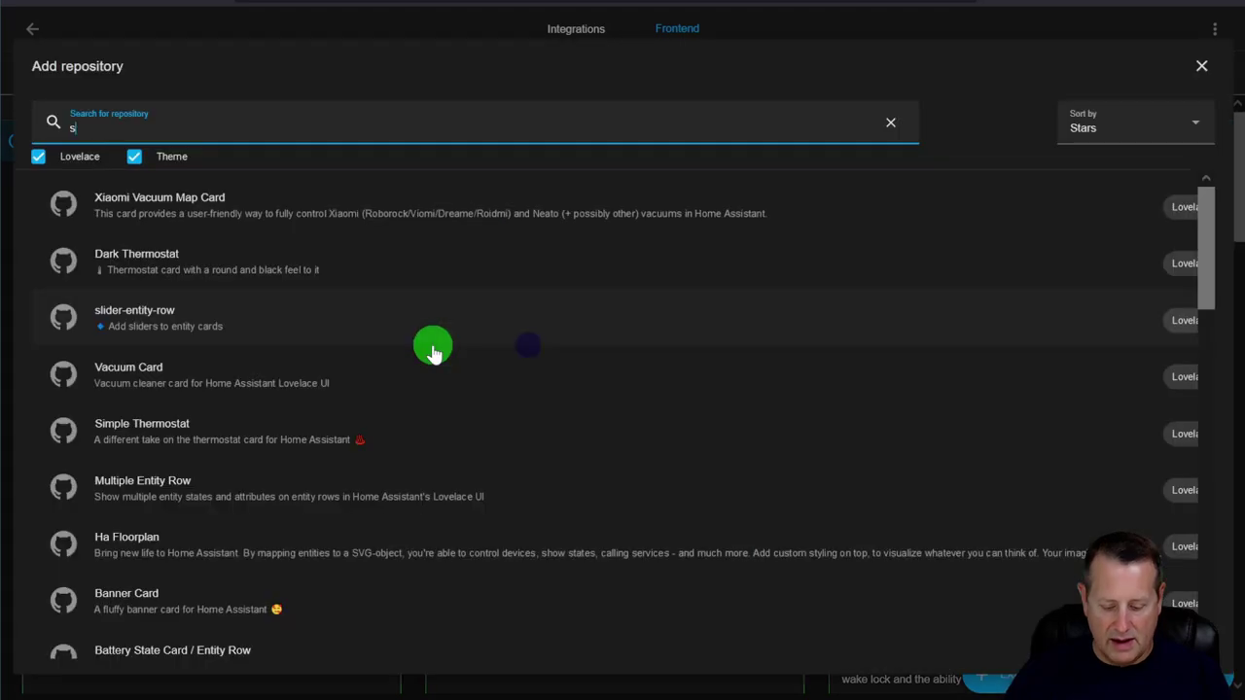
{"action": "type", "text": "ear"}
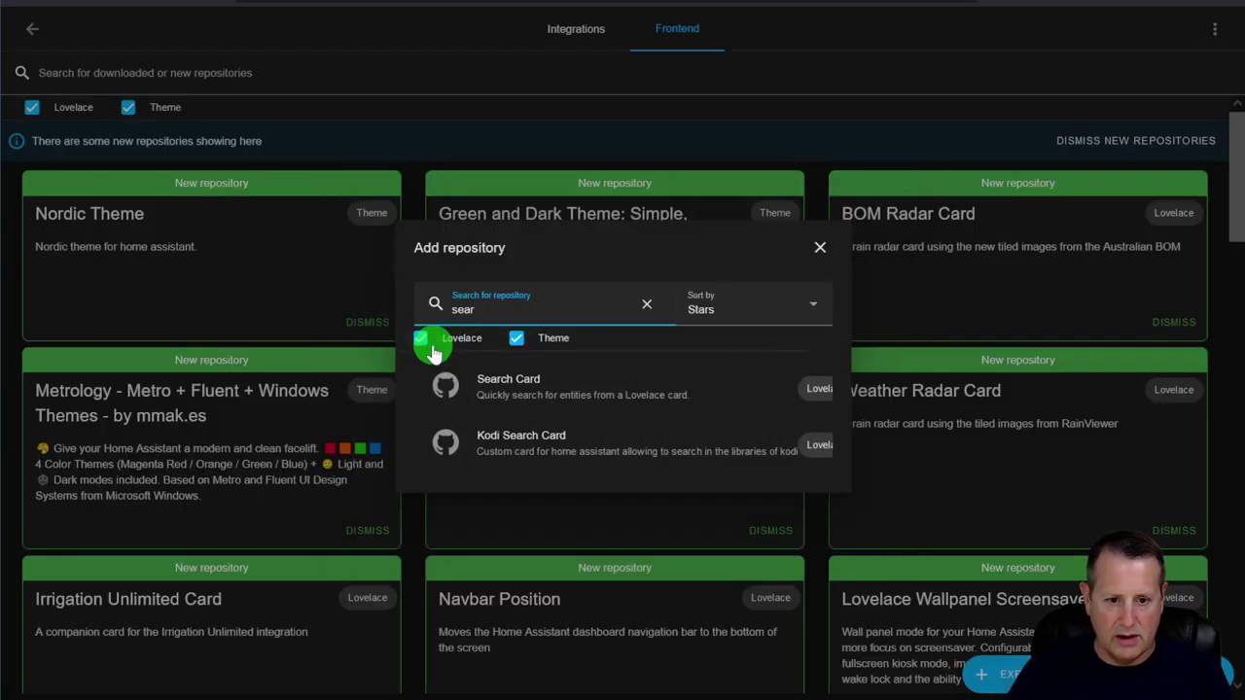
{"action": "left_click", "coordinate": [554, 401]}
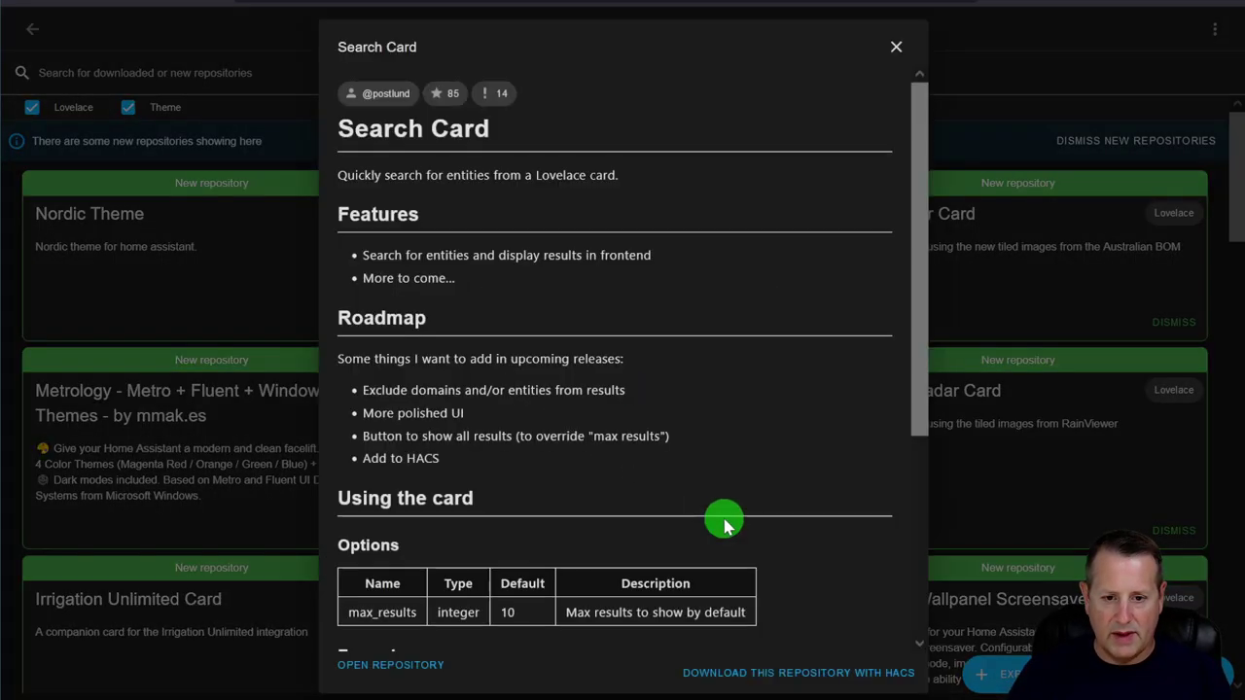
{"action": "left_click", "coordinate": [798, 679]}
{"action": "left_click", "coordinate": [800, 457]}
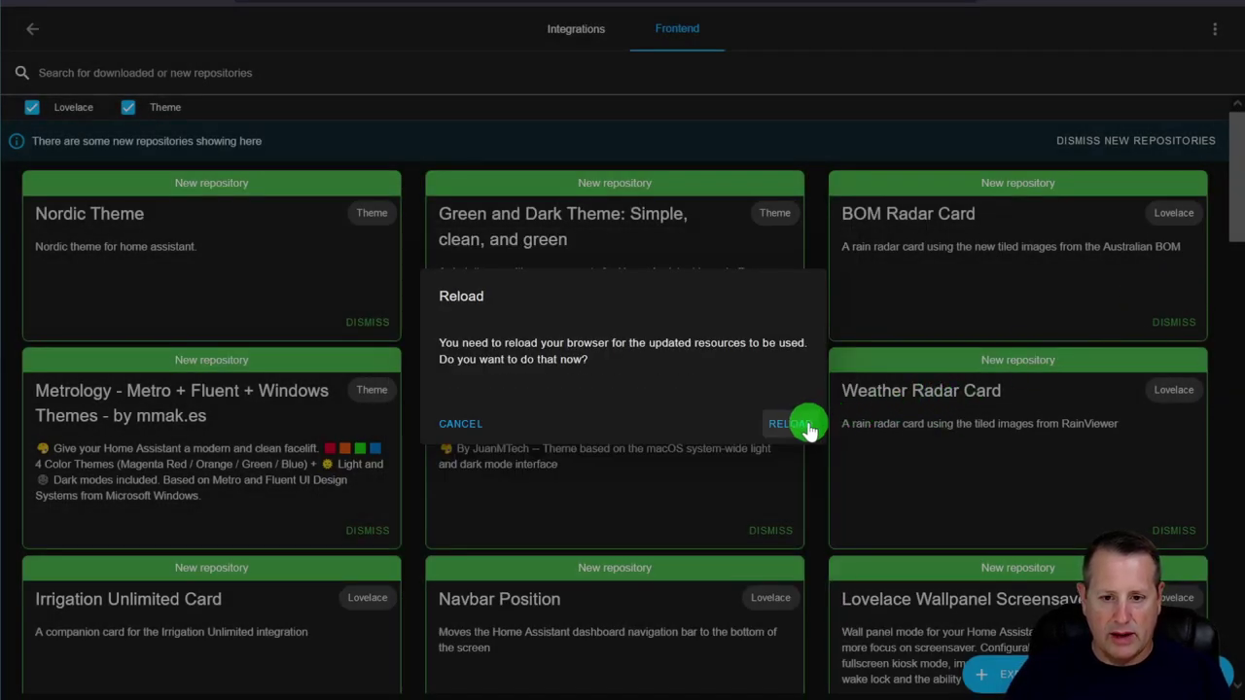
{"action": "left_click", "coordinate": [807, 422]}
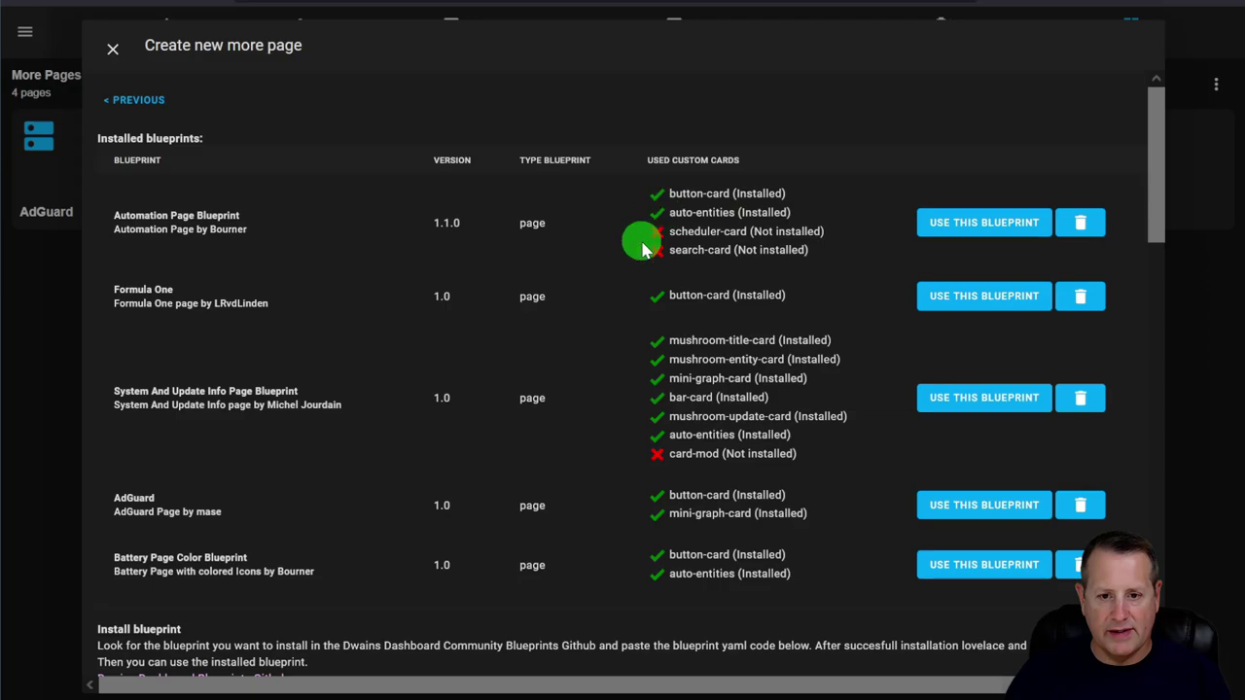
Create a more page from the Automation Page Blueprint with the mdi:home-automation icon and add it to the main navbar.
{"action": "left_click", "coordinate": [941, 227]}
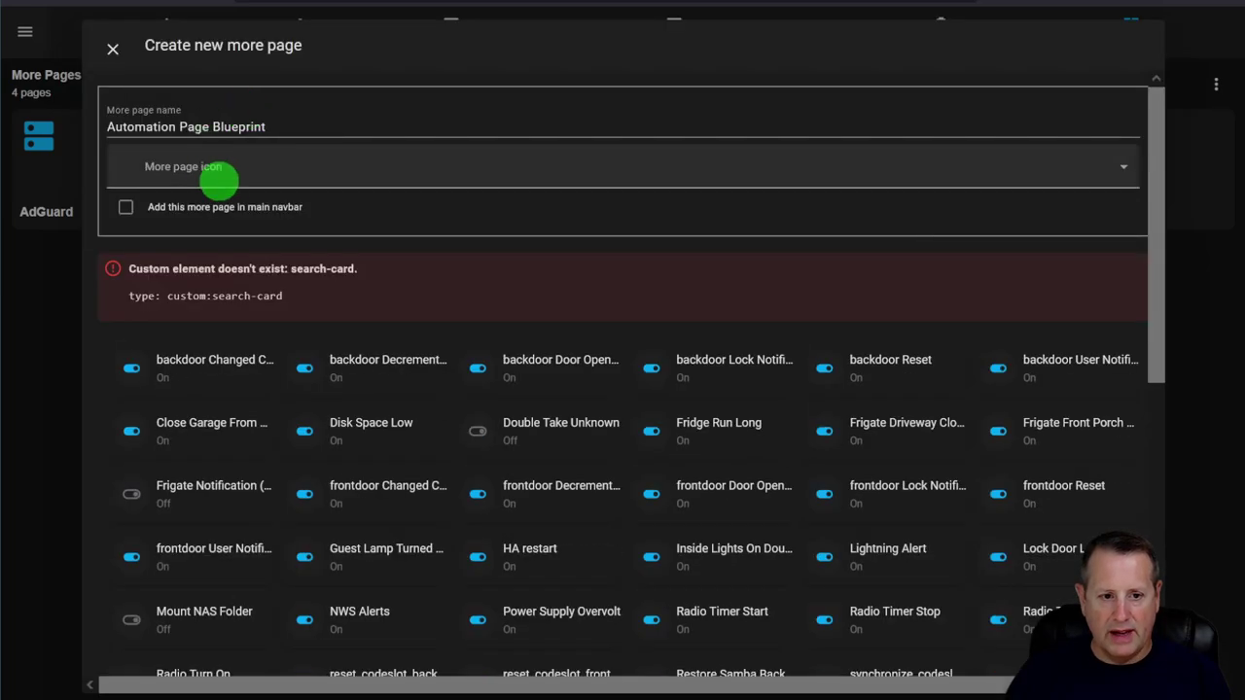
{"action": "left_click", "coordinate": [240, 167]}
{"action": "left_click", "coordinate": [126, 164]}
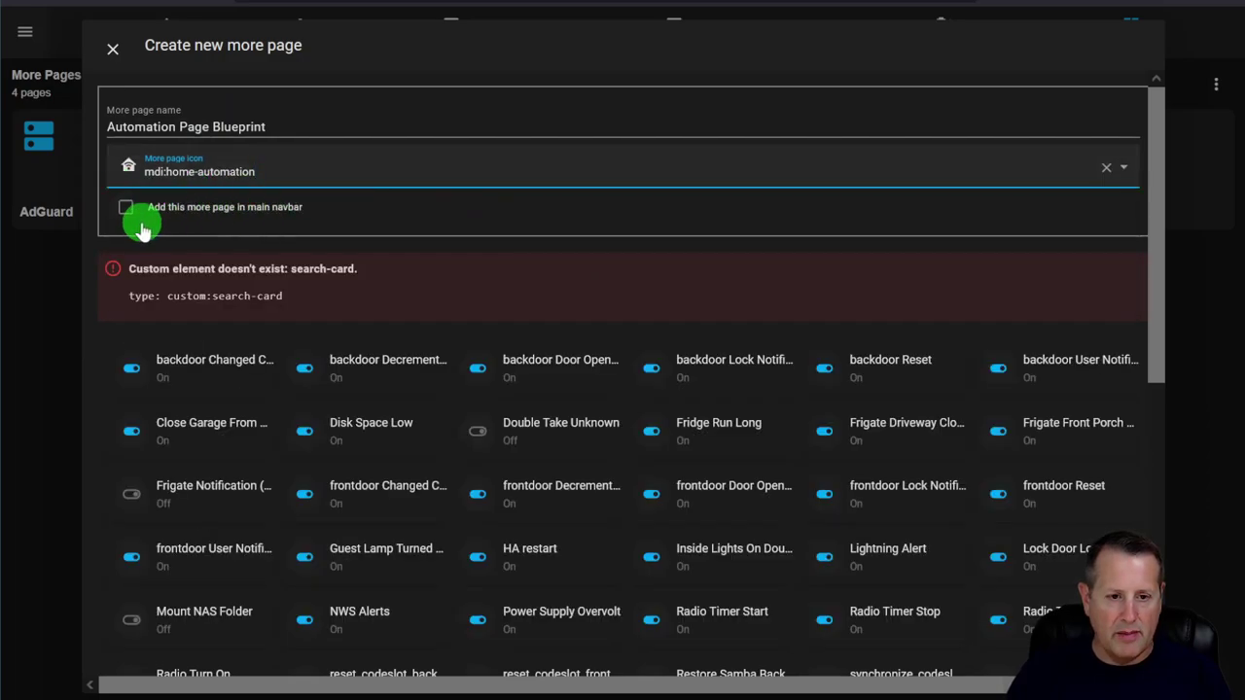
{"action": "left_click", "coordinate": [125, 216]}
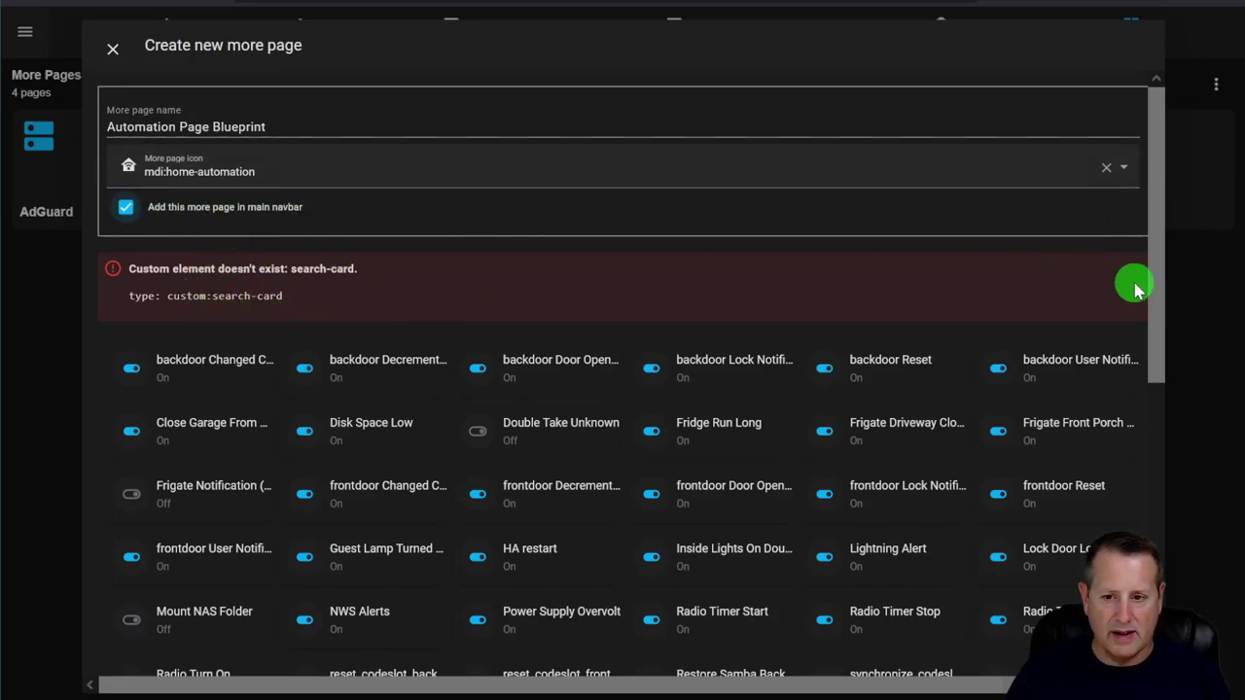
{"action": "left_click_drag", "start_coordinate": [1153, 298], "coordinate": [1155, 584]}
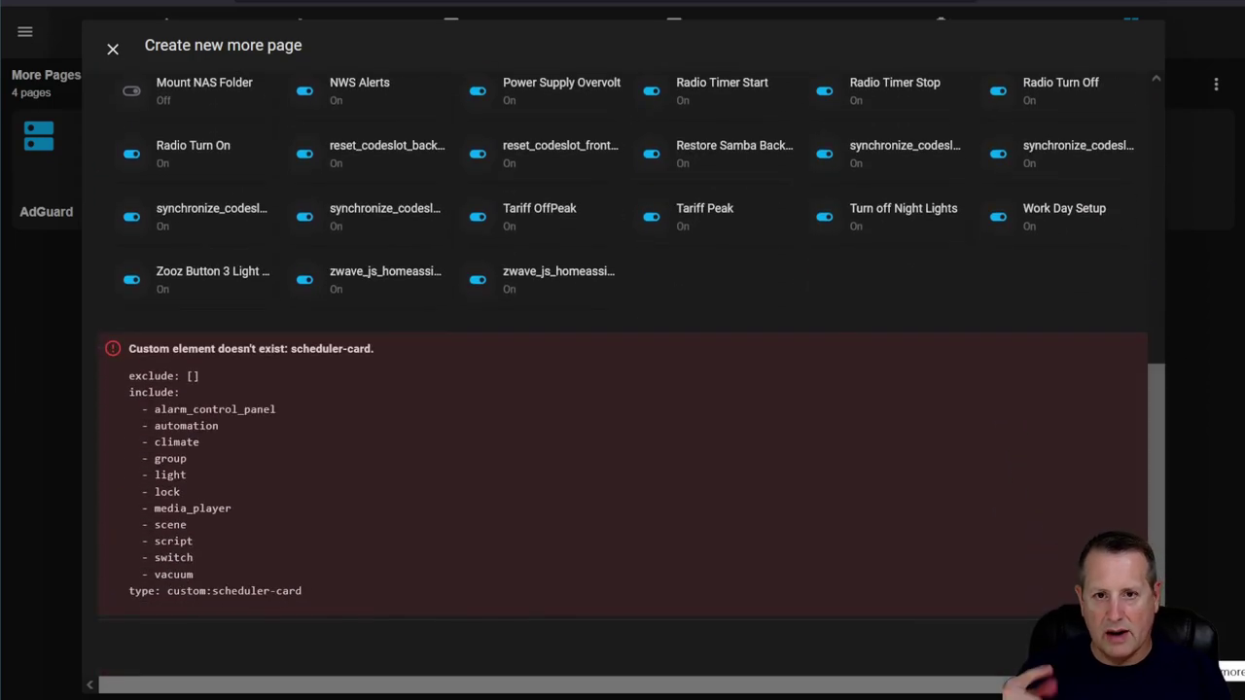
{"action": "key", "text": "Escape"}
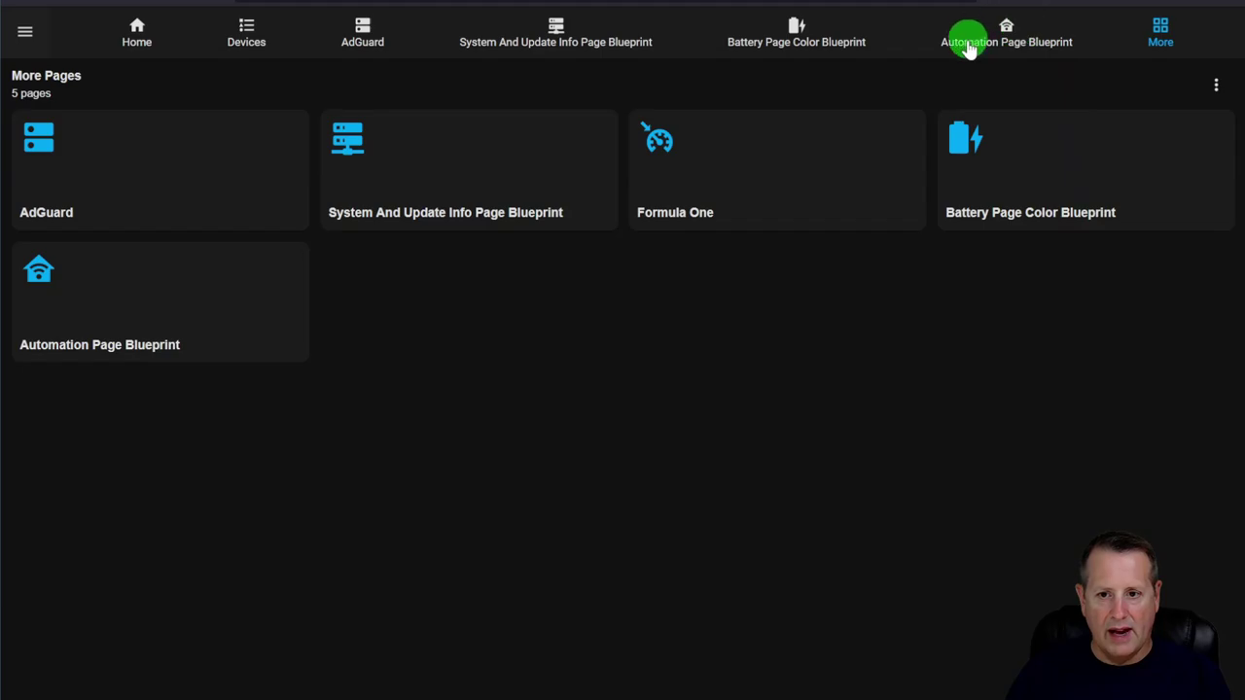
Open the Automation Page Blueprint page, reload it and examine its automation entities and the search-card and scheduler-card sections.
{"action": "left_click", "coordinate": [1026, 44]}
{"action": "scroll", "coordinate": [423, 319], "scroll_direction": "down", "scroll_amount": 3}
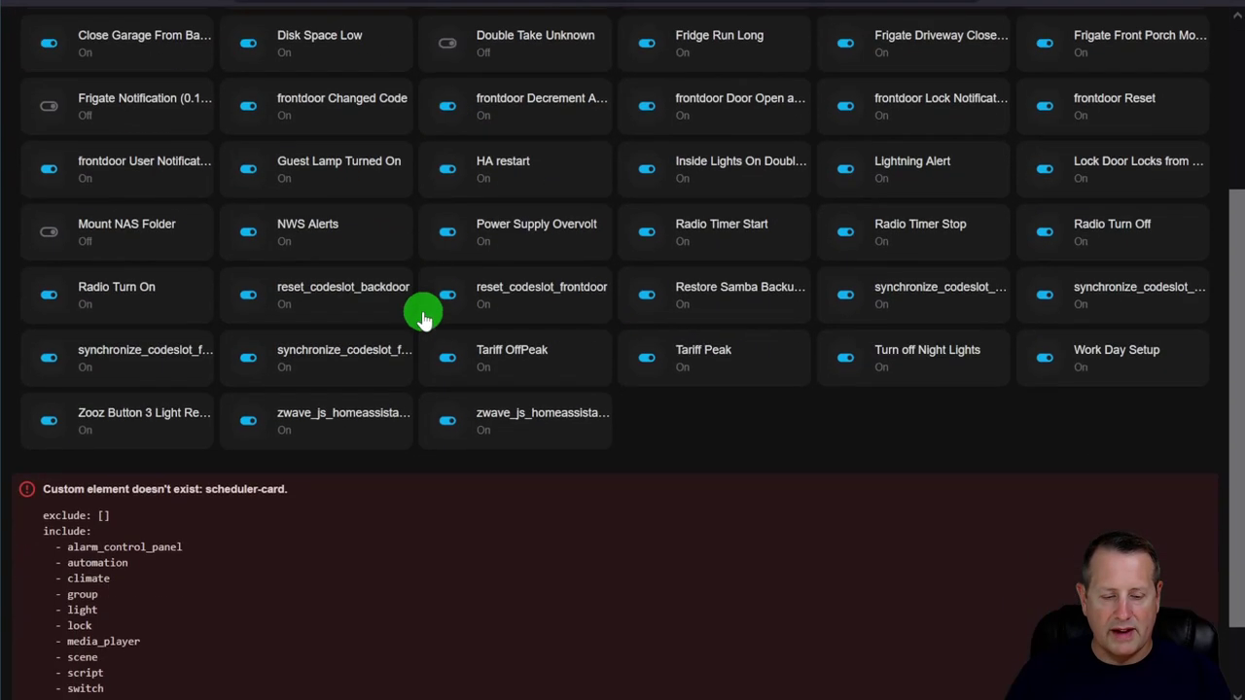
{"action": "scroll", "coordinate": [423, 319], "scroll_direction": "down", "scroll_amount": 1}
{"action": "left_click", "coordinate": [86, 2]}
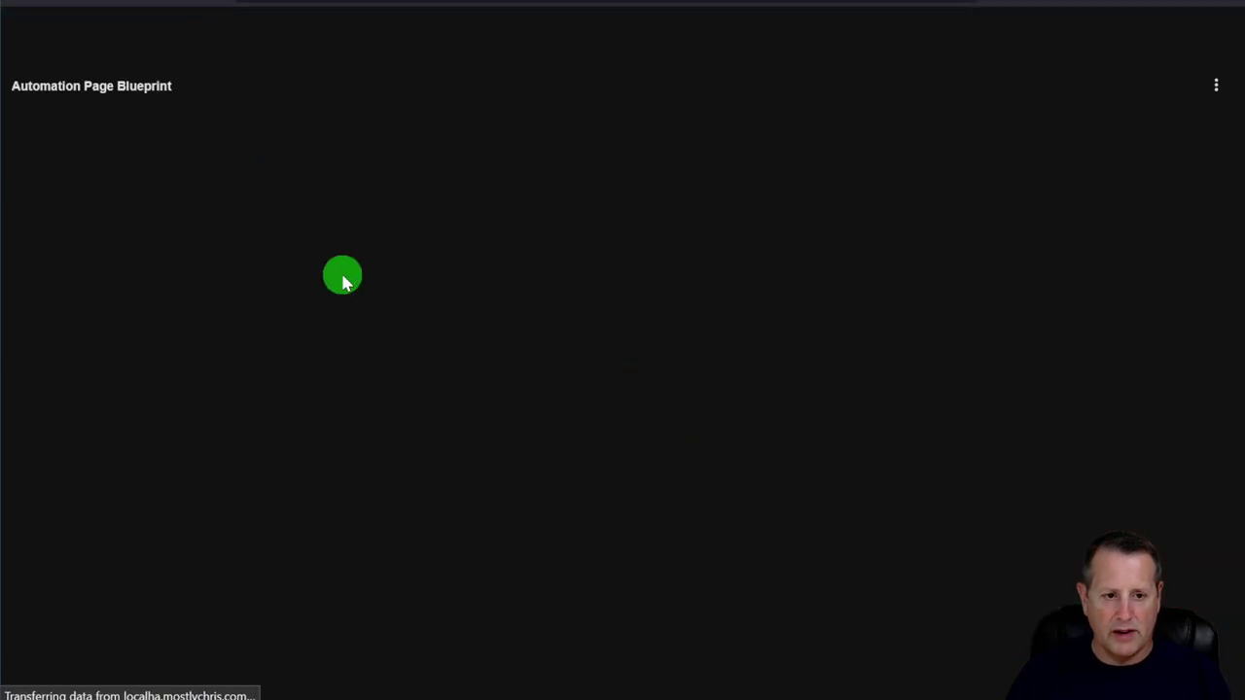
{"action": "scroll", "coordinate": [749, 334], "scroll_direction": "down", "scroll_amount": 3}
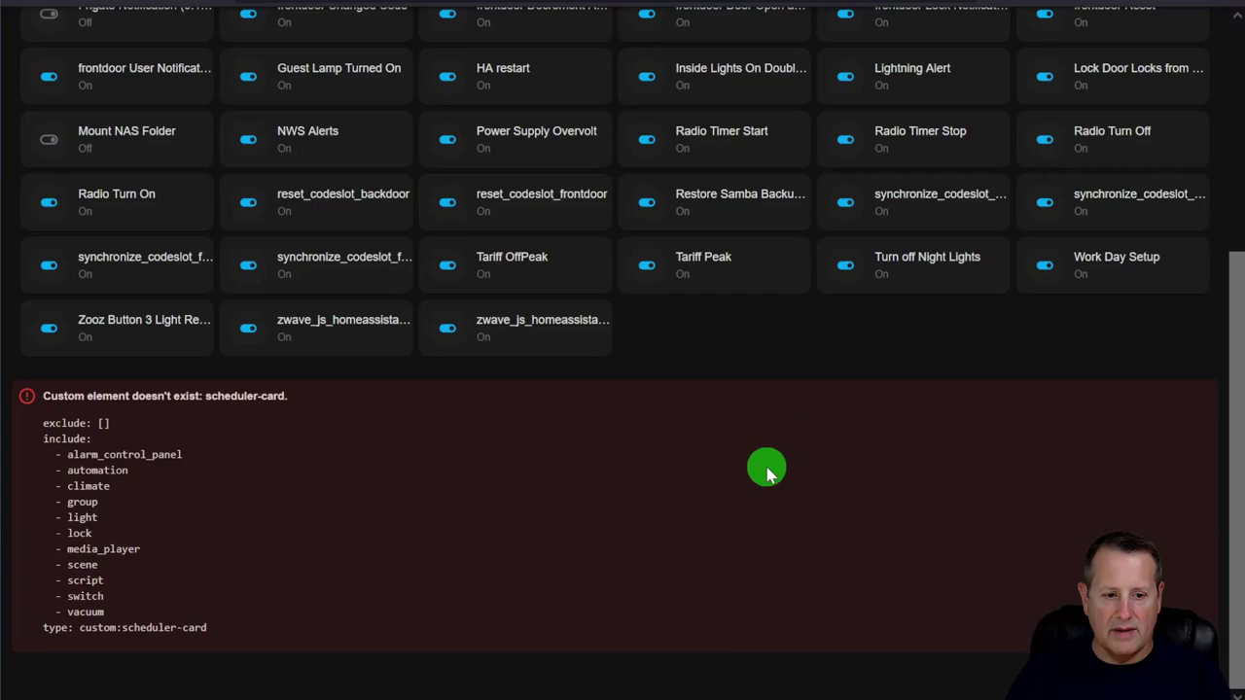
{"action": "scroll", "coordinate": [766, 472], "scroll_direction": "up", "scroll_amount": 4}
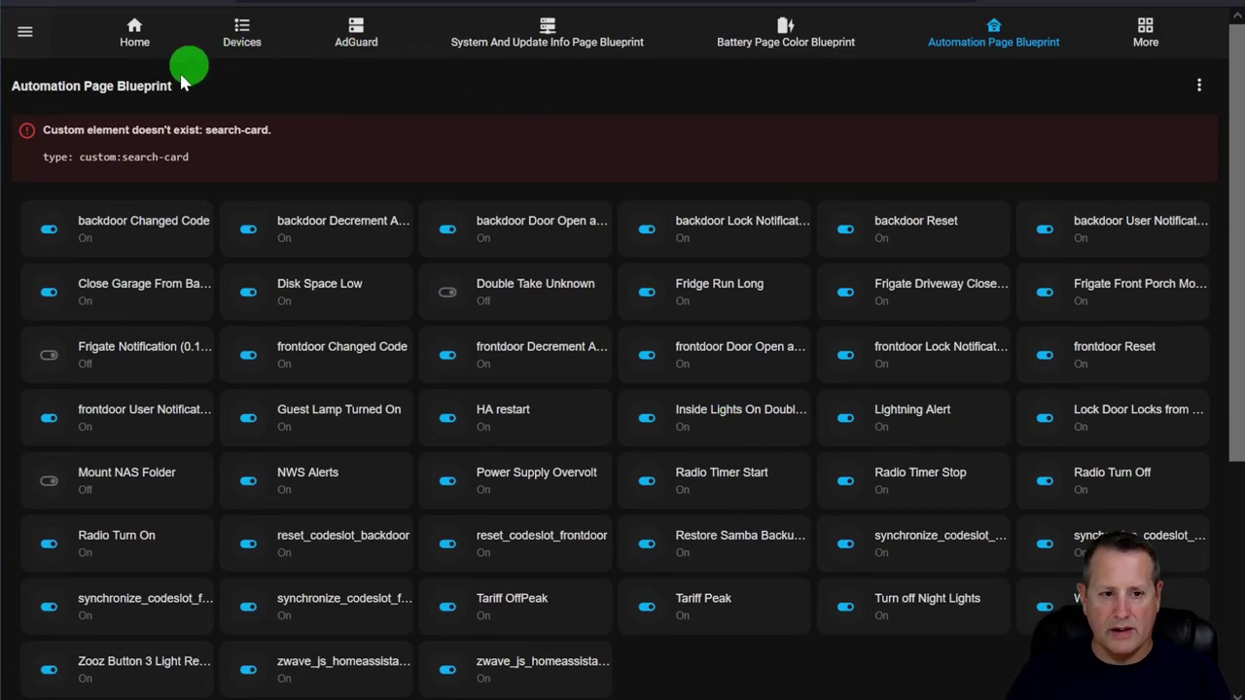
{"action": "left_click_drag", "start_coordinate": [87, 159], "coordinate": [187, 156]}
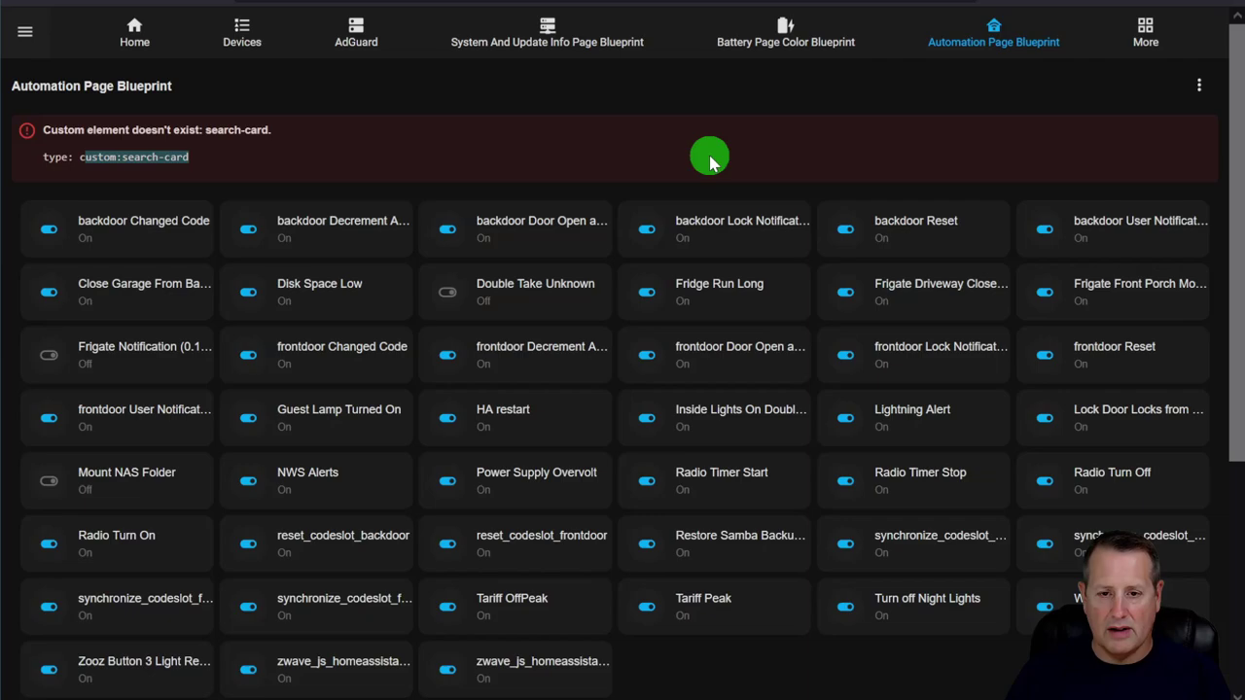
{"action": "scroll", "coordinate": [710, 163], "scroll_direction": "down", "scroll_amount": 3}
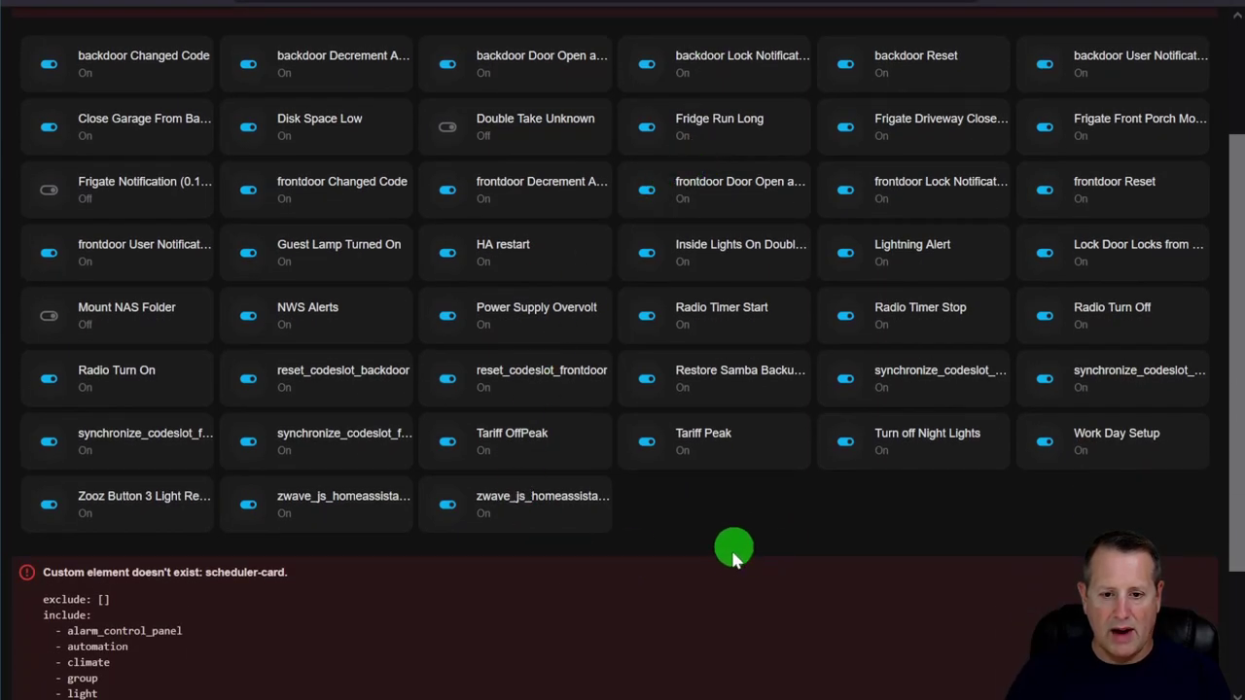
{"action": "scroll", "coordinate": [788, 574], "scroll_direction": "up", "scroll_amount": 3}
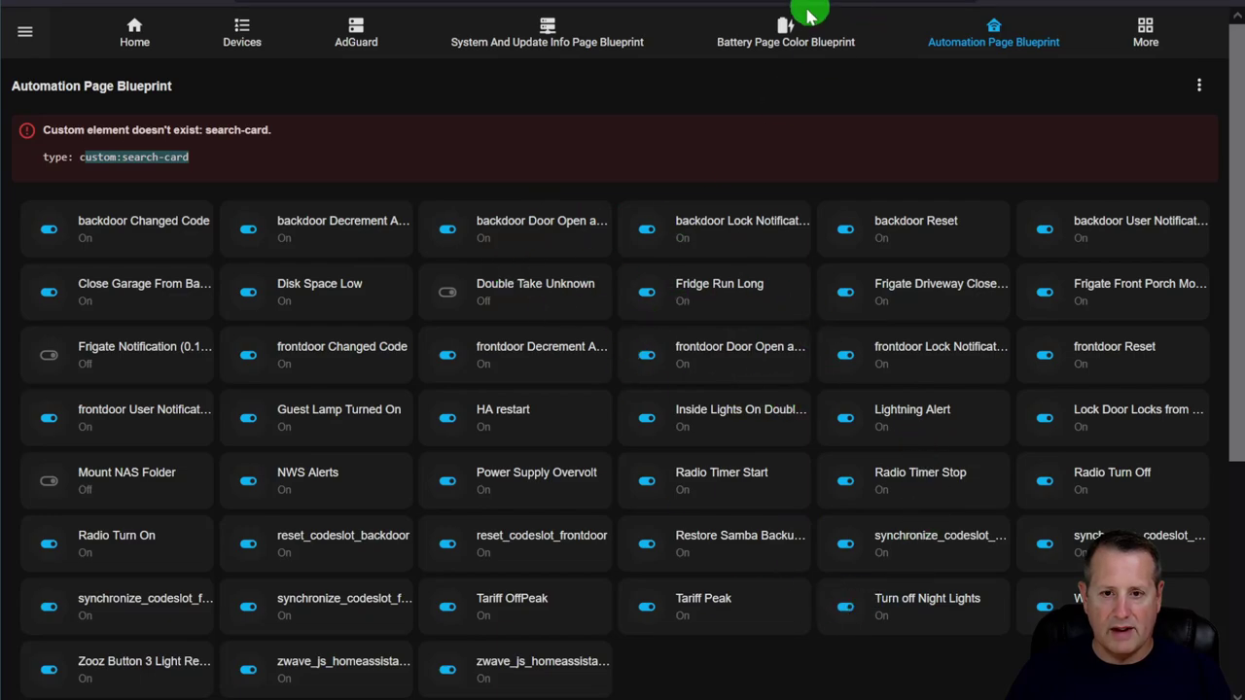
Browse the Battery Page Color, System And Update Info and AdGuard pages and return to the Home page.
{"action": "left_click", "coordinate": [789, 39]}
{"action": "left_click", "coordinate": [537, 37]}
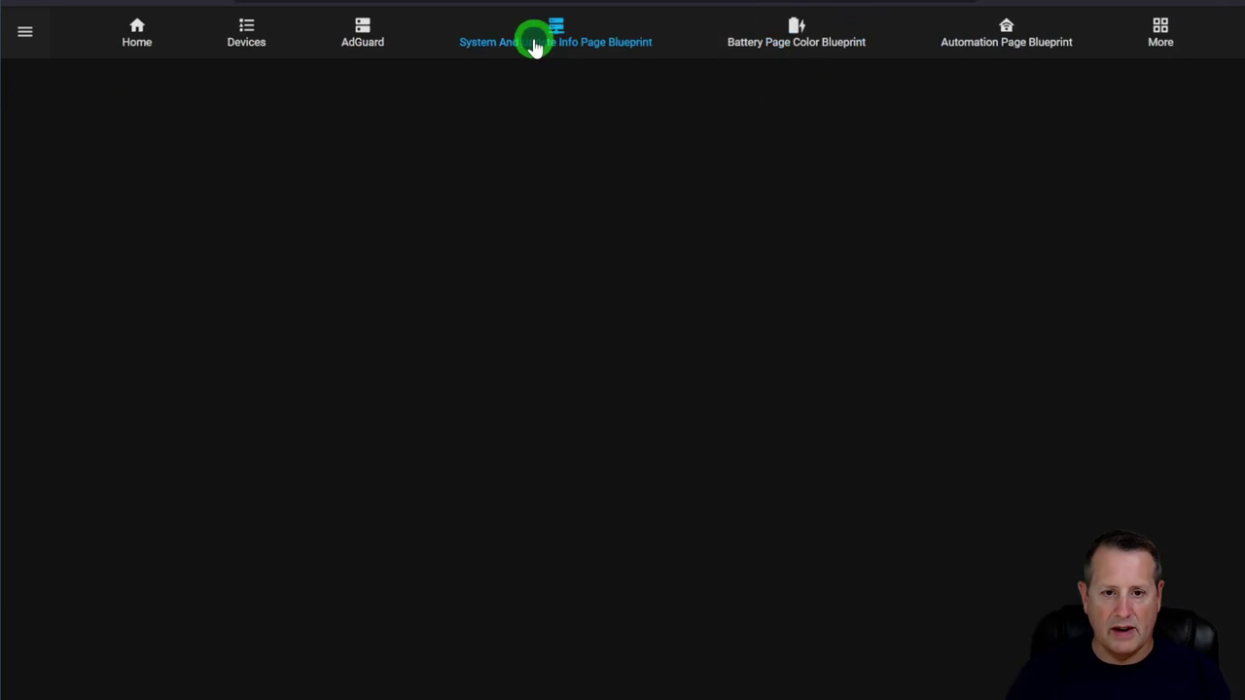
{"action": "left_click", "coordinate": [356, 37]}
{"action": "left_click", "coordinate": [135, 37]}
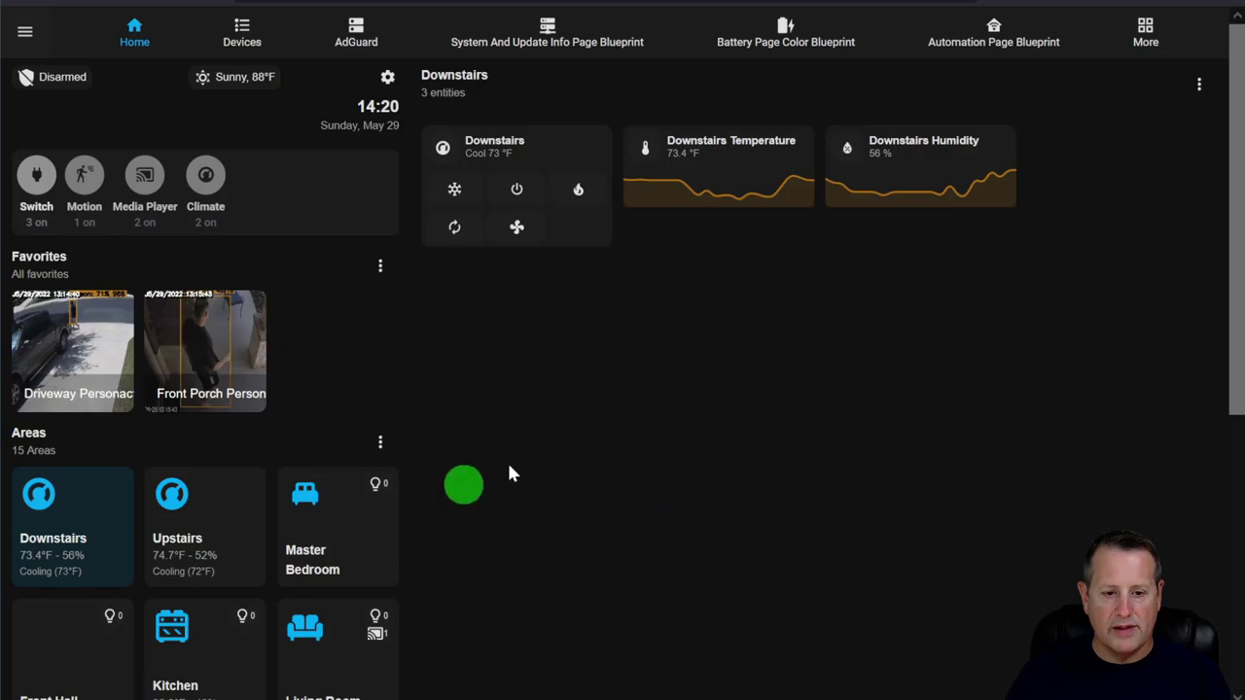
Open the Front Yard area from the Home page and enable its edit mode.
{"action": "scroll", "coordinate": [621, 408], "scroll_direction": "down", "scroll_amount": 3}
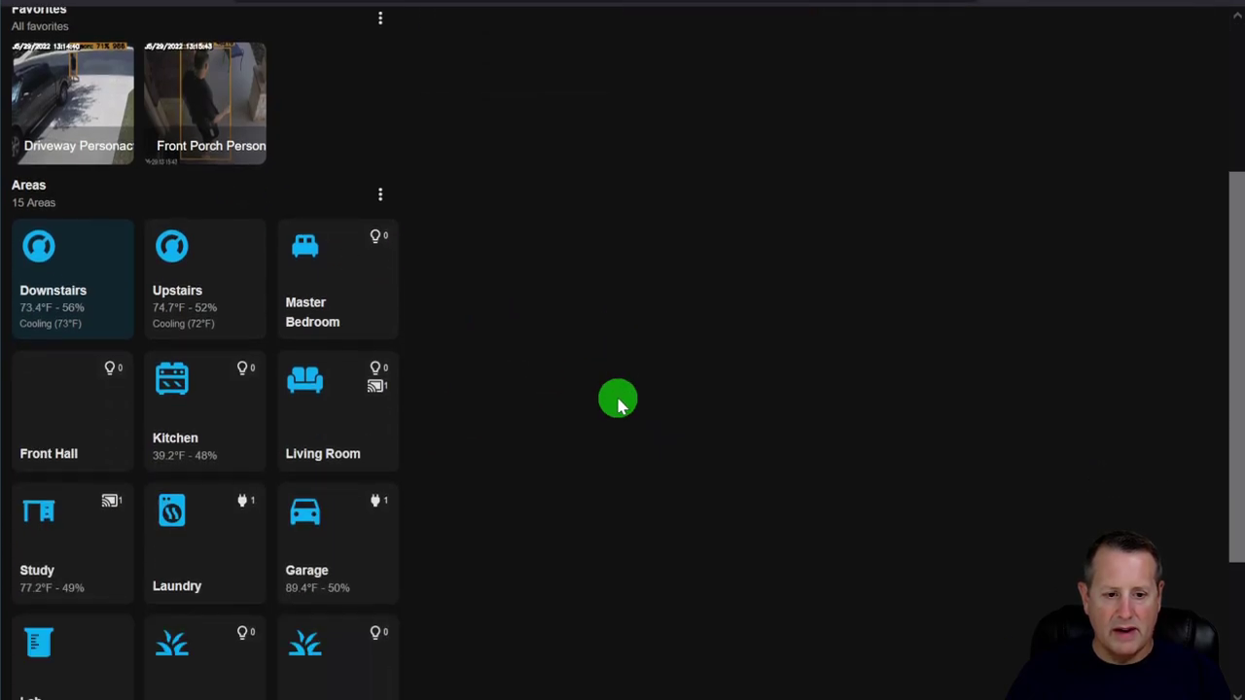
{"action": "scroll", "coordinate": [618, 399], "scroll_direction": "down", "scroll_amount": 2}
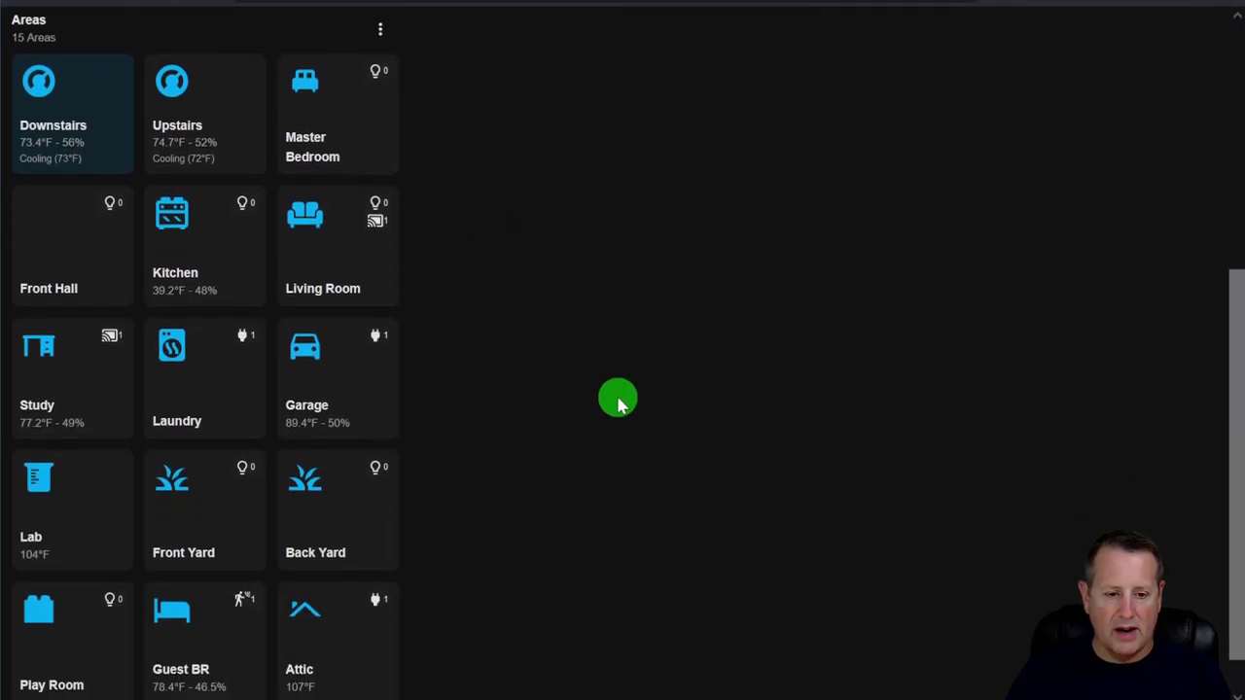
{"action": "left_click", "coordinate": [190, 552]}
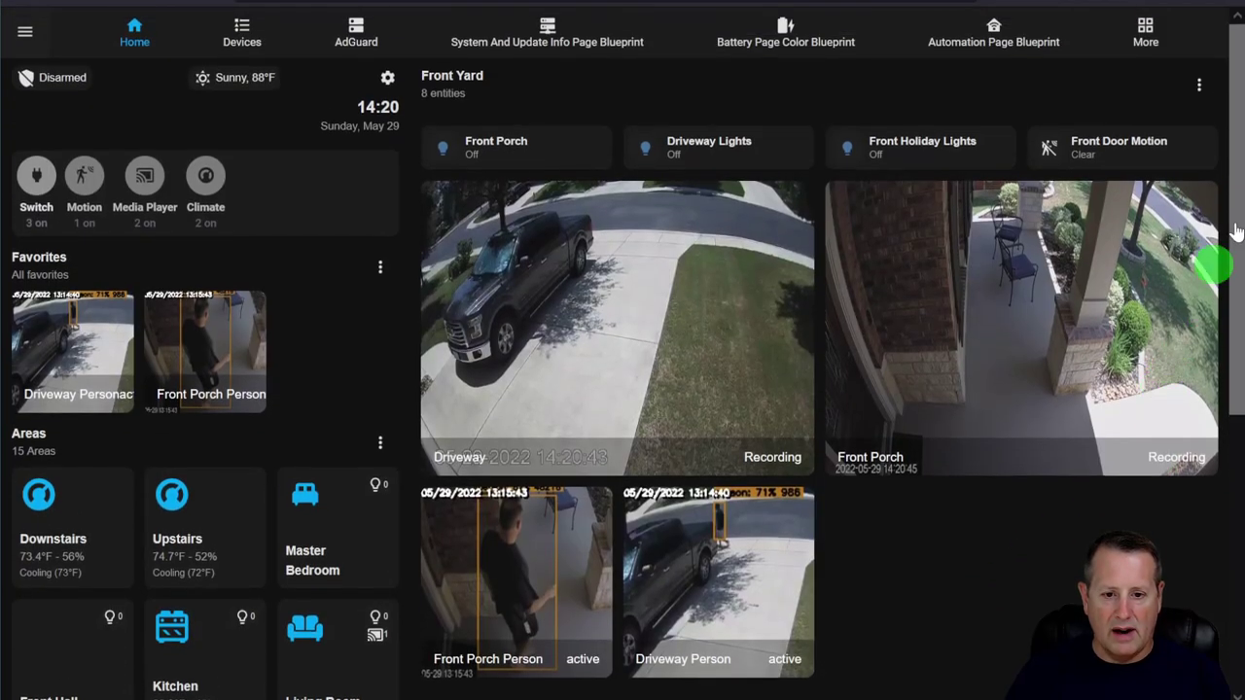
{"action": "left_click", "coordinate": [1210, 89]}
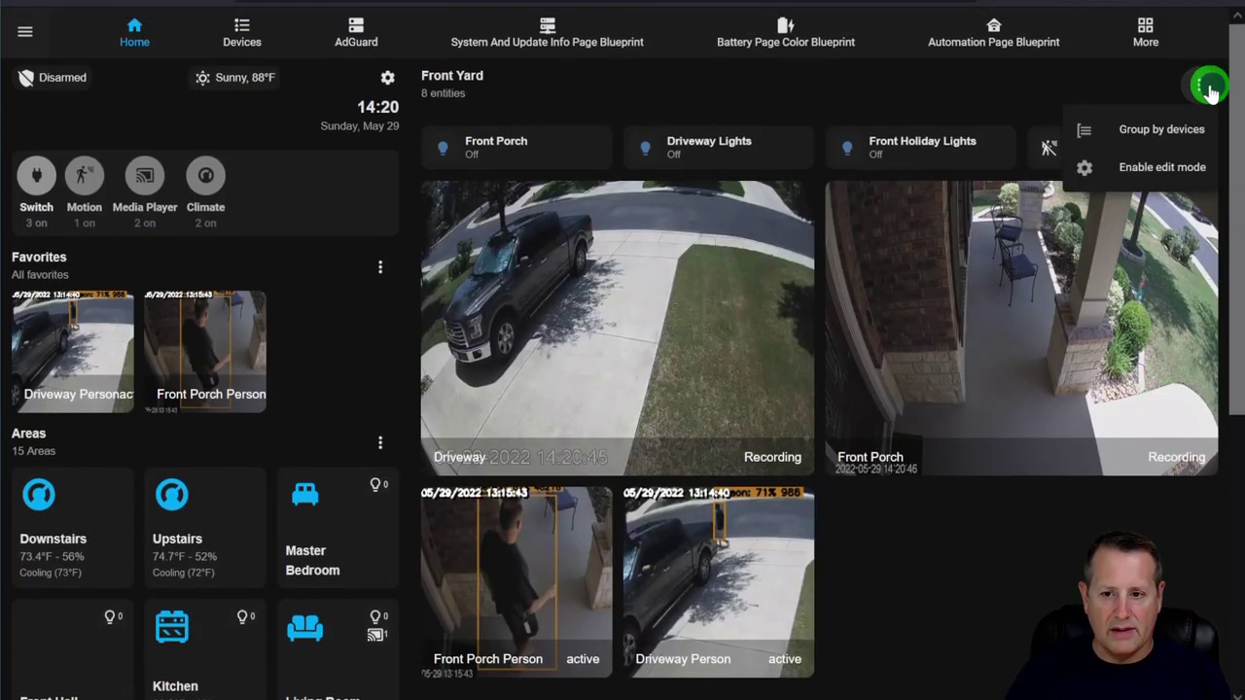
{"action": "left_click", "coordinate": [1162, 169]}
Add the Front Porch and Driveway Lights entities to the favorites and disable edit mode for the Front Yard area.
{"action": "scroll", "coordinate": [833, 269], "scroll_direction": "down", "scroll_amount": 6}
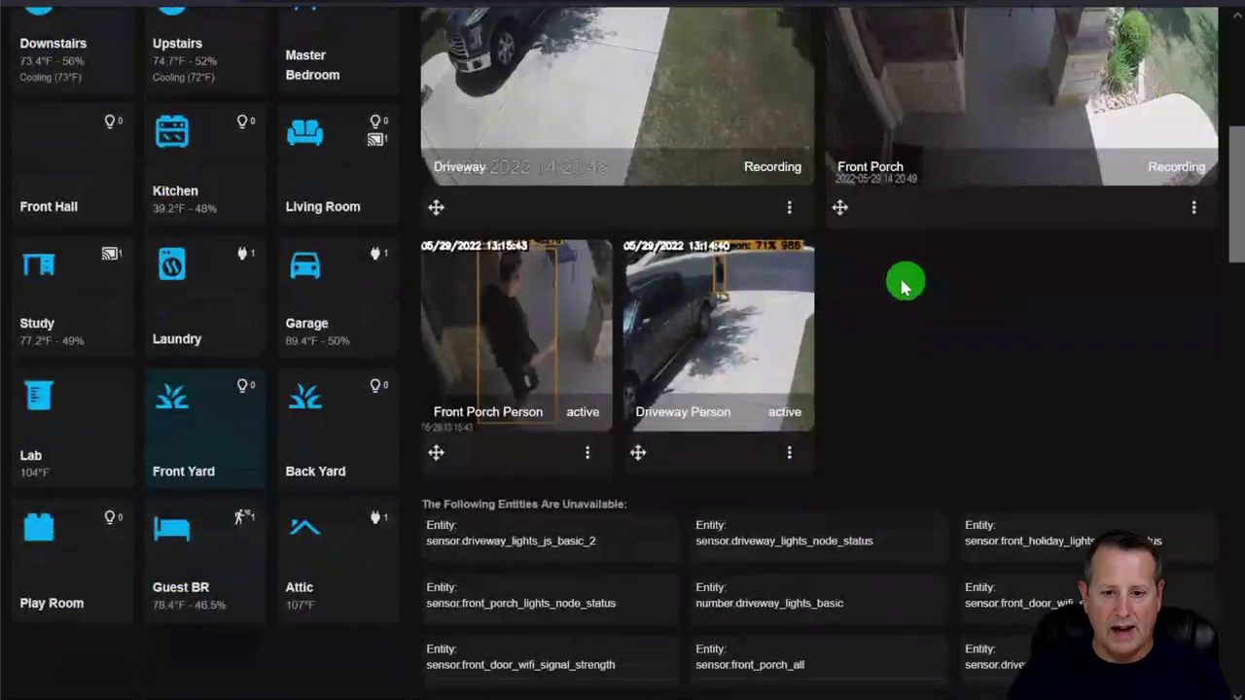
{"action": "scroll", "coordinate": [1086, 352], "scroll_direction": "up", "scroll_amount": 6}
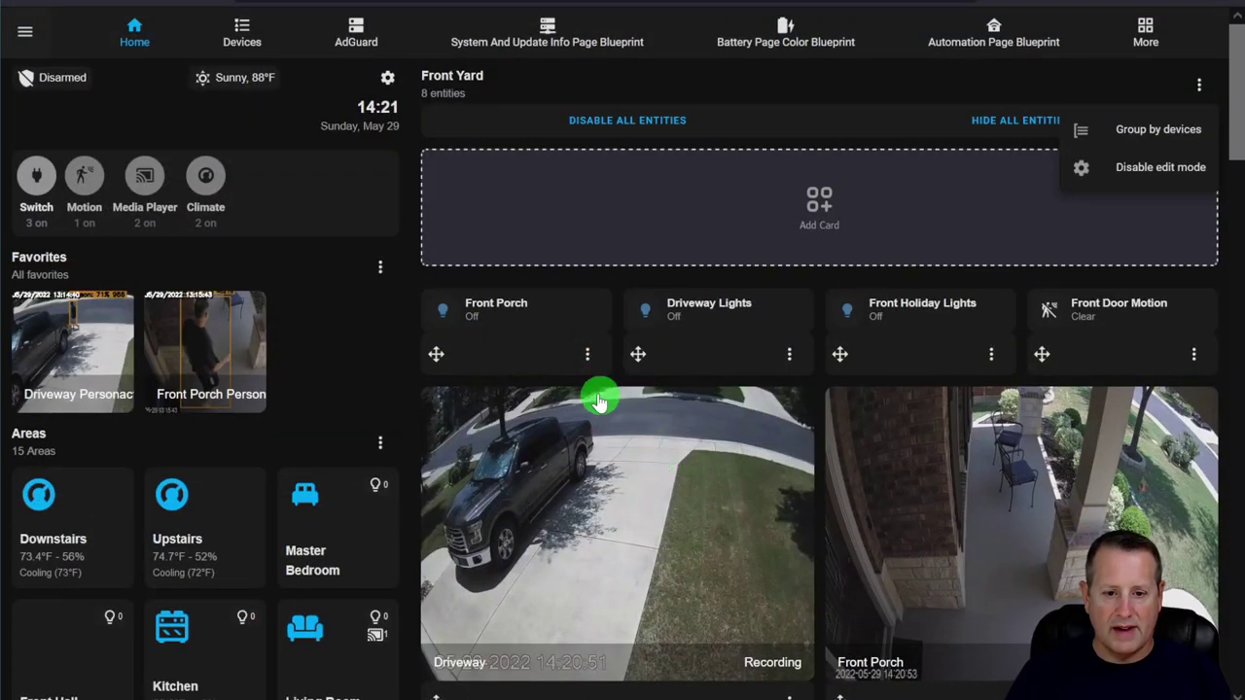
{"action": "scroll", "coordinate": [584, 433], "scroll_direction": "down", "scroll_amount": 4}
{"action": "scroll", "coordinate": [705, 498], "scroll_direction": "up", "scroll_amount": 4}
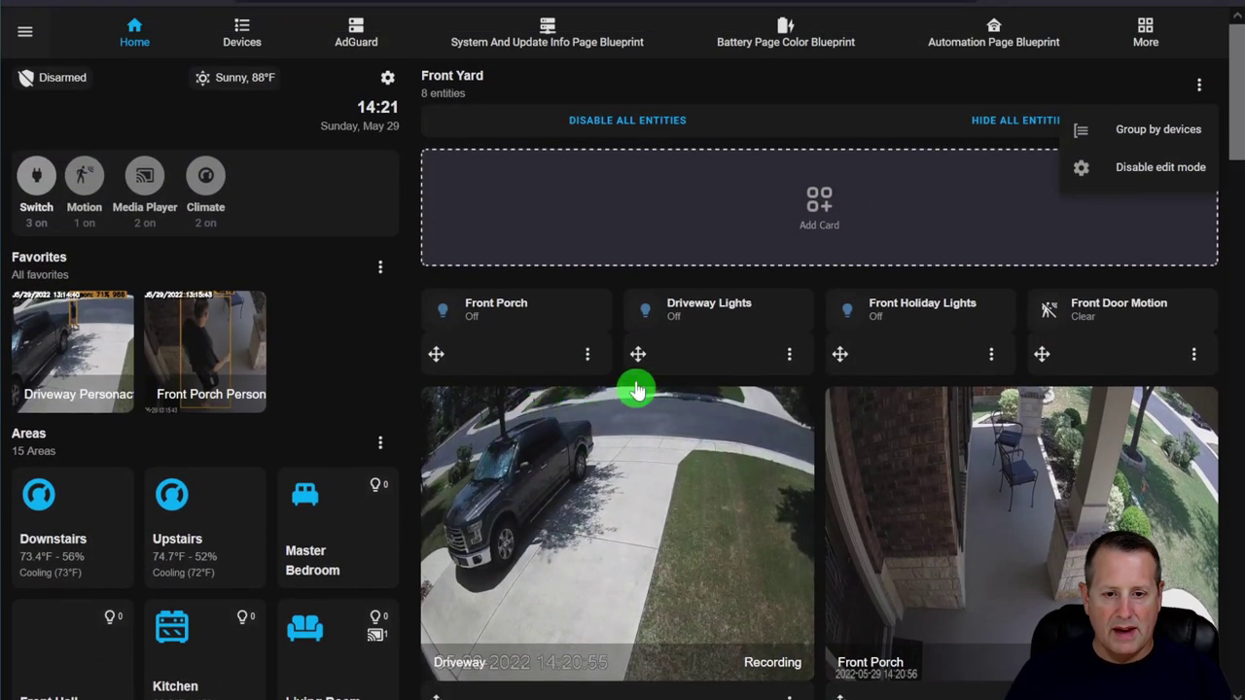
{"action": "left_click", "coordinate": [587, 356]}
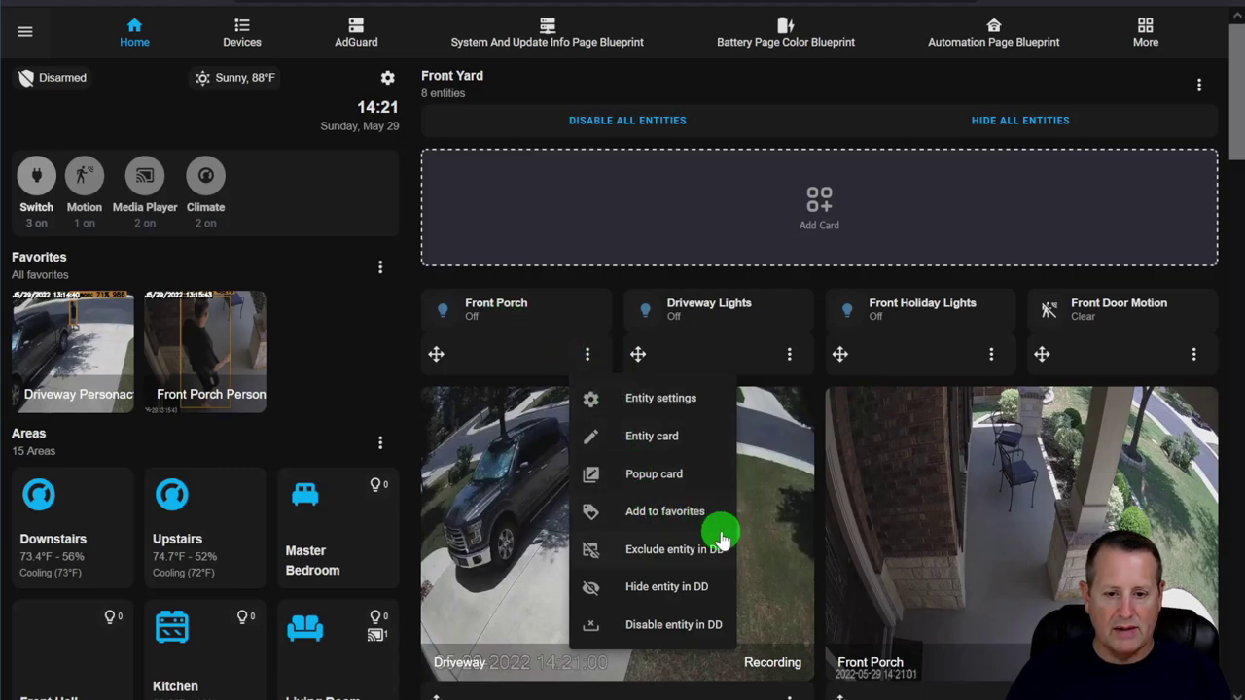
{"action": "left_click", "coordinate": [688, 523]}
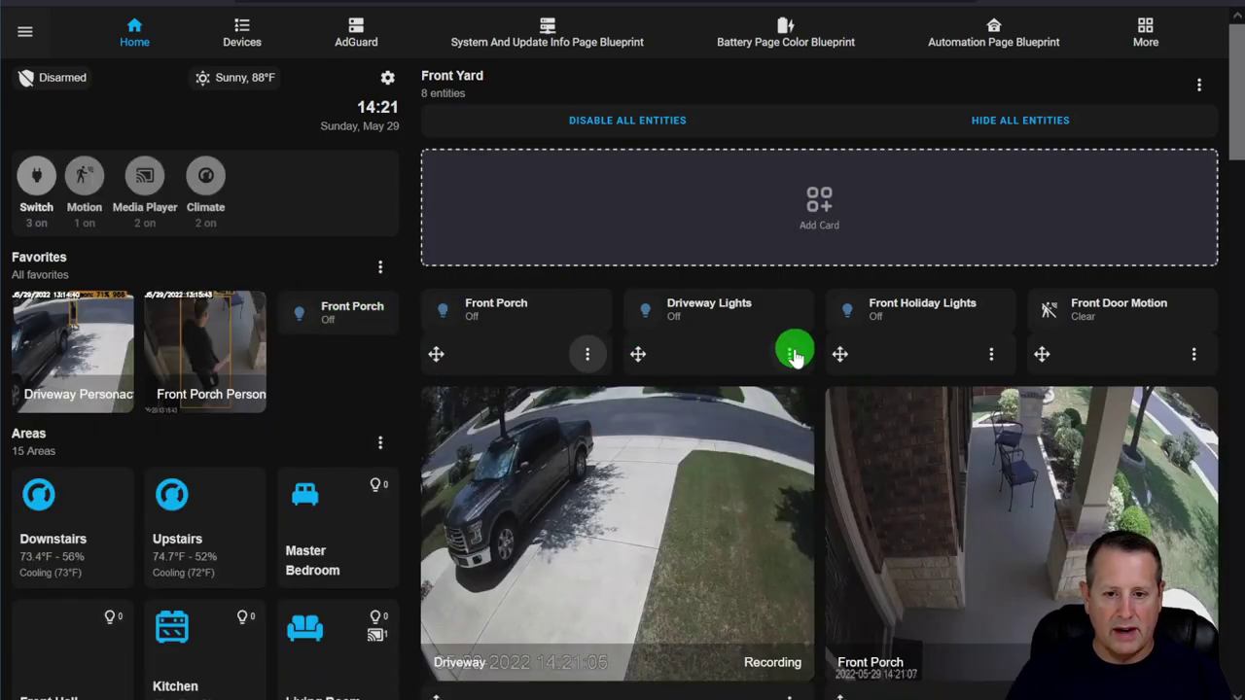
{"action": "left_click", "coordinate": [790, 356]}
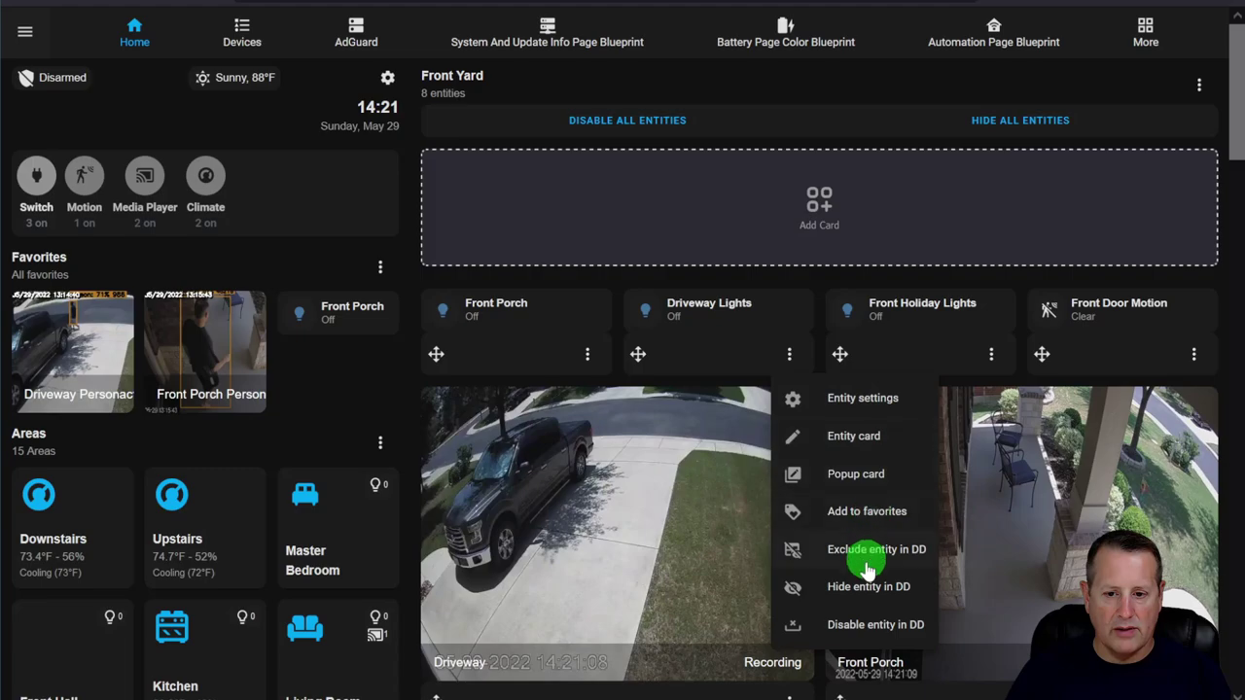
{"action": "left_click", "coordinate": [888, 515]}
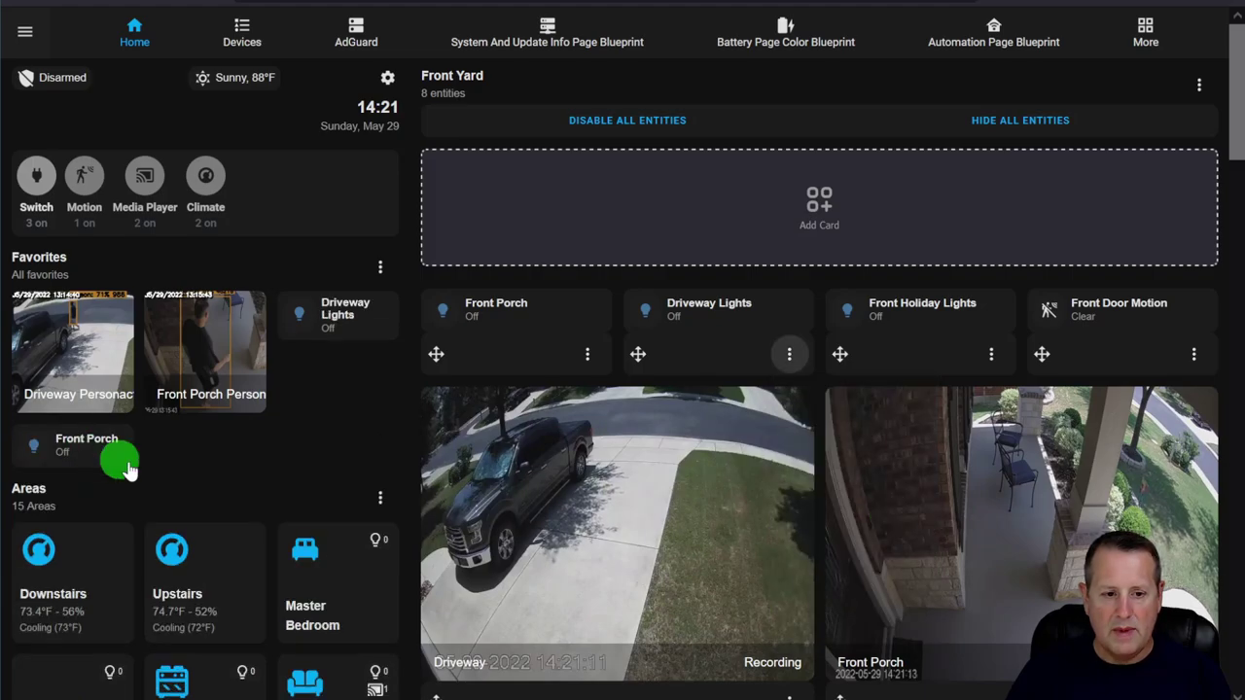
{"action": "left_click", "coordinate": [1199, 85]}
{"action": "left_click", "coordinate": [1187, 171]}
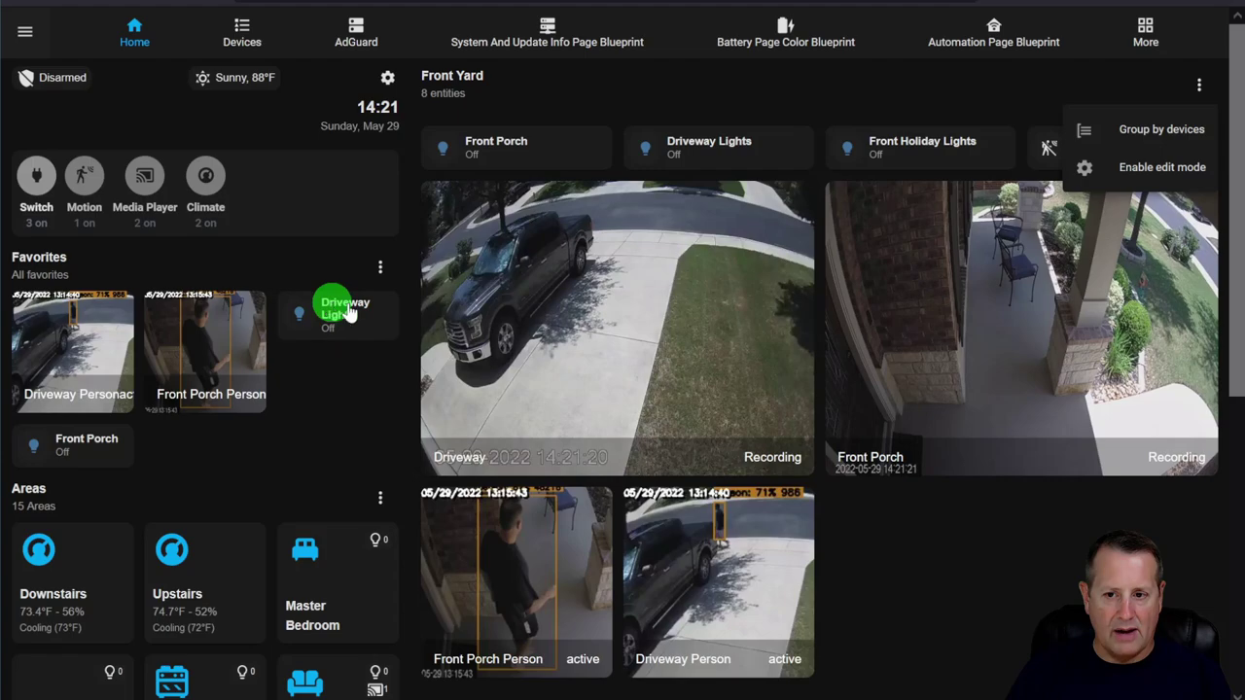
In the Favorites' edit mode, move the Front Porch light ahead of Driveway Lights and open its entity settings.
{"action": "left_click", "coordinate": [404, 297]}
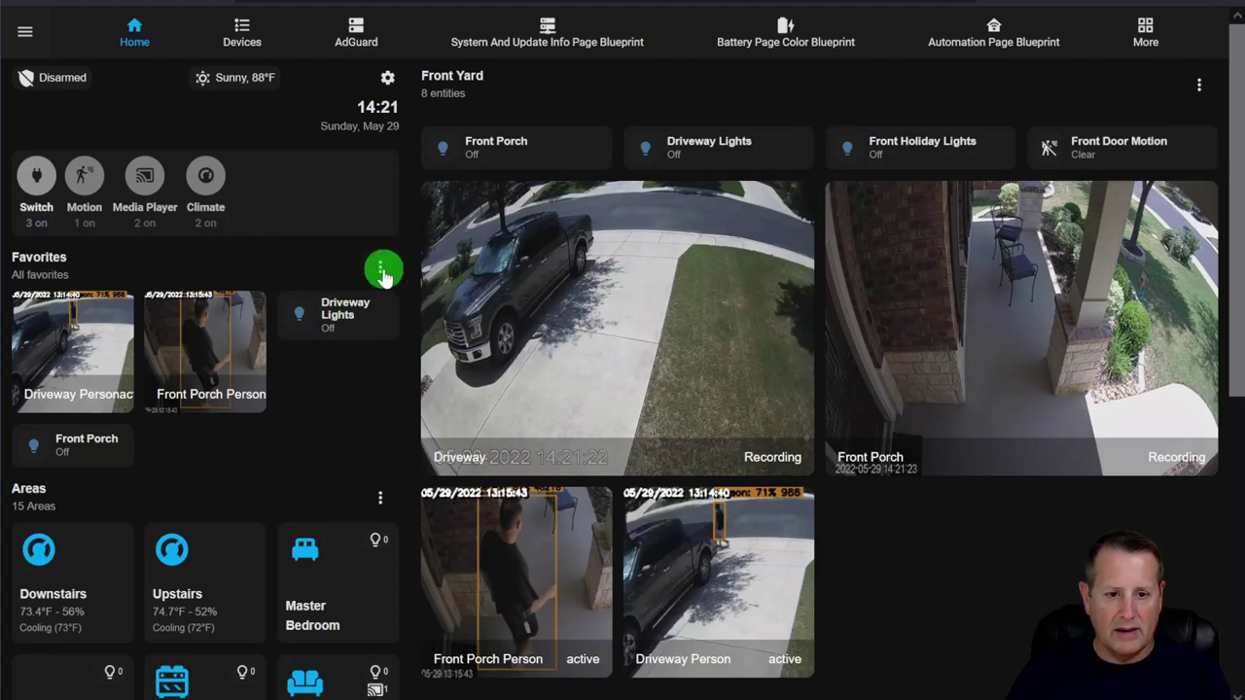
{"action": "left_click", "coordinate": [382, 272]}
{"action": "left_click", "coordinate": [472, 316]}
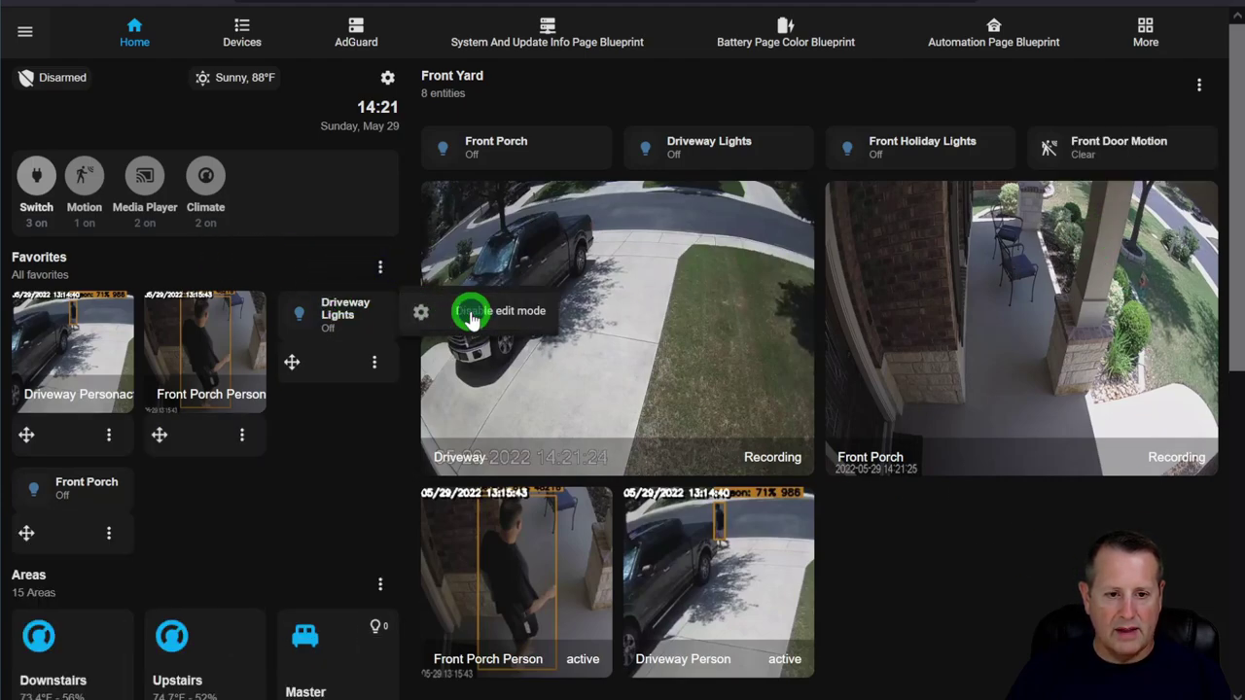
{"action": "left_click_drag", "start_coordinate": [29, 534], "coordinate": [159, 439]}
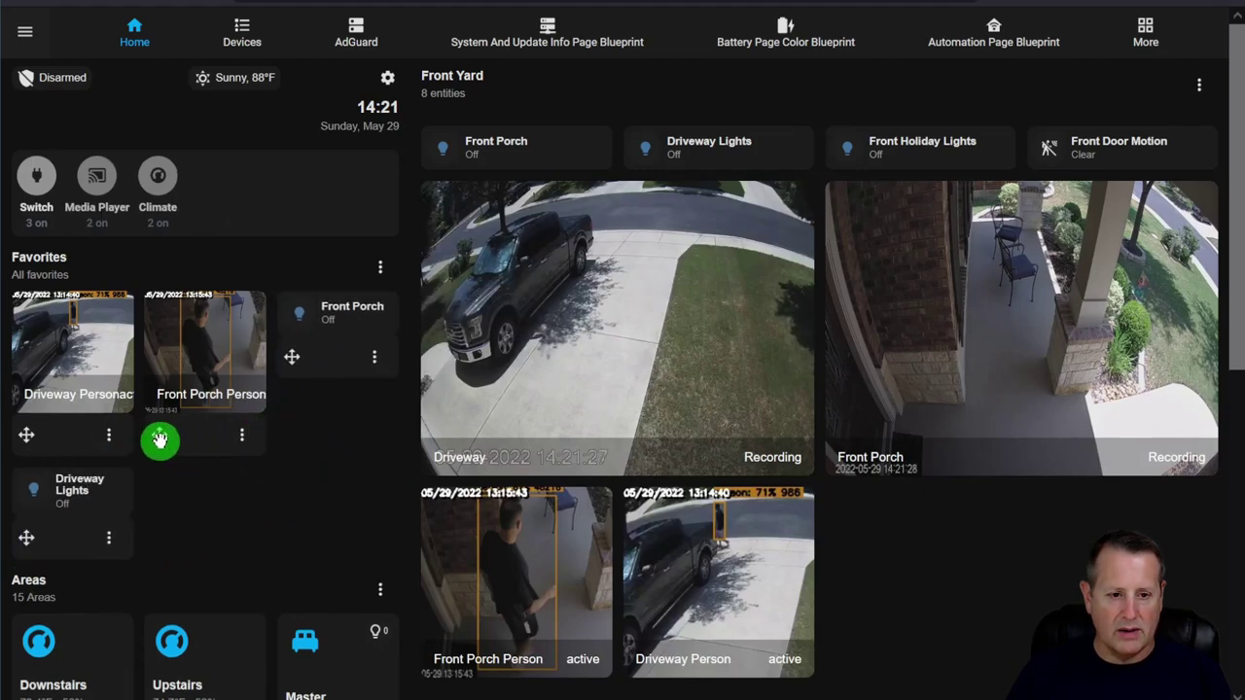
{"action": "left_click", "coordinate": [375, 360]}
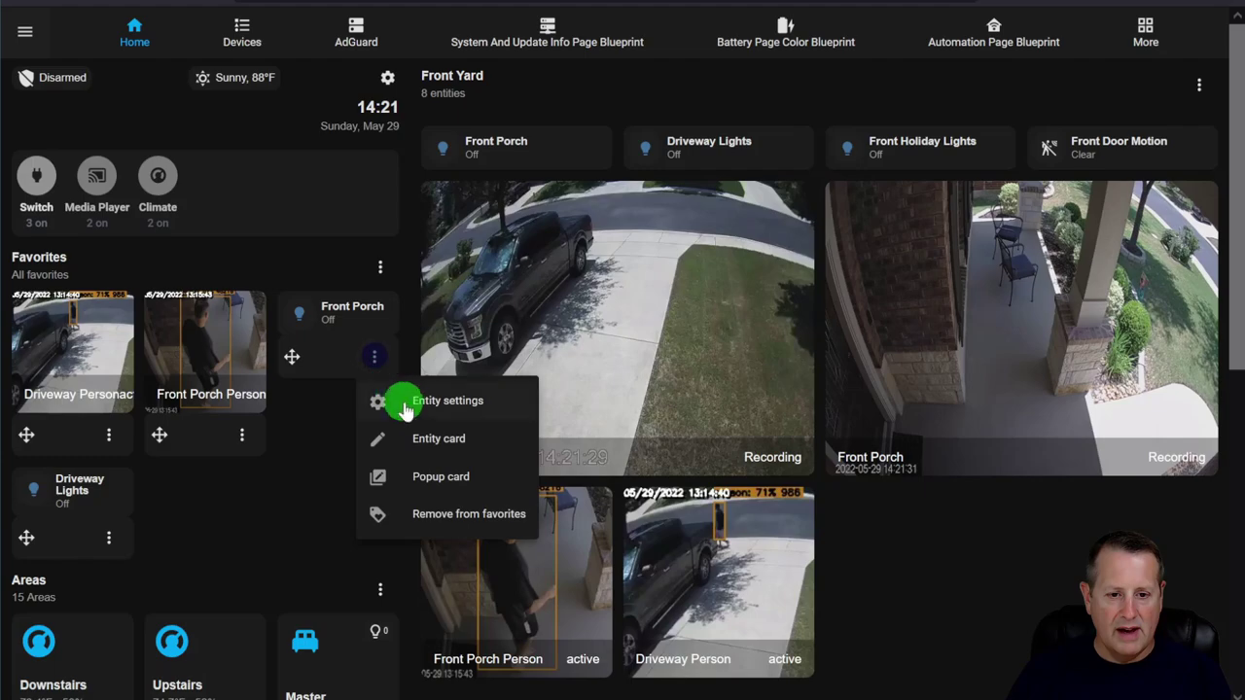
{"action": "left_click", "coordinate": [434, 399]}
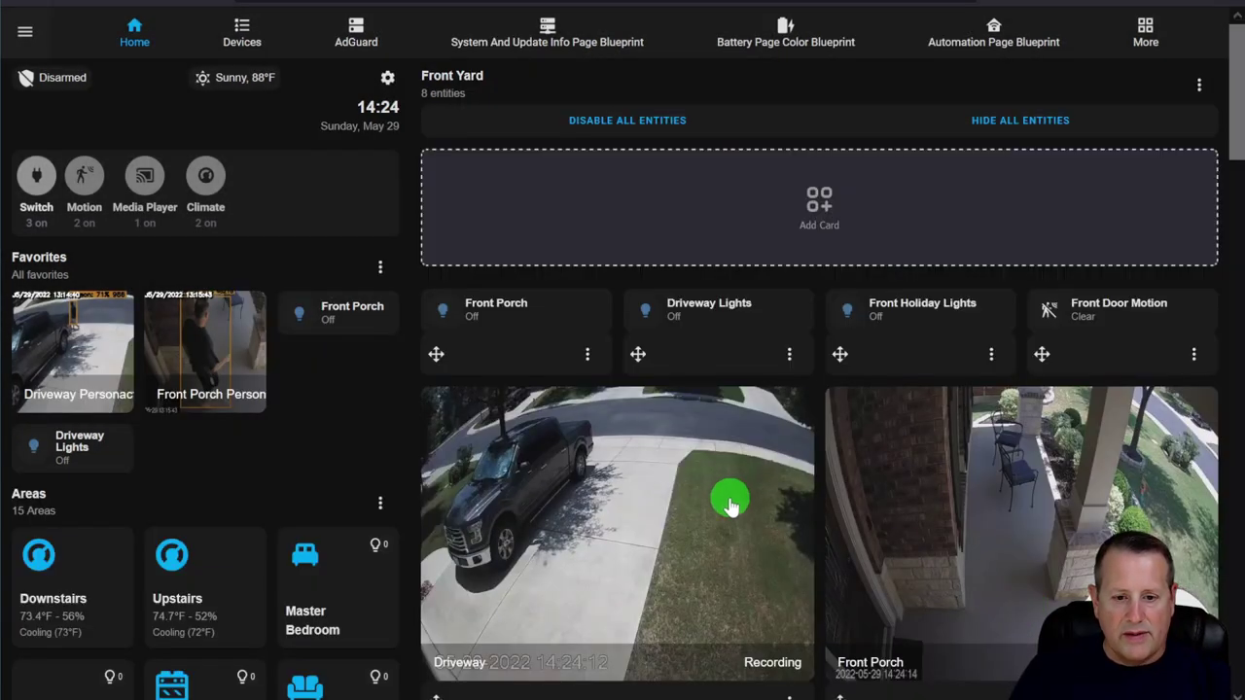
Disable edit mode for the Front Yard area and review the areas and favorites on the Home page.
{"action": "left_click", "coordinate": [1195, 92]}
{"action": "left_click", "coordinate": [1180, 169]}
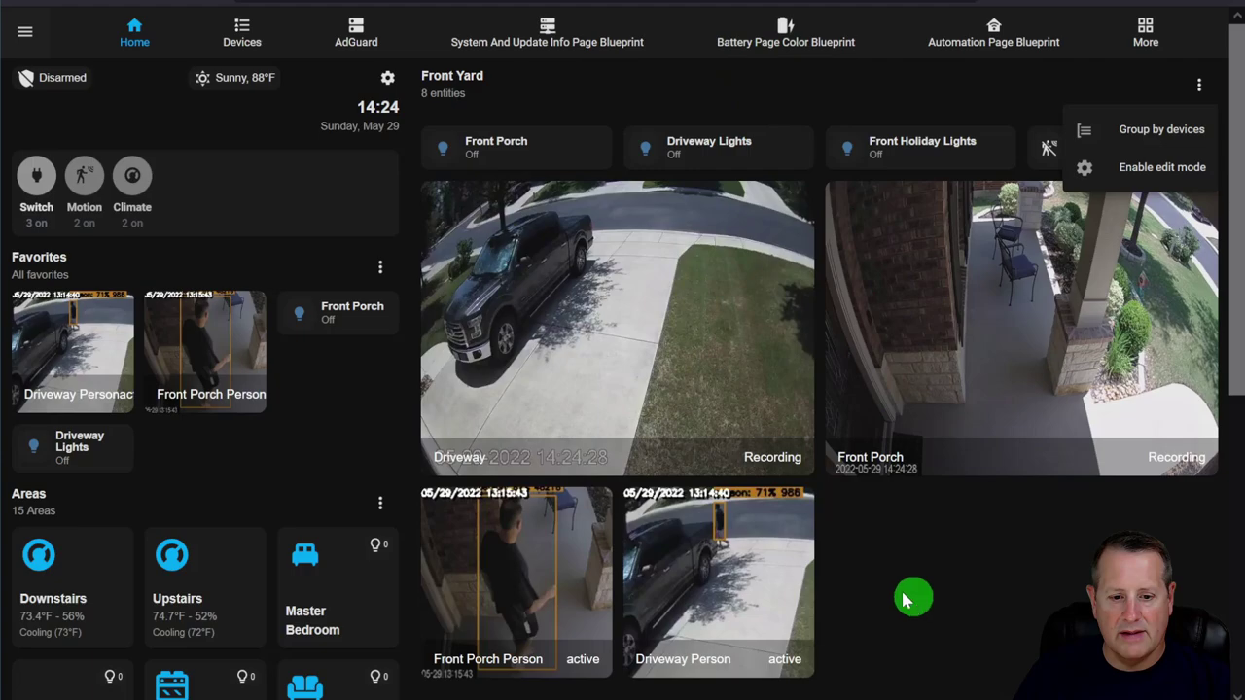
{"action": "scroll", "coordinate": [509, 493], "scroll_direction": "down", "scroll_amount": 5}
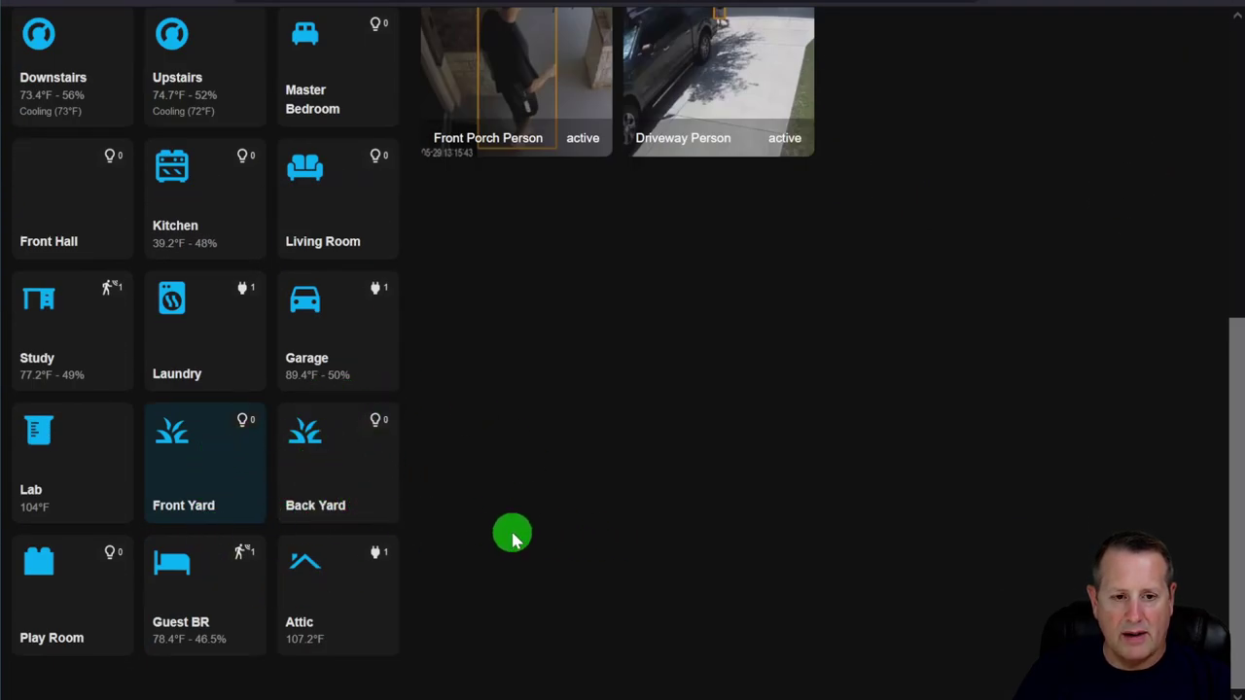
{"action": "scroll", "coordinate": [513, 538], "scroll_direction": "up", "scroll_amount": 5}
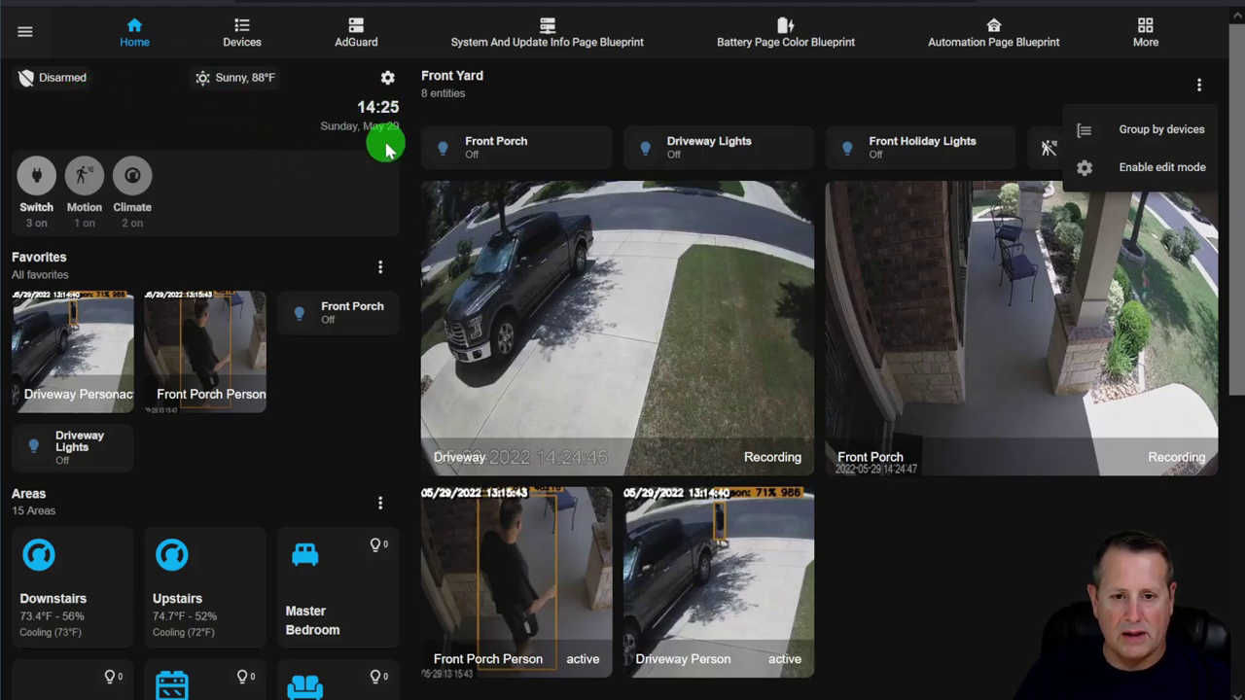
{"action": "left_click", "coordinate": [1196, 581]}
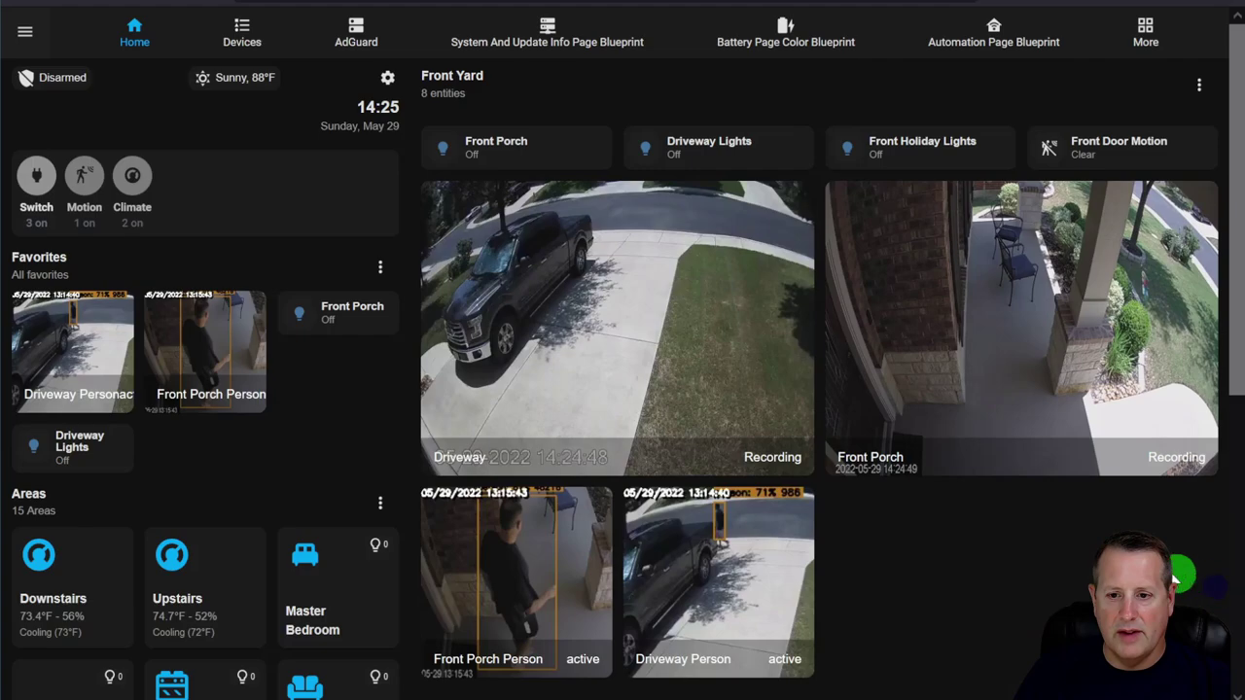